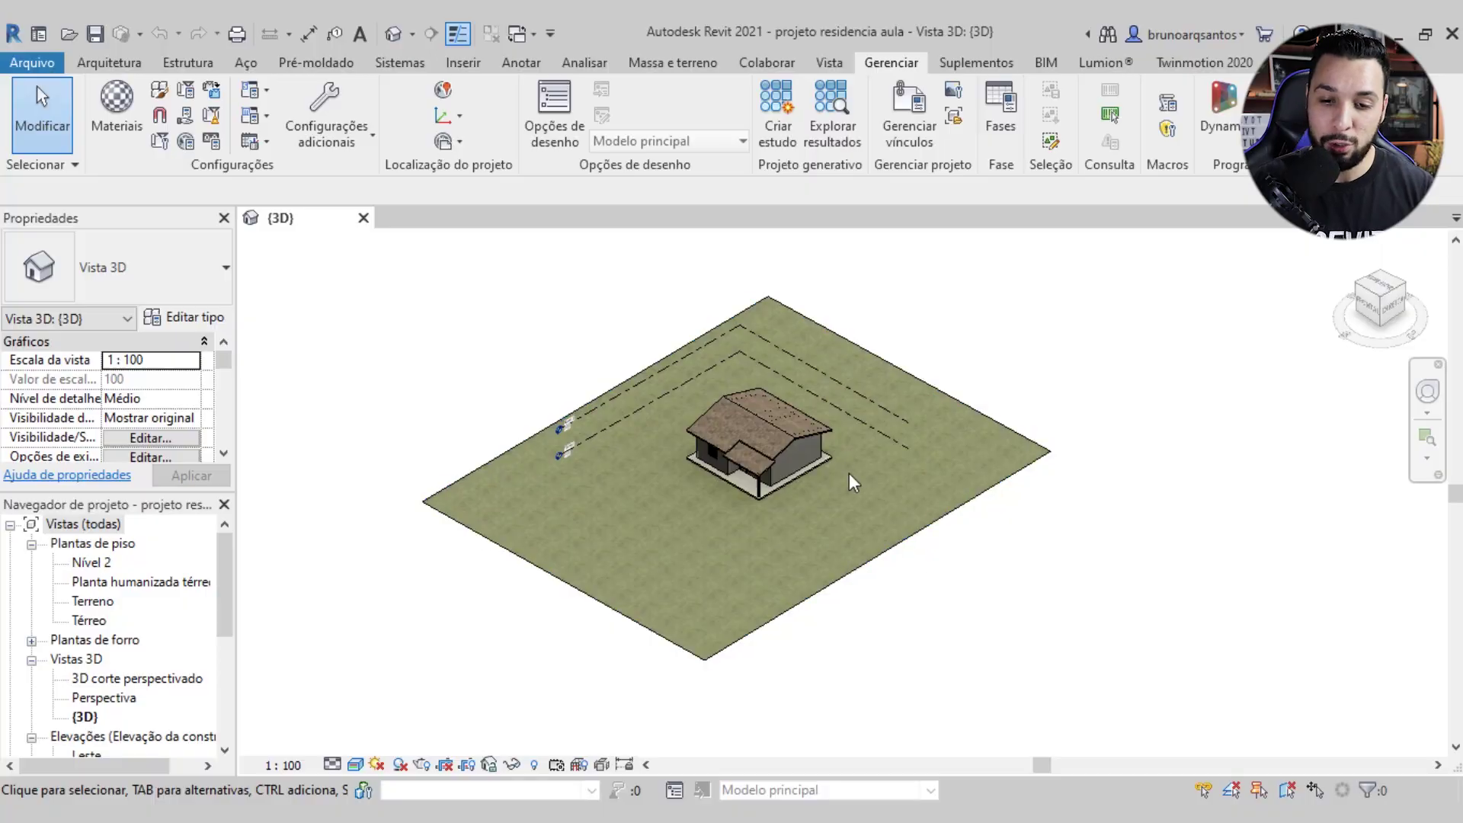
# Pan and orbit the 3D view to recentre the site at a more frontal angle
pyautogui.scroll(2, 849, 472)
pyautogui.scroll(-2, 828, 464)
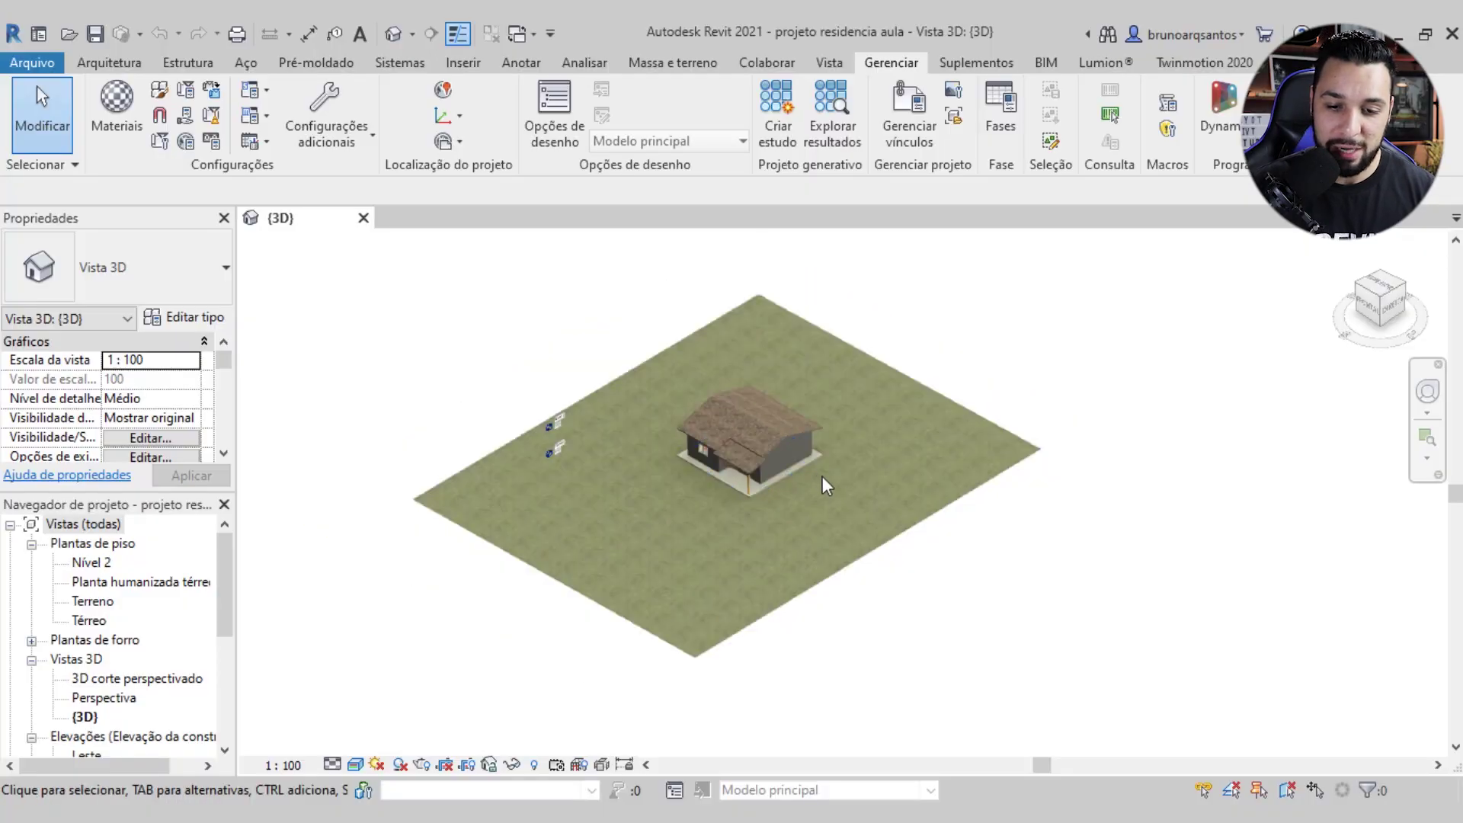
pyautogui.moveTo(810, 489); pyautogui.dragTo(840, 519, button='middle')
pyautogui.moveTo(757, 455)
pyautogui.keyDown('shift'); pyautogui.mouseDown(button='middle')
pyautogui.moveTo(931, 475)
pyautogui.moveTo(800, 549)
pyautogui.moveTo(679, 562)
pyautogui.moveTo(732, 568)
pyautogui.moveTo(826, 539)
pyautogui.moveTo(792, 484)
pyautogui.mouseUp(button='middle'); pyautogui.keyUp('shift')
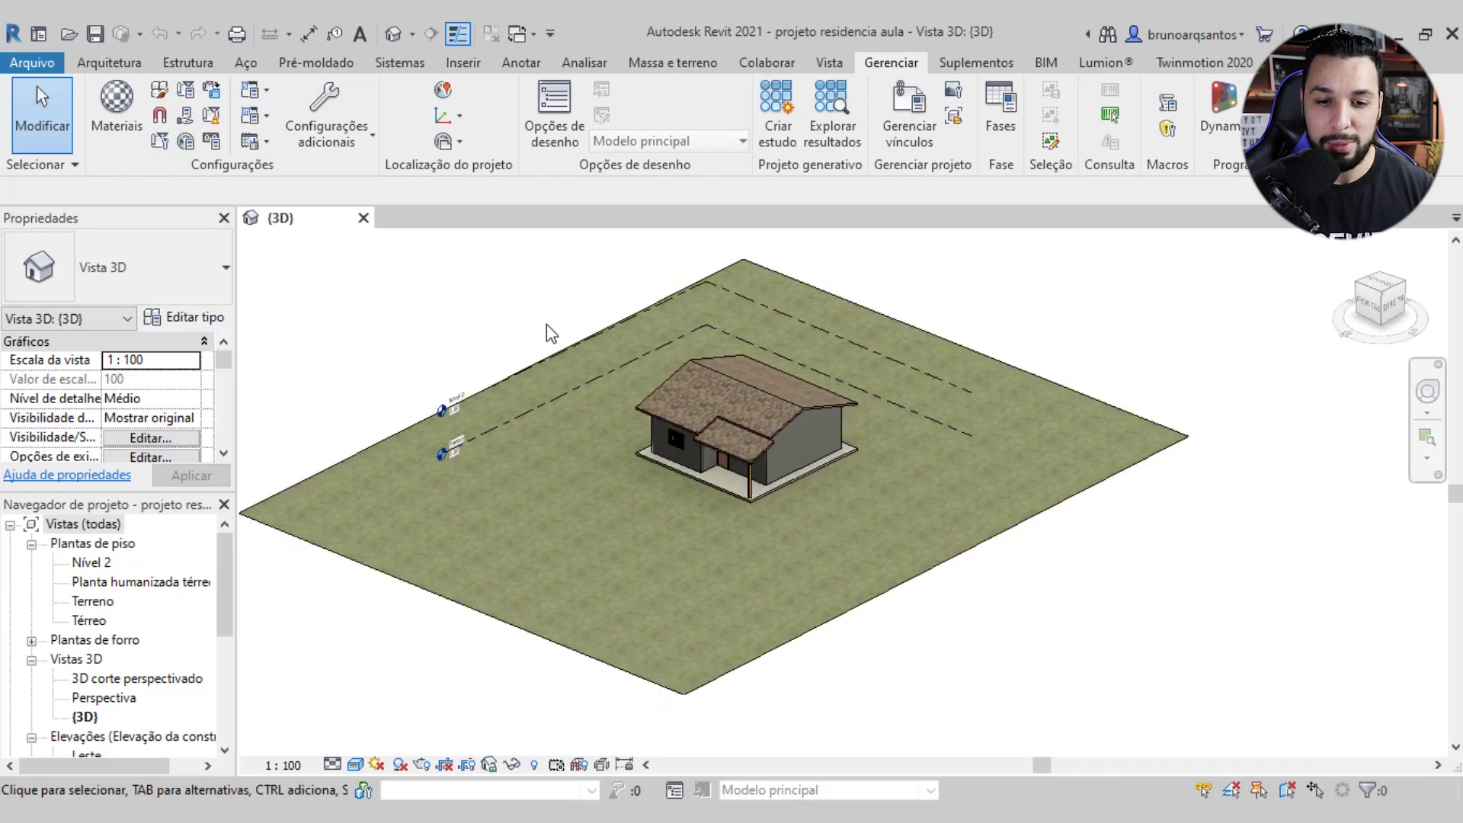
pyautogui.scroll(-3, 468, 503)
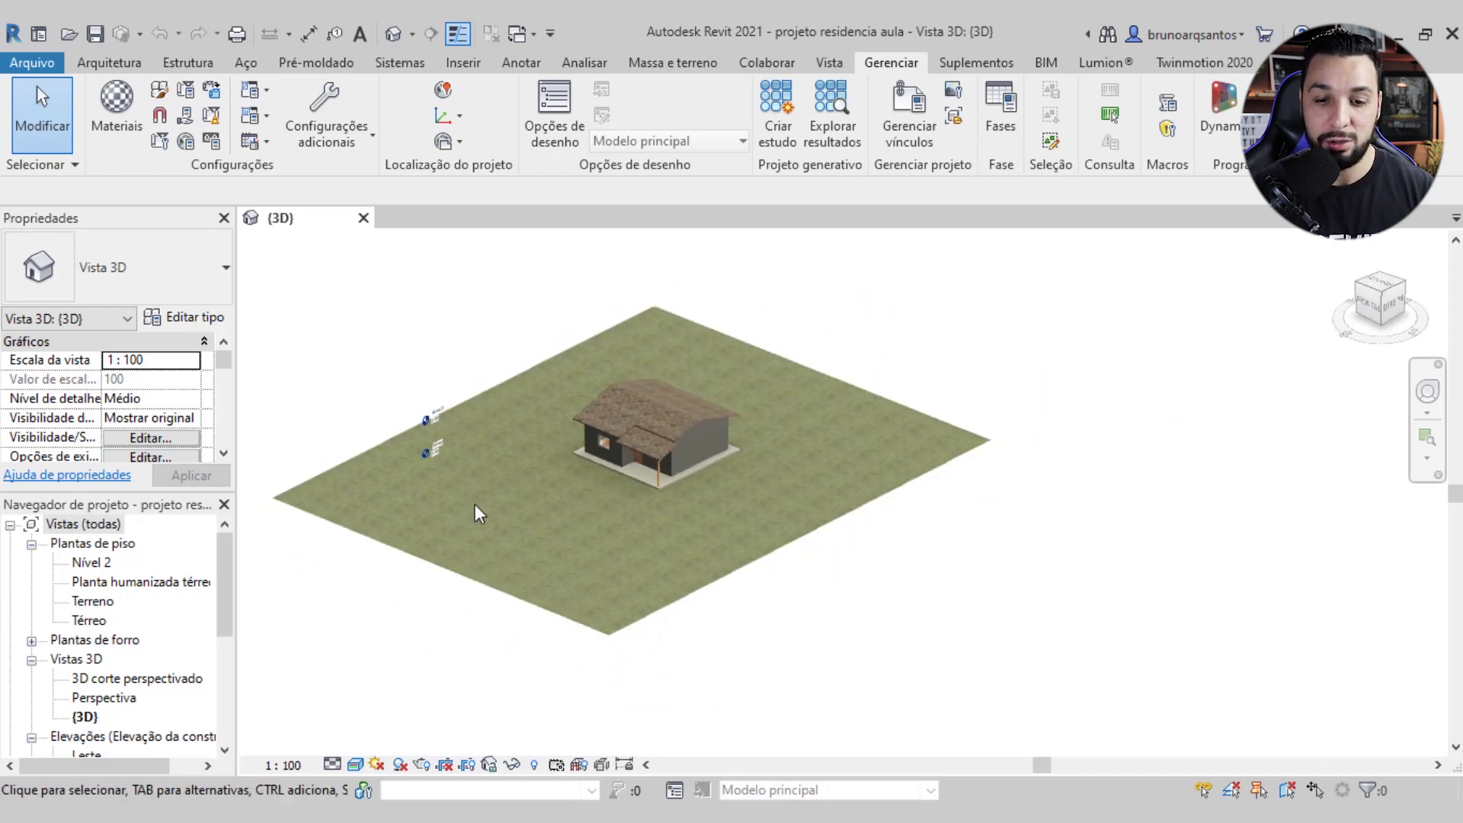
pyautogui.keyDown('shift'); pyautogui.moveTo(533, 515); pyautogui.dragTo(664, 544, button='middle'); pyautogui.keyUp('shift')
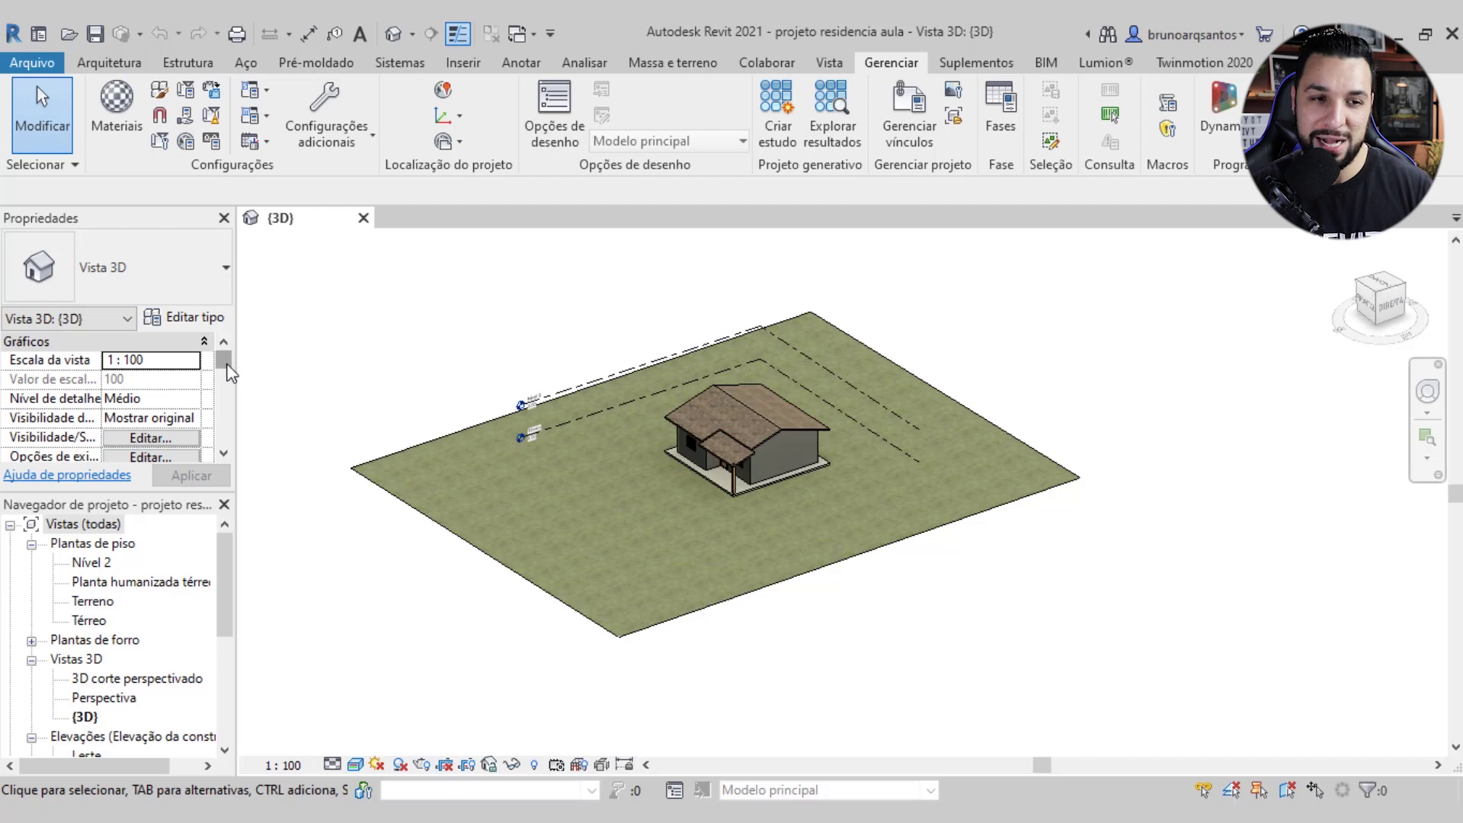
# Enable Caixa de corte under Extensões in Properties and apply it
pyautogui.moveTo(228, 368); pyautogui.dragTo(218, 396)
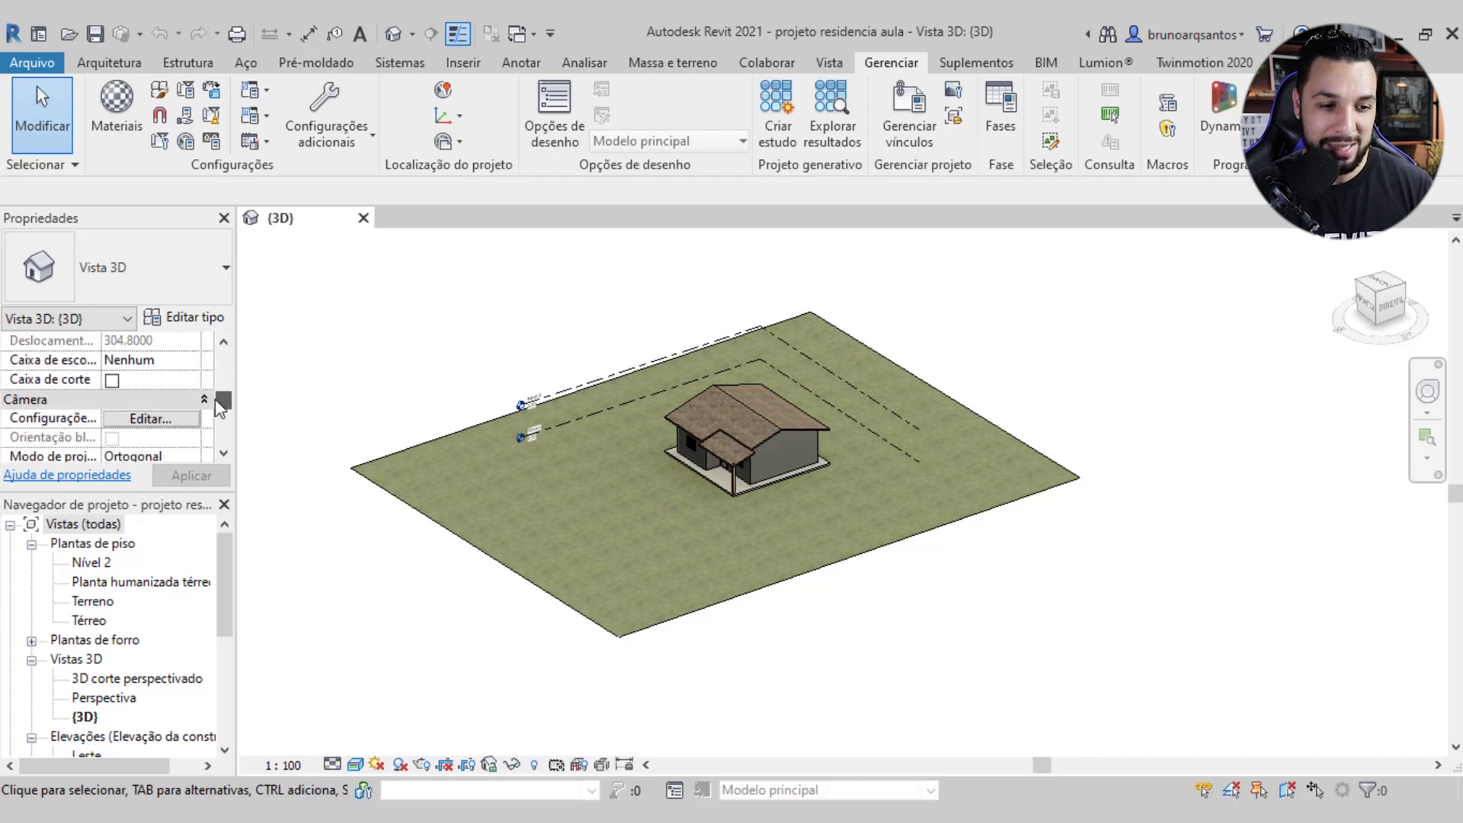
pyautogui.scroll(1, 163, 410)
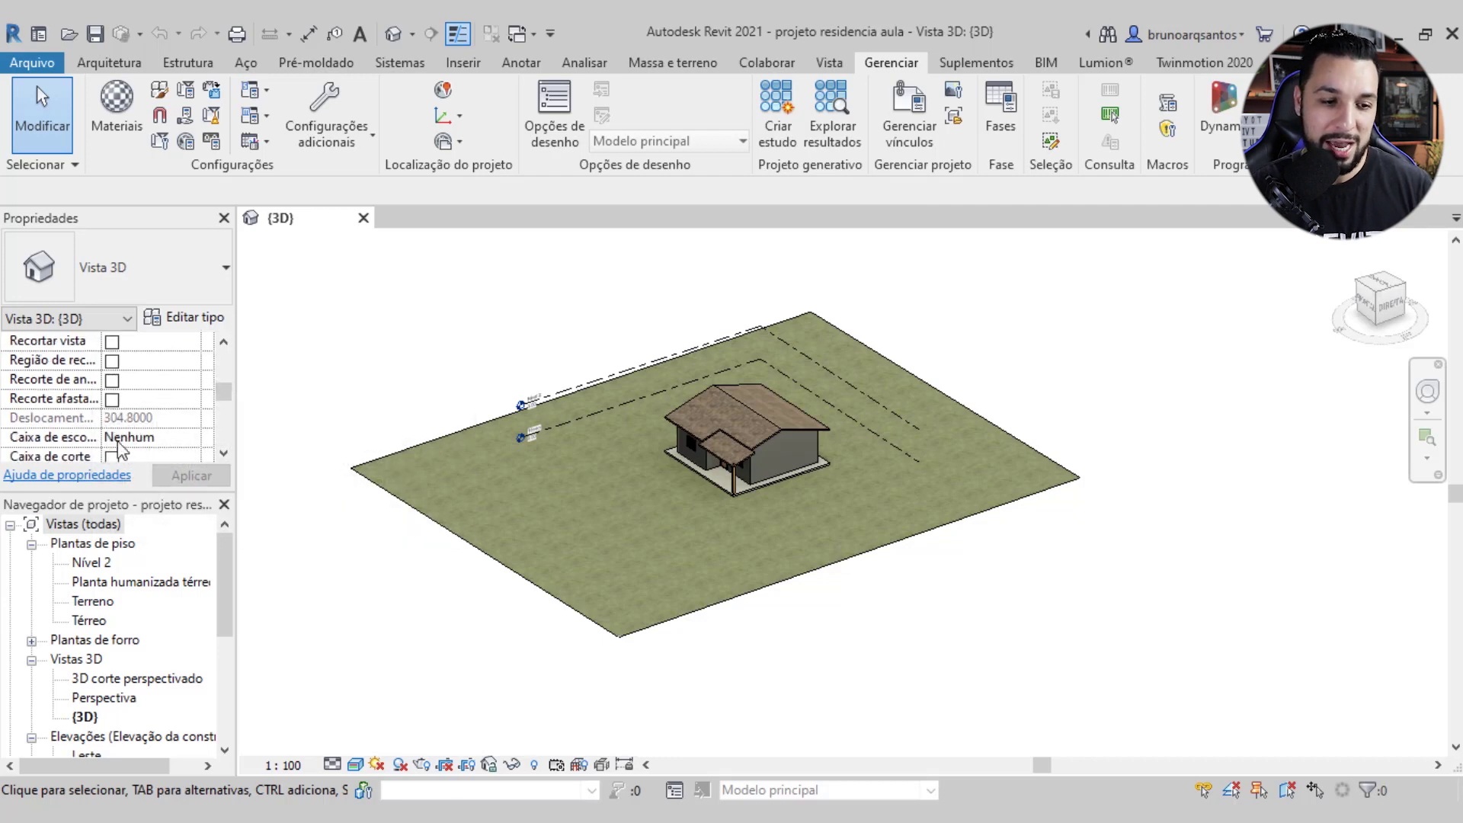
pyautogui.click(113, 457)
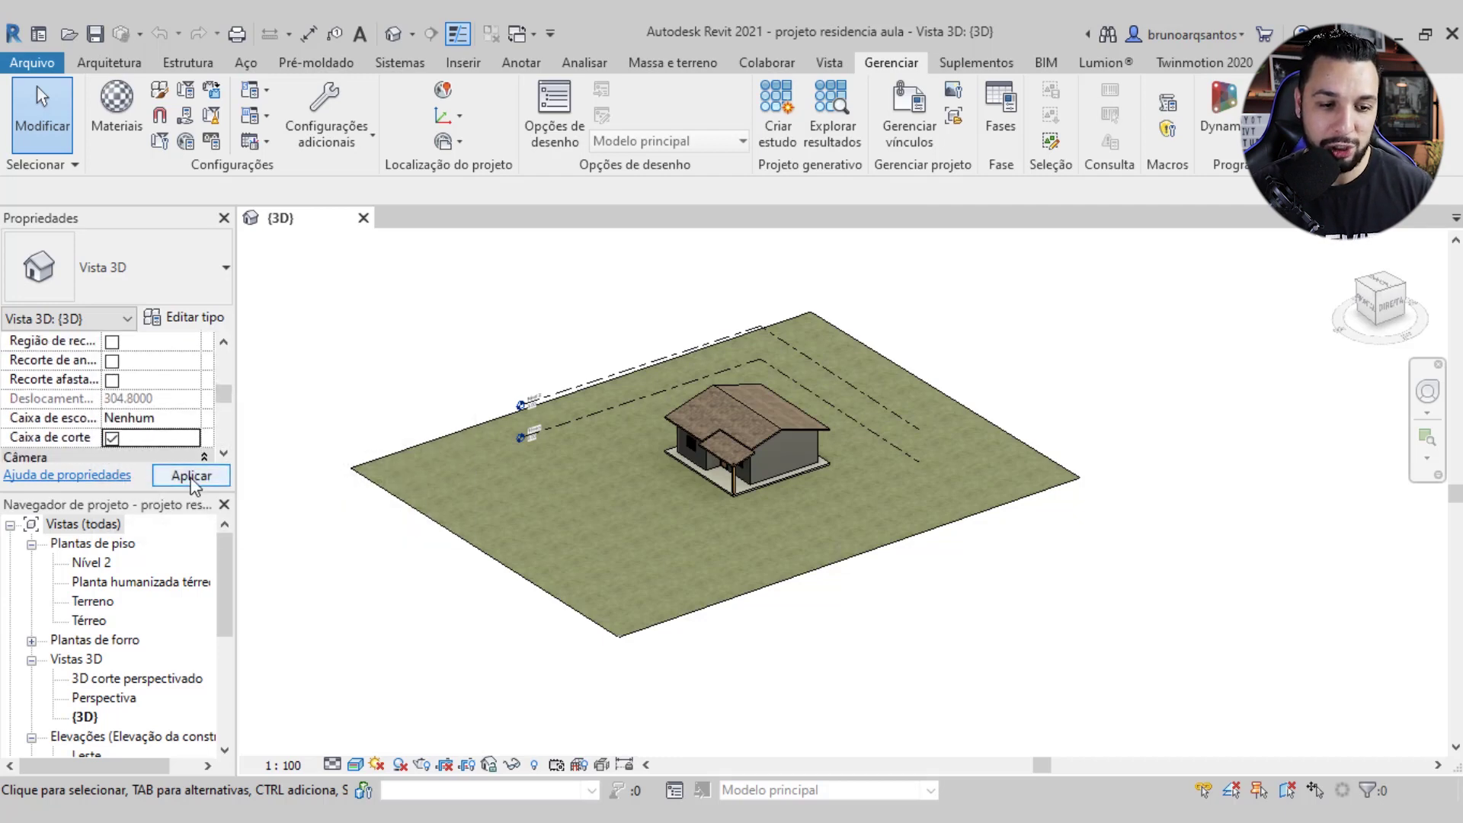
pyautogui.click(191, 477)
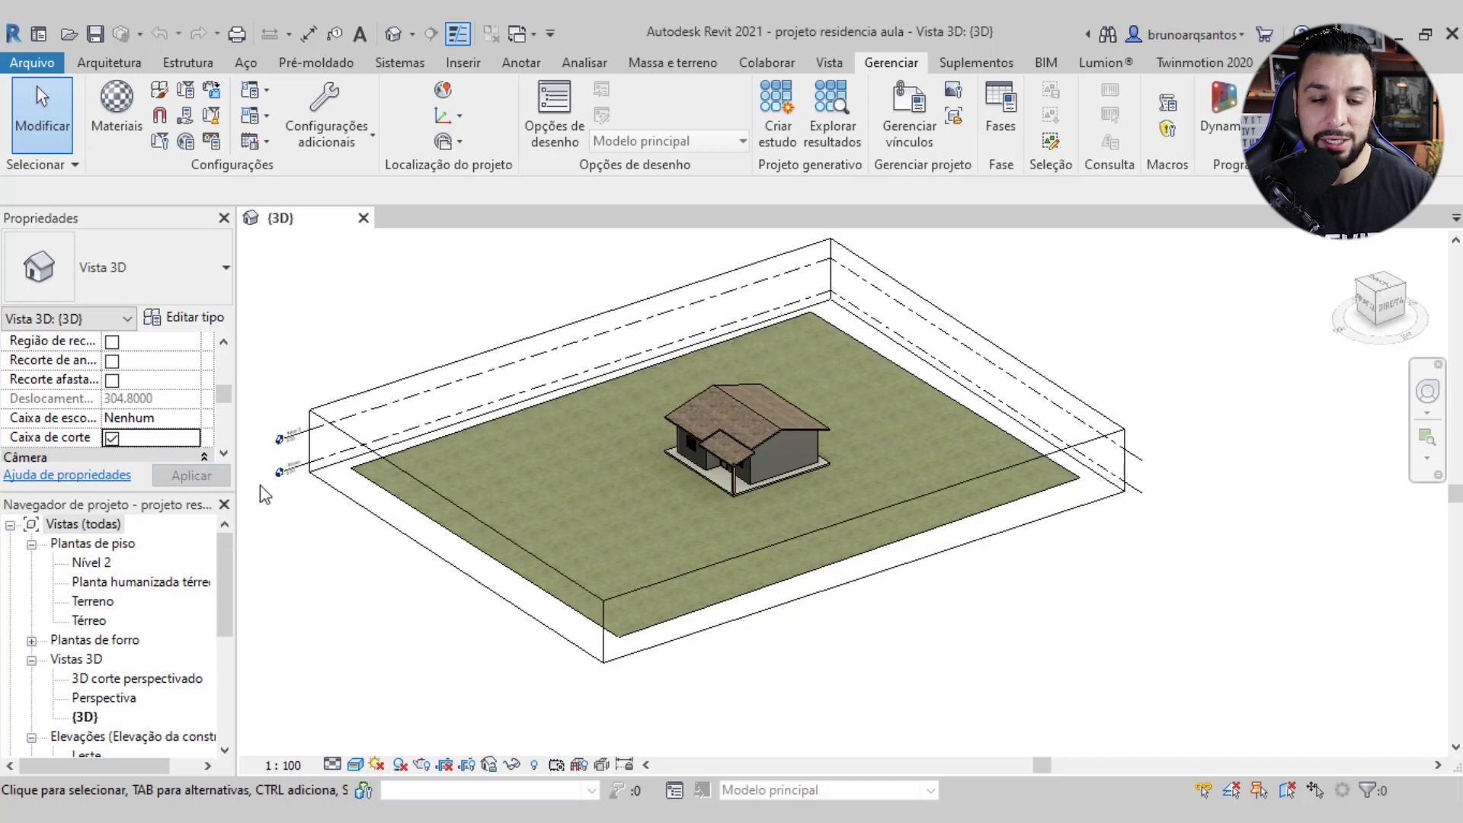
pyautogui.scroll(-1, 526, 324)
pyautogui.scroll(-1, 572, 366)
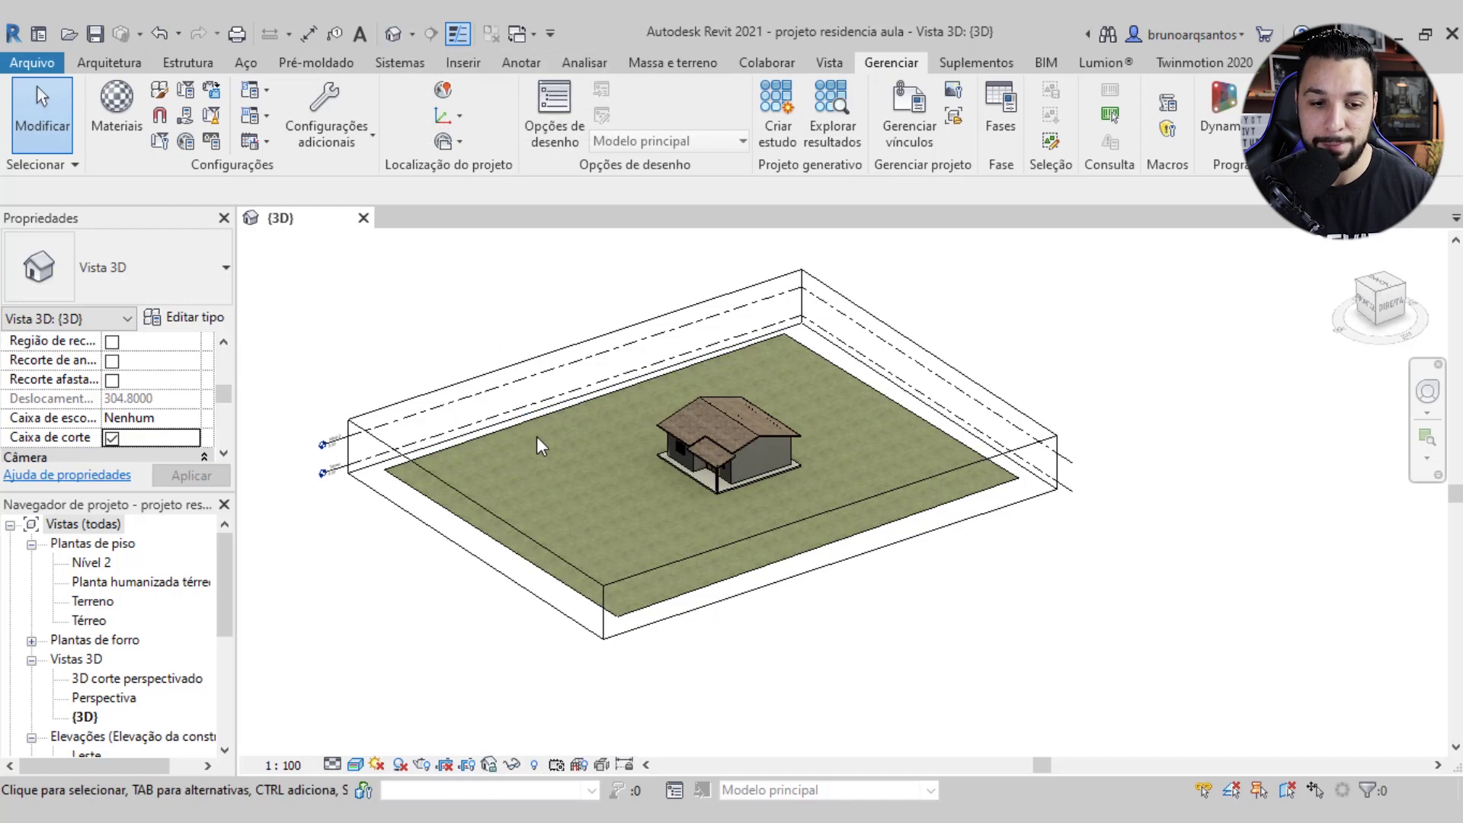
# Select the section box and pull two of its sides in through the house
pyautogui.click(550, 492)
pyautogui.moveTo(476, 528); pyautogui.dragTo(598, 503)
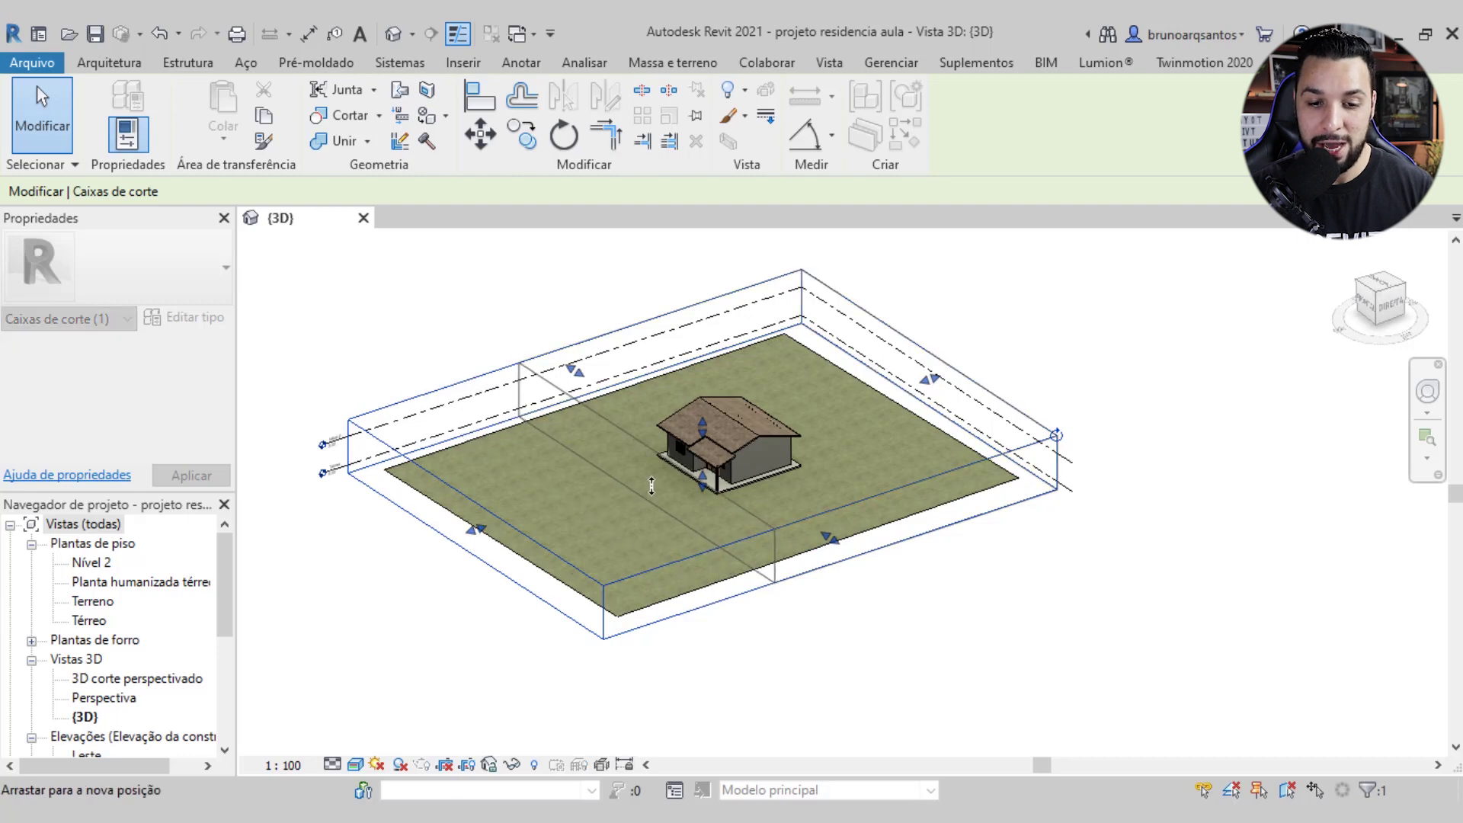
pyautogui.moveTo(721, 478); pyautogui.dragTo(742, 468)
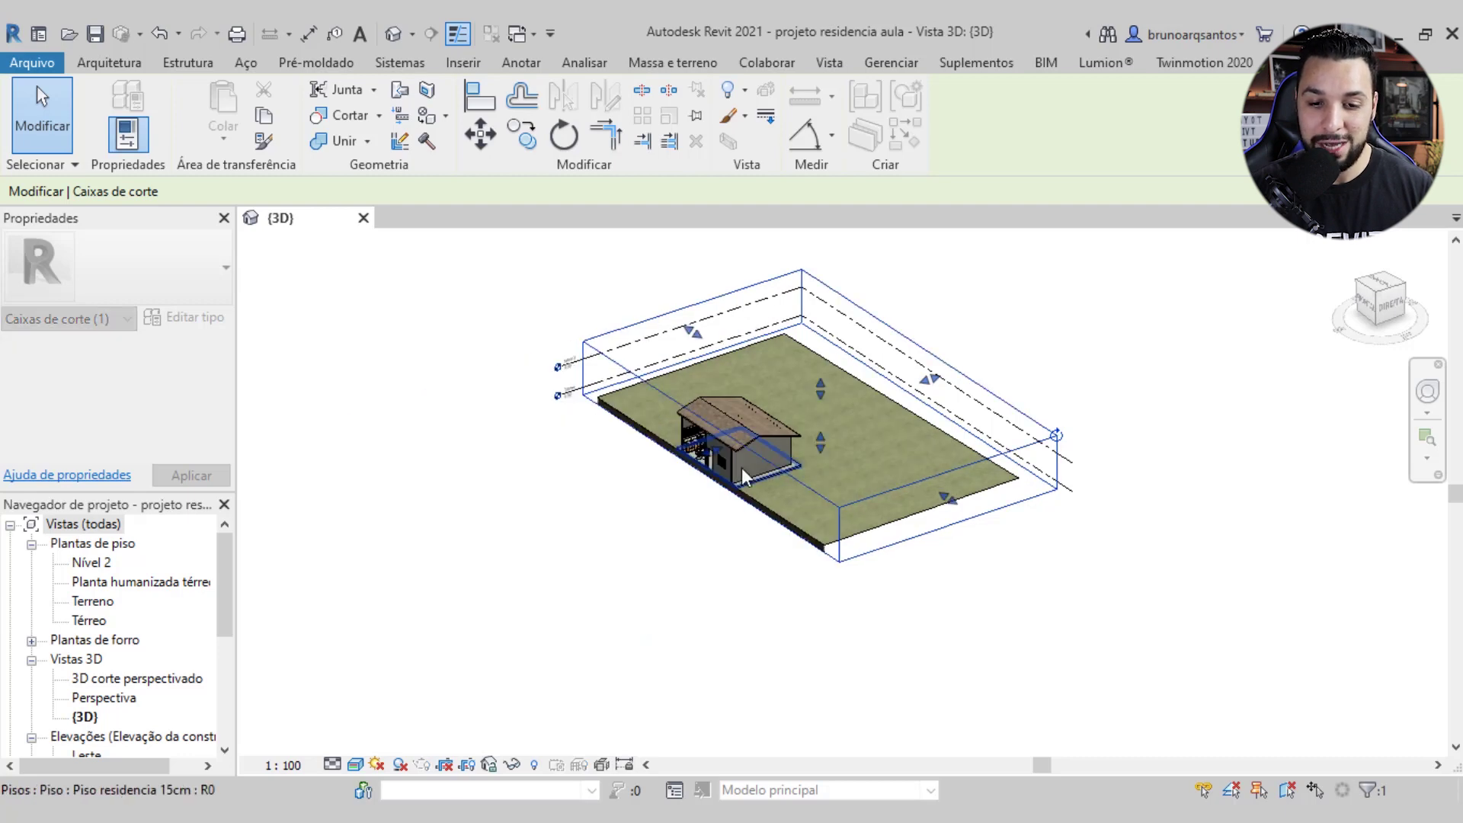
pyautogui.scroll(3, 742, 468)
pyautogui.scroll(2, 760, 473)
pyautogui.moveTo(1127, 512); pyautogui.dragTo(1115, 516)
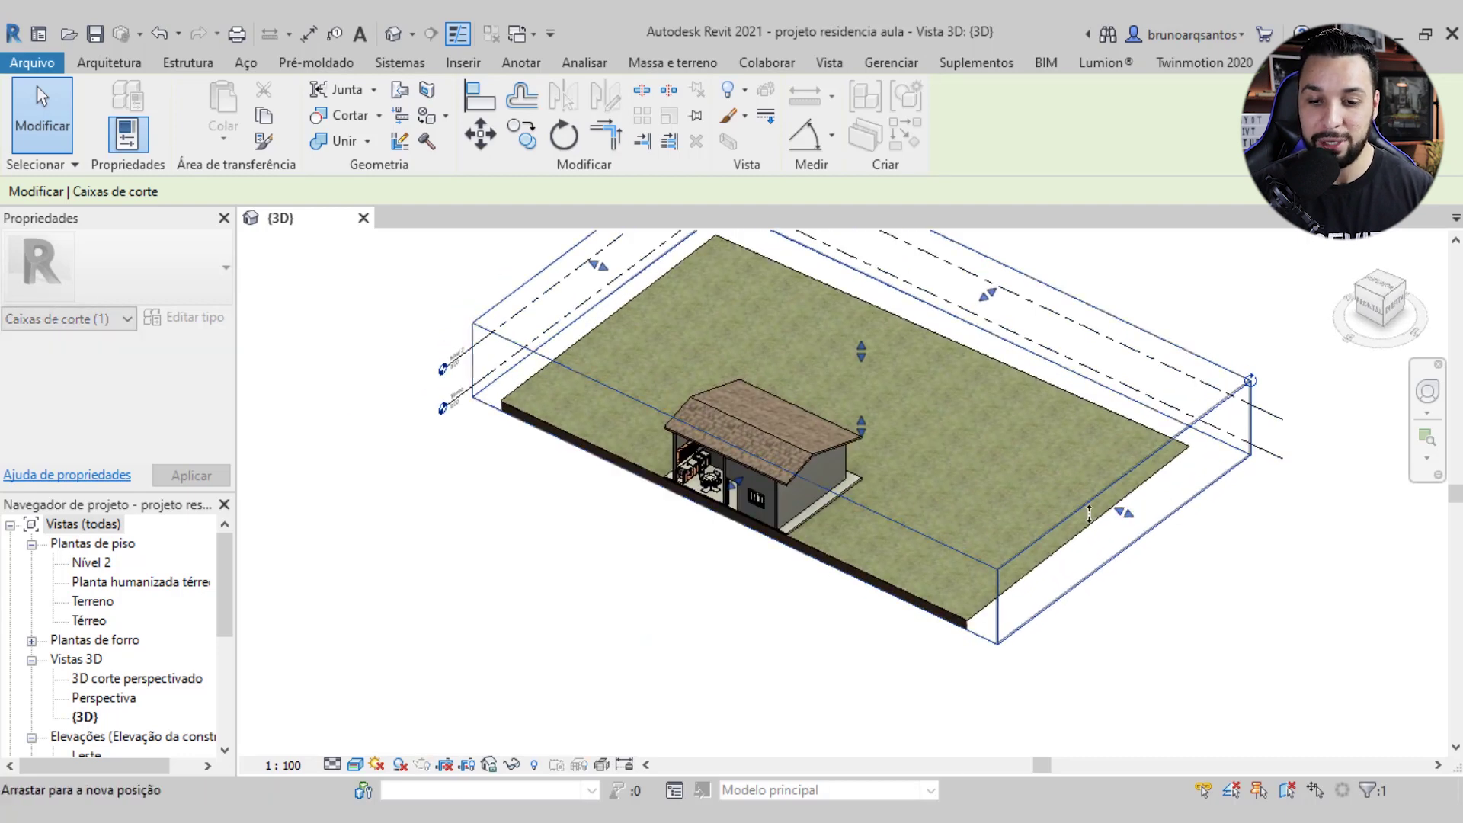
pyautogui.moveTo(839, 458); pyautogui.dragTo(774, 455)
# Pull a third side in and lower the box top to slice off the roof
pyautogui.keyDown('shift'); pyautogui.moveTo(774, 454); pyautogui.dragTo(457, 303, button='middle'); pyautogui.keyUp('shift')
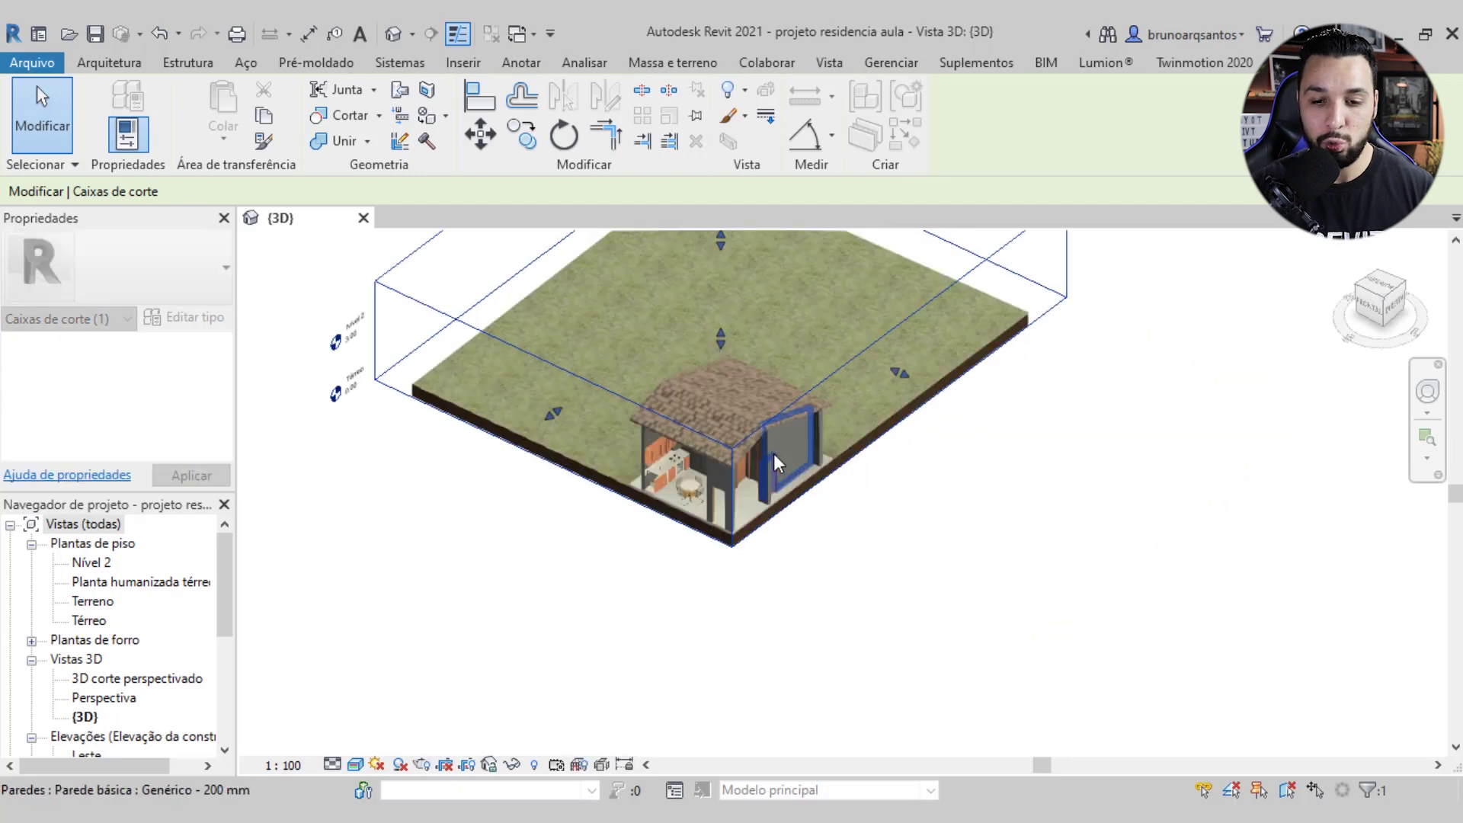
pyautogui.moveTo(460, 300); pyautogui.dragTo(638, 374)
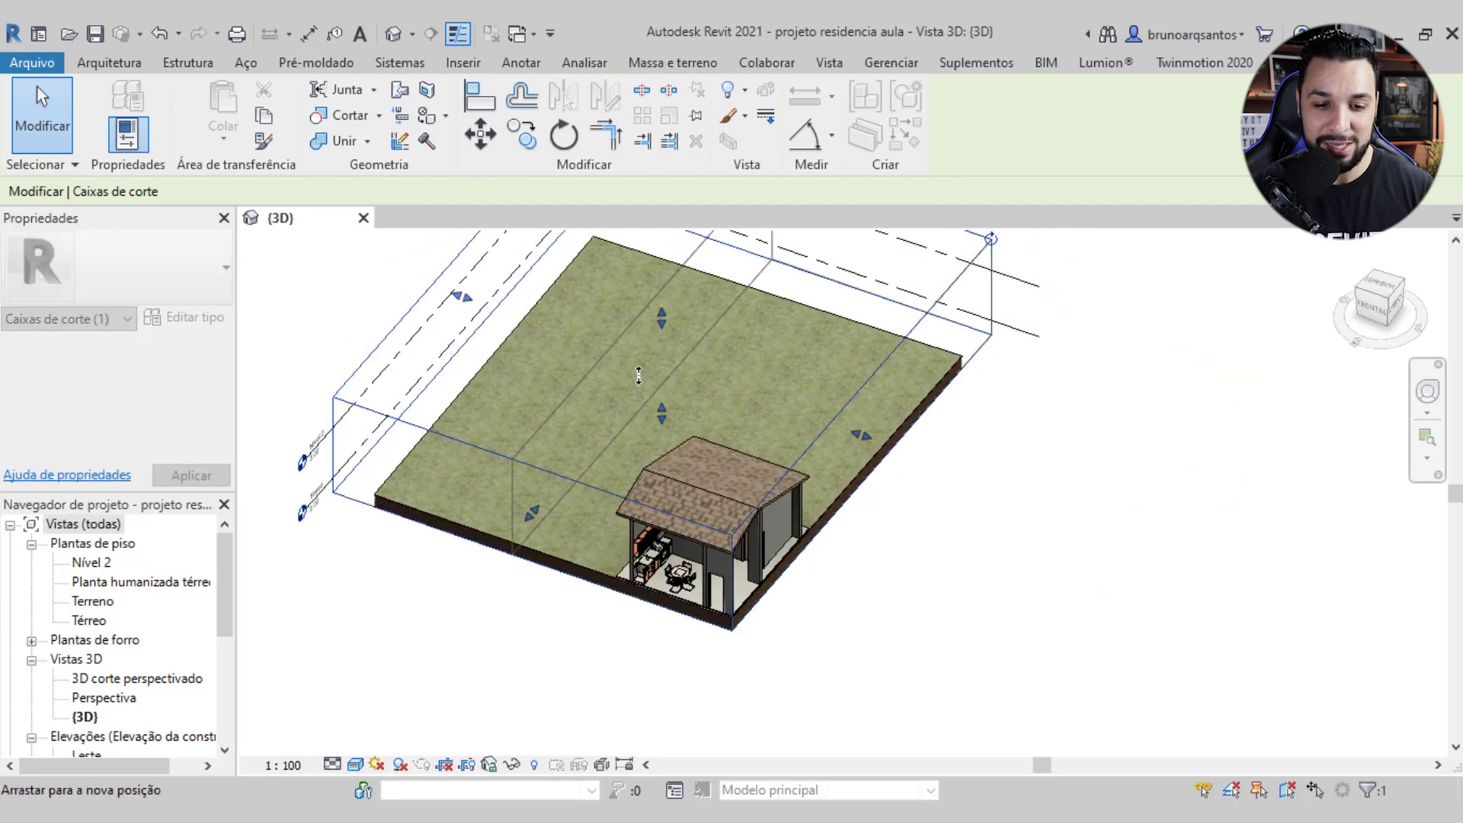
pyautogui.moveTo(730, 418)
pyautogui.keyDown('shift'); pyautogui.mouseDown(button='middle')
pyautogui.moveTo(843, 473)
pyautogui.moveTo(800, 577)
pyautogui.moveTo(715, 598)
pyautogui.moveTo(771, 556)
pyautogui.mouseUp(button='middle'); pyautogui.keyUp('shift')
pyautogui.moveTo(882, 357); pyautogui.dragTo(879, 373)
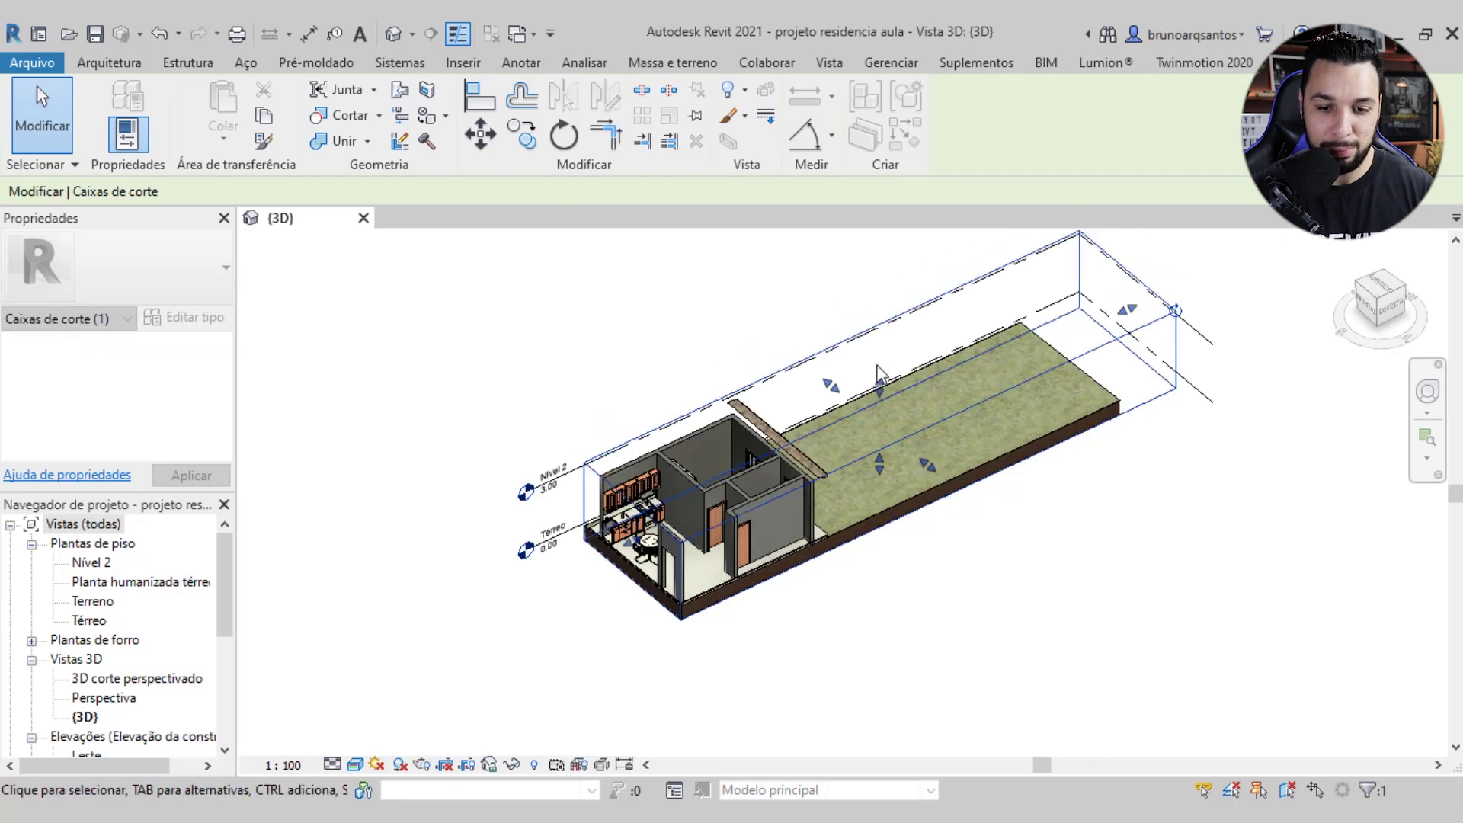
pyautogui.moveTo(825, 486)
pyautogui.keyDown('shift'); pyautogui.mouseDown(button='middle')
pyautogui.moveTo(892, 670)
pyautogui.moveTo(849, 708)
pyautogui.moveTo(820, 666)
pyautogui.mouseUp(button='middle'); pyautogui.keyUp('shift')
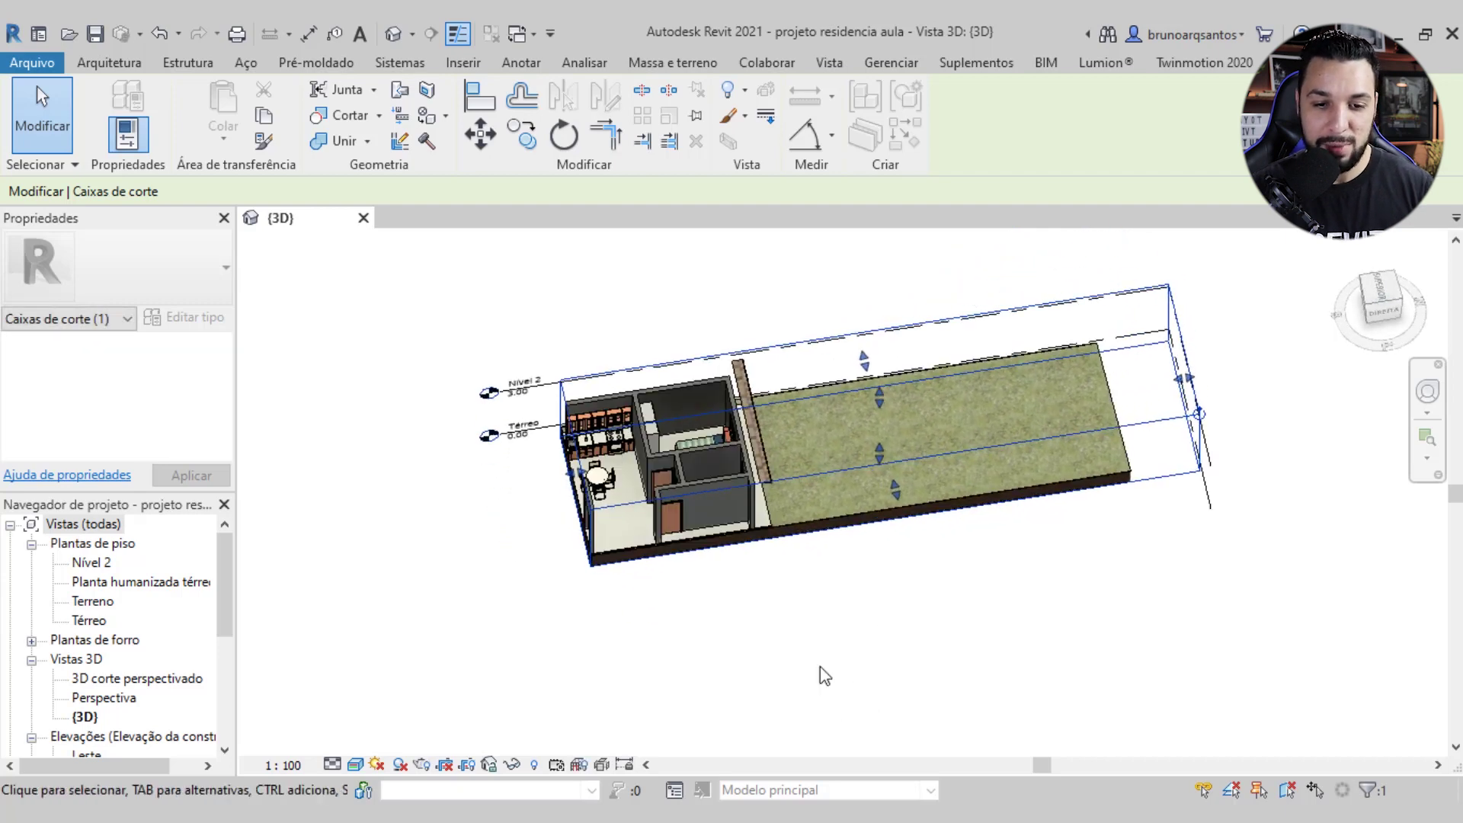
pyautogui.keyDown('shift'); pyautogui.moveTo(721, 557); pyautogui.dragTo(760, 491, button='middle'); pyautogui.keyUp('shift')
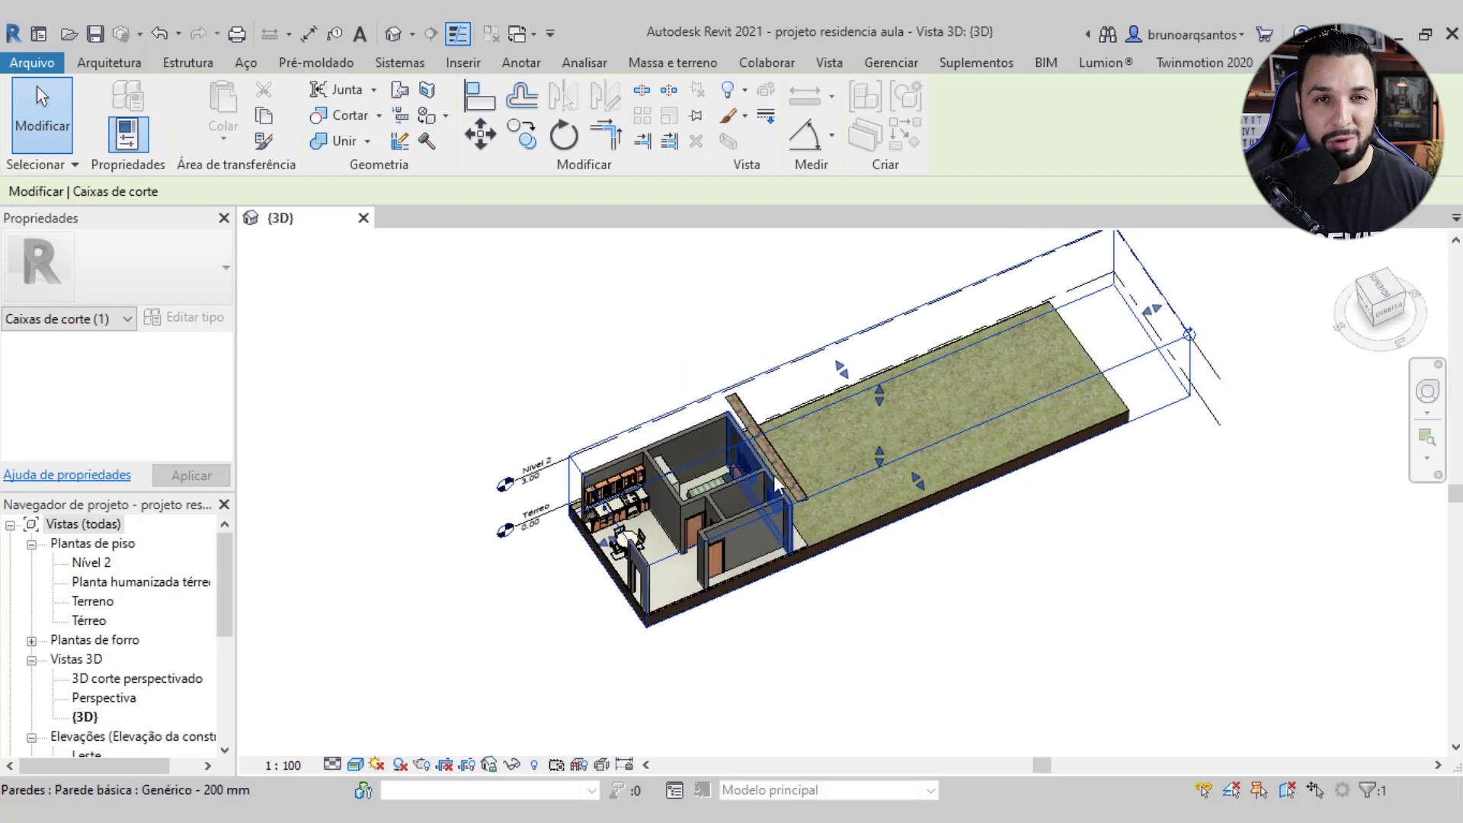
pyautogui.click(1381, 288)
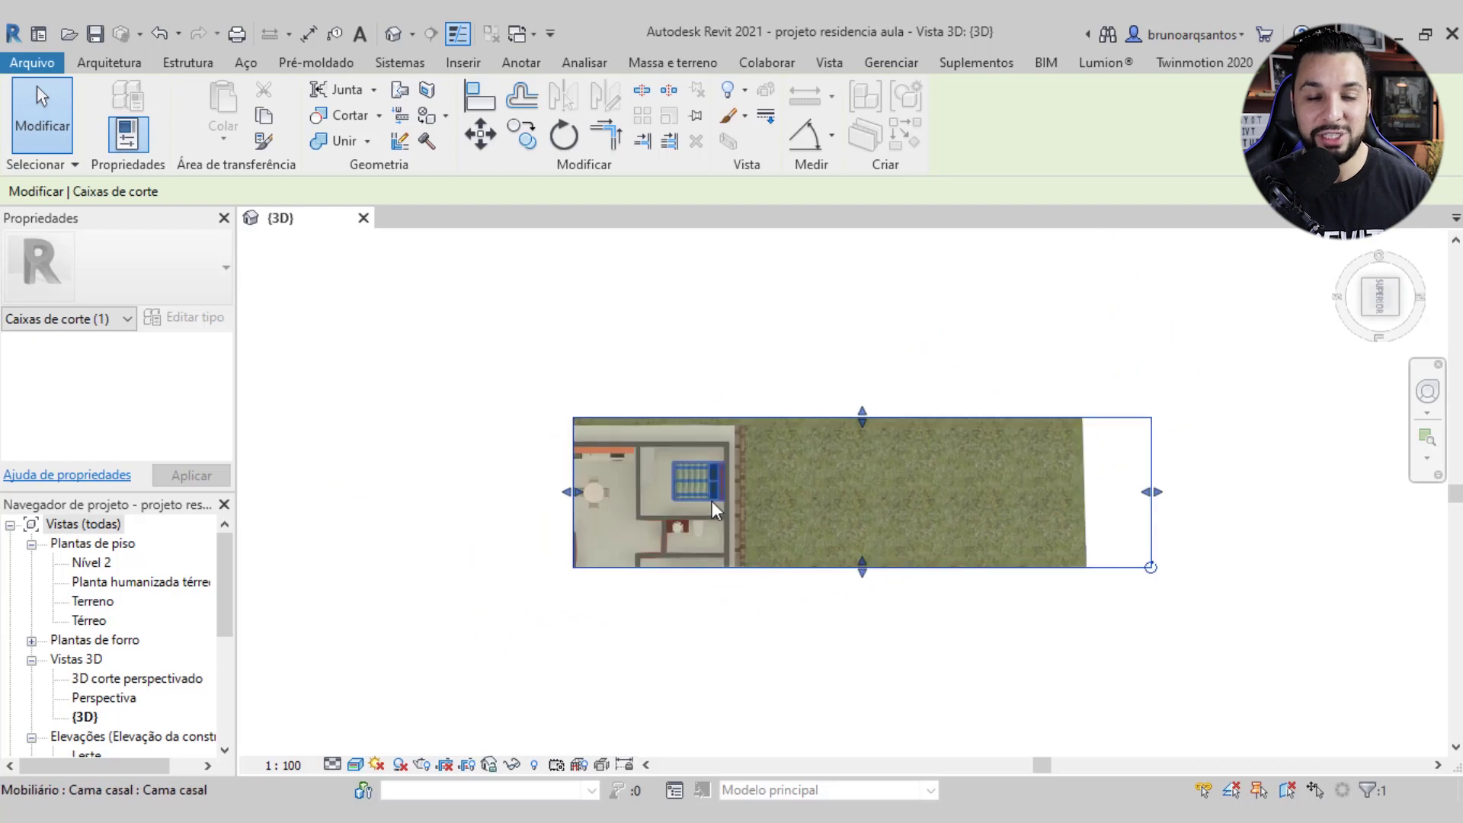
# In the top view, pull the section box's top edge down toward the kitchen
pyautogui.scroll(1, 712, 501)
pyautogui.scroll(2, 610, 434)
pyautogui.scroll(2, 579, 404)
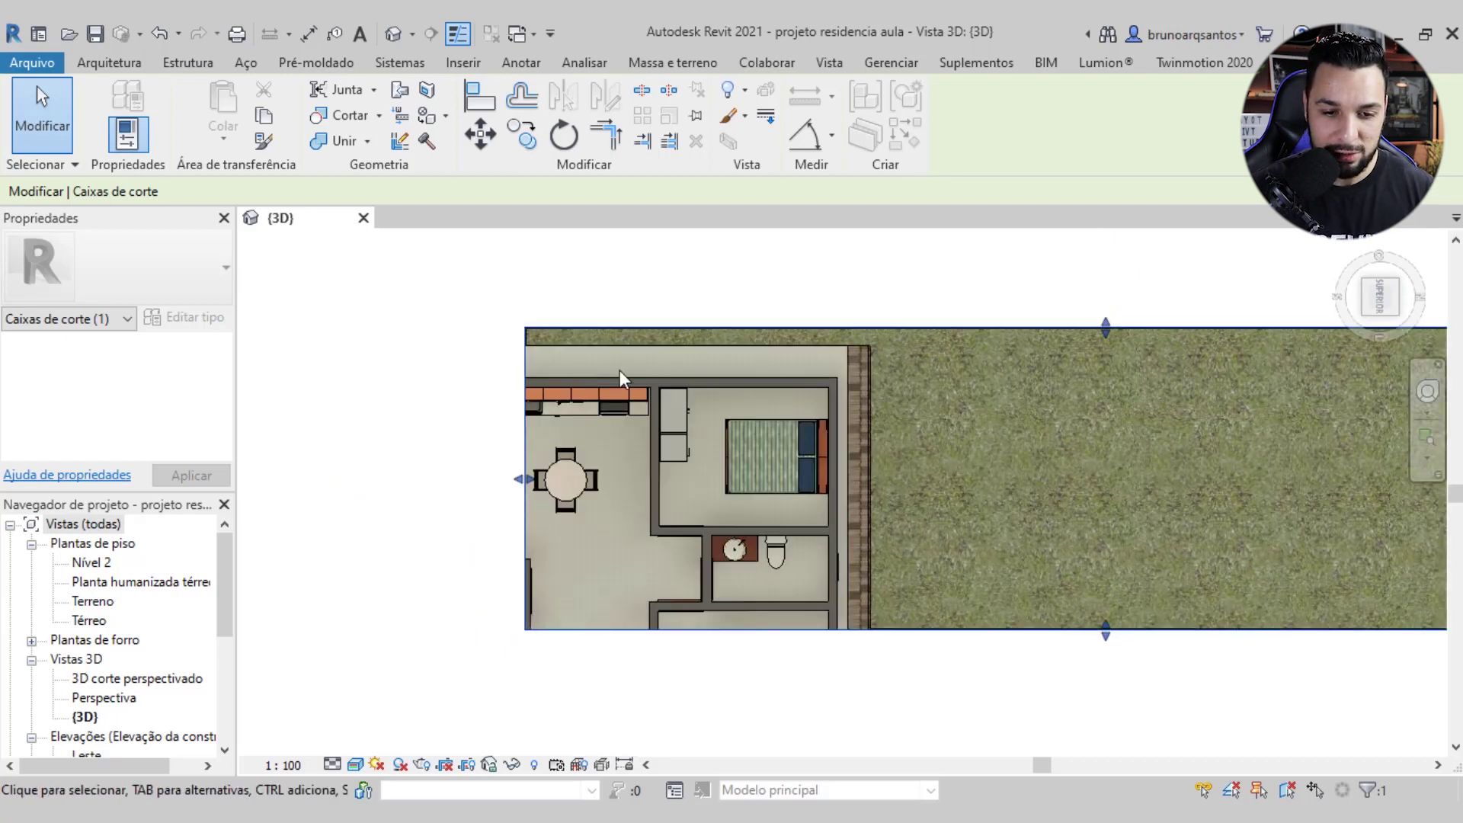
pyautogui.moveTo(619, 369); pyautogui.dragTo(567, 384, button='middle')
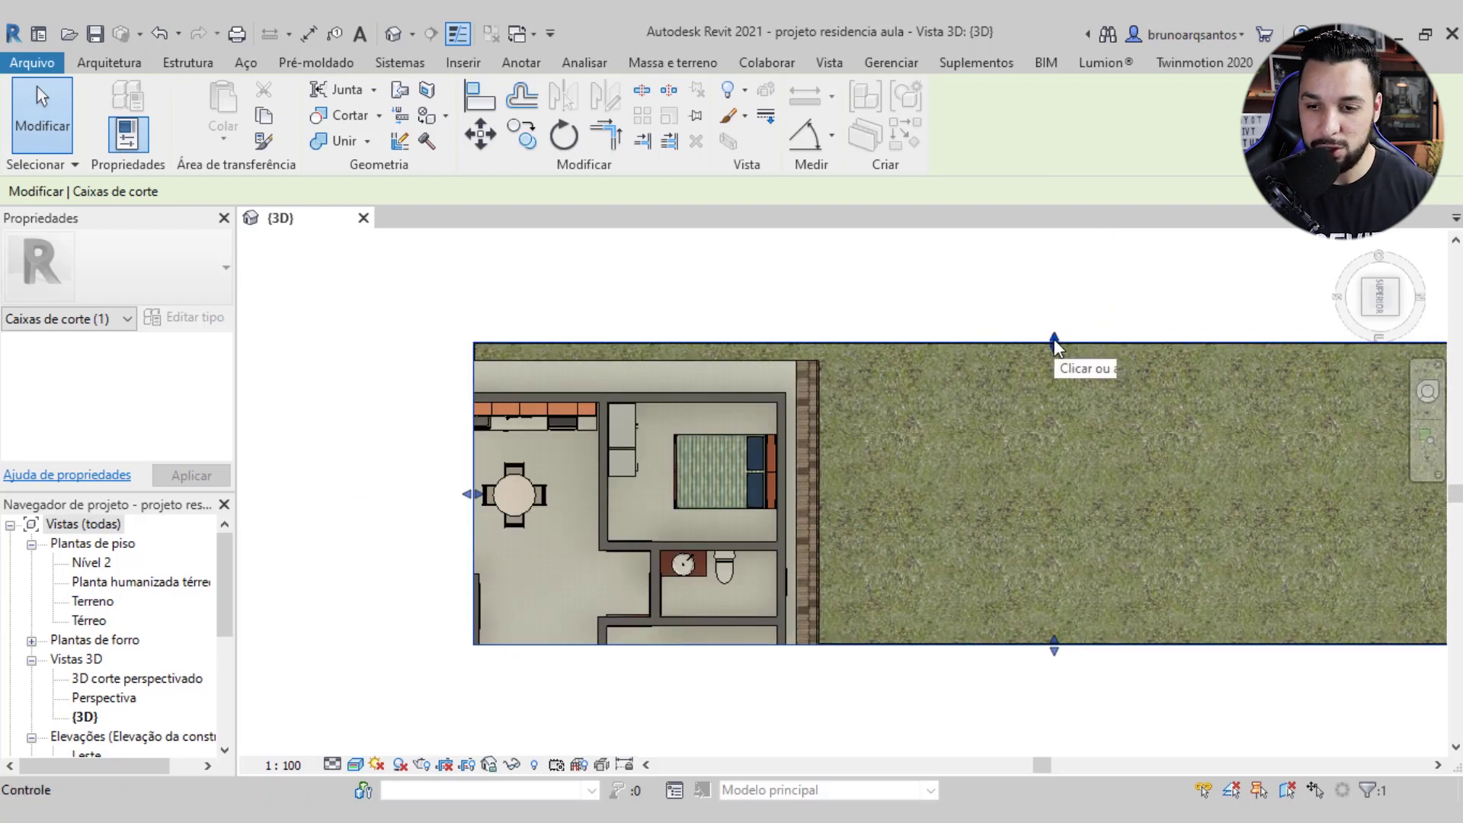
pyautogui.moveTo(1054, 346); pyautogui.dragTo(1050, 345)
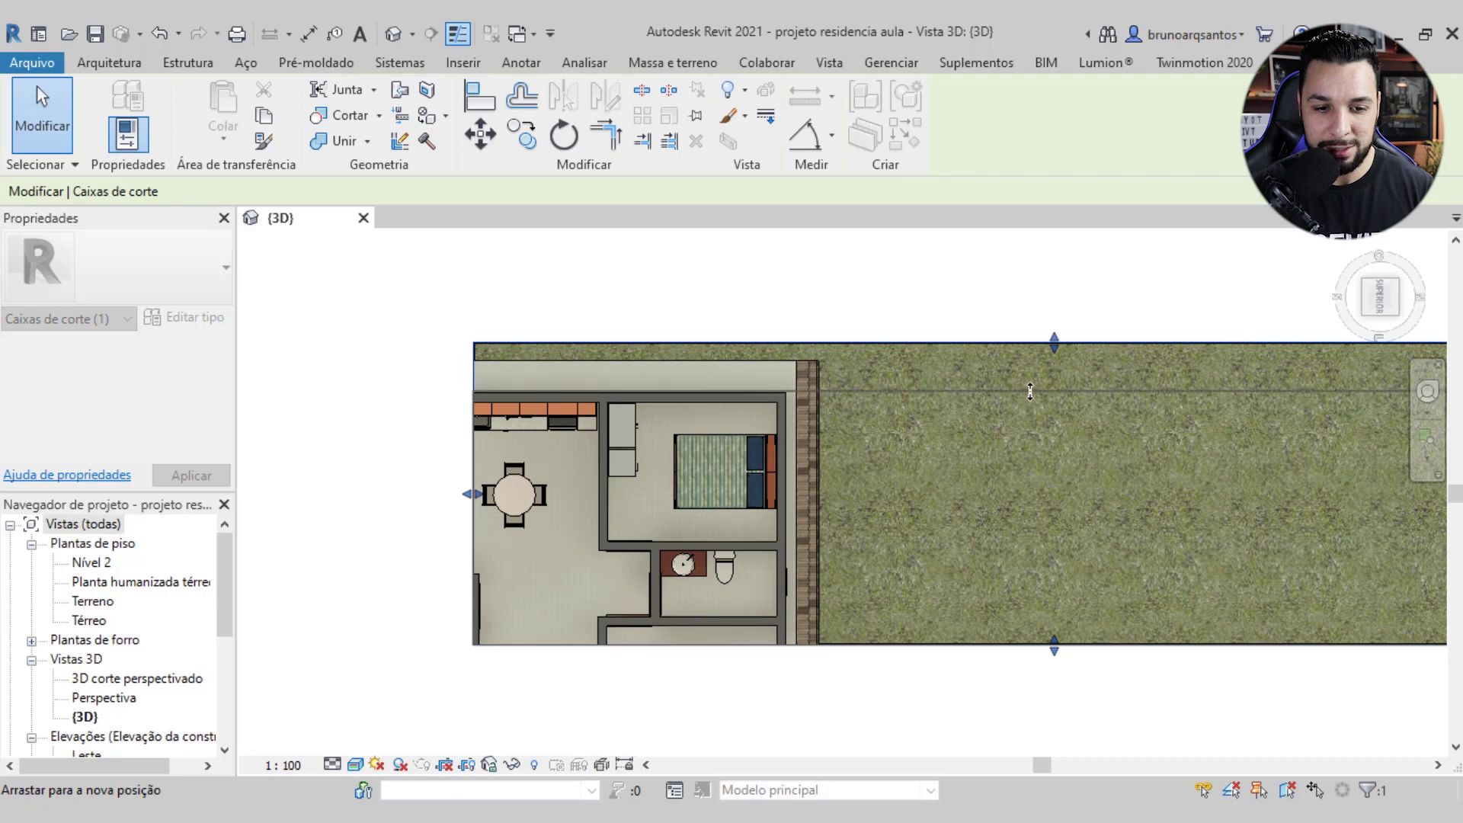
pyautogui.moveTo(1005, 396); pyautogui.dragTo(1005, 393)
pyautogui.scroll(3, 561, 376)
pyautogui.scroll(2, 494, 425)
pyautogui.scroll(-5, 500, 425)
pyautogui.moveTo(711, 478); pyautogui.dragTo(664, 467, button='middle')
pyautogui.moveTo(925, 404); pyautogui.dragTo(925, 404)
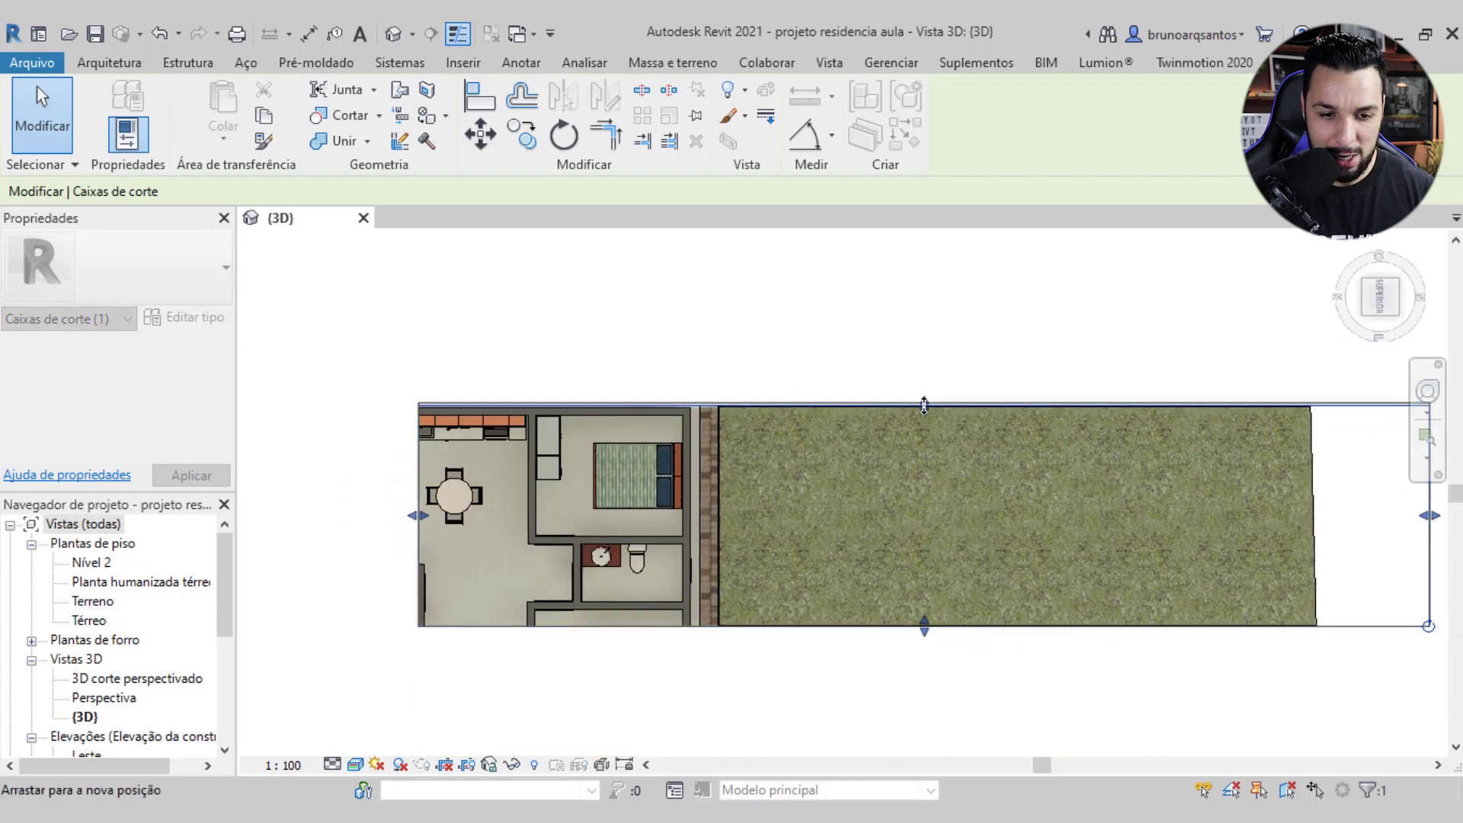
# Pull the box's right side and bottom edge in to enclose only the kitchen
pyautogui.scroll(-2, 935, 471)
pyautogui.scroll(-1, 934, 470)
pyautogui.moveTo(1157, 473); pyautogui.dragTo(1072, 482, button='middle')
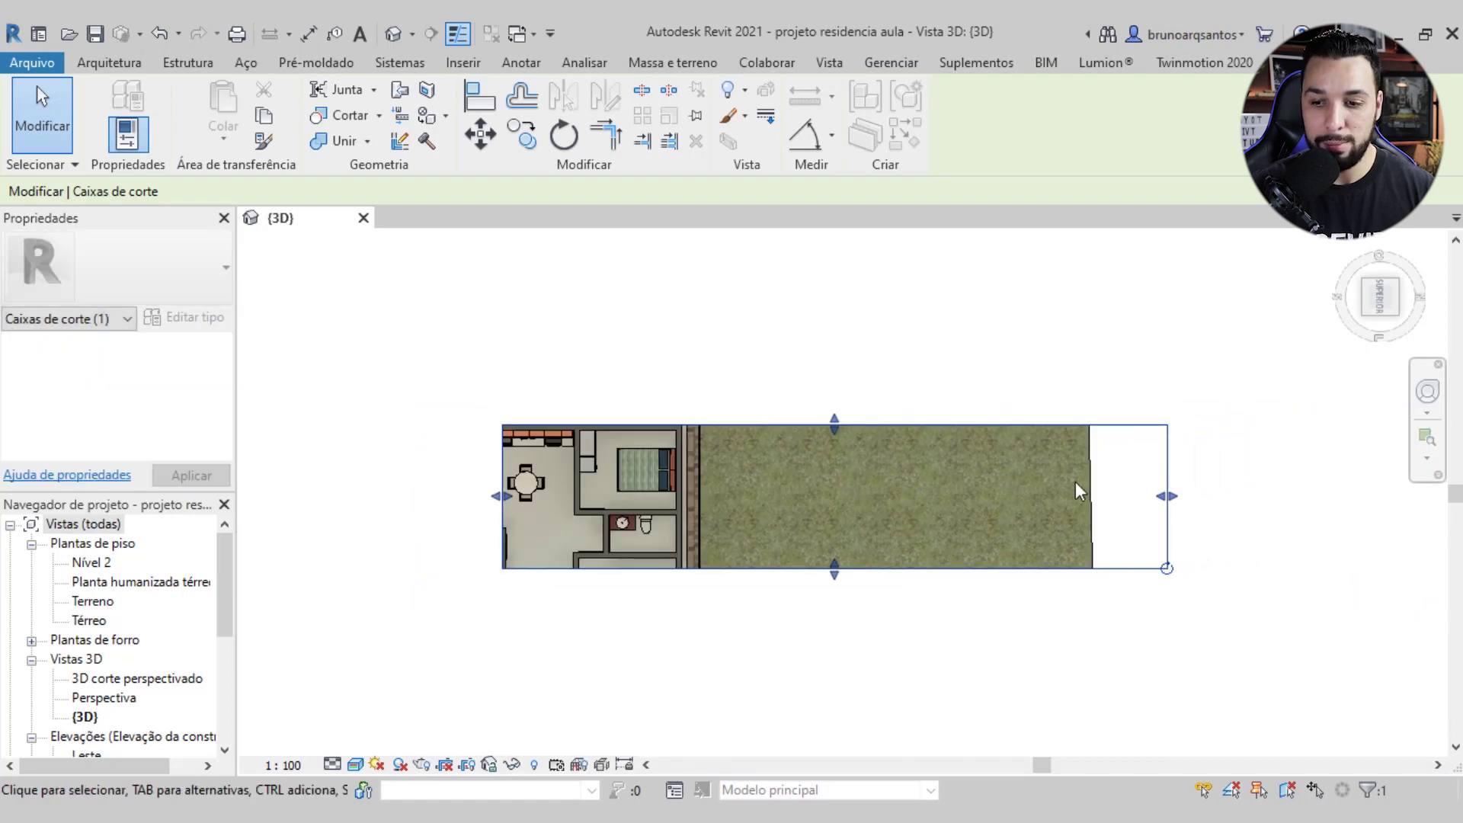
pyautogui.moveTo(1175, 502); pyautogui.dragTo(734, 488)
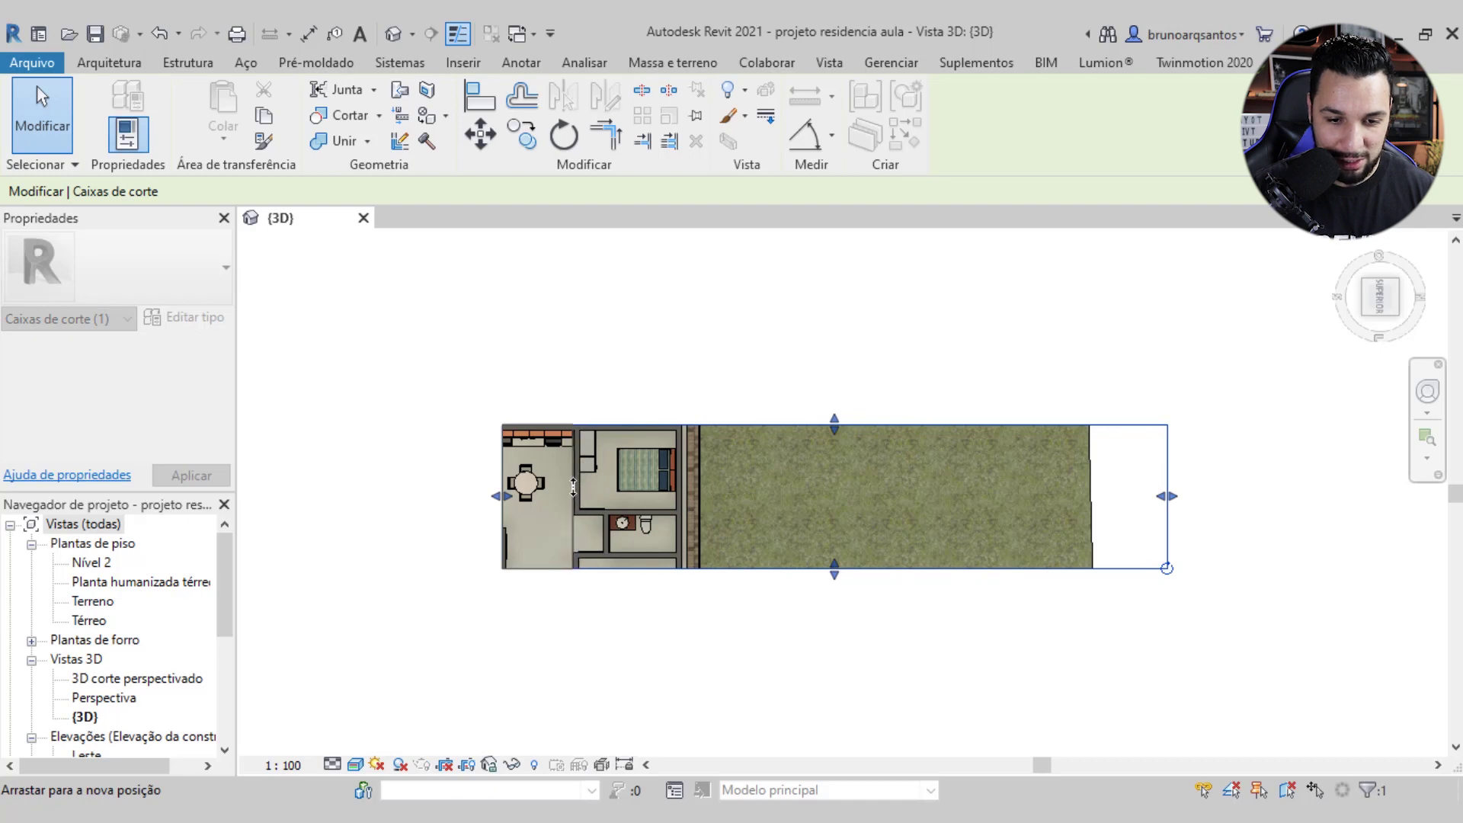
pyautogui.scroll(2, 520, 474)
pyautogui.scroll(2, 554, 542)
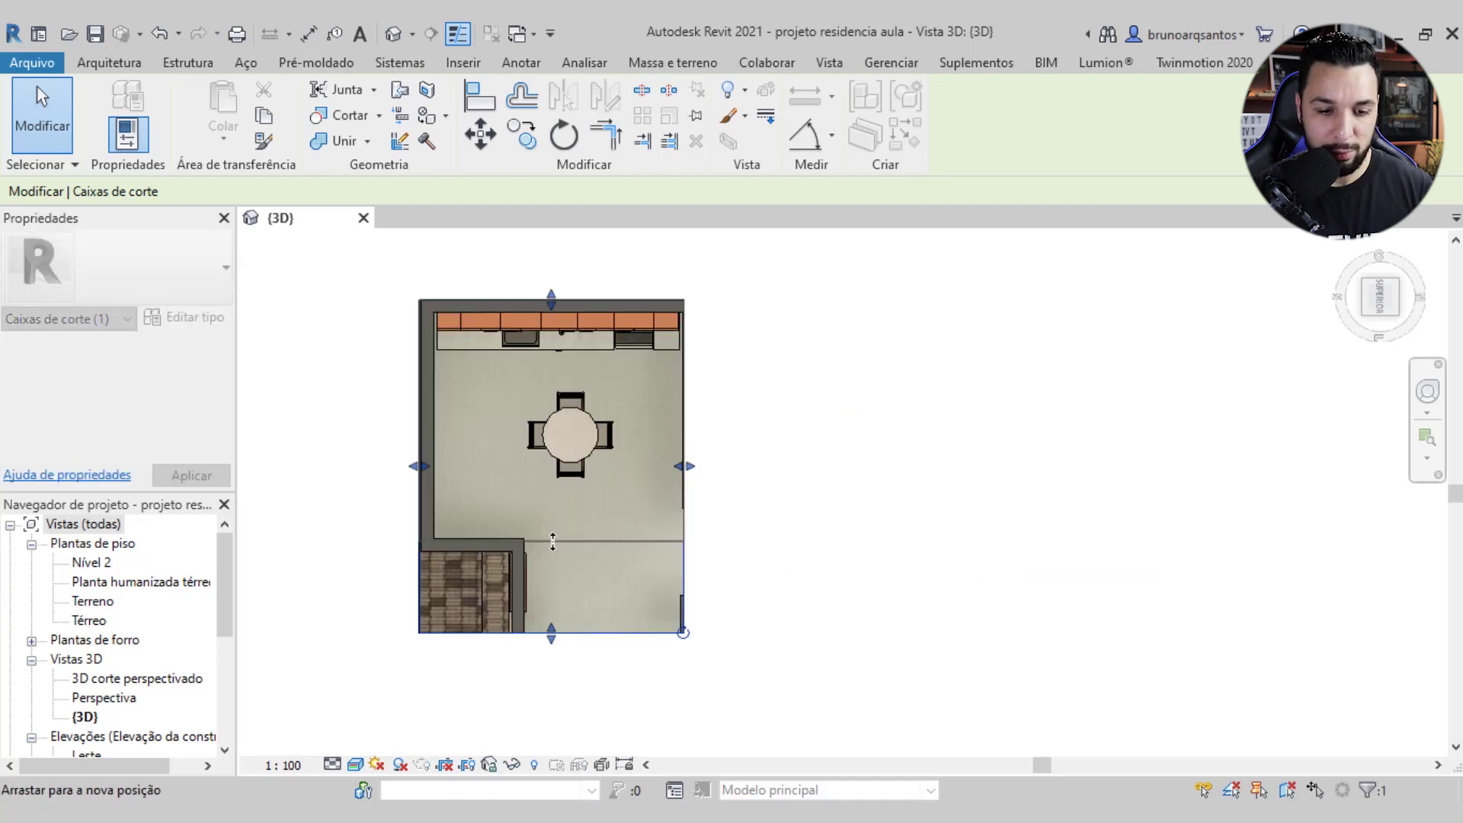
pyautogui.moveTo(554, 552); pyautogui.dragTo(554, 553)
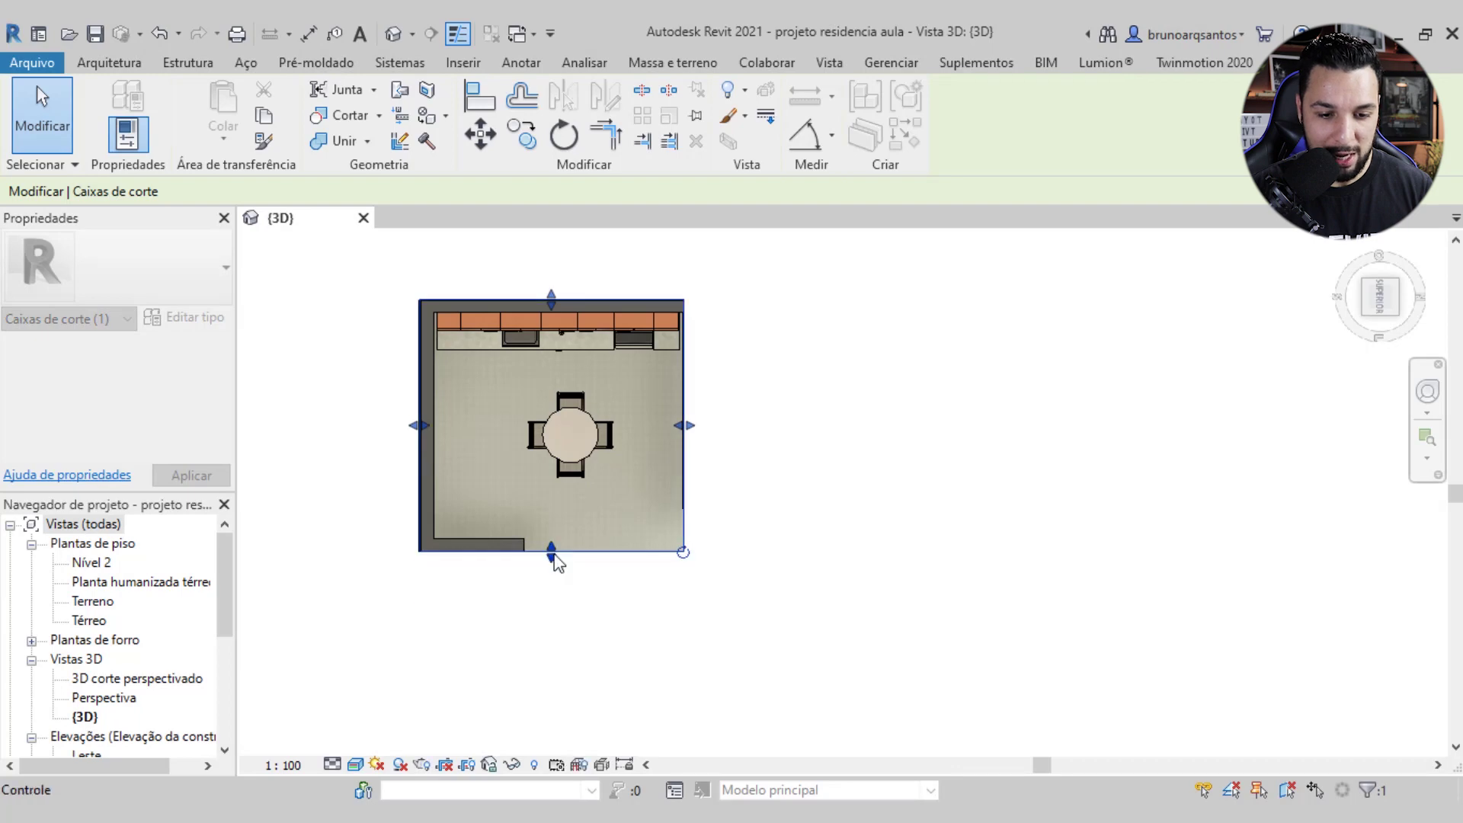
# Orbit to an isometric view of the kitchen cutaway and nudge the box's right side
pyautogui.moveTo(755, 605)
pyautogui.keyDown('shift'); pyautogui.mouseDown(button='middle')
pyautogui.moveTo(699, 523)
pyautogui.moveTo(737, 300)
pyautogui.mouseUp(button='middle'); pyautogui.keyUp('shift')
pyautogui.click(737, 299)
pyautogui.moveTo(642, 496)
pyautogui.keyDown('shift'); pyautogui.mouseDown(button='middle')
pyautogui.moveTo(807, 561)
pyautogui.moveTo(710, 451)
pyautogui.moveTo(706, 423)
pyautogui.mouseUp(button='middle'); pyautogui.keyUp('shift')
pyautogui.click(688, 418)
pyautogui.moveTo(698, 422); pyautogui.dragTo(715, 465)
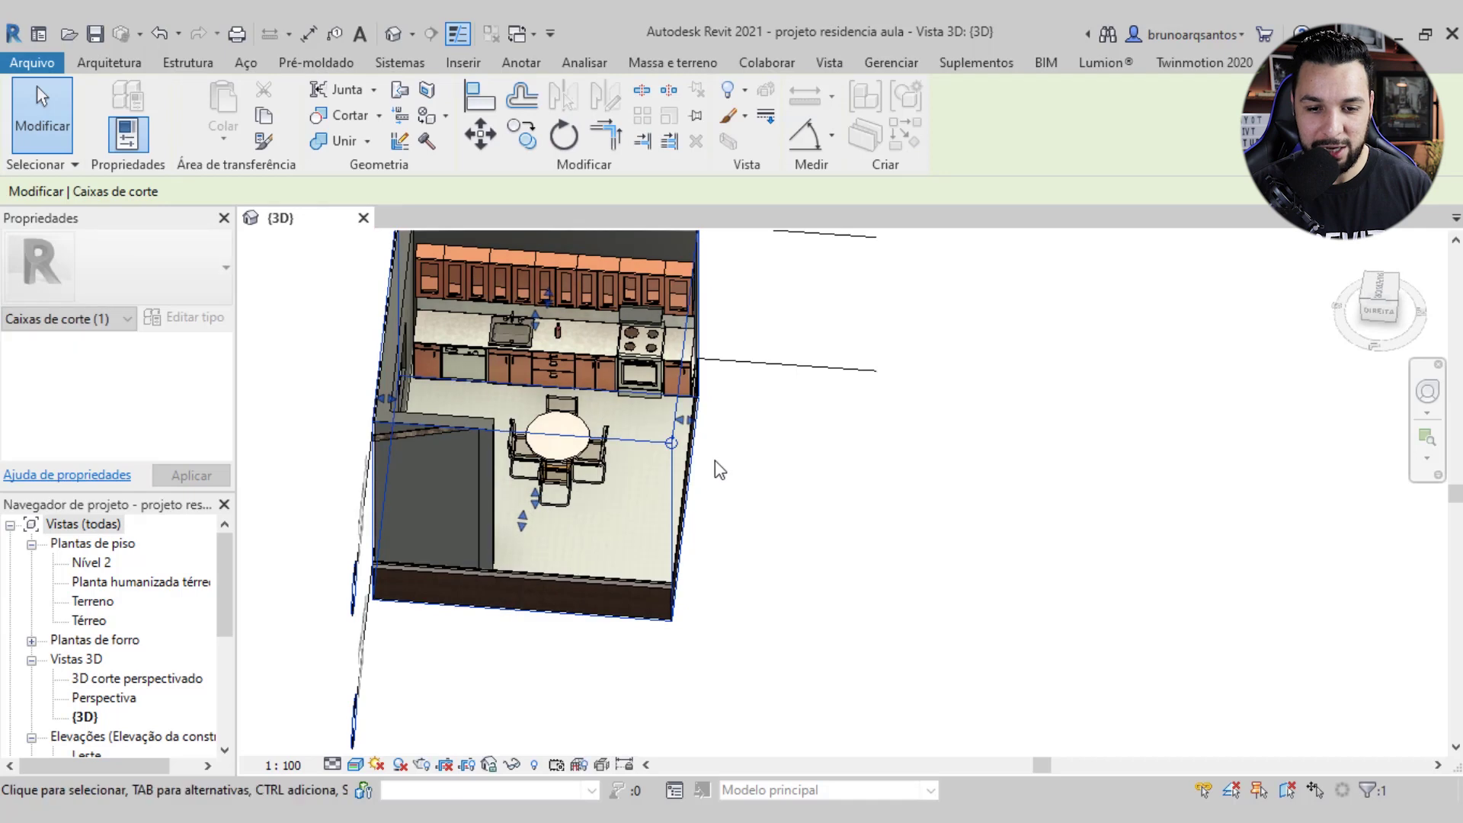
# Orbit the kitchen cutaway to an isometric angle and adjust one section box side
pyautogui.click(760, 396)
pyautogui.moveTo(761, 395)
pyautogui.keyDown('shift'); pyautogui.mouseDown(button='middle')
pyautogui.moveTo(787, 592)
pyautogui.moveTo(681, 526)
pyautogui.mouseUp(button='middle'); pyautogui.keyUp('shift')
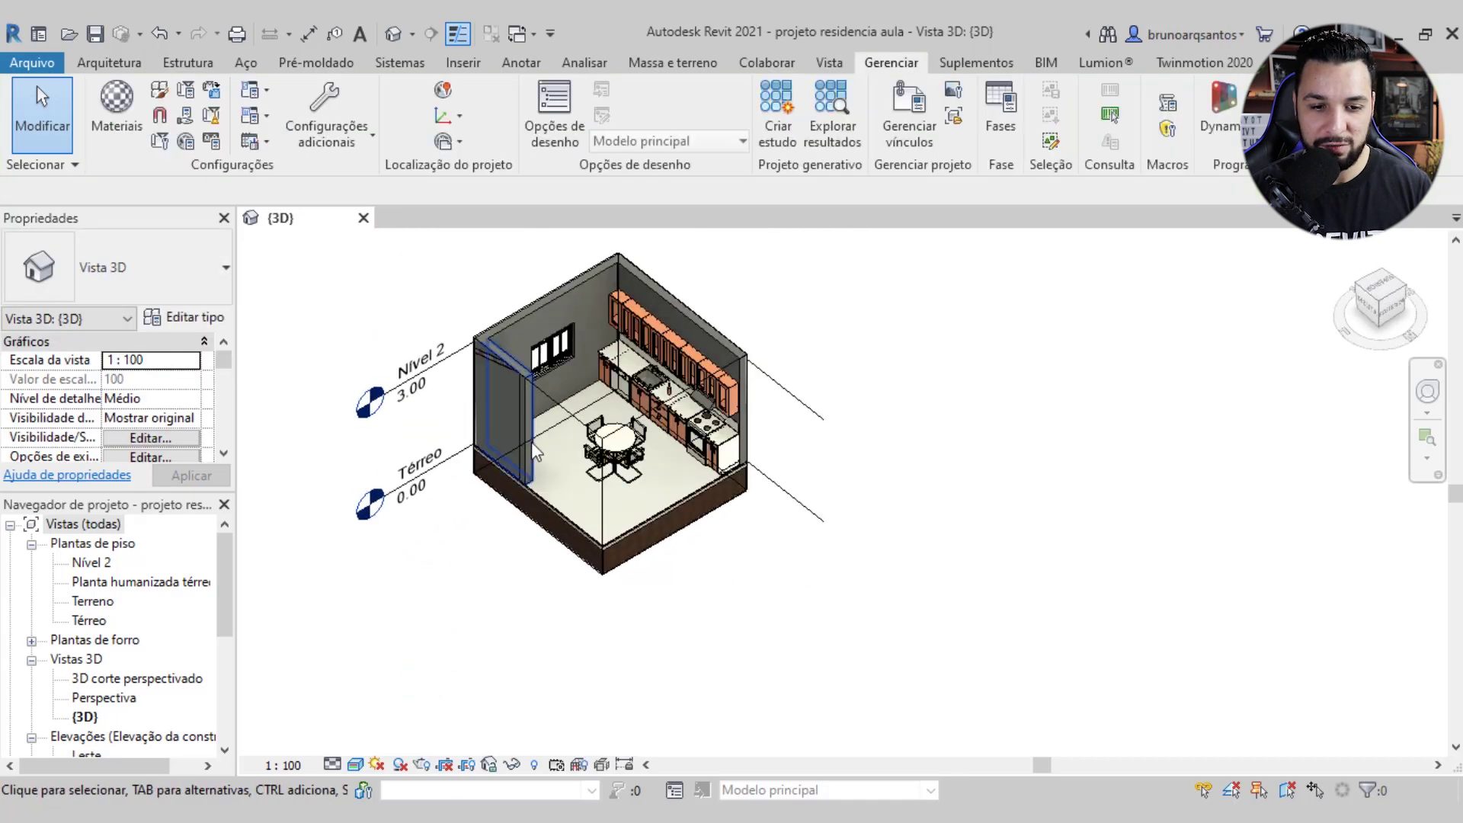
pyautogui.scroll(3, 532, 441)
pyautogui.keyDown('shift'); pyautogui.moveTo(467, 490); pyautogui.dragTo(492, 519, button='middle'); pyautogui.keyUp('shift')
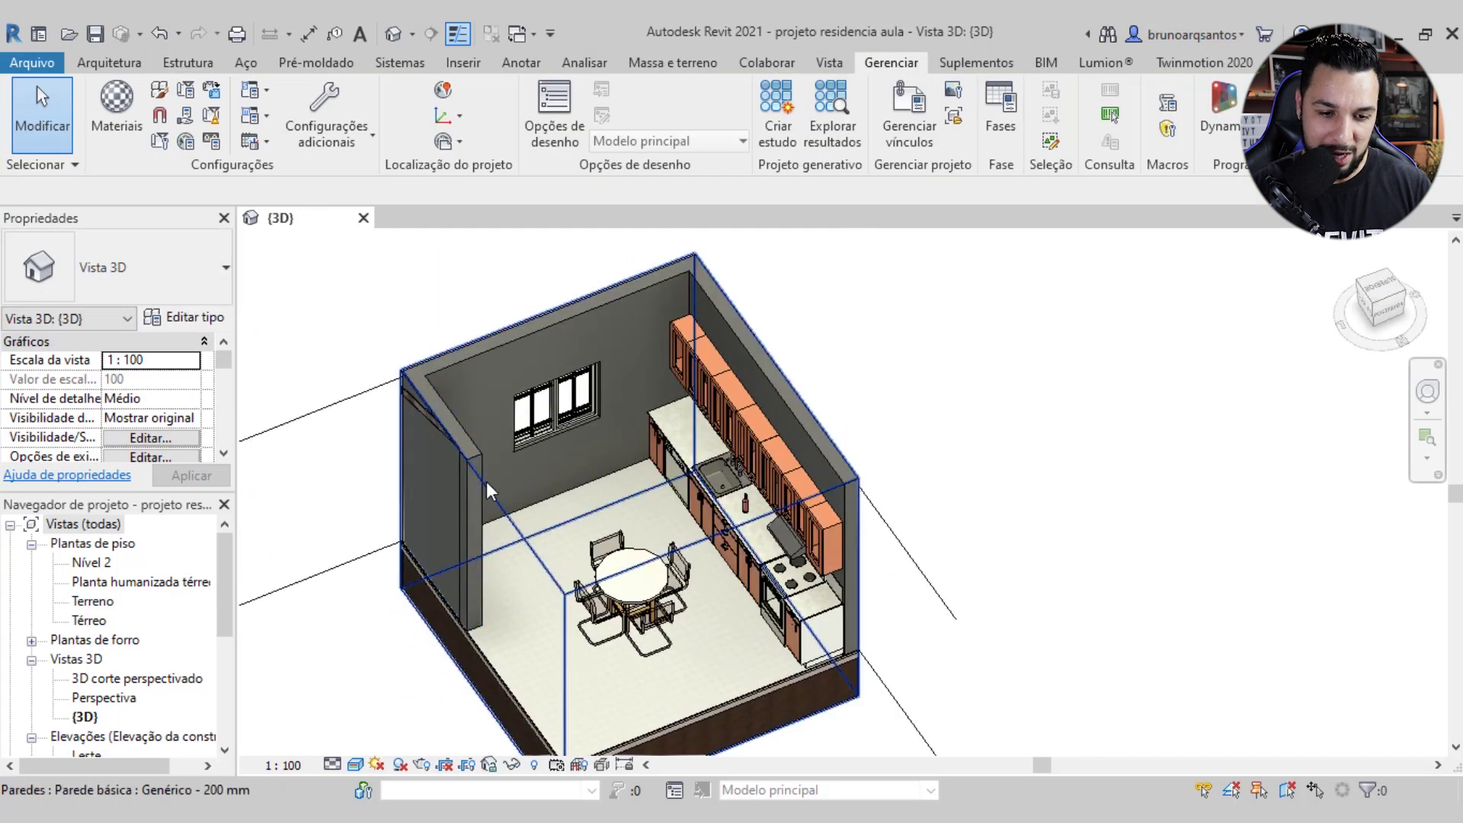
pyautogui.click(486, 482)
pyautogui.moveTo(480, 594); pyautogui.dragTo(503, 593)
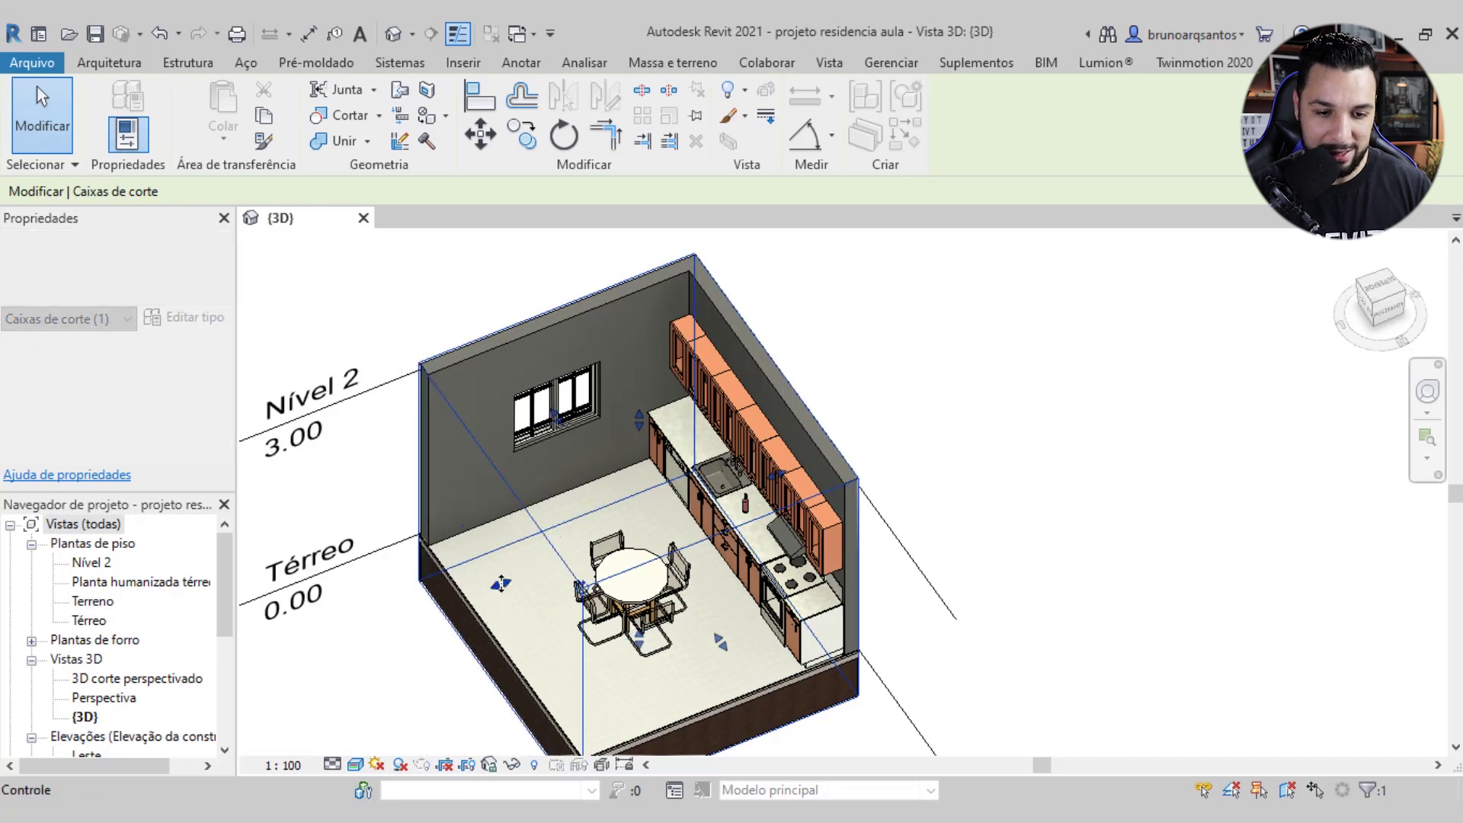
pyautogui.click(500, 264)
# Re-angle and zoom out on the kitchen, then window-select the level lines
pyautogui.moveTo(614, 425)
pyautogui.keyDown('shift'); pyautogui.mouseDown(button='middle')
pyautogui.moveTo(832, 538)
pyautogui.moveTo(795, 474)
pyautogui.moveTo(788, 484)
pyautogui.mouseUp(button='middle'); pyautogui.keyUp('shift')
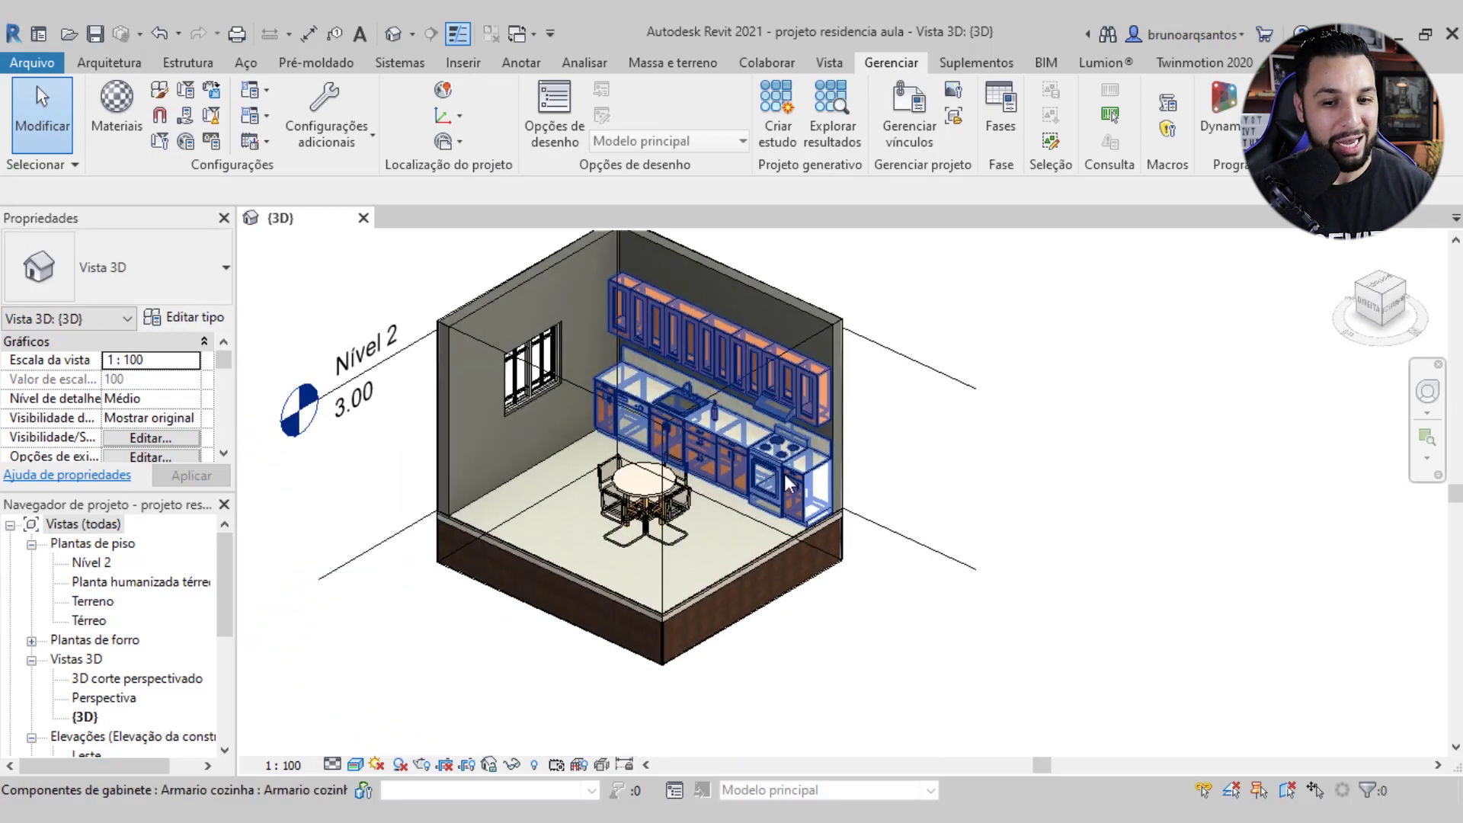
pyautogui.scroll(-3, 823, 479)
pyautogui.scroll(-2, 849, 506)
pyautogui.moveTo(884, 511)
pyautogui.keyDown('shift'); pyautogui.mouseDown(button='middle')
pyautogui.moveTo(953, 597)
pyautogui.moveTo(671, 513)
pyautogui.mouseUp(button='middle'); pyautogui.keyUp('shift')
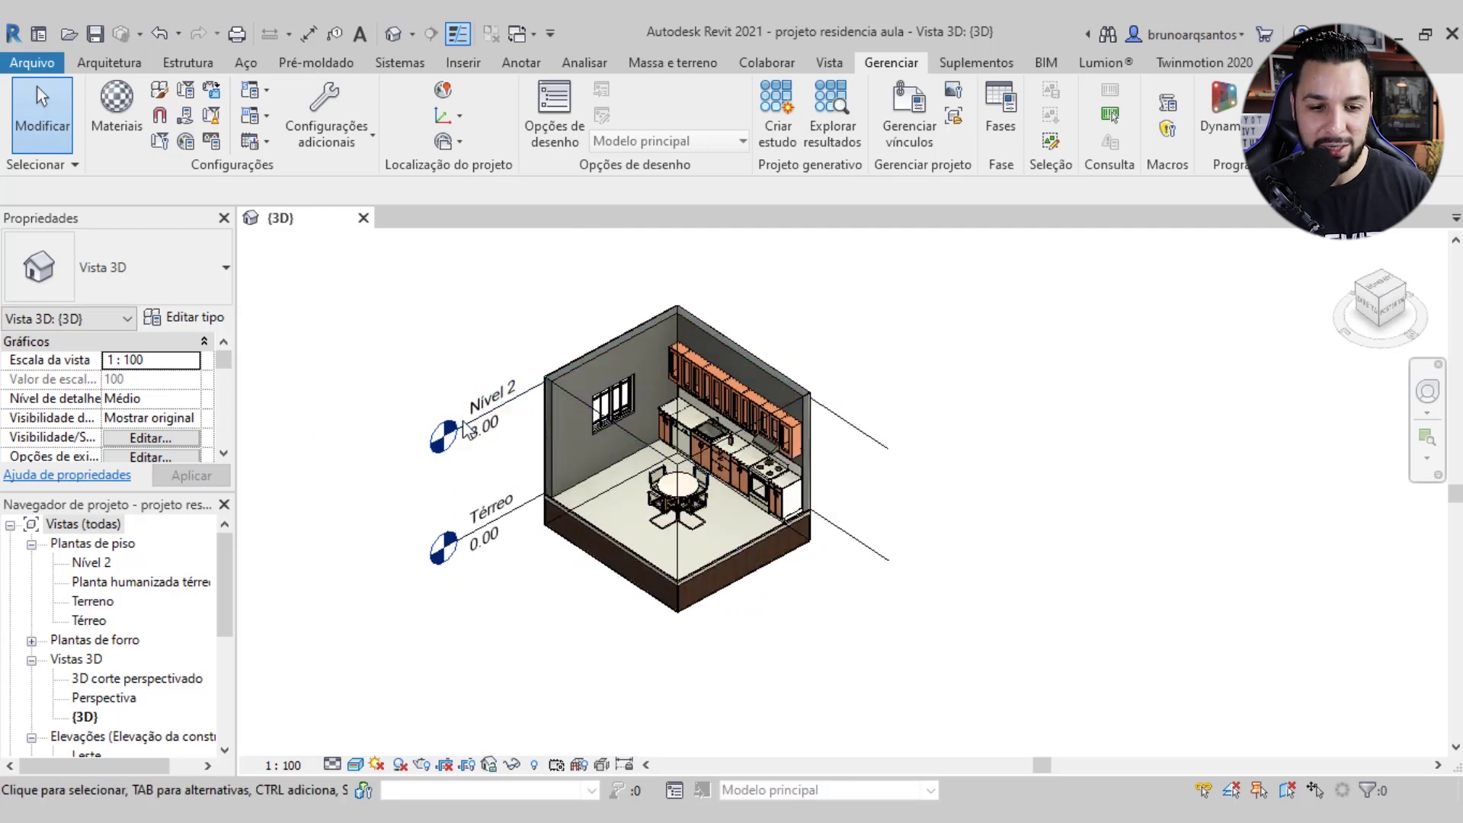
pyautogui.moveTo(997, 340)
pyautogui.mouseDown()
pyautogui.moveTo(859, 650)
pyautogui.moveTo(865, 689)
pyautogui.mouseUp()
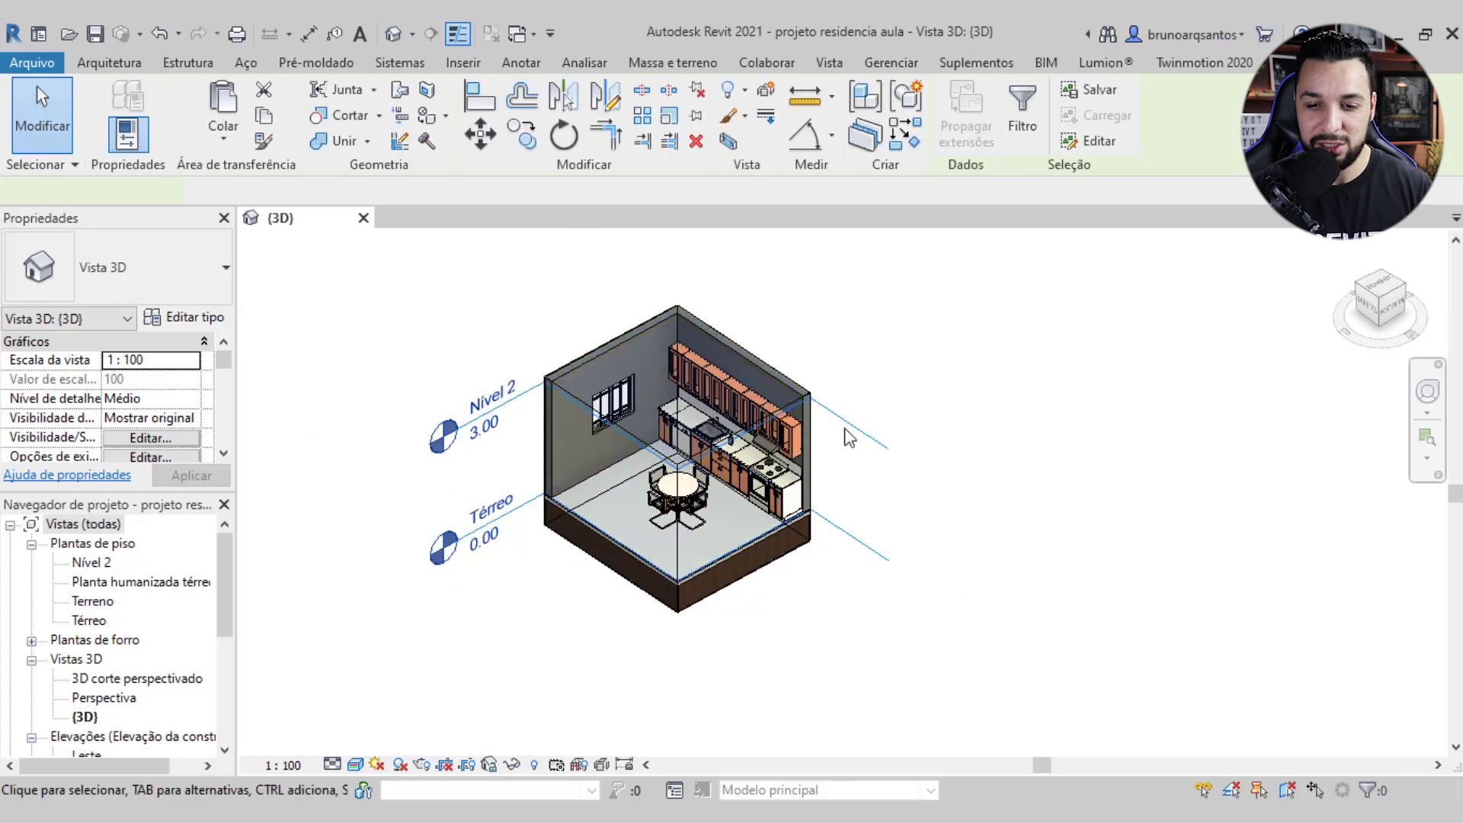
# Hide the Nível 2 and Térreo level lines in the view via Ocultar na vista > Elementos
pyautogui.rightClick(852, 429)
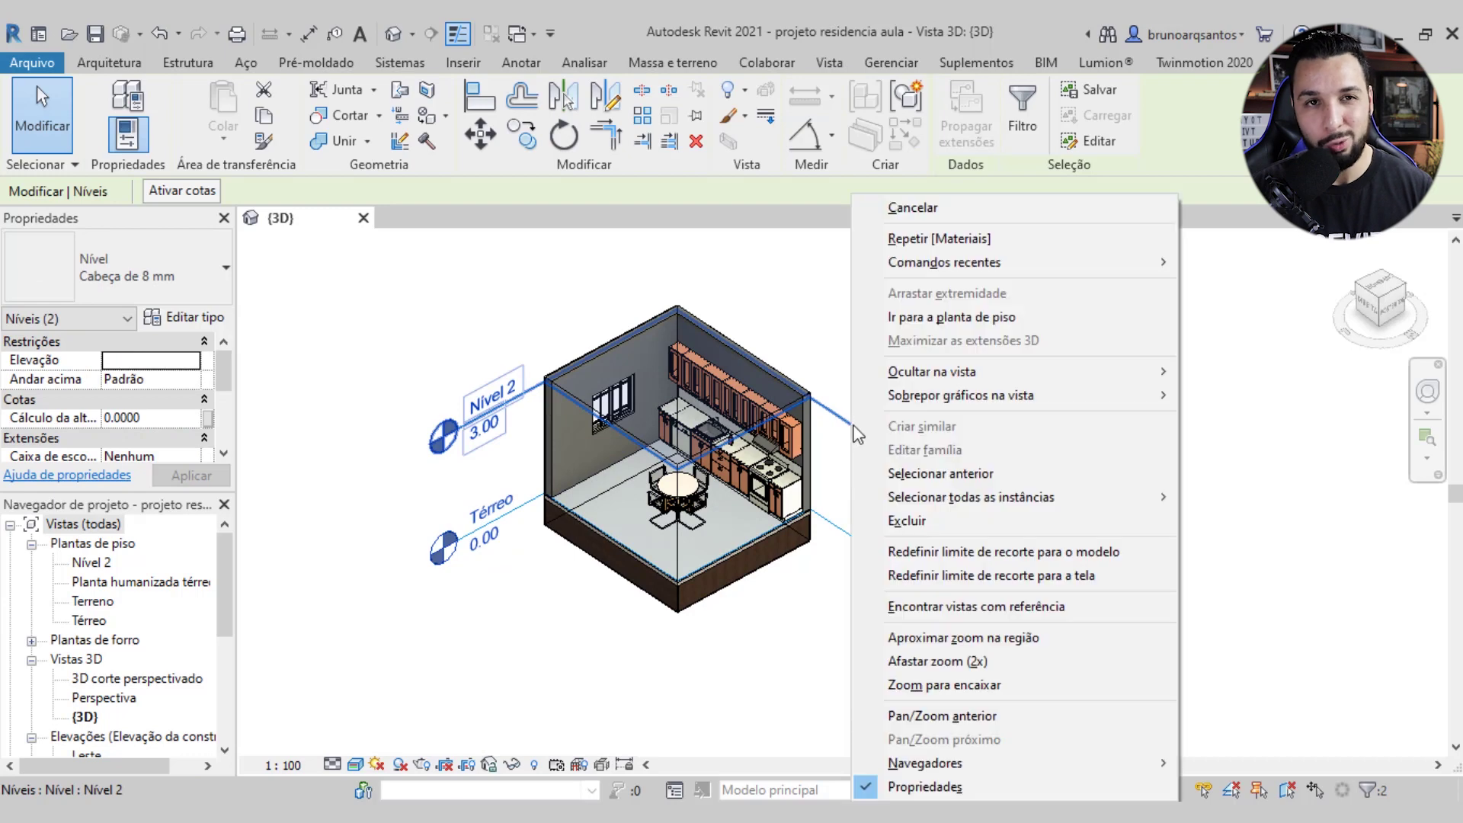
pyautogui.moveTo(932, 372)
pyautogui.click(1291, 372)
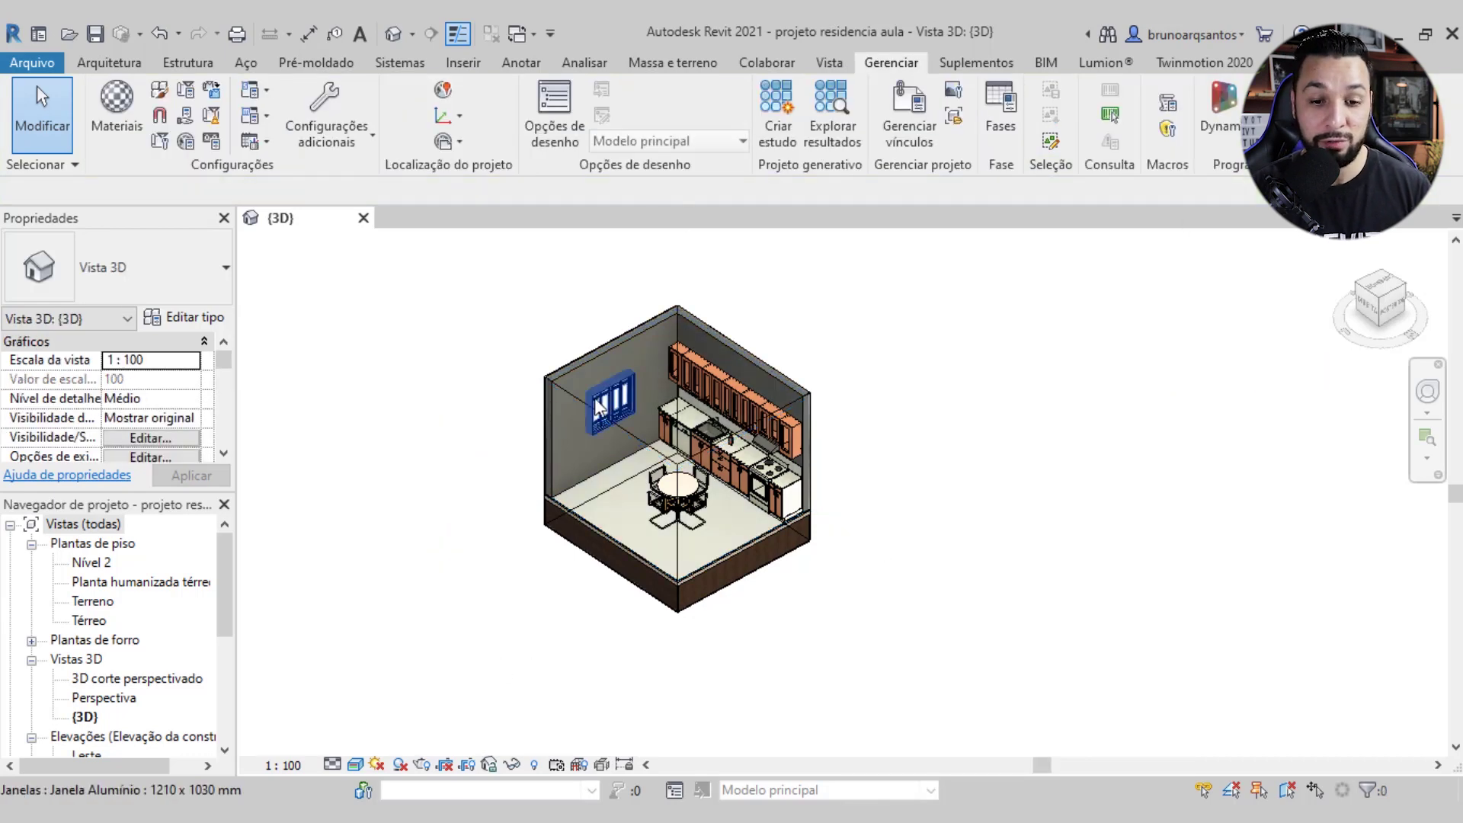
pyautogui.scroll(2, 598, 408)
pyautogui.moveTo(619, 455); pyautogui.dragTo(615, 414, button='middle')
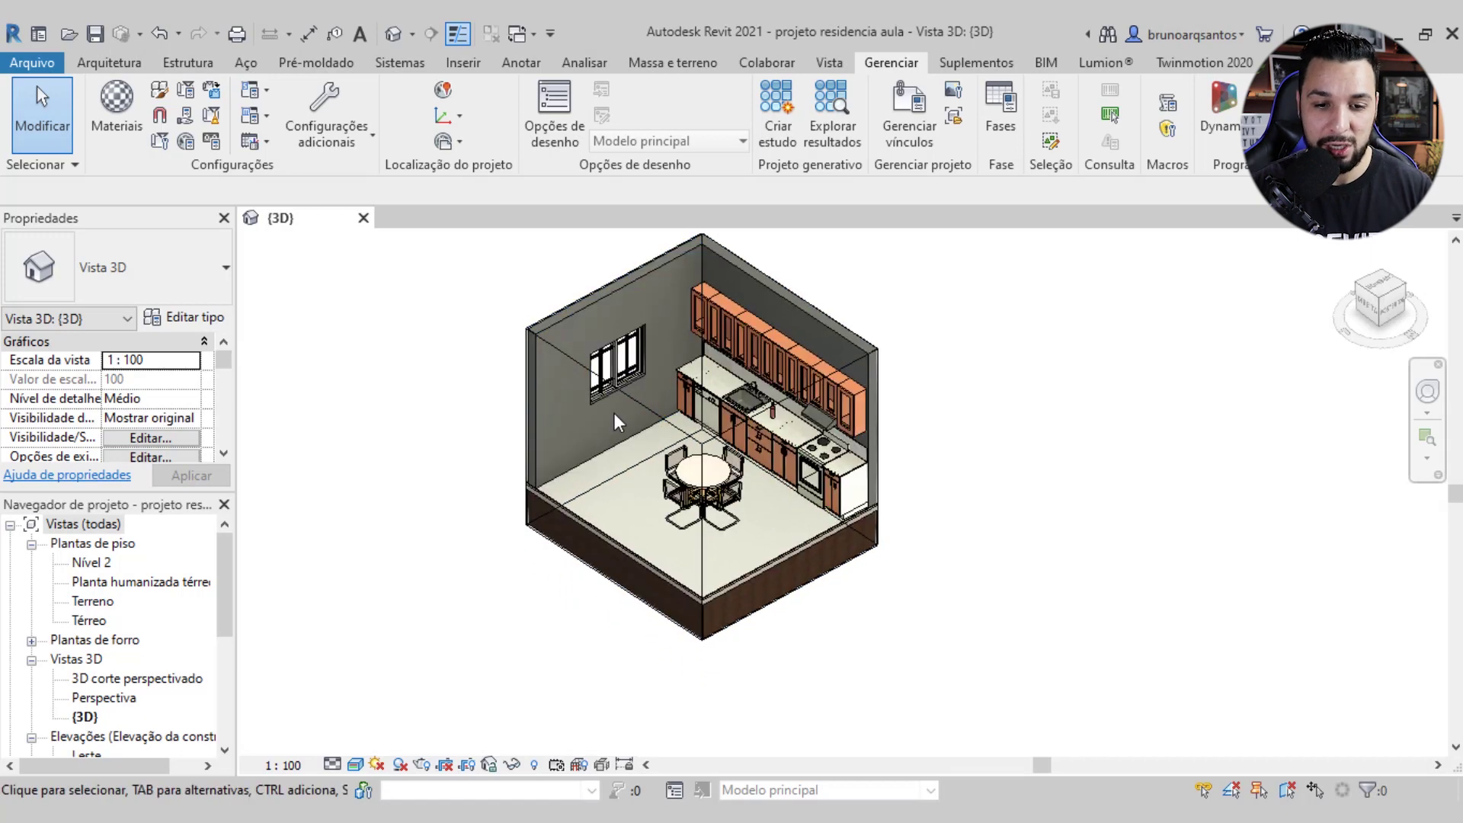
# Hide the section box outline in the view the same way
pyautogui.click(572, 359)
pyautogui.scroll(1, 743, 410)
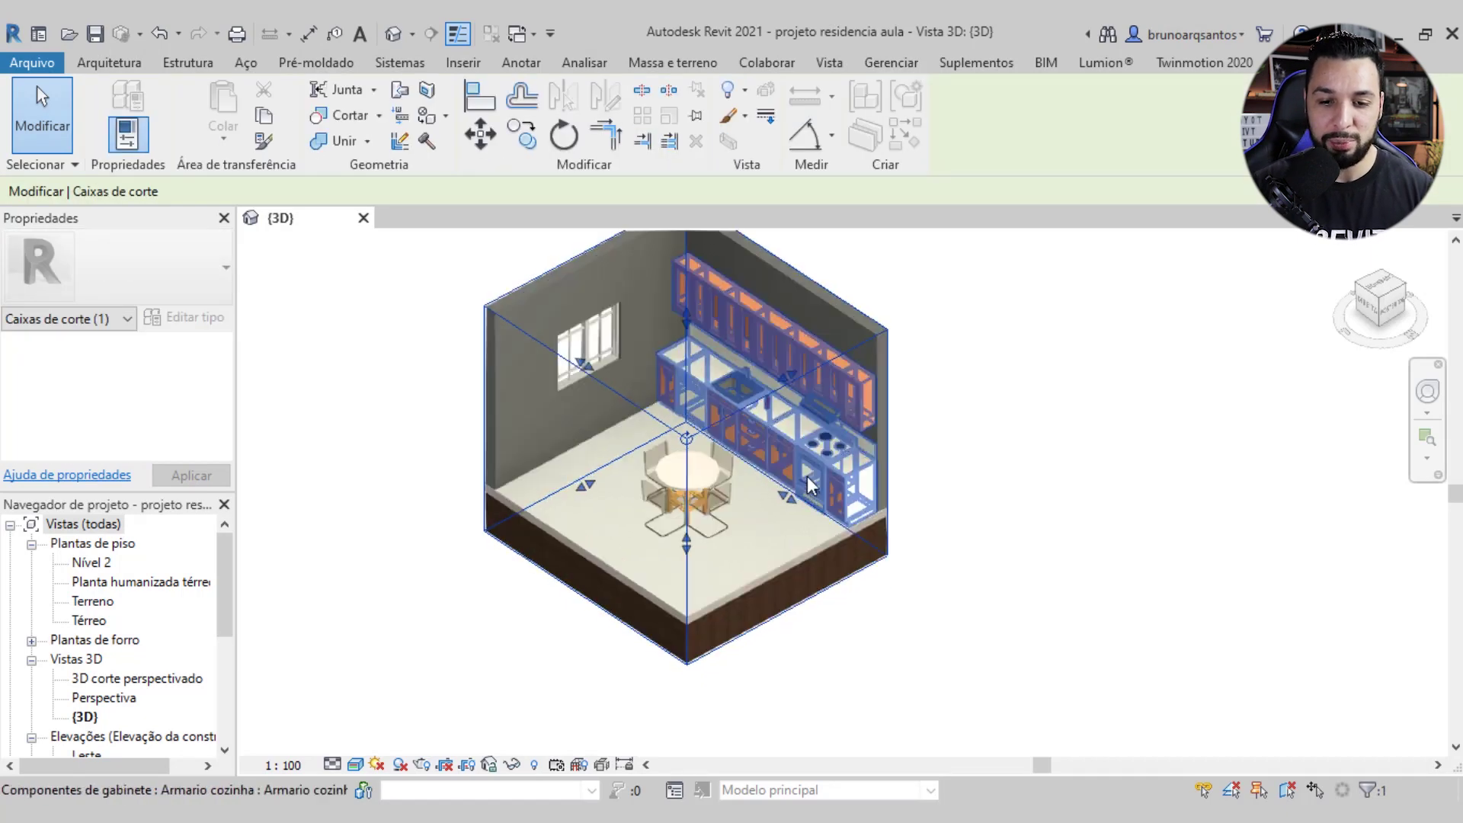
pyautogui.scroll(1, 742, 410)
pyautogui.rightClick(733, 401)
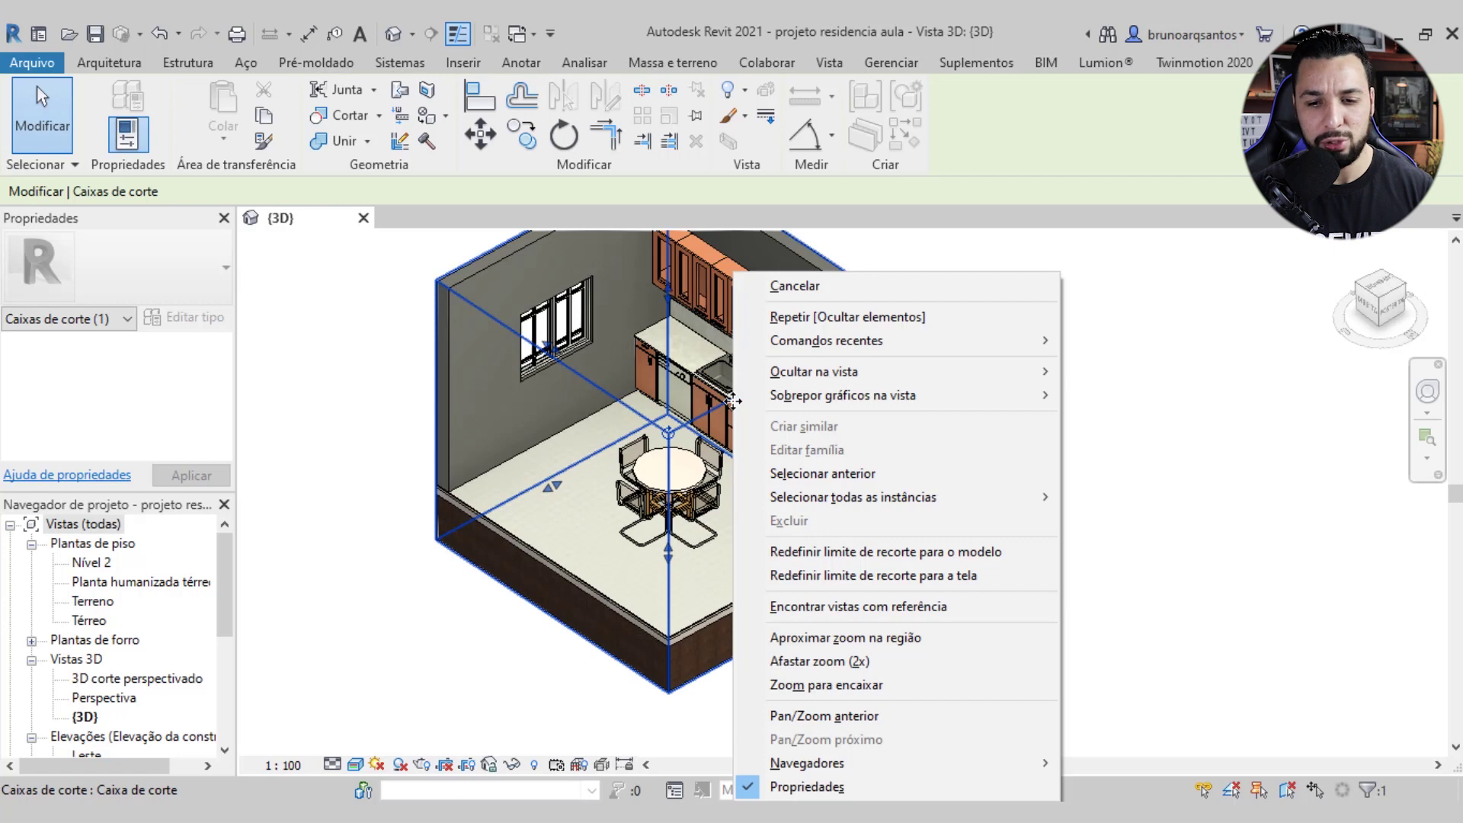
pyautogui.click(1131, 372)
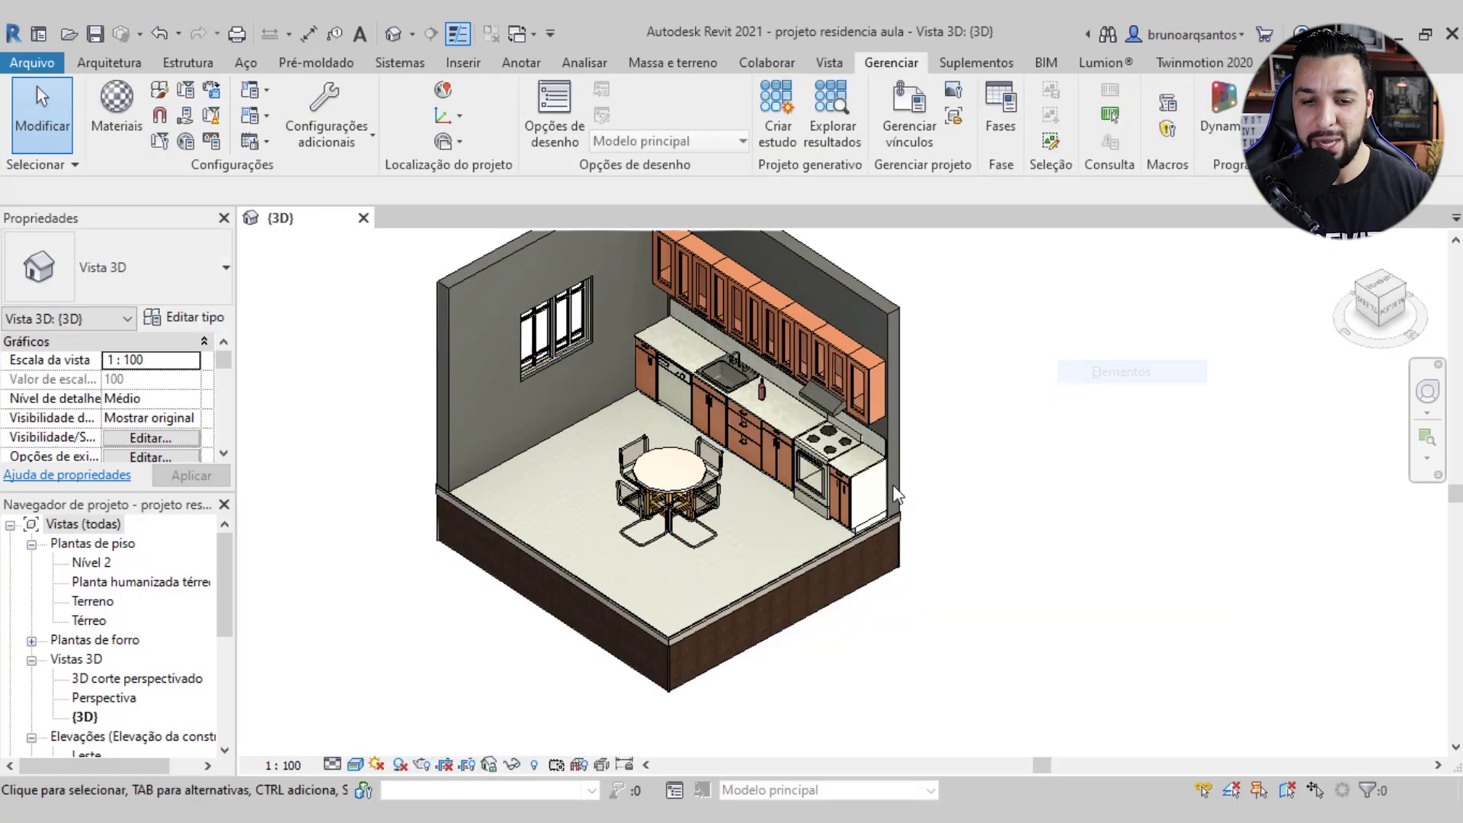
pyautogui.moveTo(869, 568)
pyautogui.keyDown('shift'); pyautogui.mouseDown(button='middle')
pyautogui.moveTo(973, 643)
pyautogui.moveTo(978, 612)
pyautogui.moveTo(1013, 608)
pyautogui.moveTo(1001, 624)
pyautogui.moveTo(1065, 654)
pyautogui.moveTo(1019, 637)
pyautogui.mouseUp(button='middle'); pyautogui.keyUp('shift')
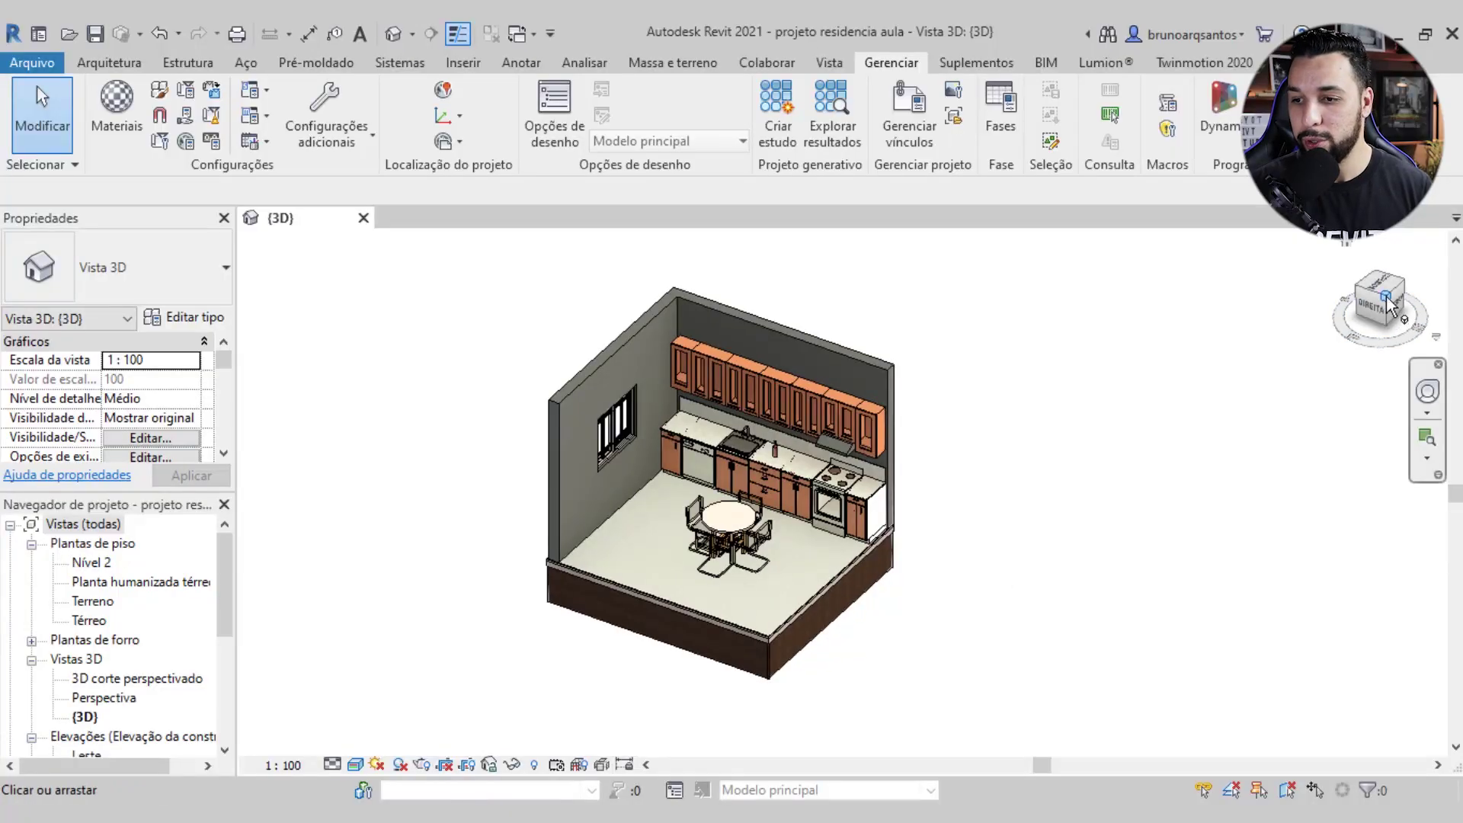
# Zoom to fit the kitchen cutaway, then pan and orbit it into the centre
pyautogui.click(1389, 303)
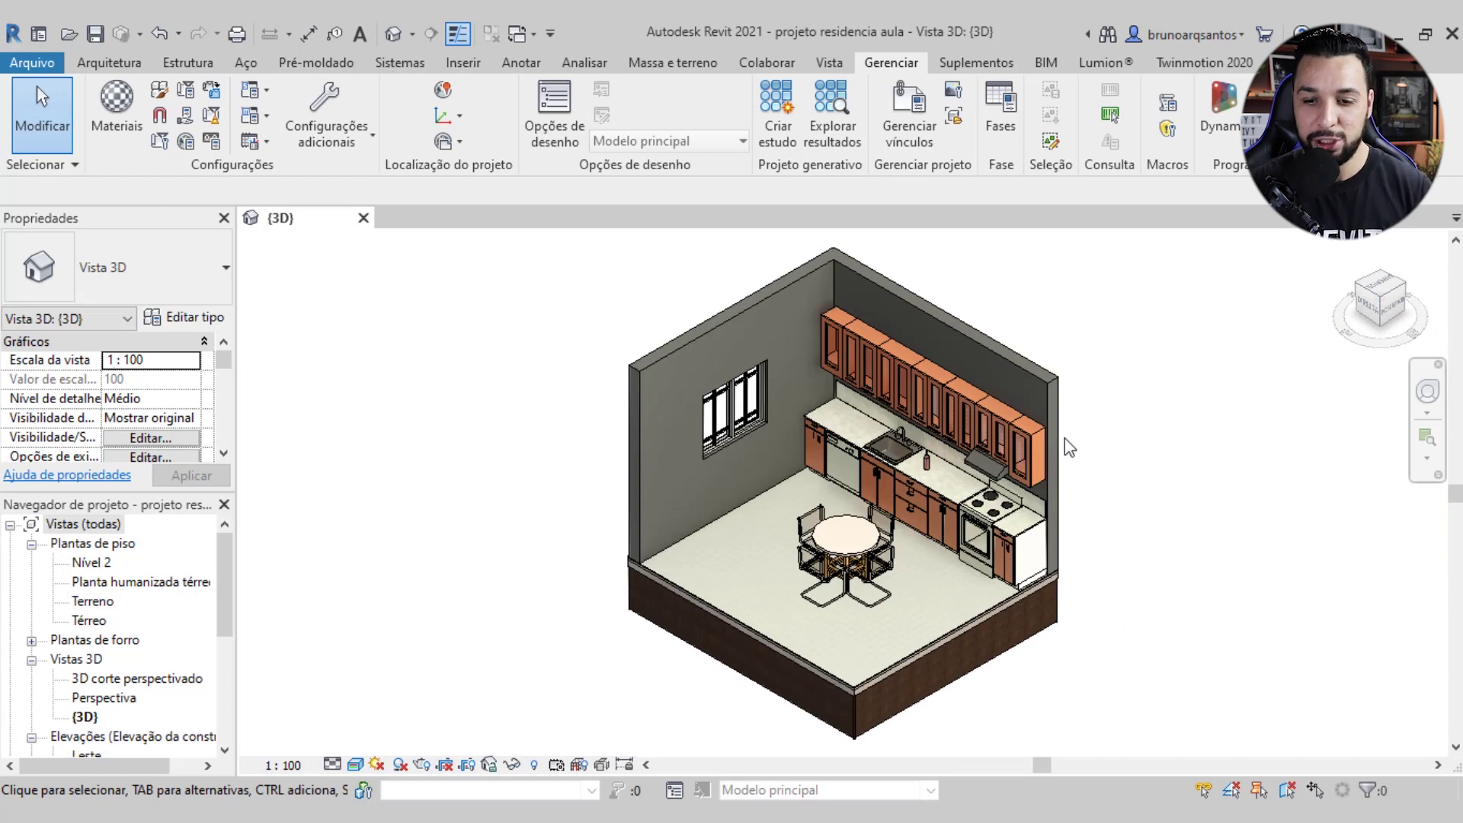
pyautogui.moveTo(1088, 454); pyautogui.dragTo(901, 466, button='middle')
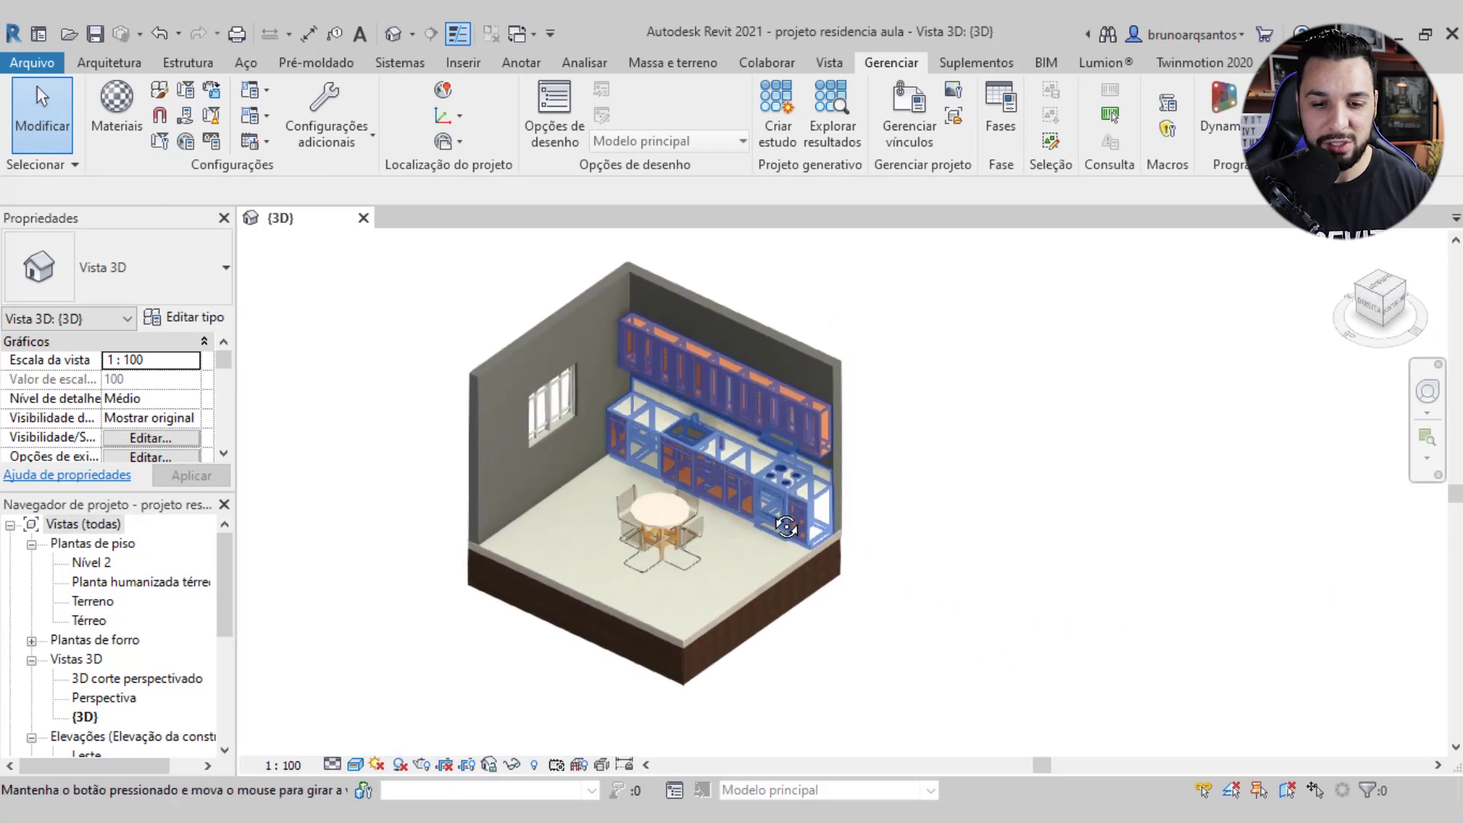
pyautogui.moveTo(977, 555)
pyautogui.keyDown('shift'); pyautogui.mouseDown(button='middle')
pyautogui.moveTo(948, 551)
pyautogui.moveTo(948, 533)
pyautogui.moveTo(1098, 566)
pyautogui.mouseUp(button='middle'); pyautogui.keyUp('shift')
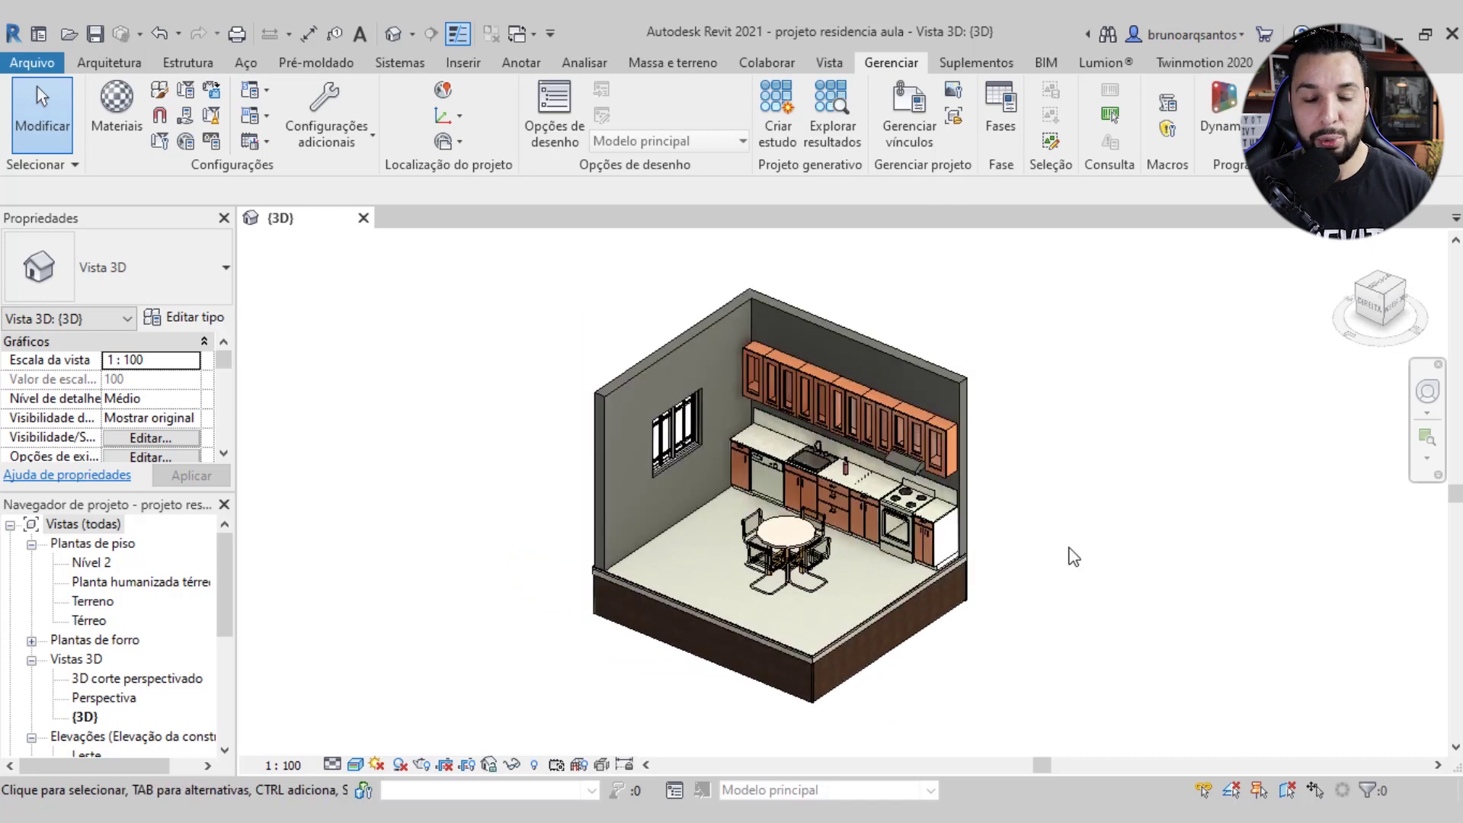
pyautogui.scroll(2, 1064, 526)
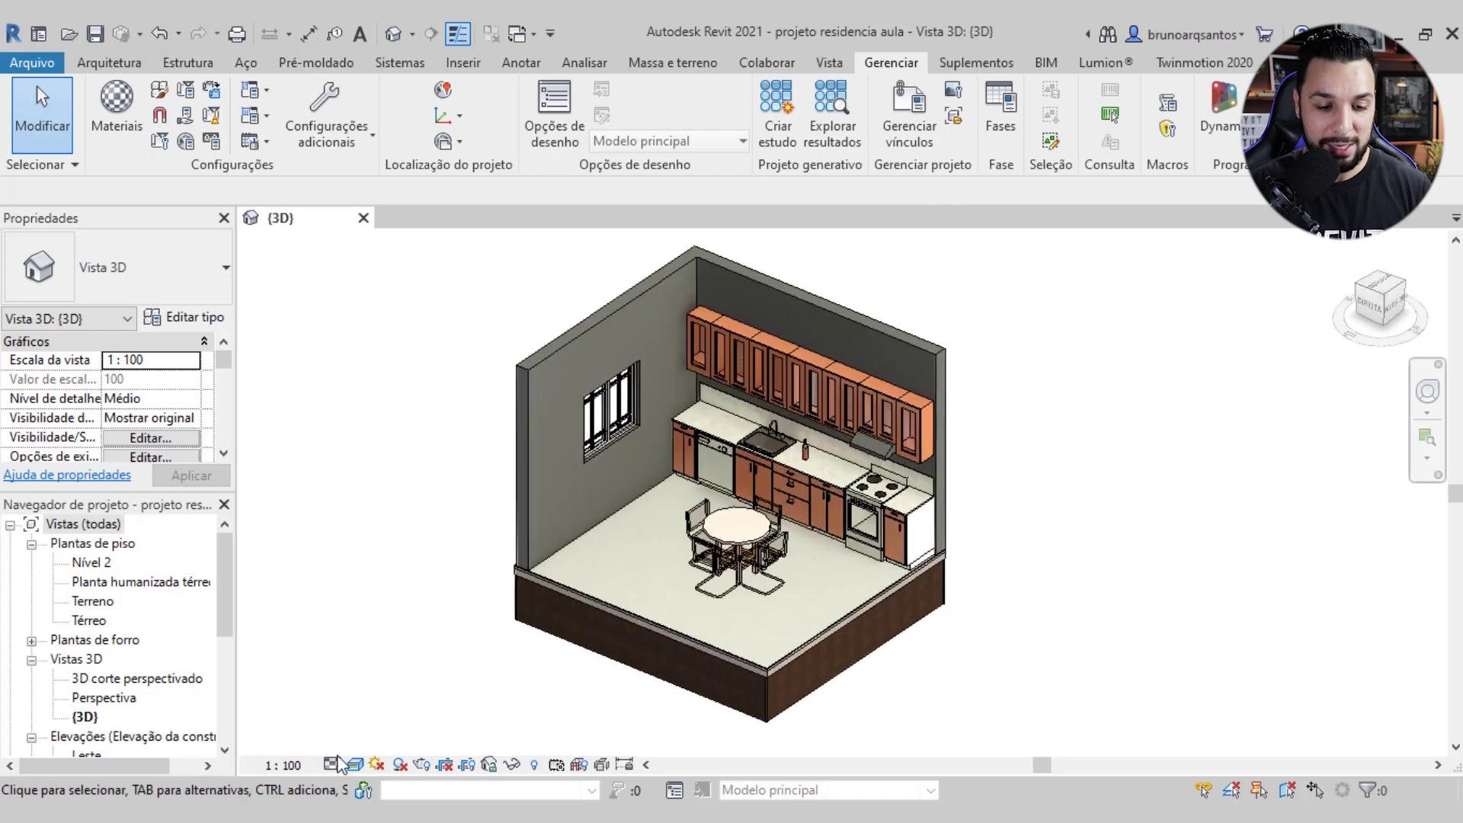
pyautogui.click(356, 765)
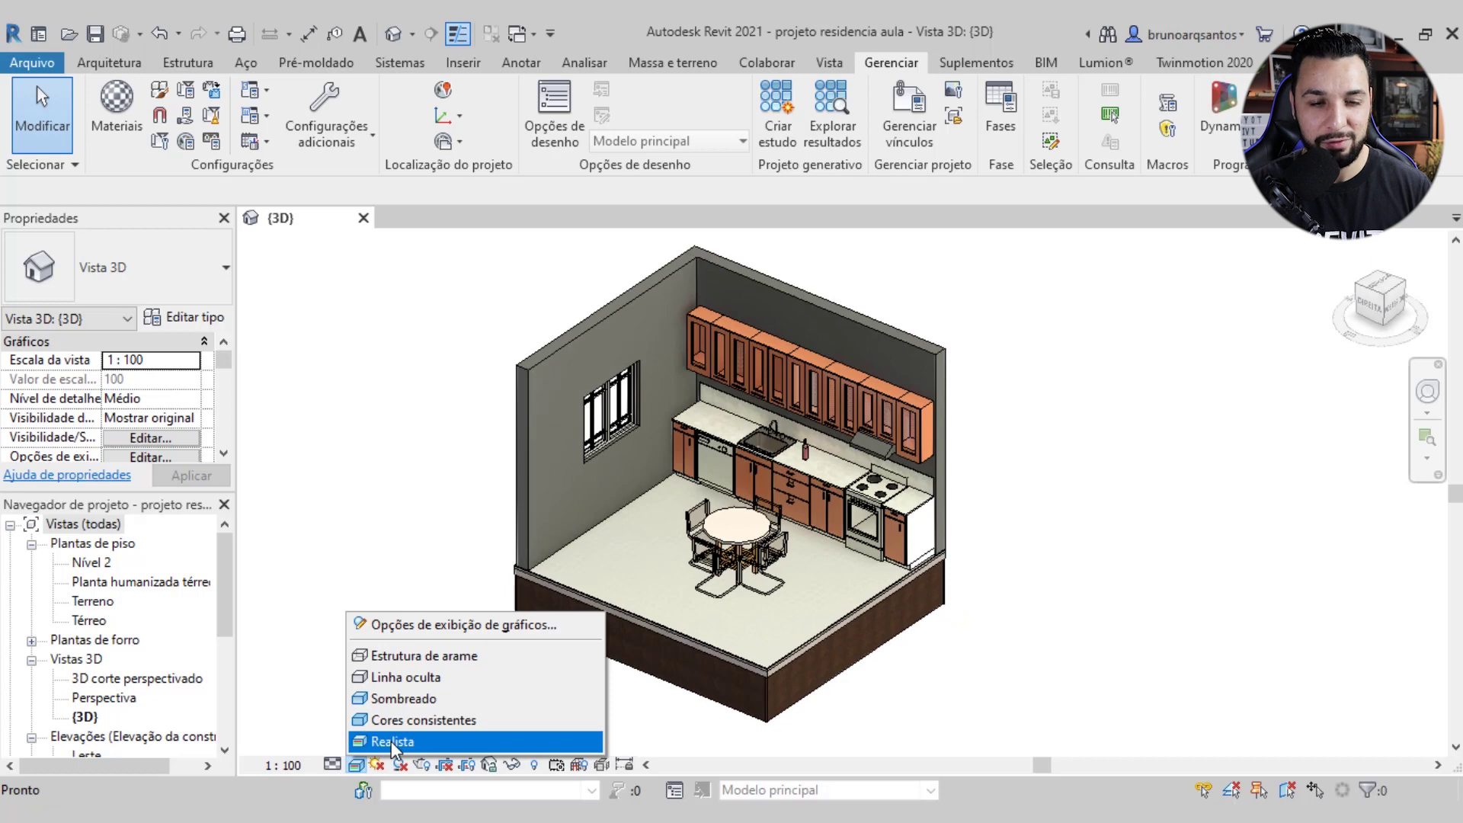
# Switch the 3D view to the Realista visual style and reframe the kitchen slightly
pyautogui.click(393, 741)
pyautogui.moveTo(991, 584); pyautogui.dragTo(1045, 604, button='middle')
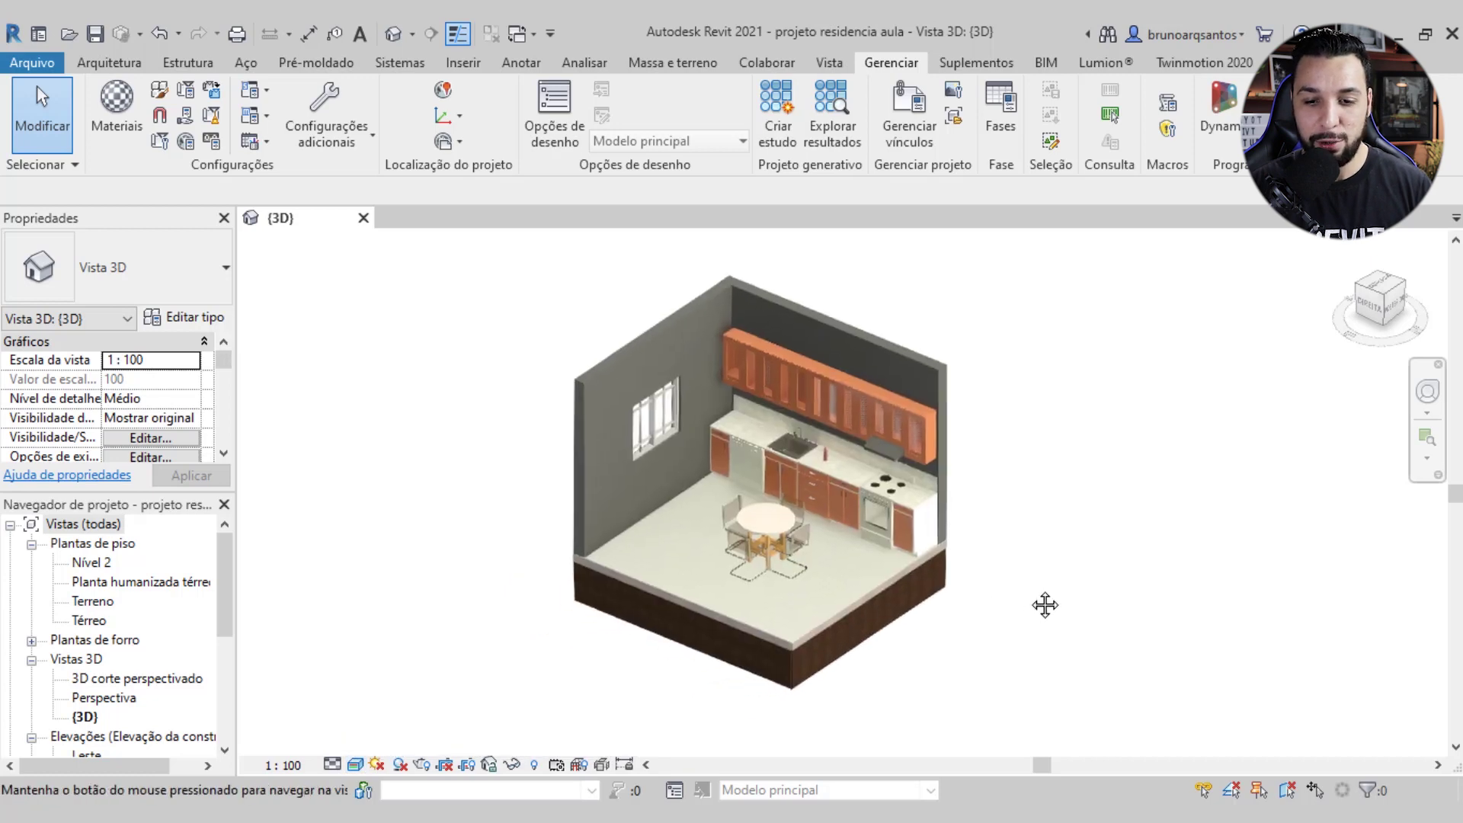
pyautogui.scroll(-2, 804, 426)
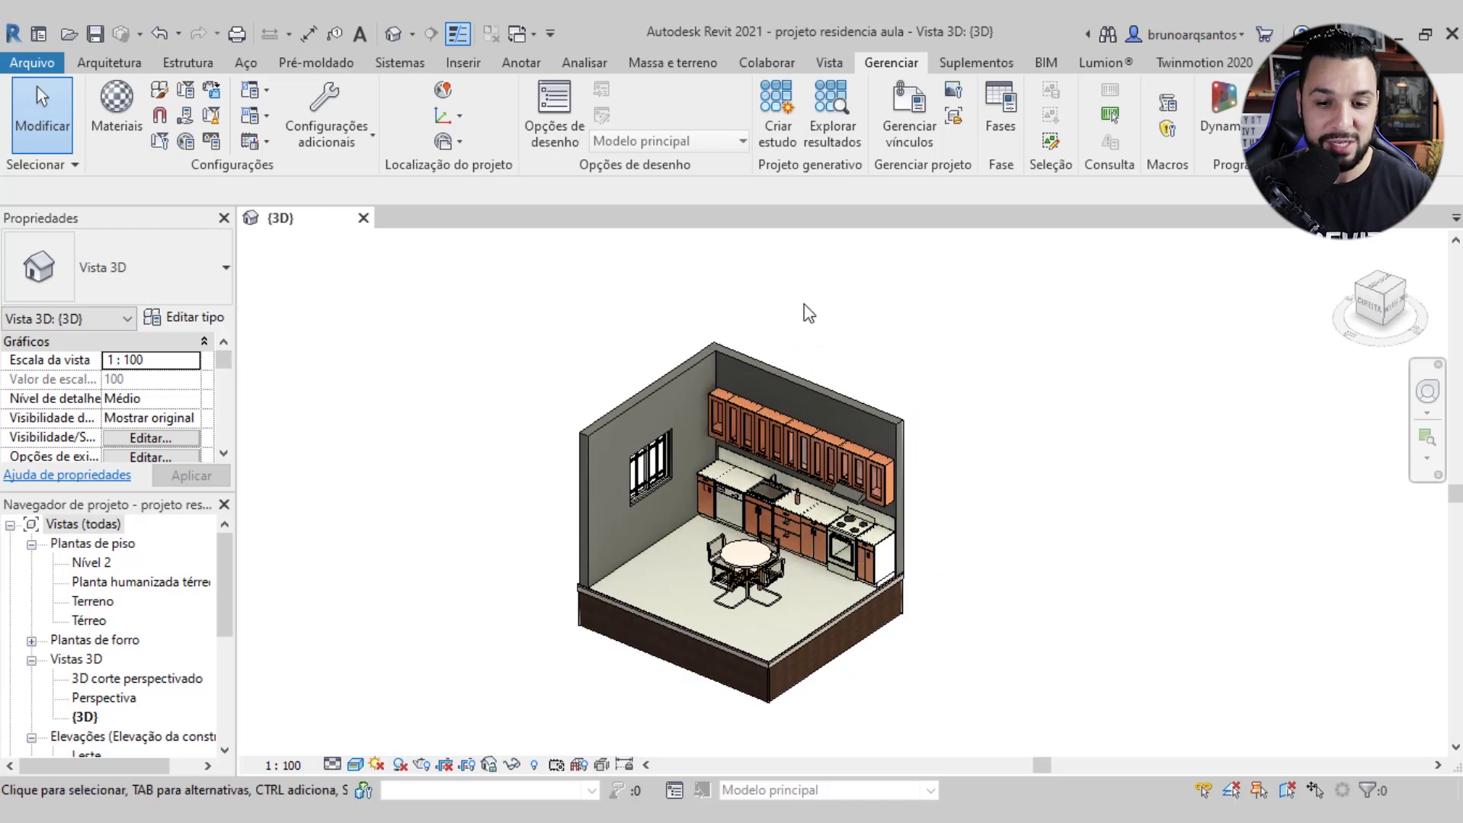
pyautogui.keyDown('shift'); pyautogui.moveTo(809, 312); pyautogui.dragTo(856, 348, button='middle'); pyautogui.keyUp('shift')
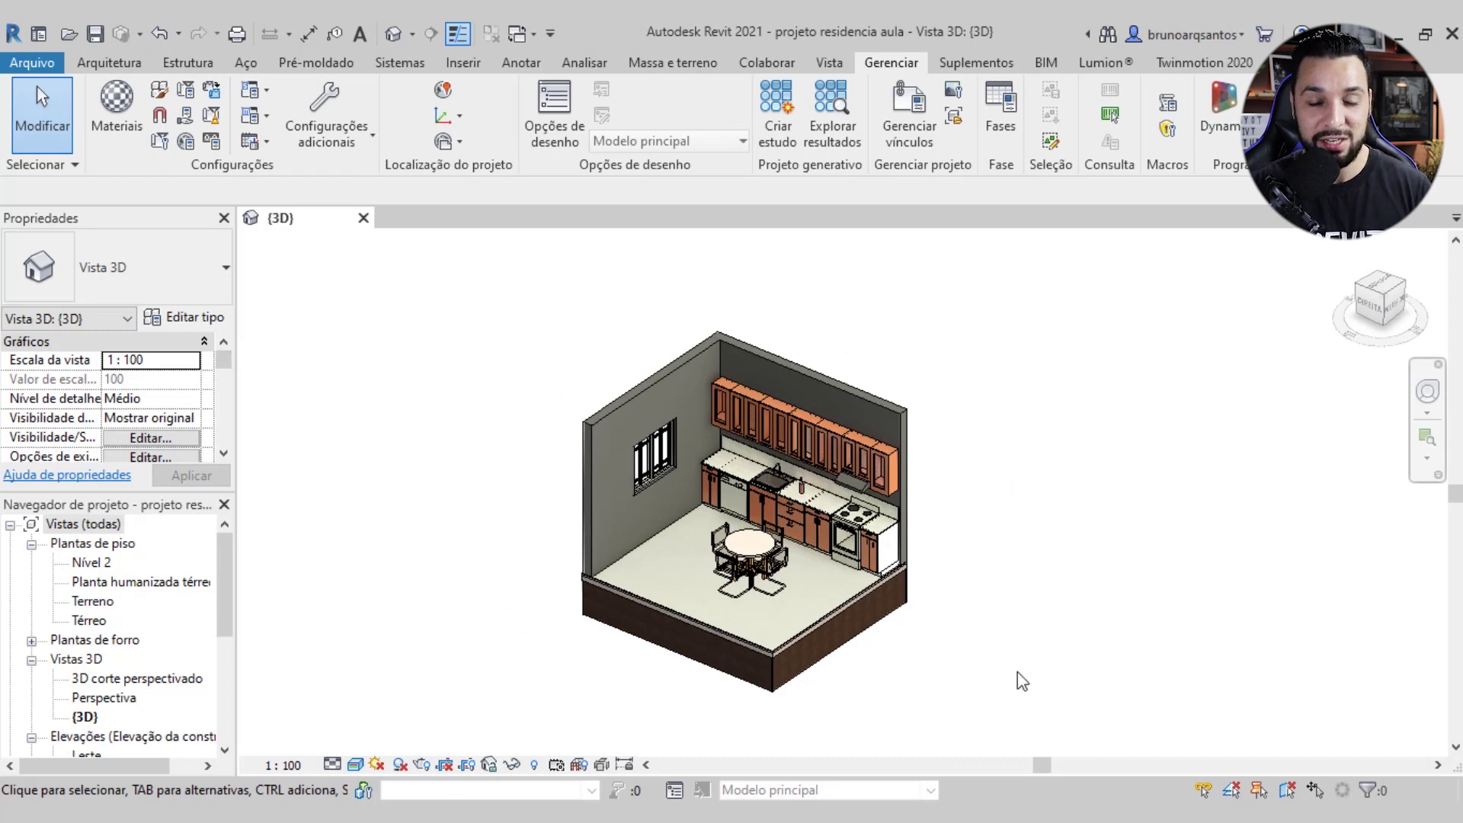
# Zoom in and pan to centre the Realistic kitchen cutaway in the view
pyautogui.scroll(2, 502, 523)
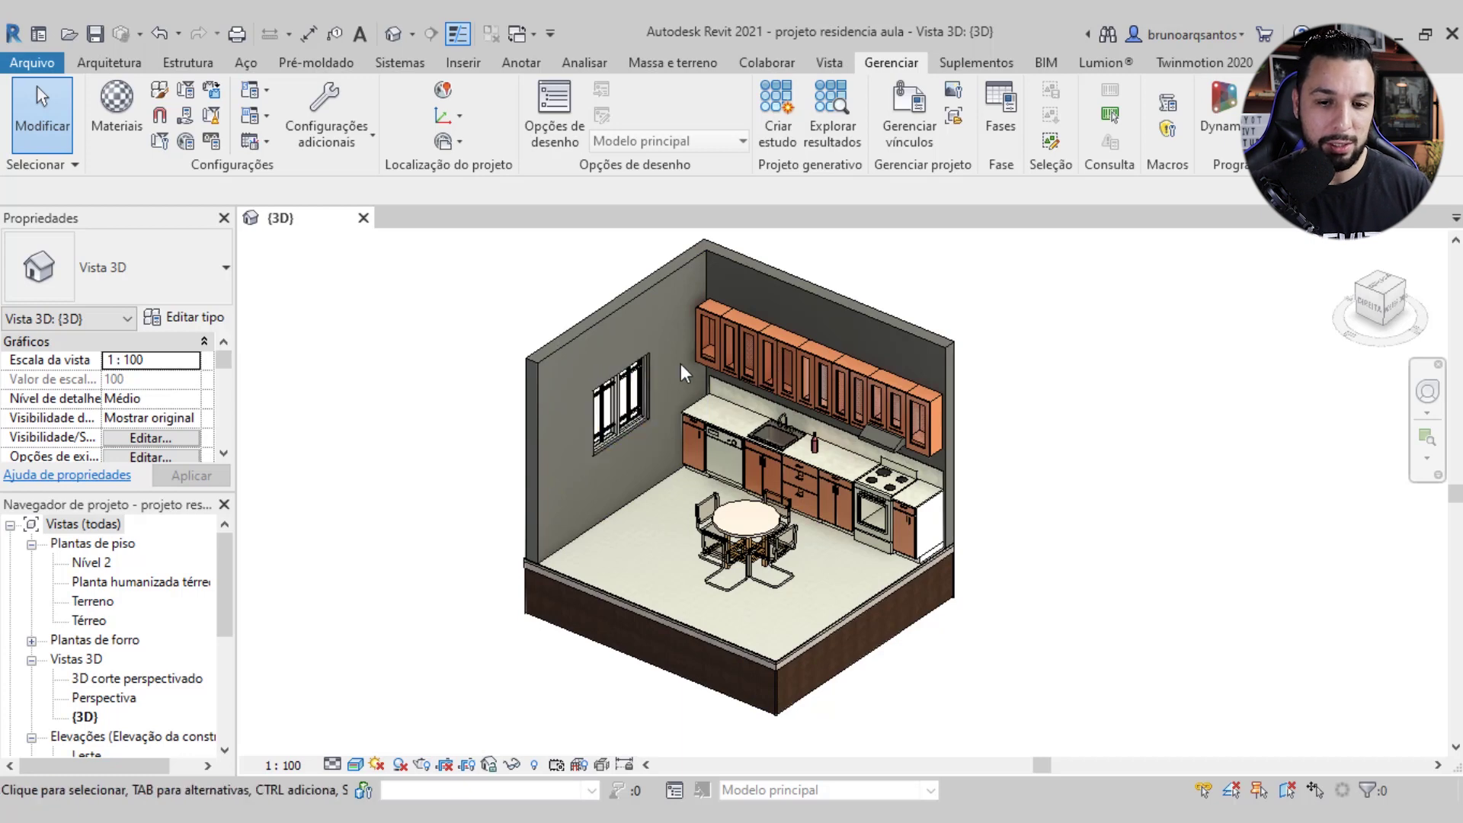
pyautogui.moveTo(734, 349); pyautogui.dragTo(755, 366, button='middle')
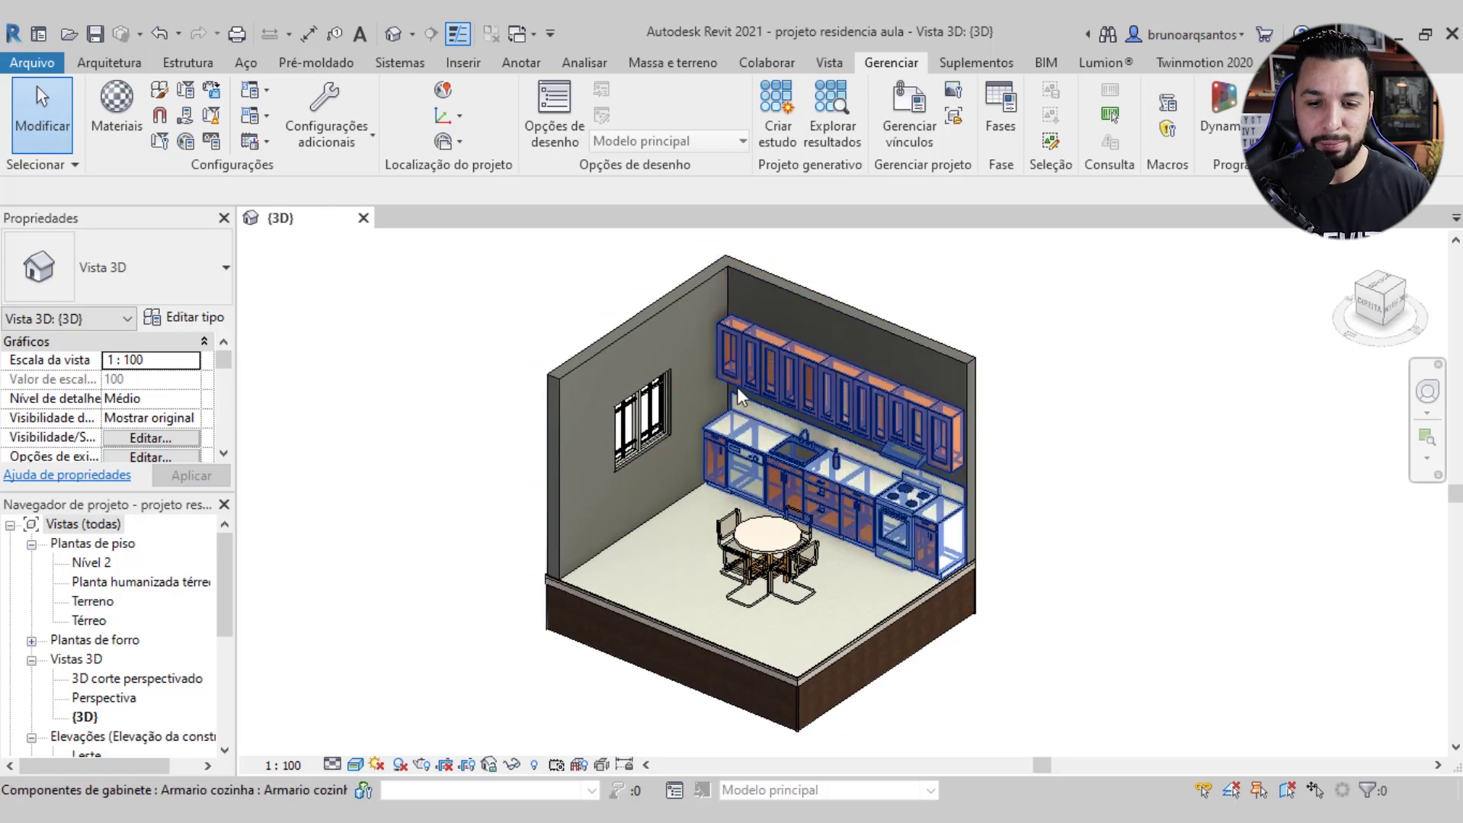
pyautogui.moveTo(627, 347); pyautogui.dragTo(610, 346, button='middle')
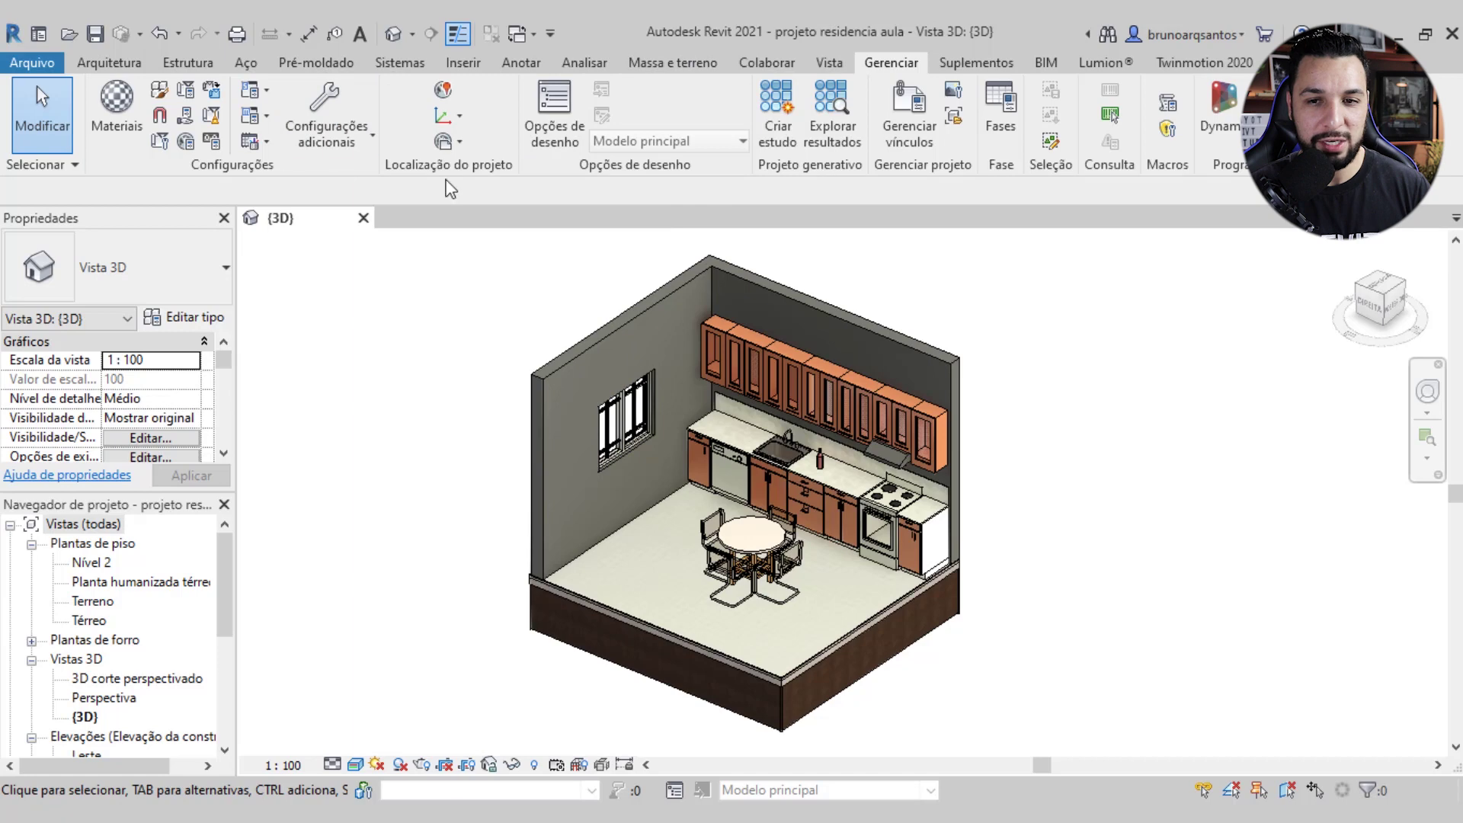
pyautogui.click(117, 103)
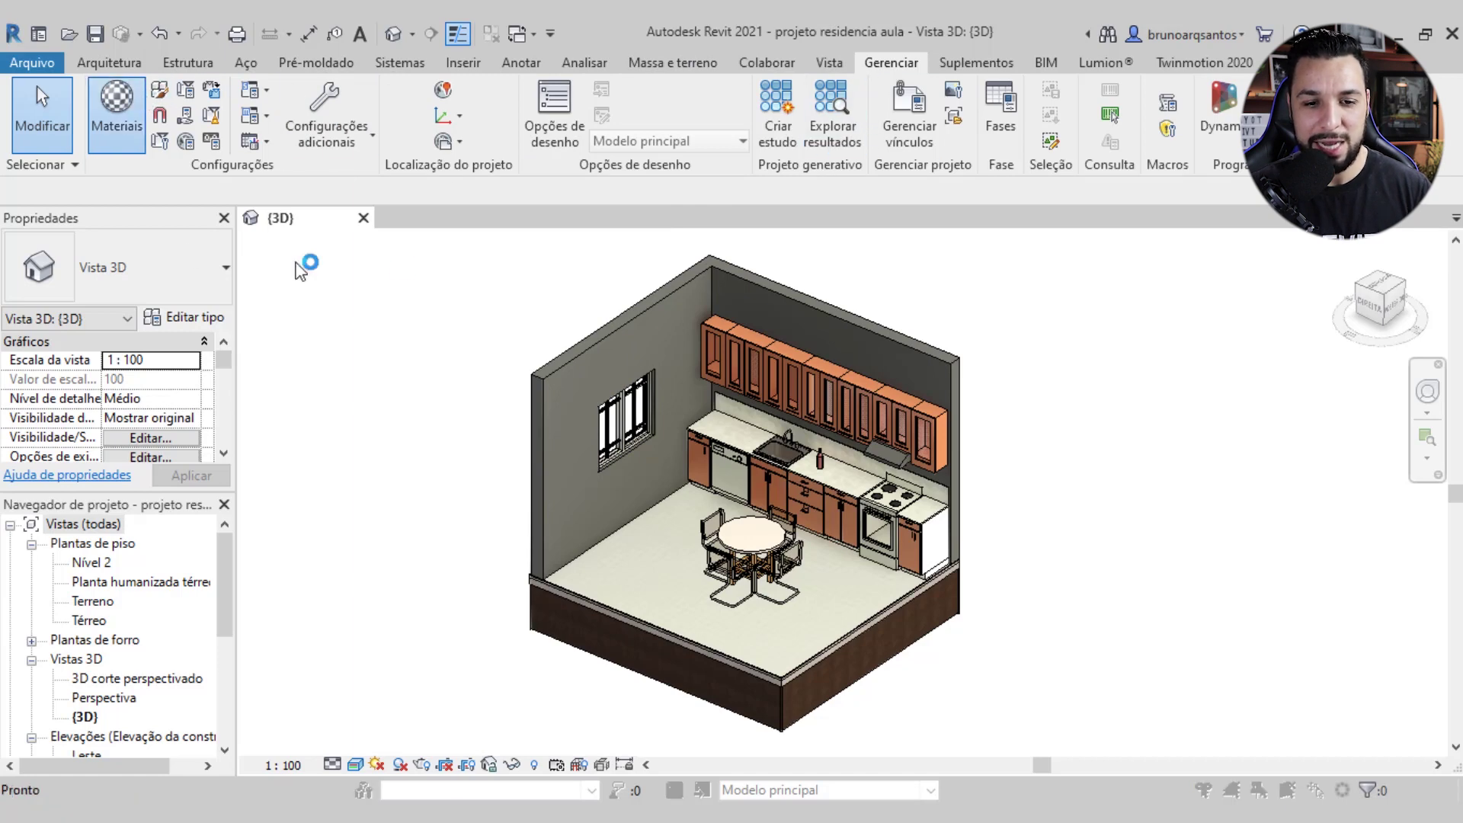
# Create a new material named '.tijolo aparentes' and show its Aparência settings
pyautogui.scroll(-1, 432, 317)
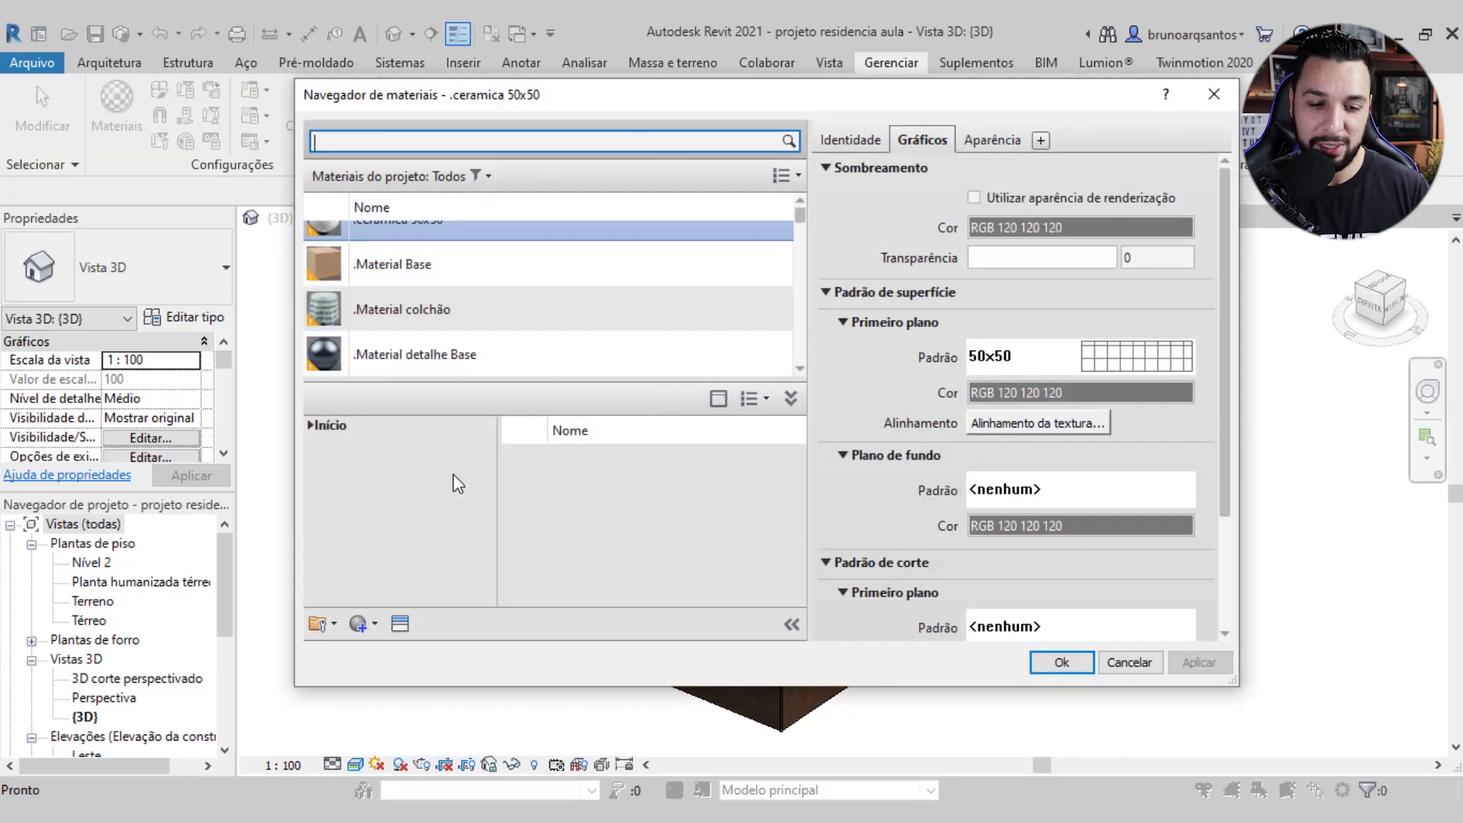
pyautogui.click(363, 622)
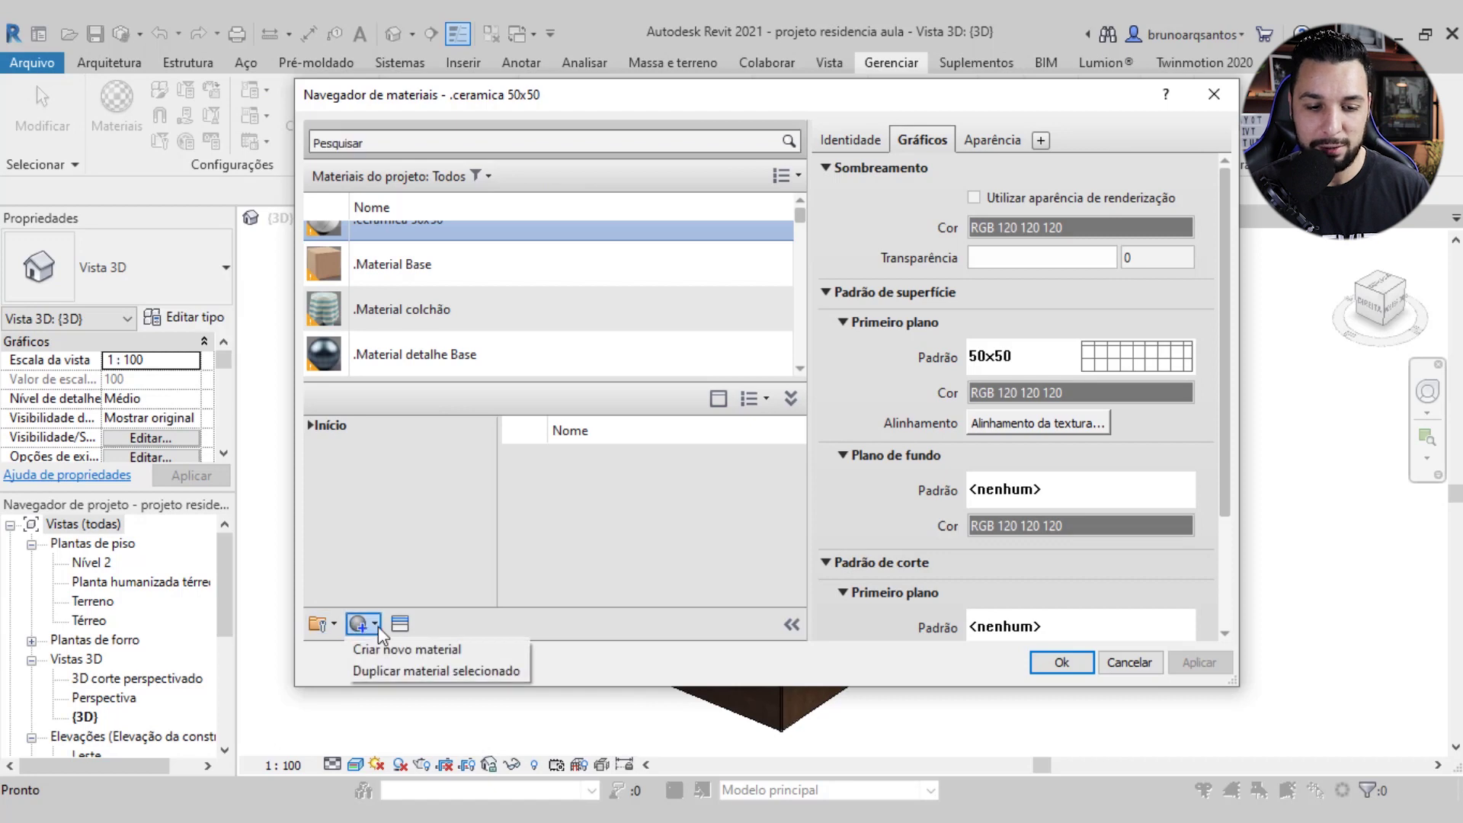
pyautogui.click(385, 655)
pyautogui.scroll(-1, 468, 359)
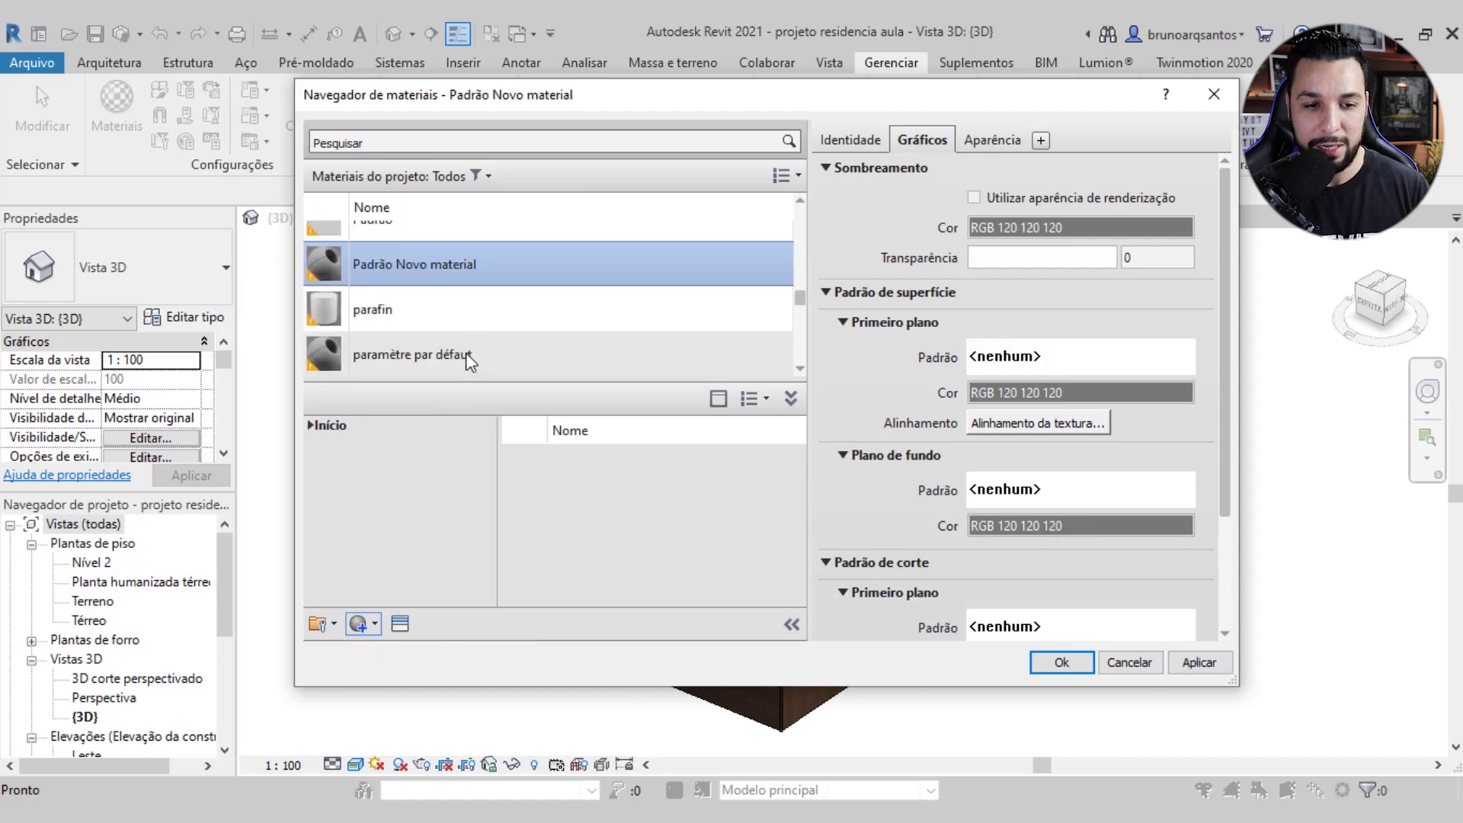
pyautogui.rightClick(429, 262)
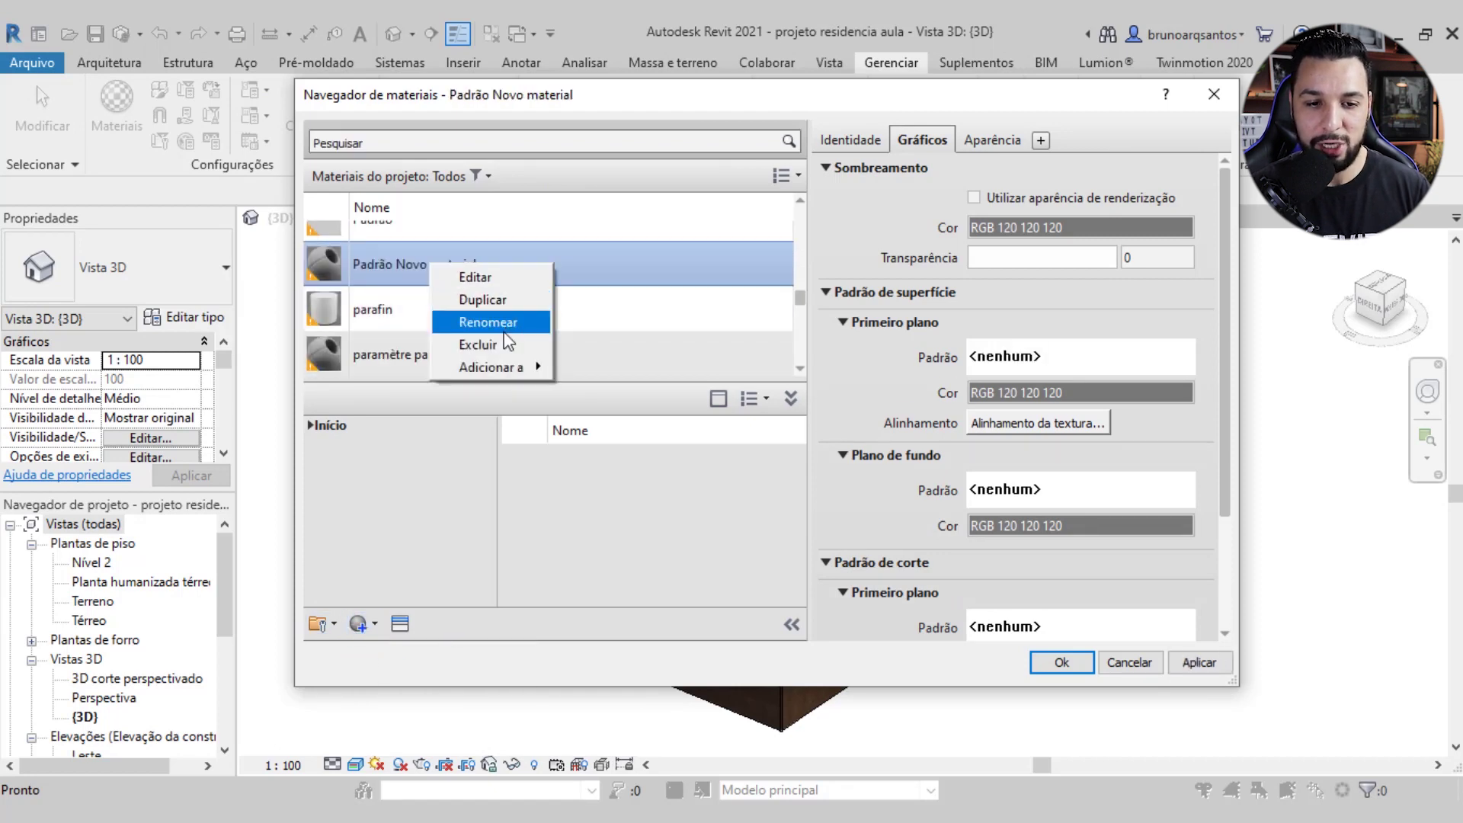
pyautogui.click(480, 321)
pyautogui.write('.tijolo aparentes')
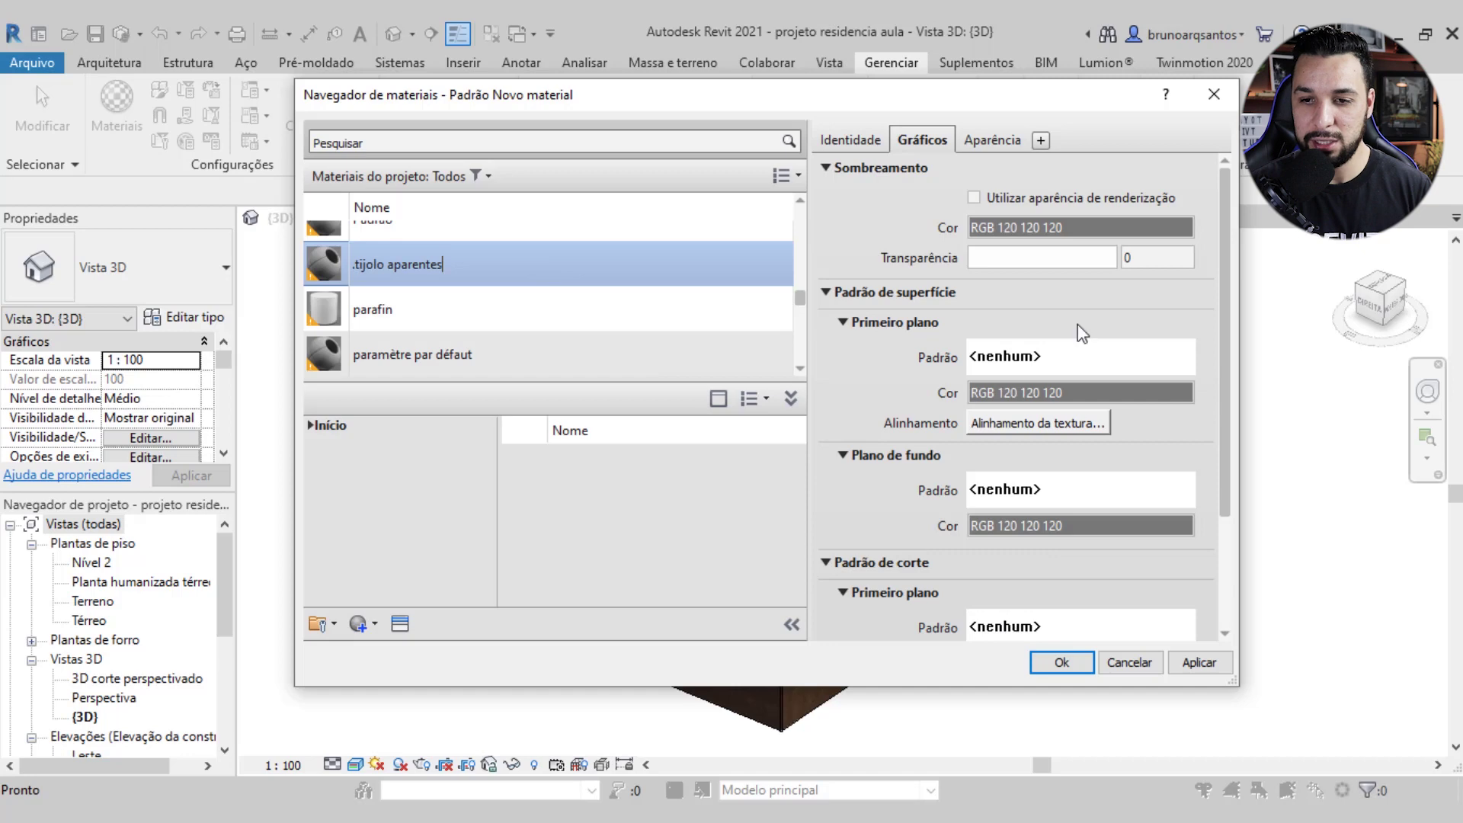
pyautogui.click(979, 145)
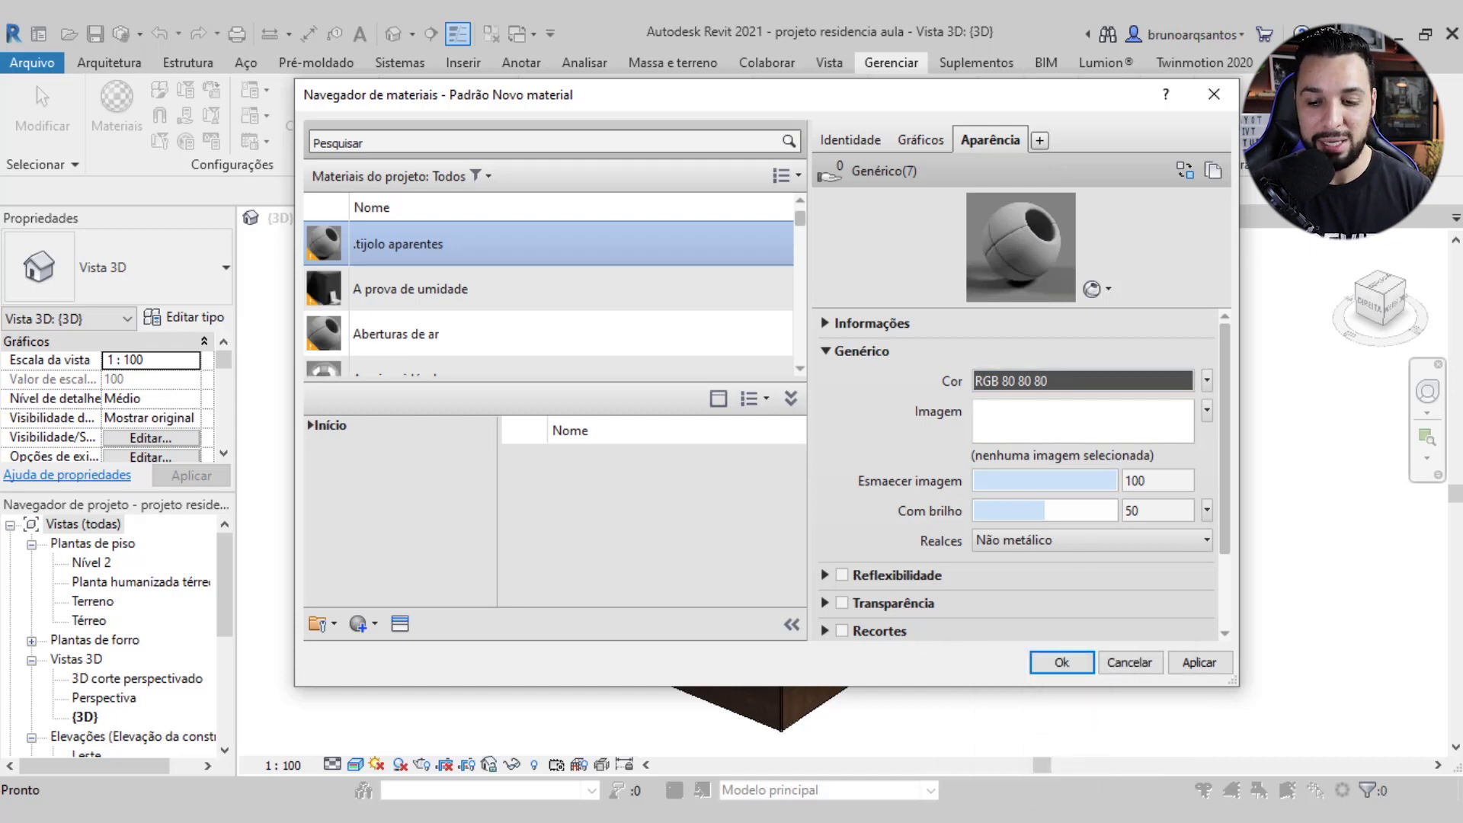
pyautogui.click(1071, 731)
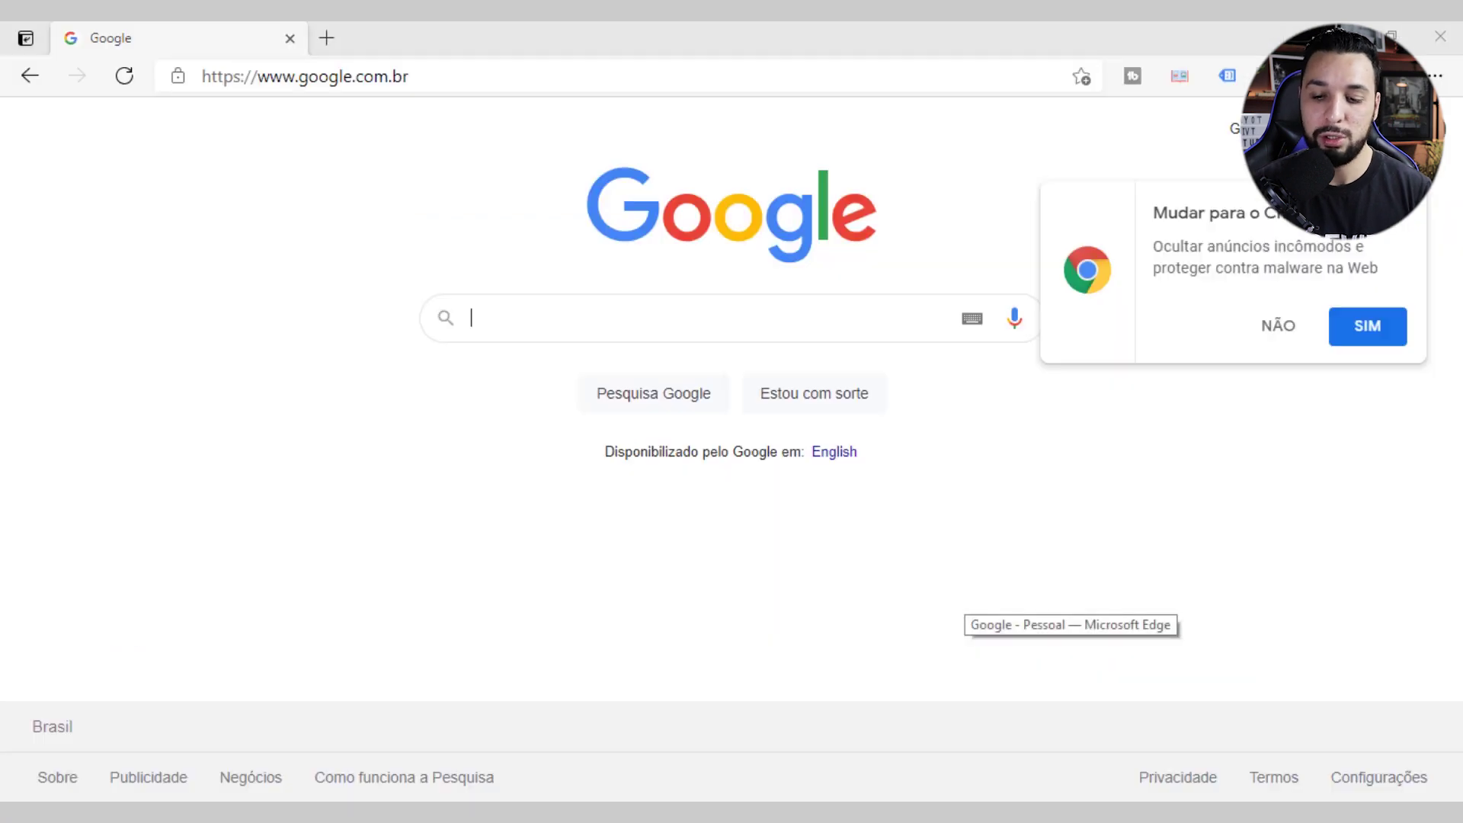
# Search Google Images for 'bricks texture seamless'
pyautogui.click(626, 316)
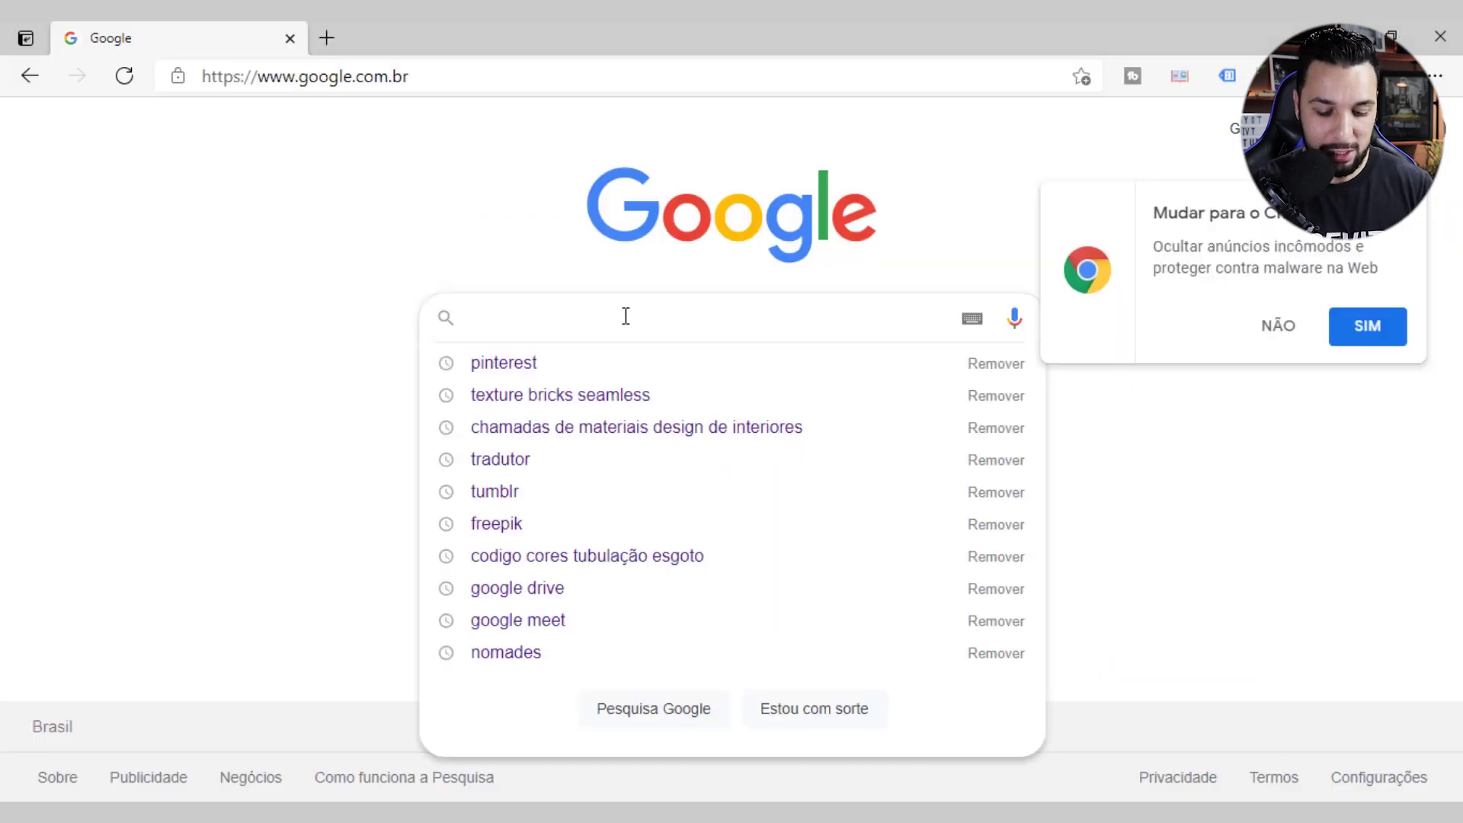
pyautogui.write('bricks')
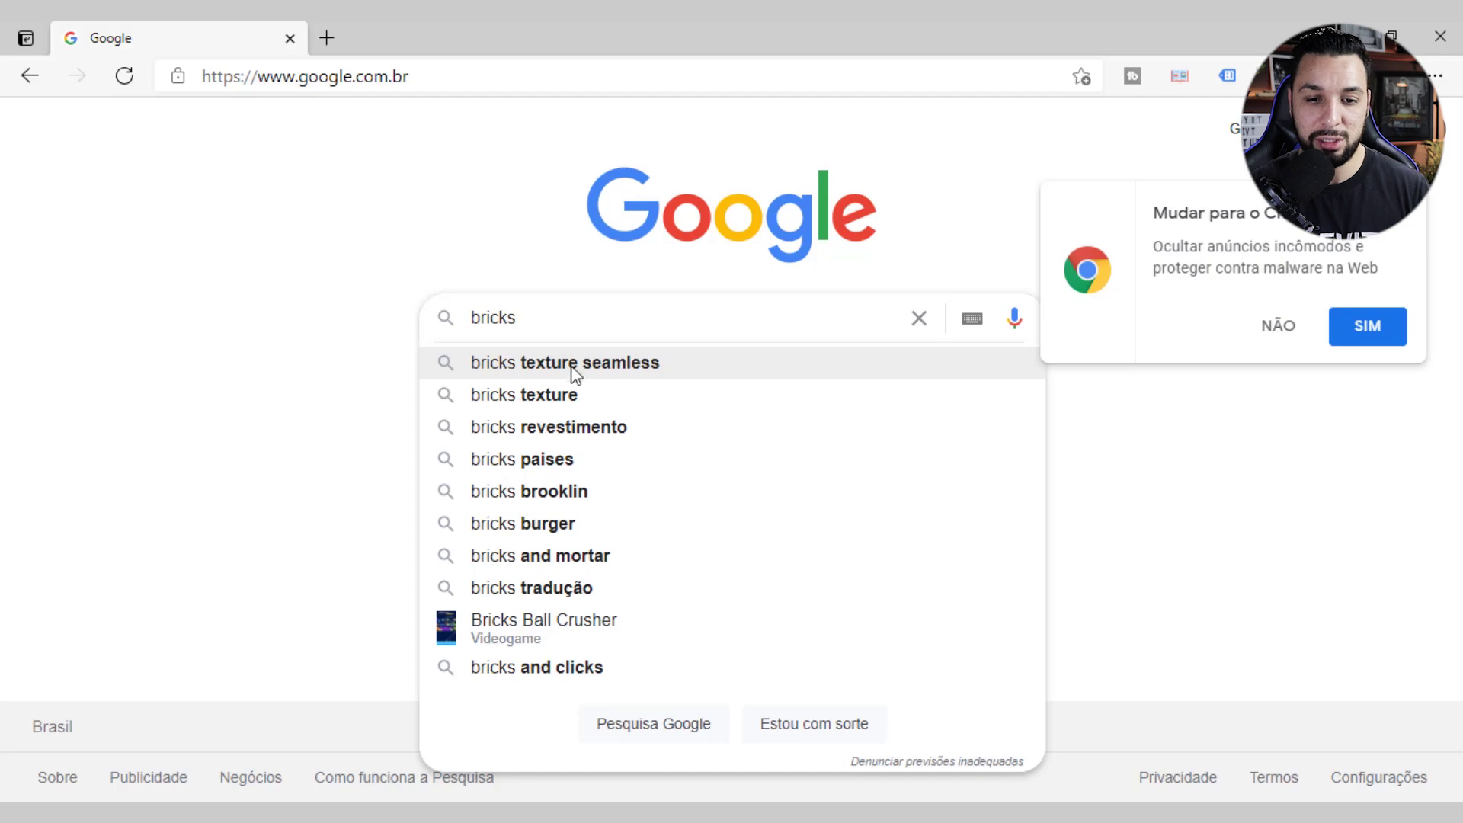
pyautogui.click(627, 374)
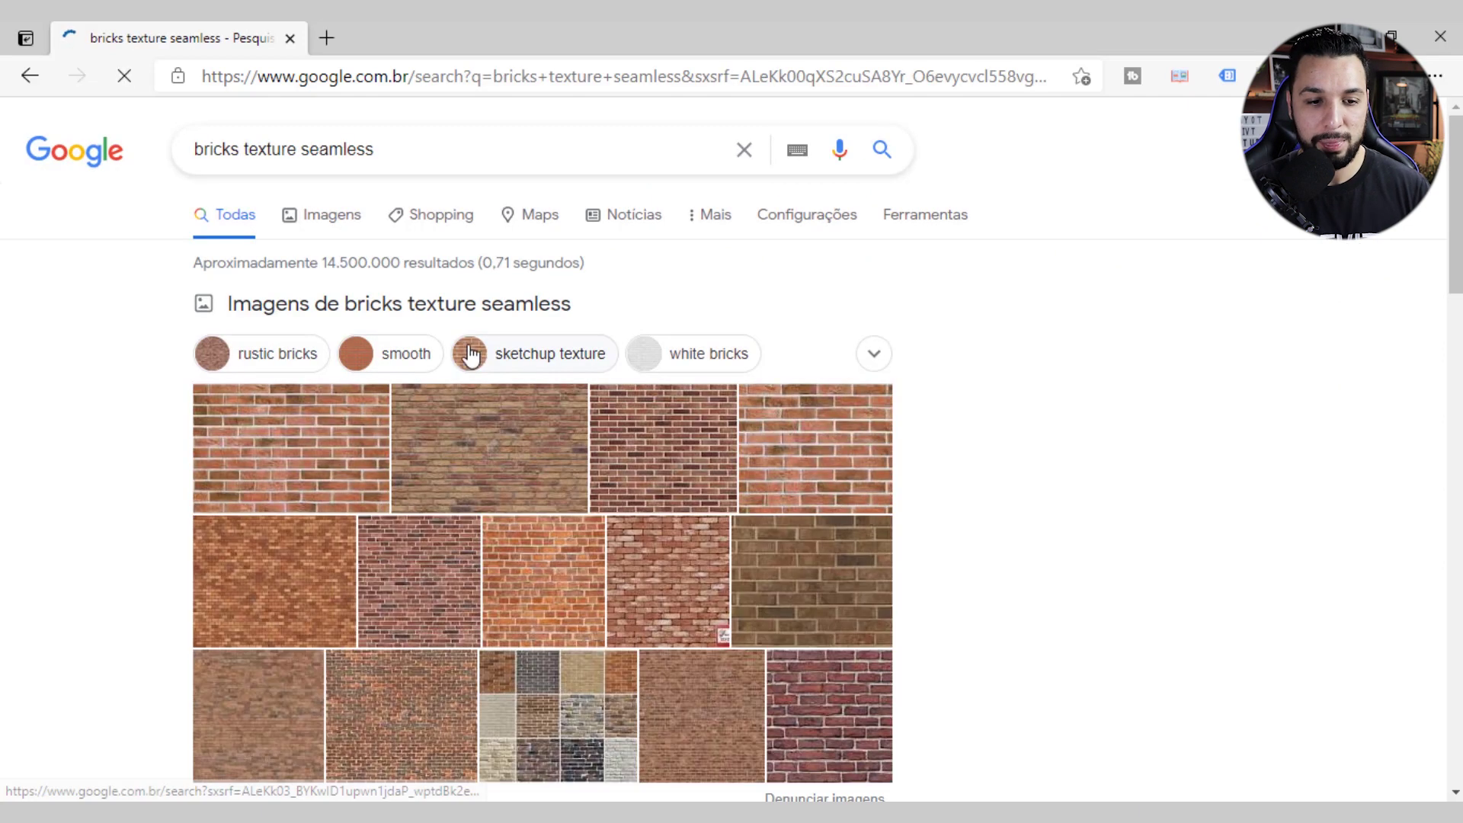
pyautogui.click(339, 221)
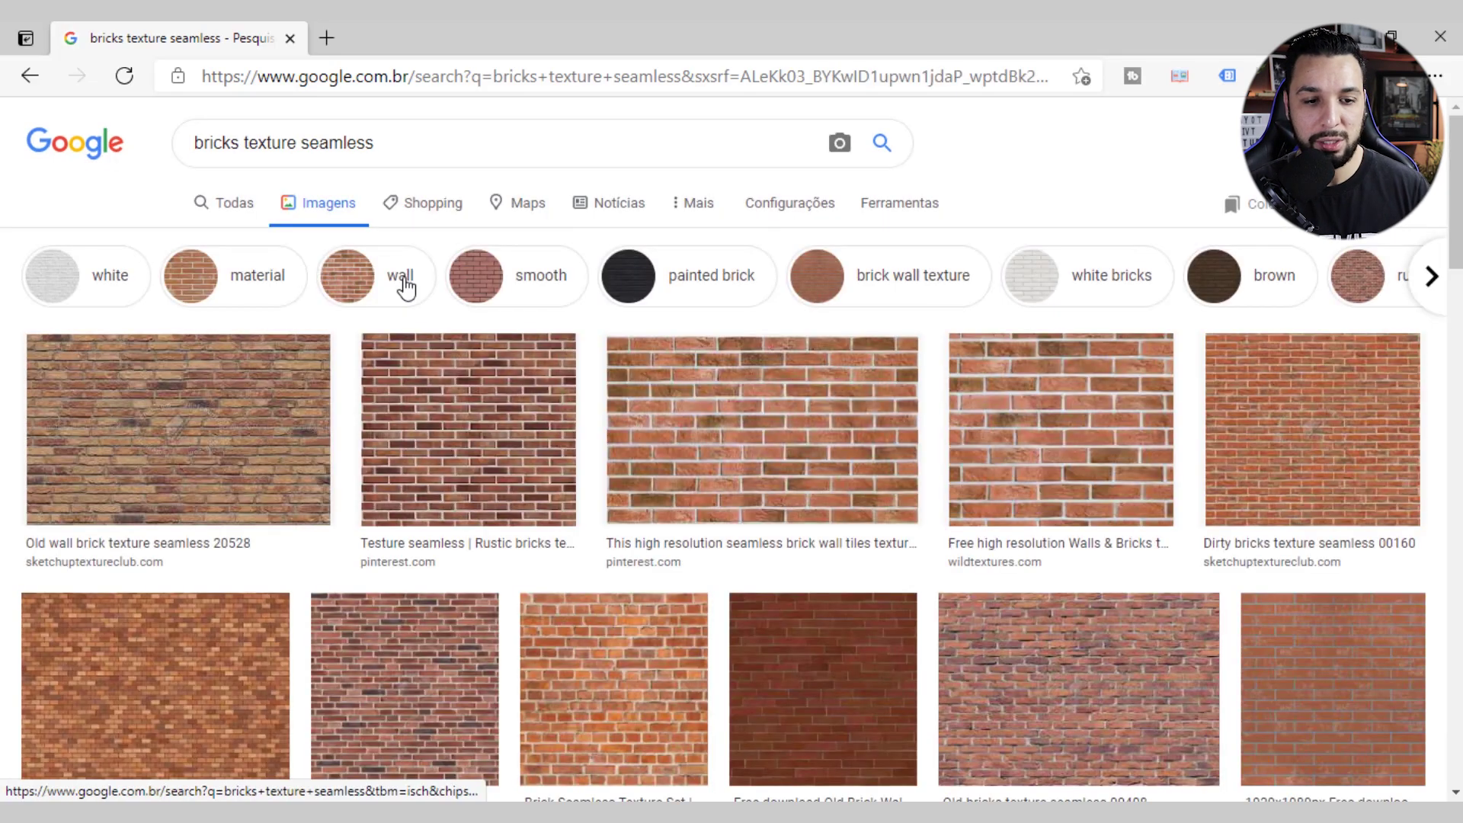
pyautogui.scroll(-2, 488, 366)
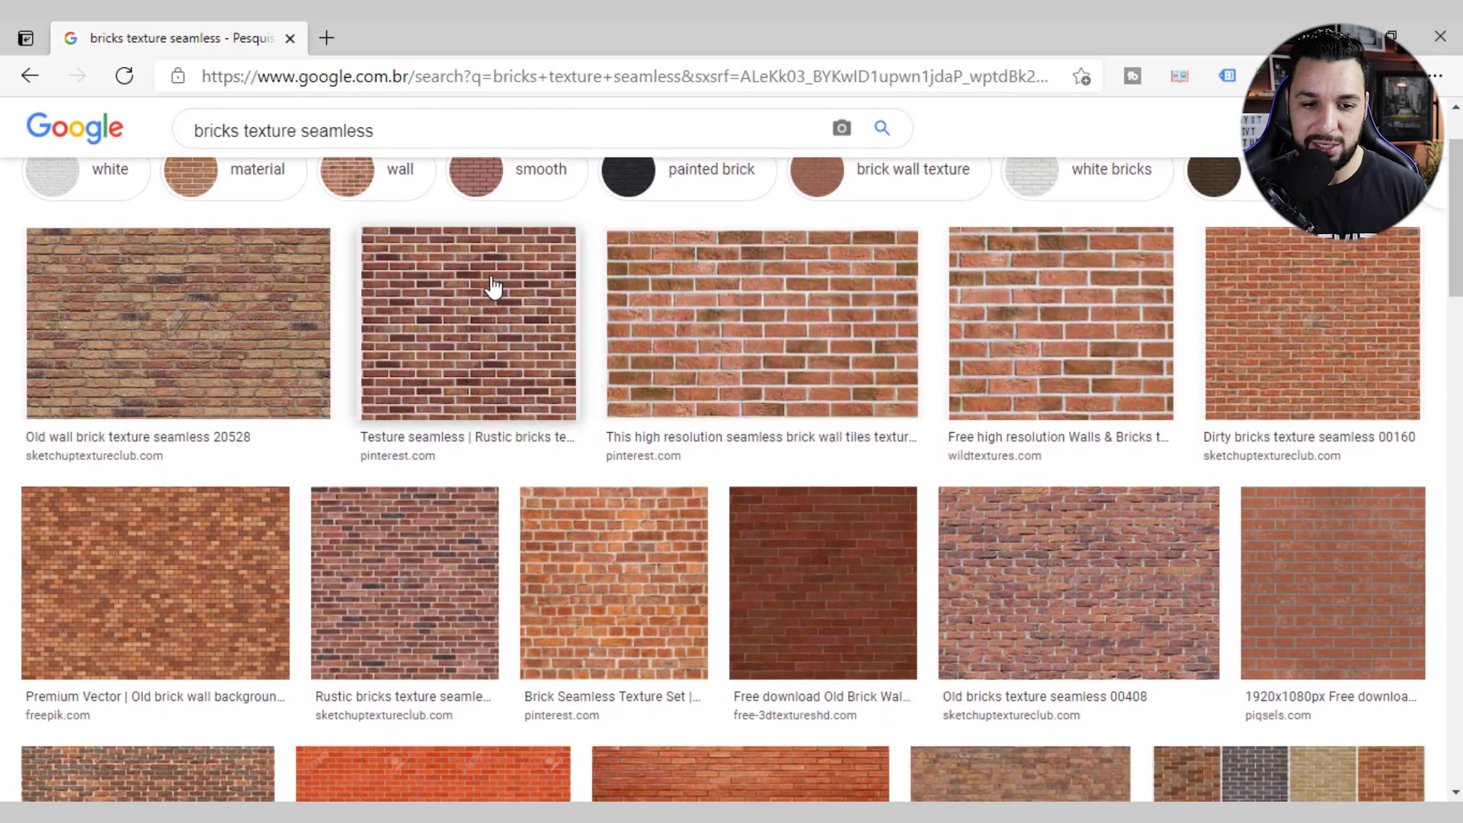
# Save a brick texture image as 'tijolo aparente' and return to Revit
pyautogui.click(493, 286)
pyautogui.rightClick(1113, 287)
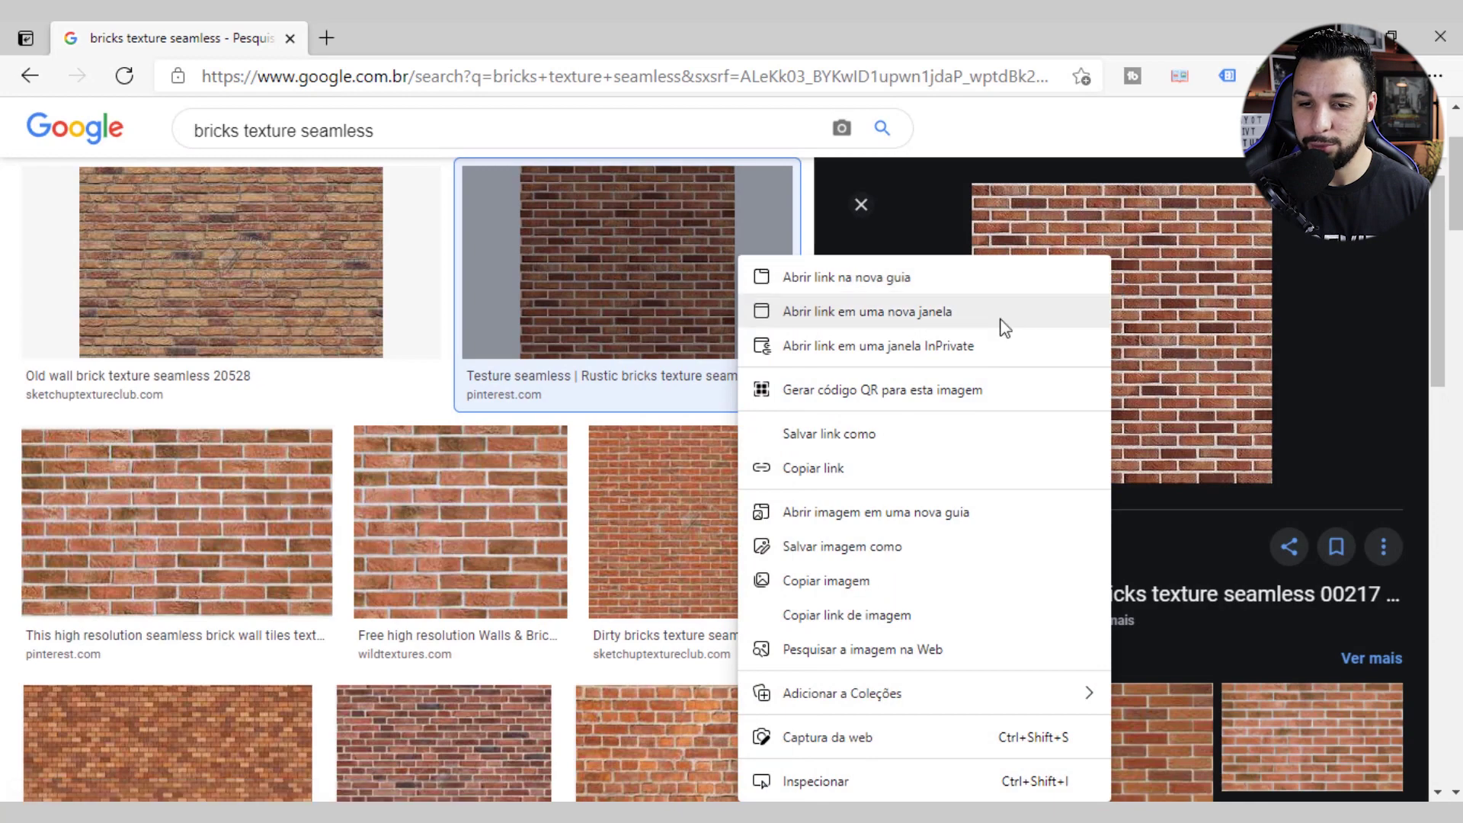
pyautogui.click(837, 543)
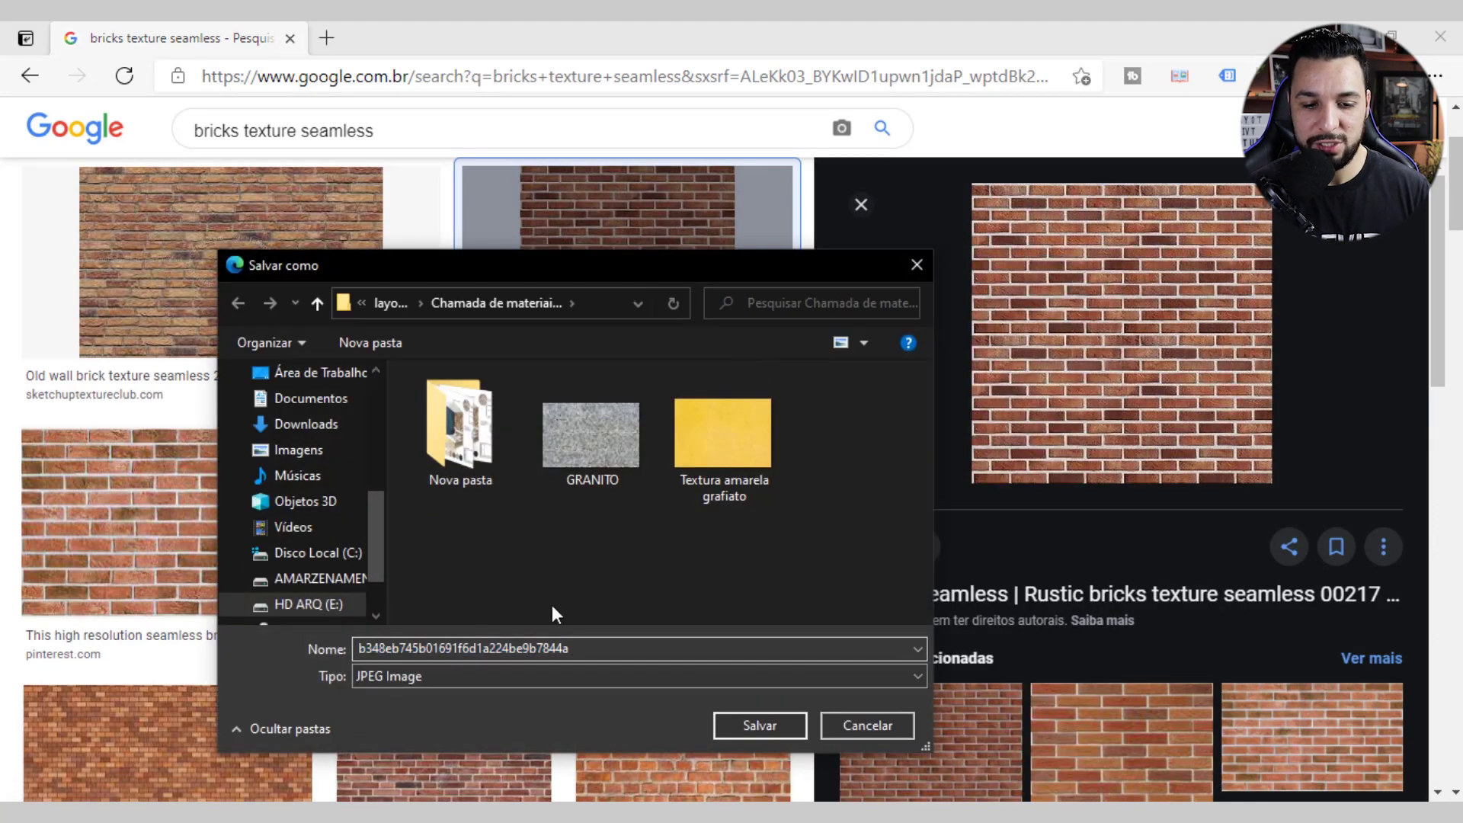
pyautogui.write('tijolo aparente')
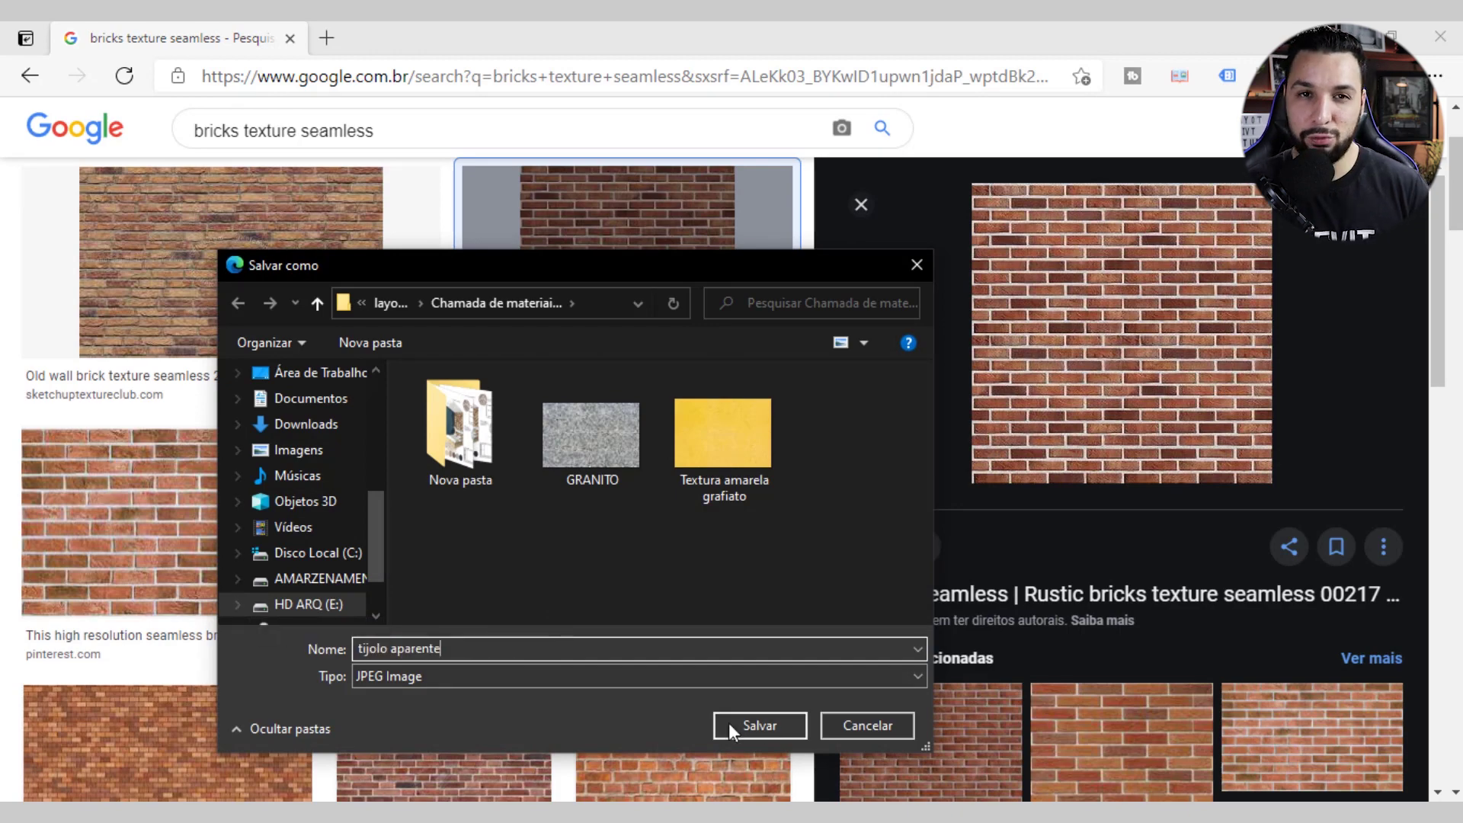
pyautogui.click(767, 721)
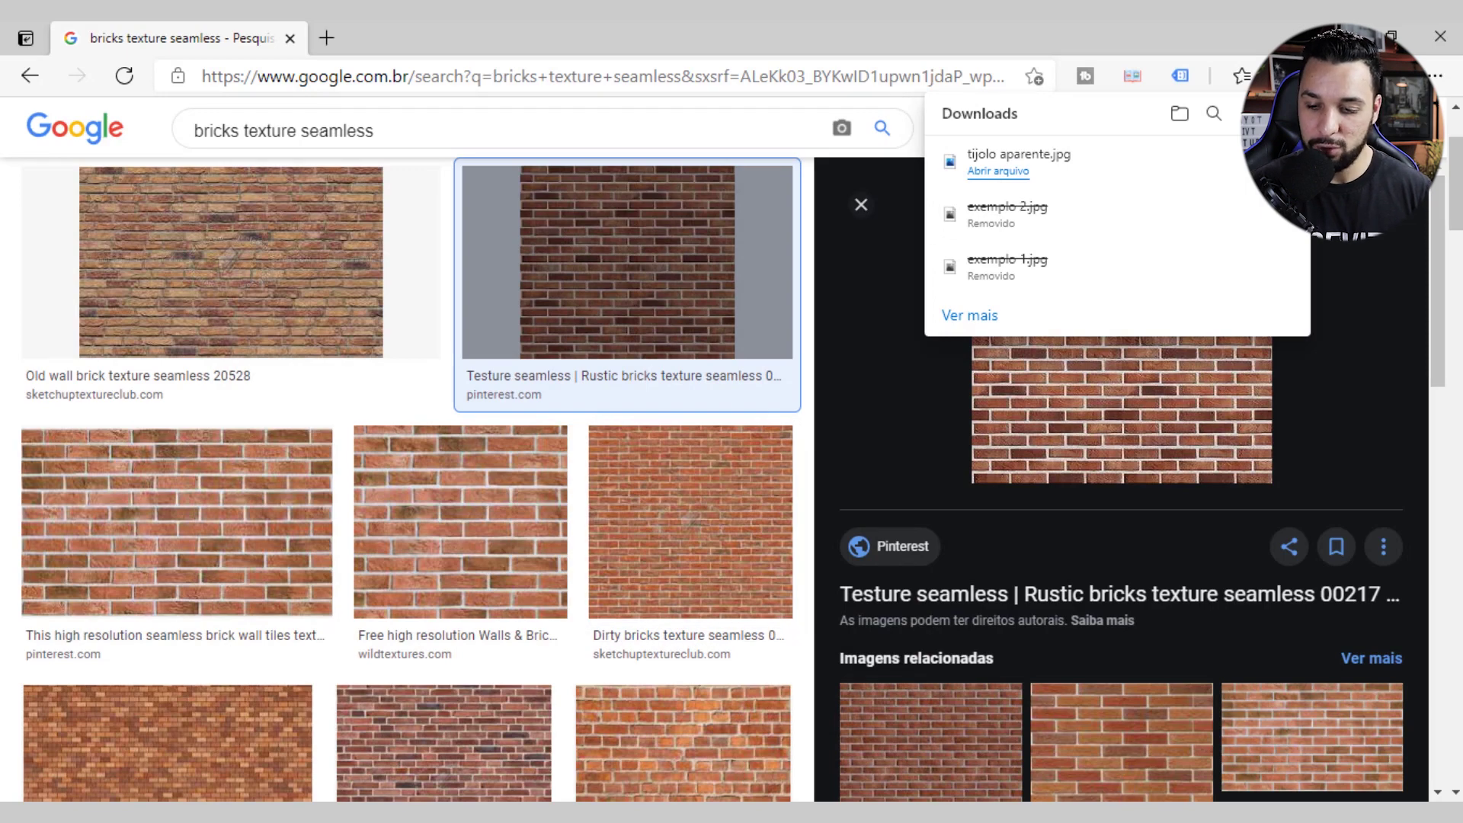
pyautogui.click(861, 732)
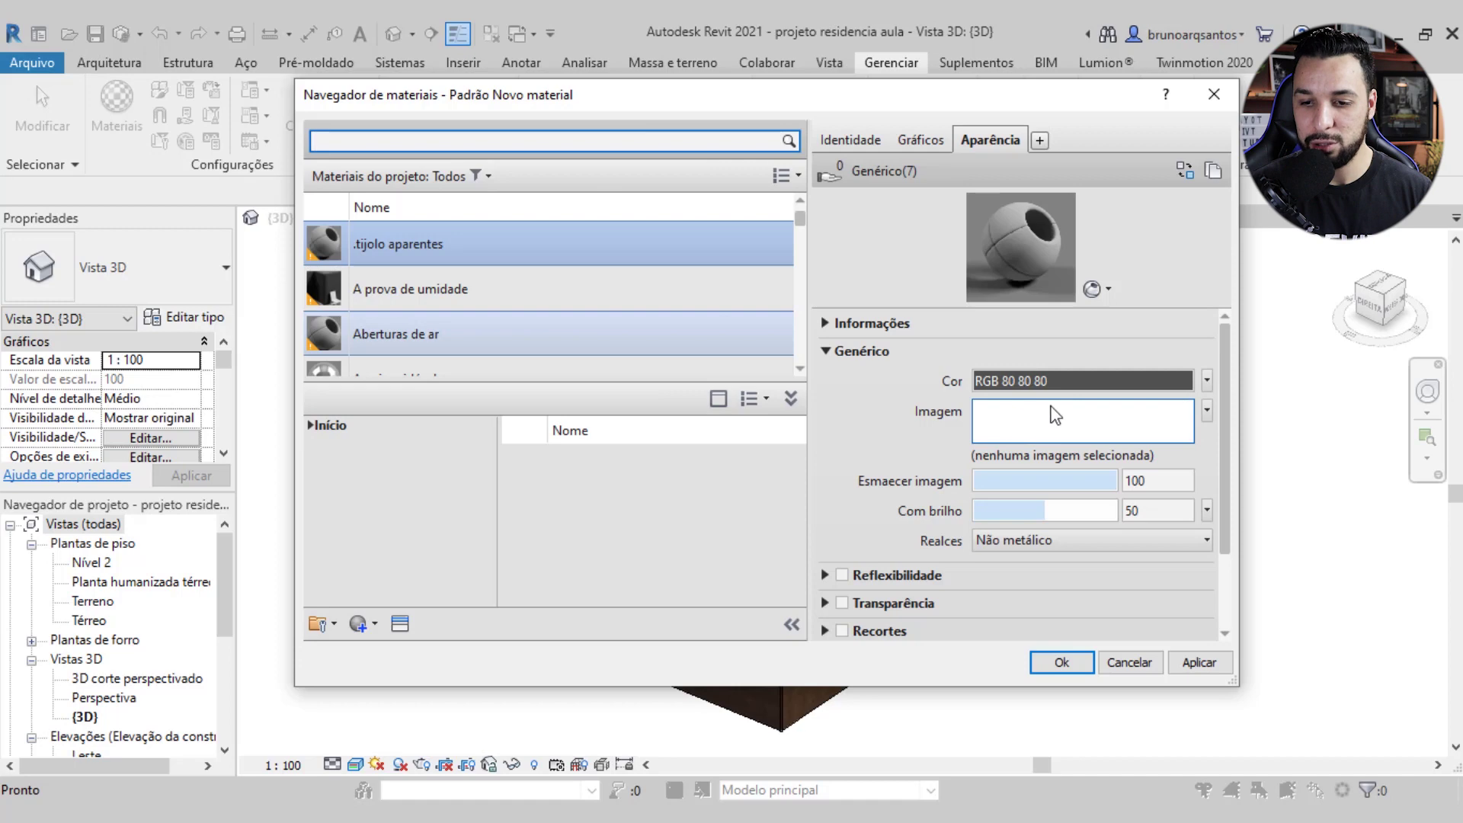
# Load tijolo aparente.jpg from the Chamada de materiais folder as the material's Genérico image
pyautogui.click(1075, 425)
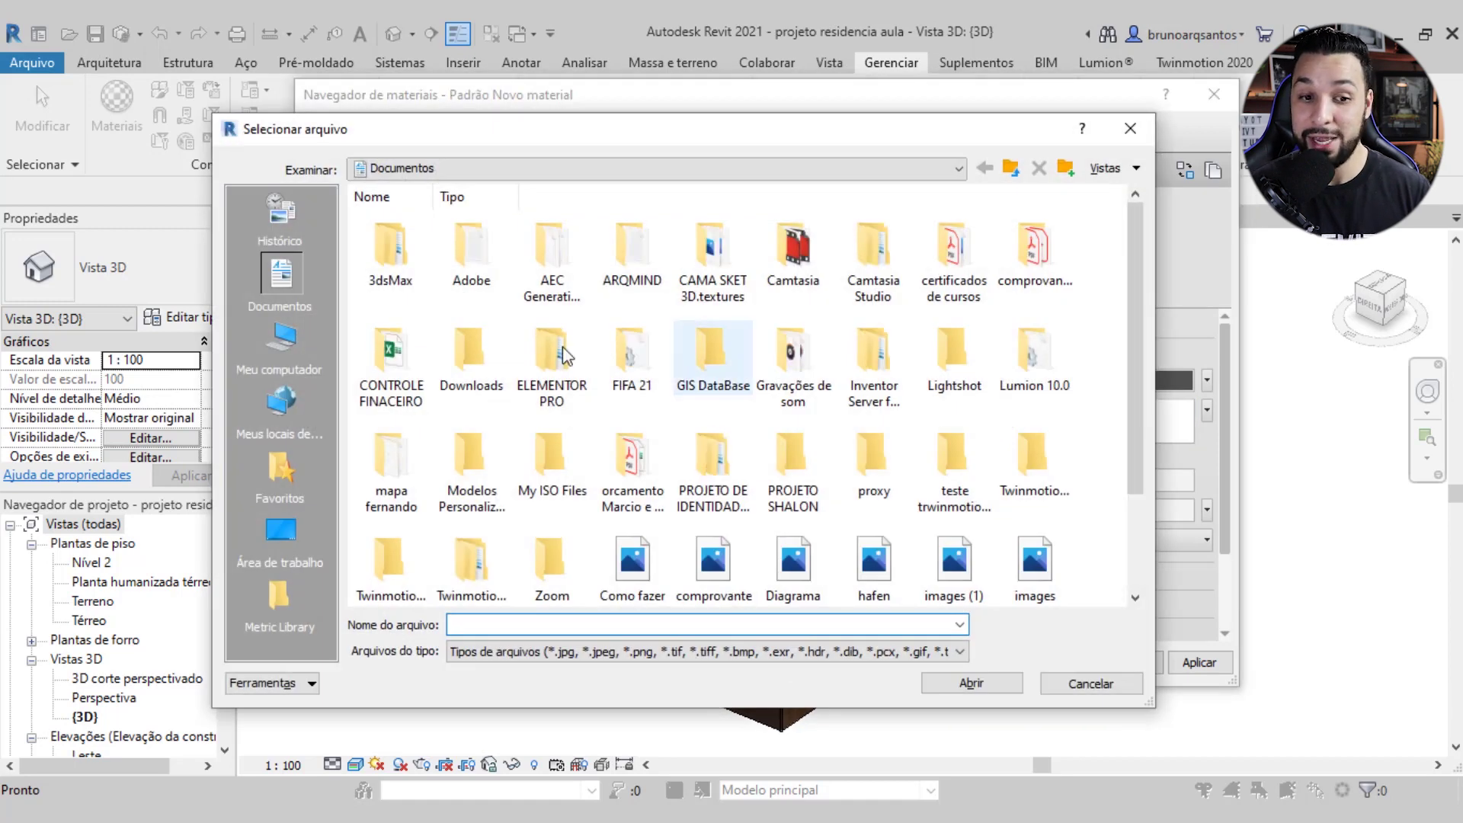
pyautogui.click(282, 347)
pyautogui.click(709, 264)
pyautogui.click(1003, 678)
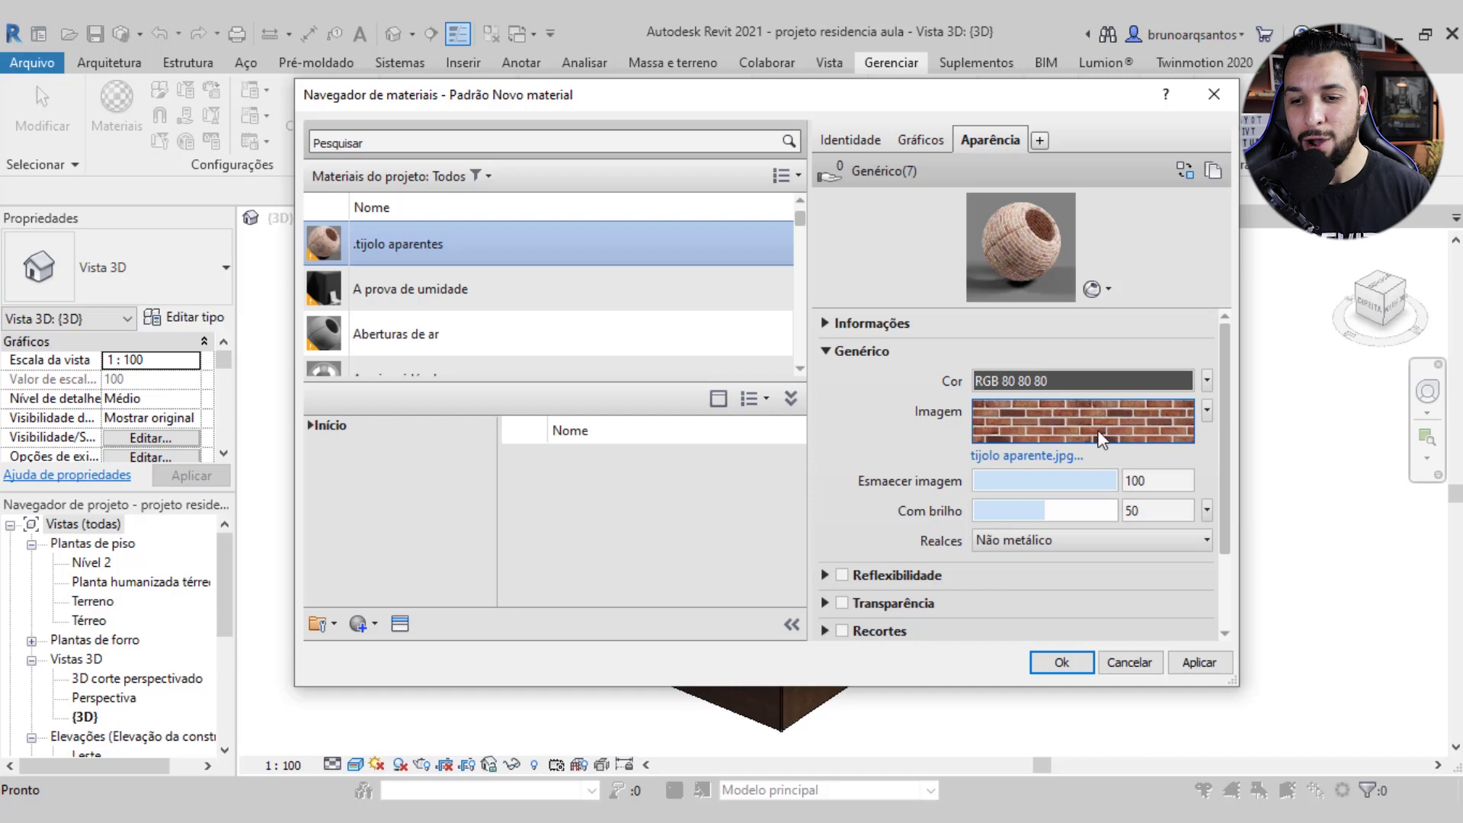
pyautogui.click(1208, 411)
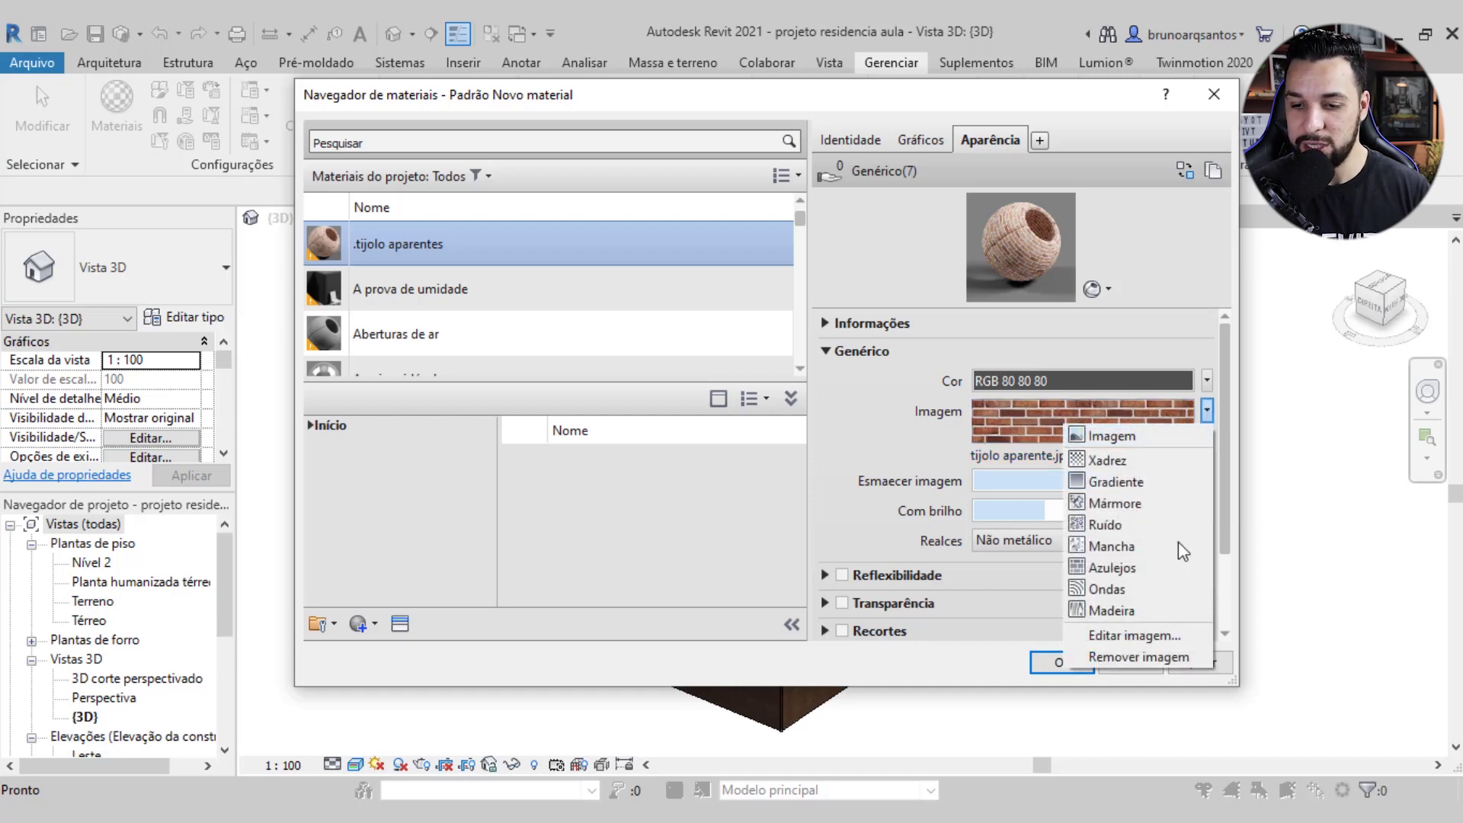
pyautogui.click(1117, 638)
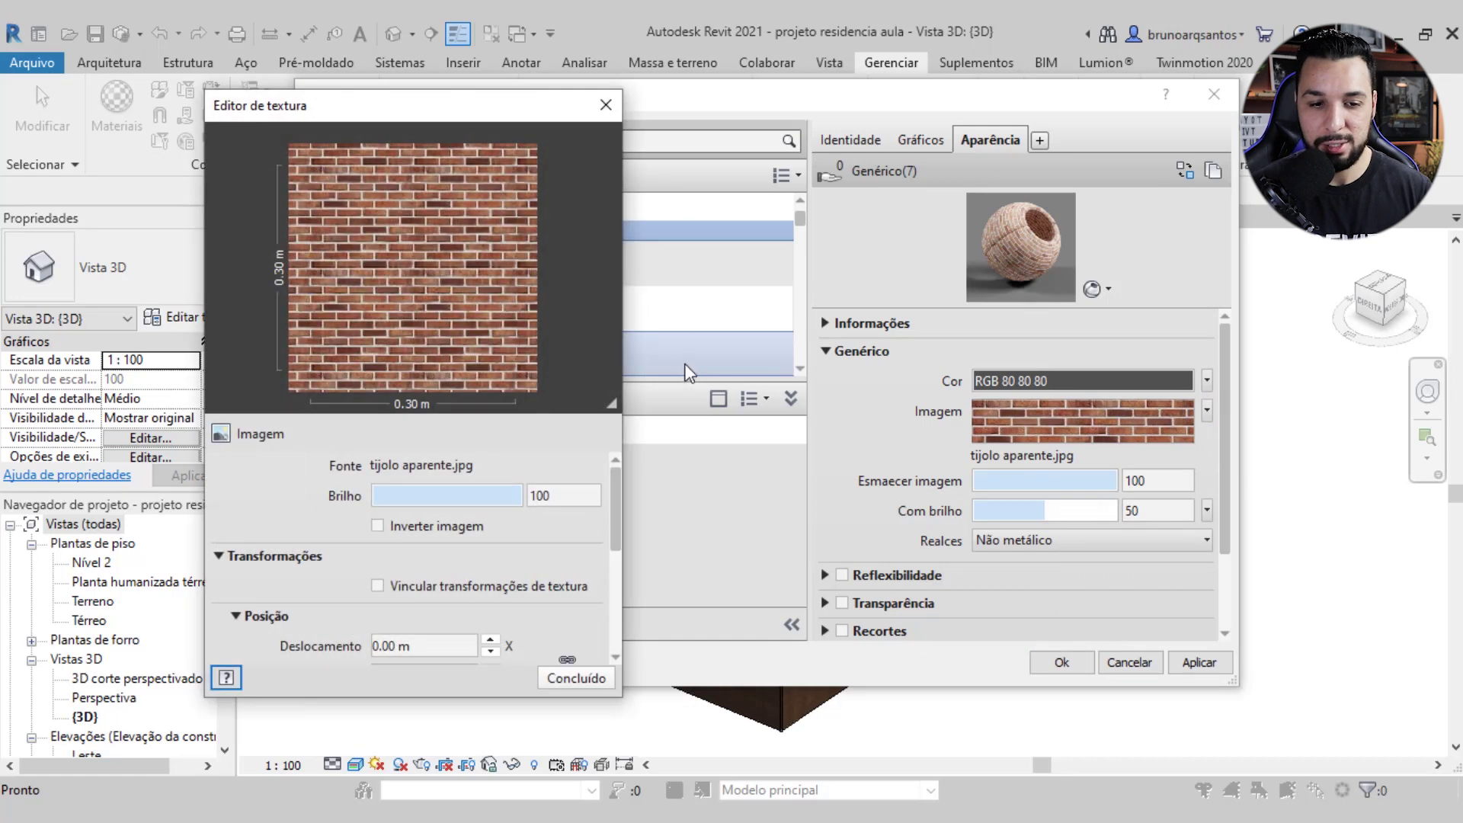
# Set the brick texture's sample size to 1 m and confirm the material edits
pyautogui.scroll(-1, 303, 495)
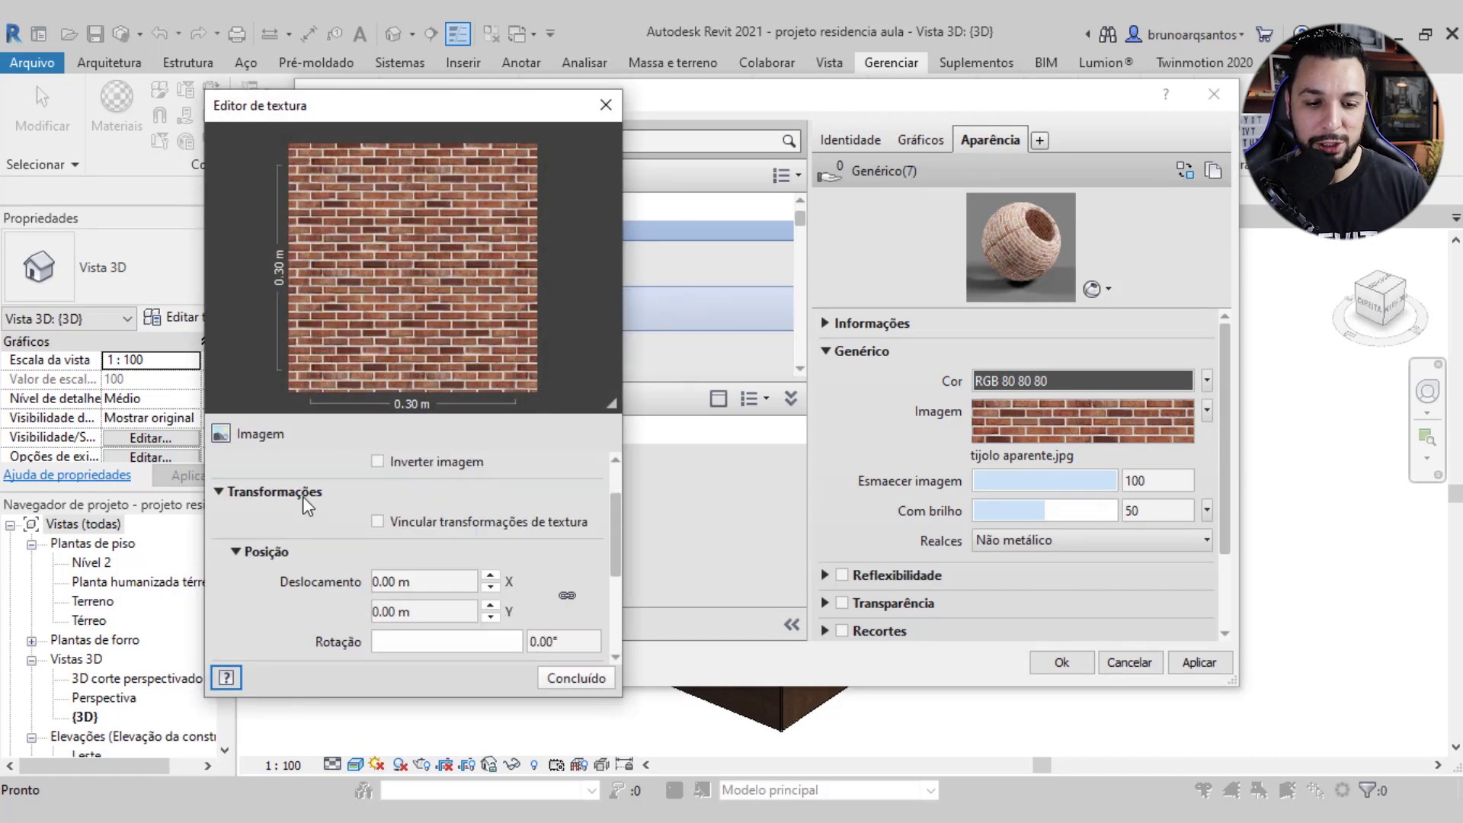
pyautogui.scroll(-2, 350, 564)
pyautogui.doubleClick(402, 576)
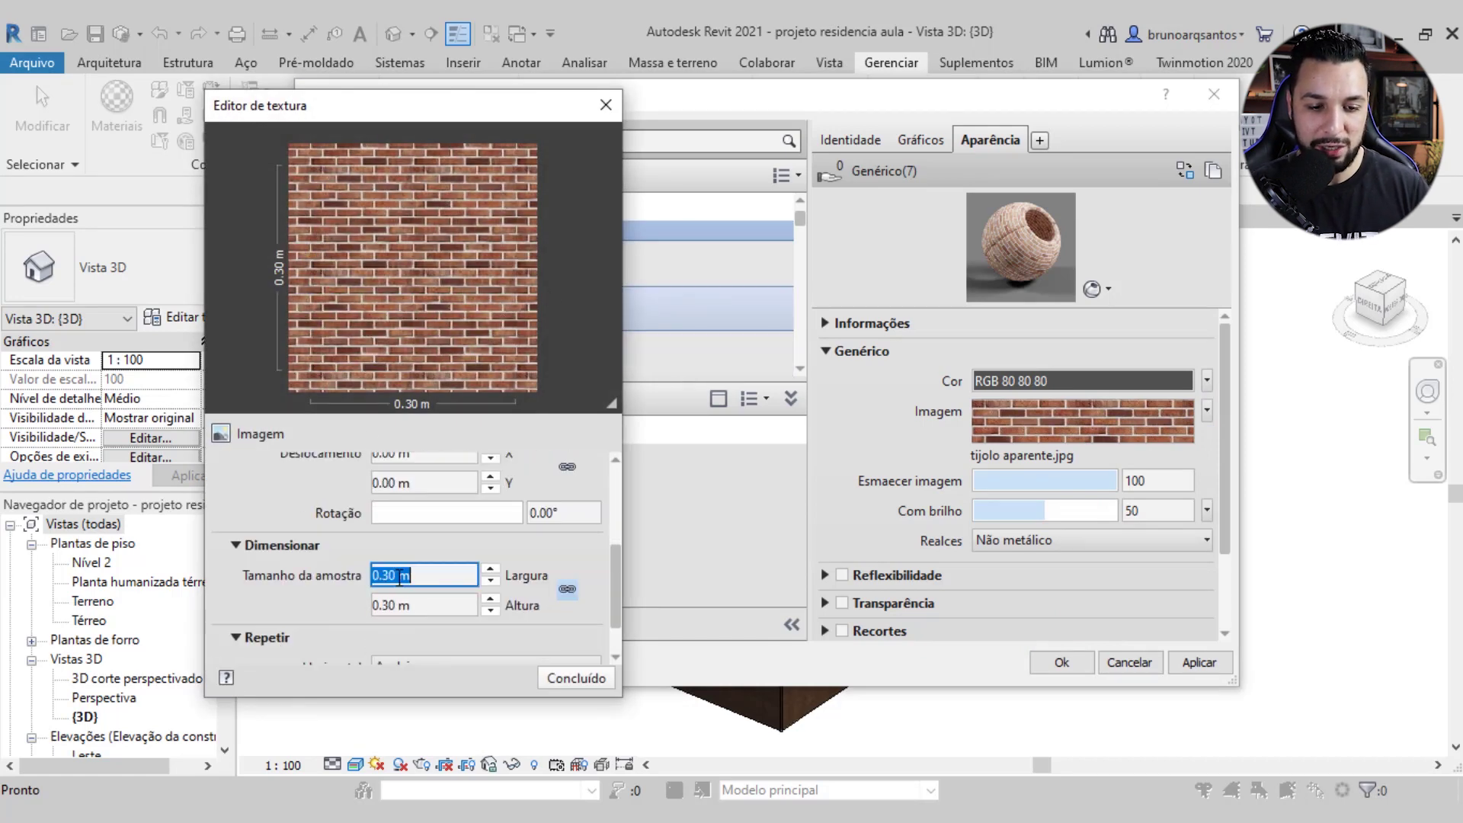
pyautogui.hotkey('ctrl', 'shift', 'Right')
pyautogui.write('1m')
pyautogui.press('Tab')
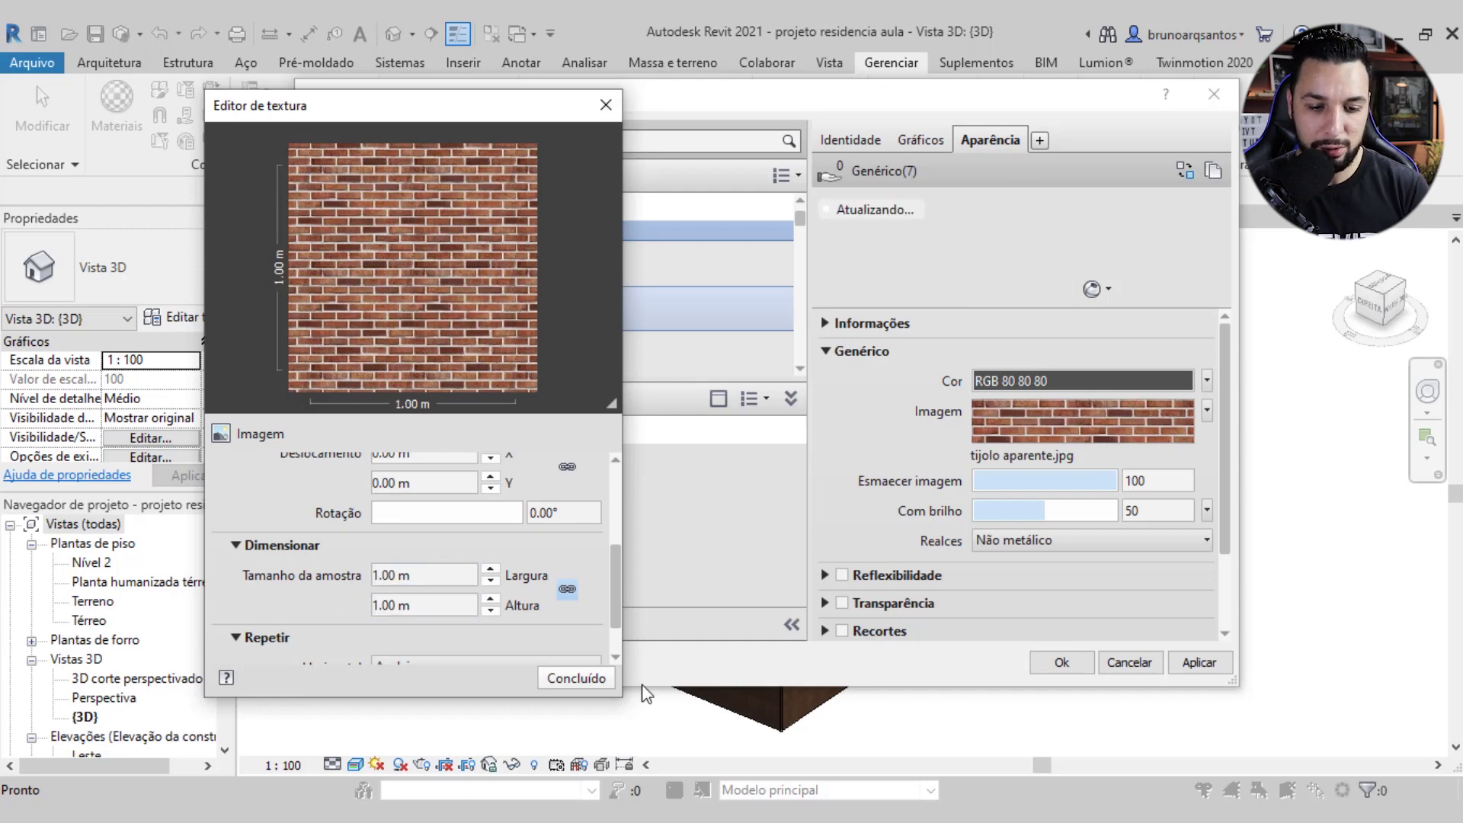
pyautogui.click(587, 676)
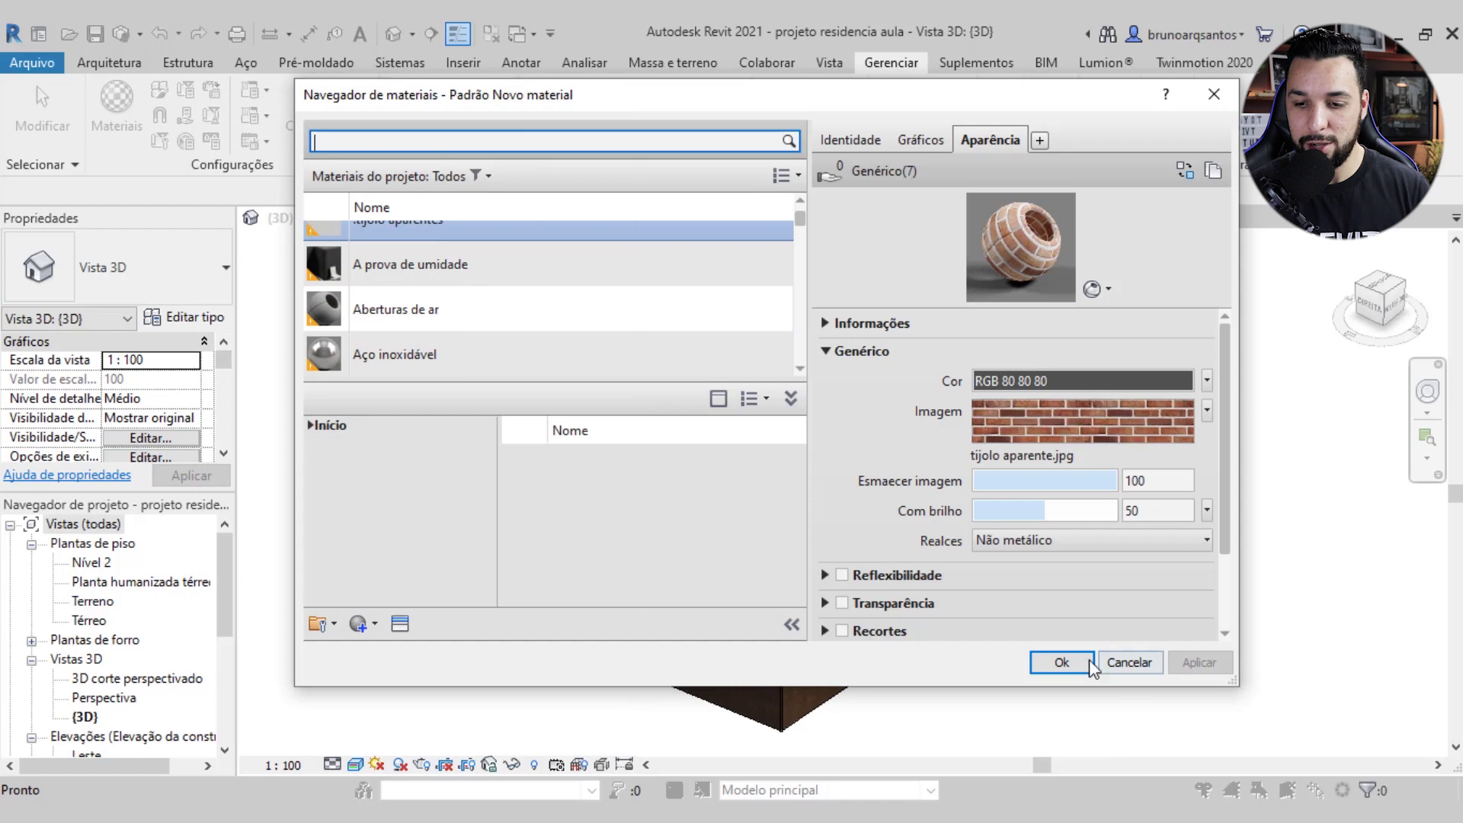
pyautogui.click(1061, 662)
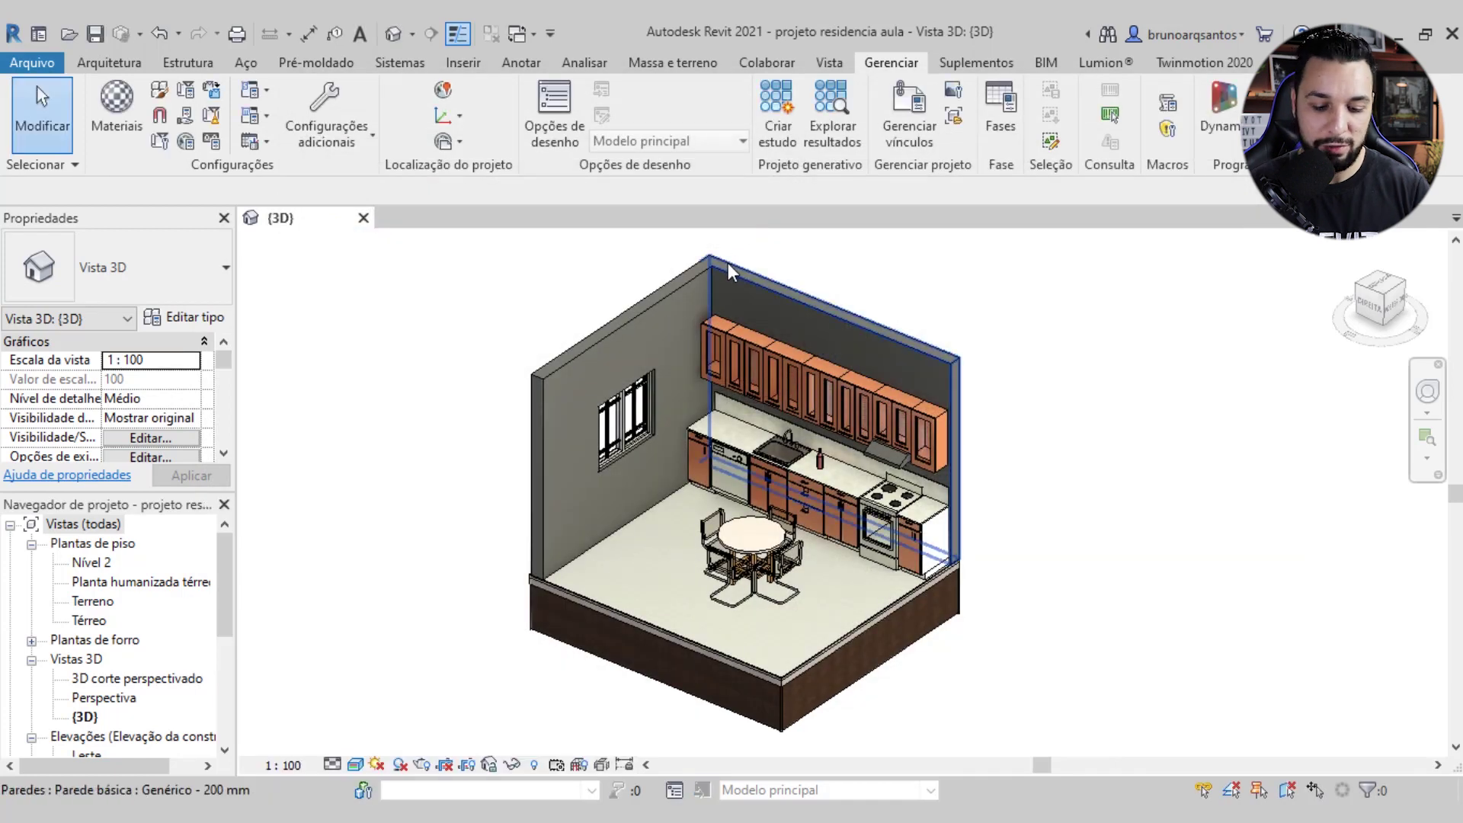
# Paint the left kitchen wall face with the .tijolo aparentes brick material using PT
pyautogui.press('p')
pyautogui.press('t')
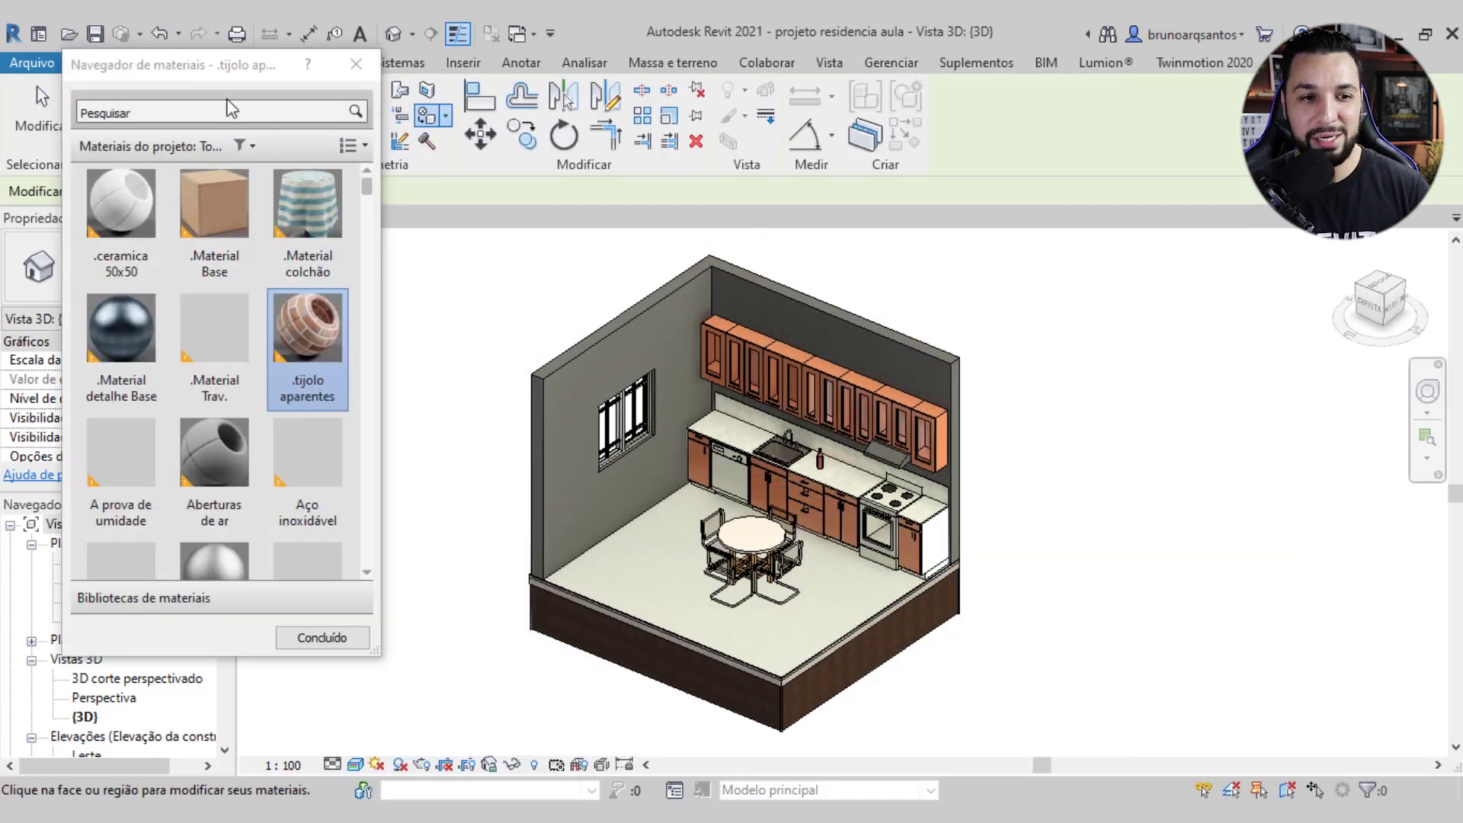
pyautogui.moveTo(191, 65); pyautogui.dragTo(209, 78)
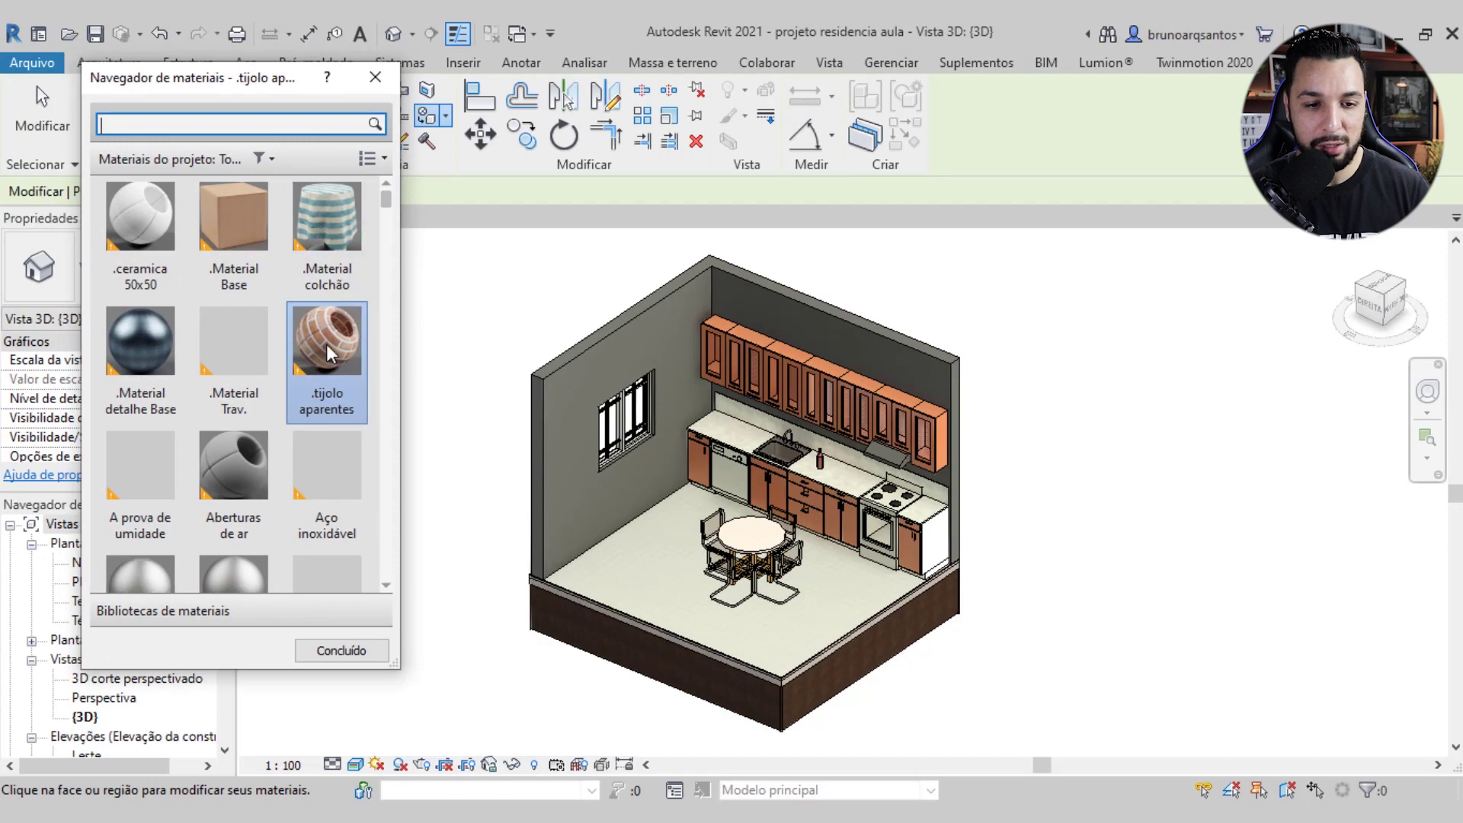
pyautogui.click(652, 350)
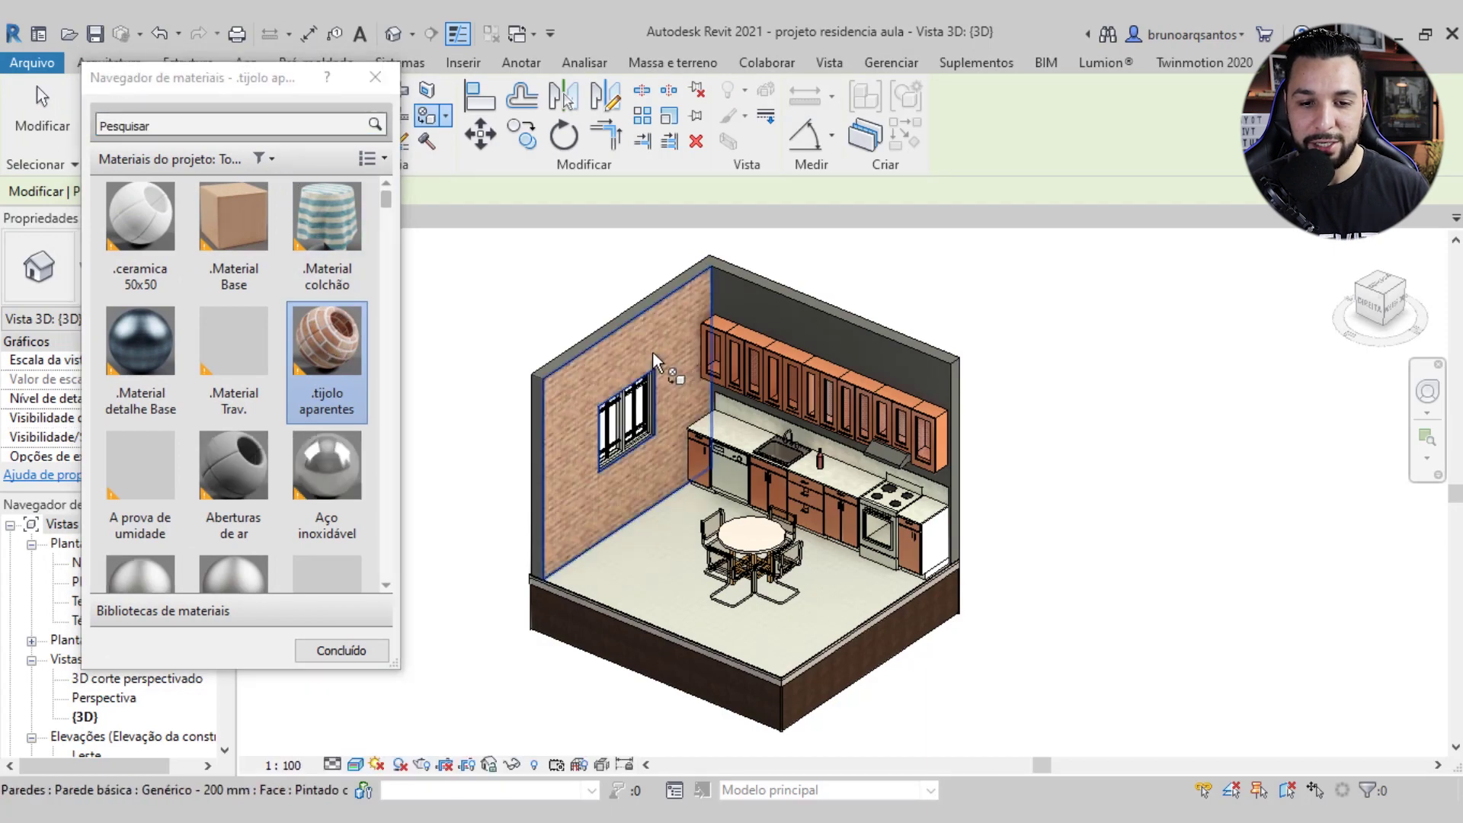
pyautogui.scroll(2, 626, 436)
pyautogui.scroll(3, 627, 436)
pyautogui.scroll(2, 685, 372)
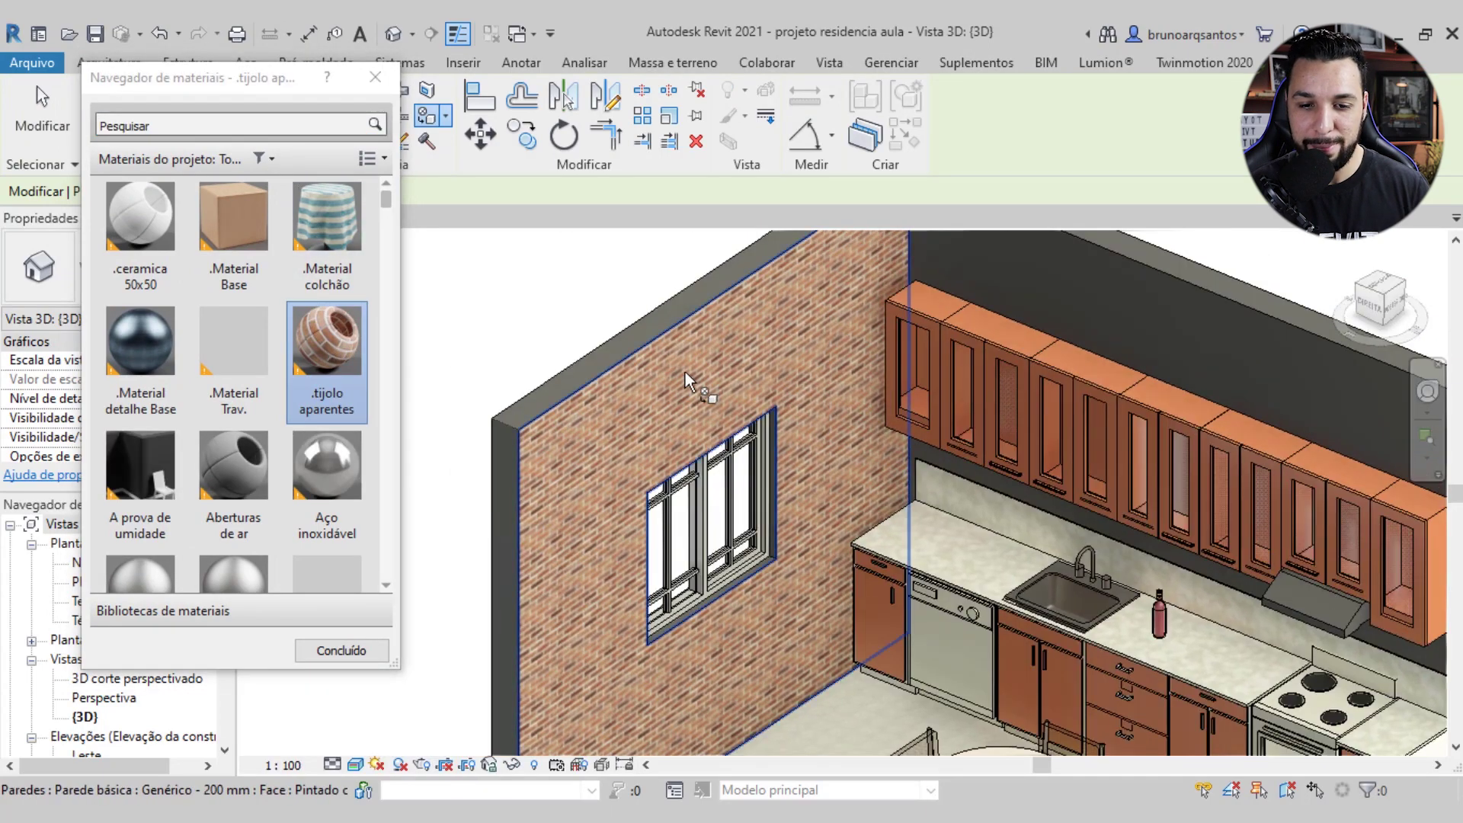
pyautogui.scroll(1, 738, 393)
pyautogui.scroll(-1, 777, 447)
pyautogui.scroll(-2, 787, 409)
pyautogui.scroll(-1, 777, 427)
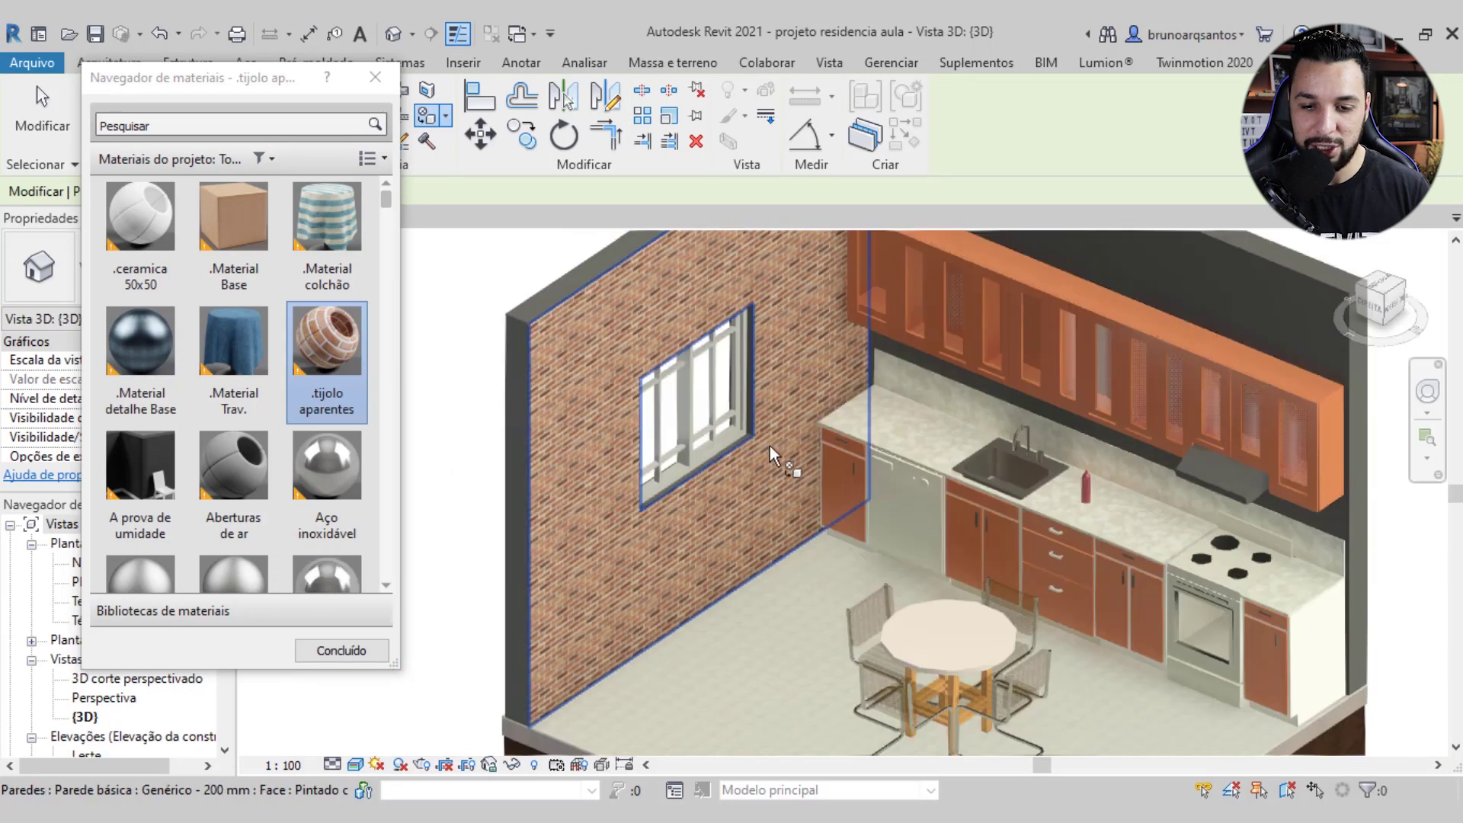
pyautogui.scroll(-2, 766, 488)
pyautogui.scroll(-1, 747, 496)
pyautogui.scroll(-1, 728, 469)
pyautogui.scroll(-1, 722, 463)
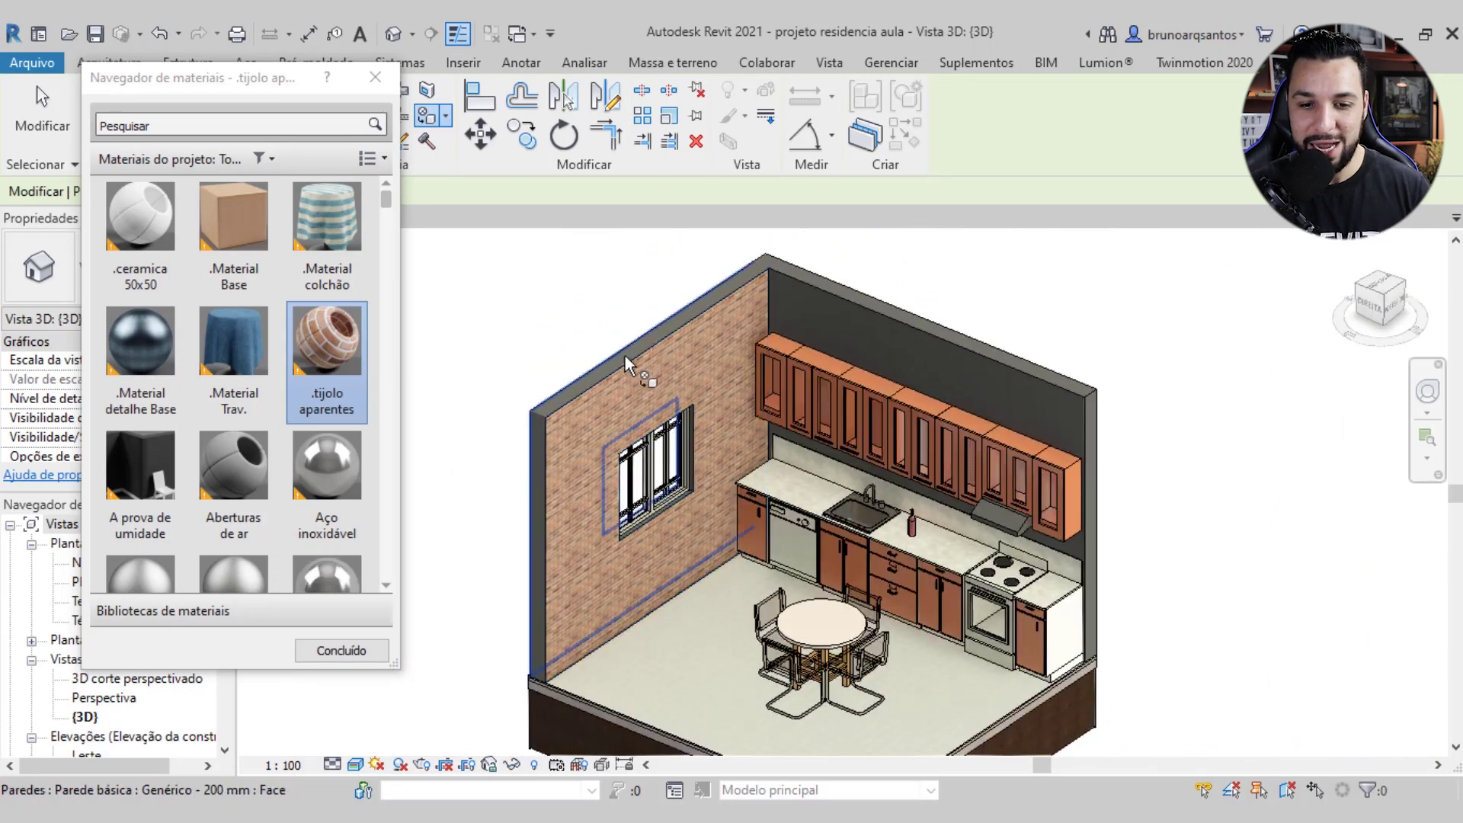
pyautogui.click(378, 77)
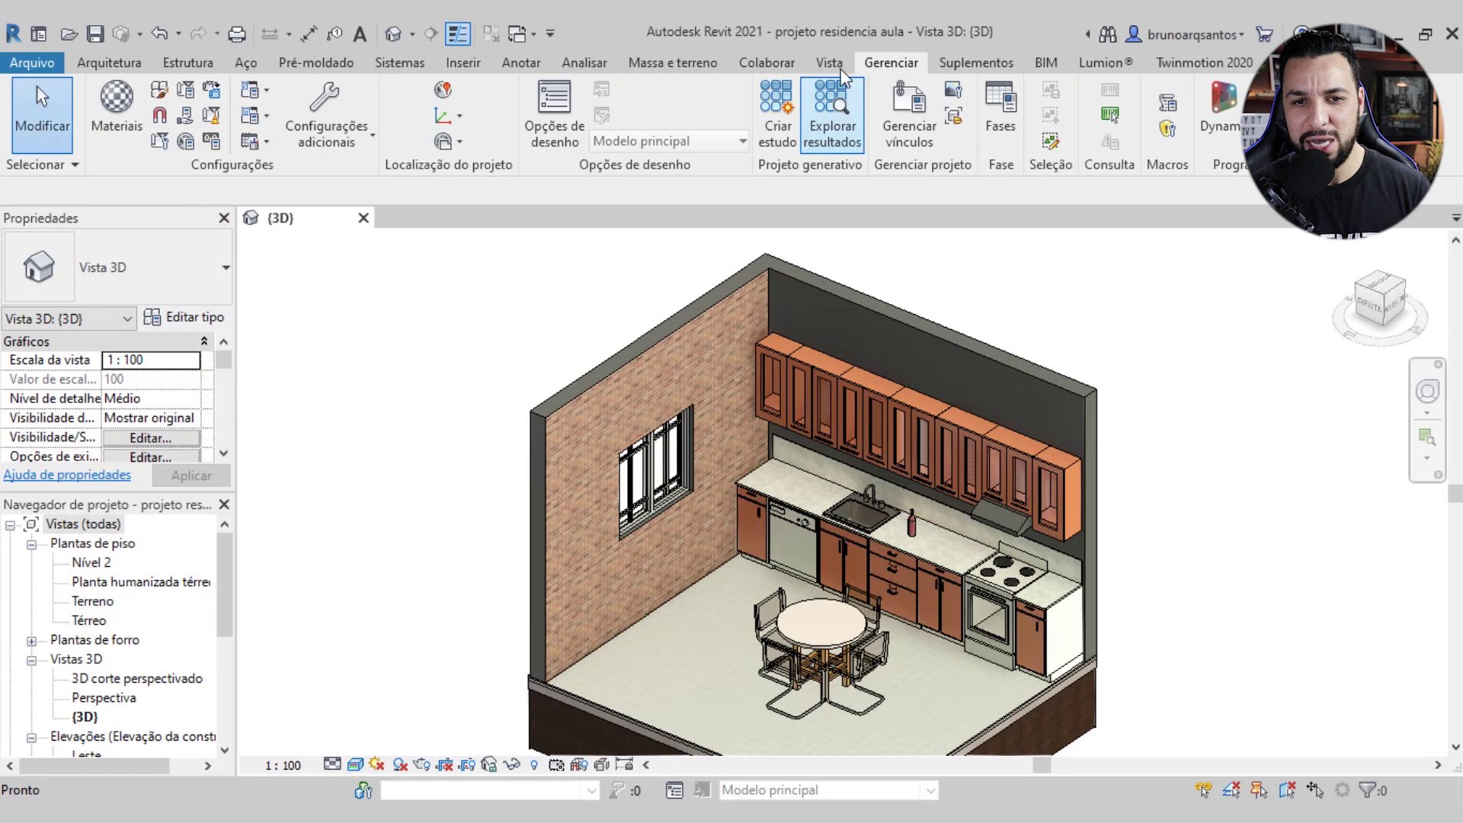
# Reopen the .tijolo aparentes brick image in the texture editor from Manage > Materials
pyautogui.click(116, 103)
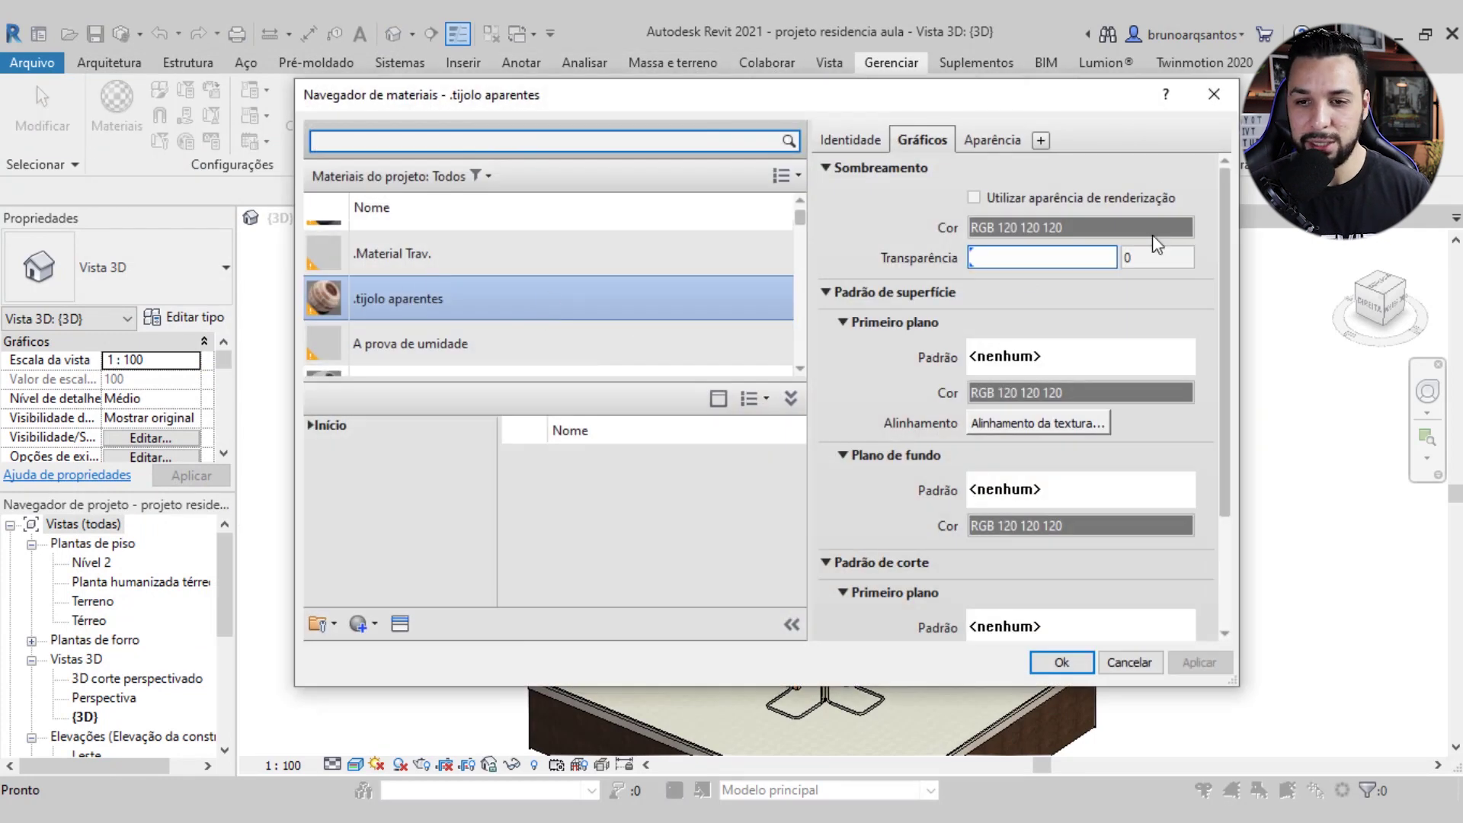
pyautogui.click(991, 141)
pyautogui.click(1206, 411)
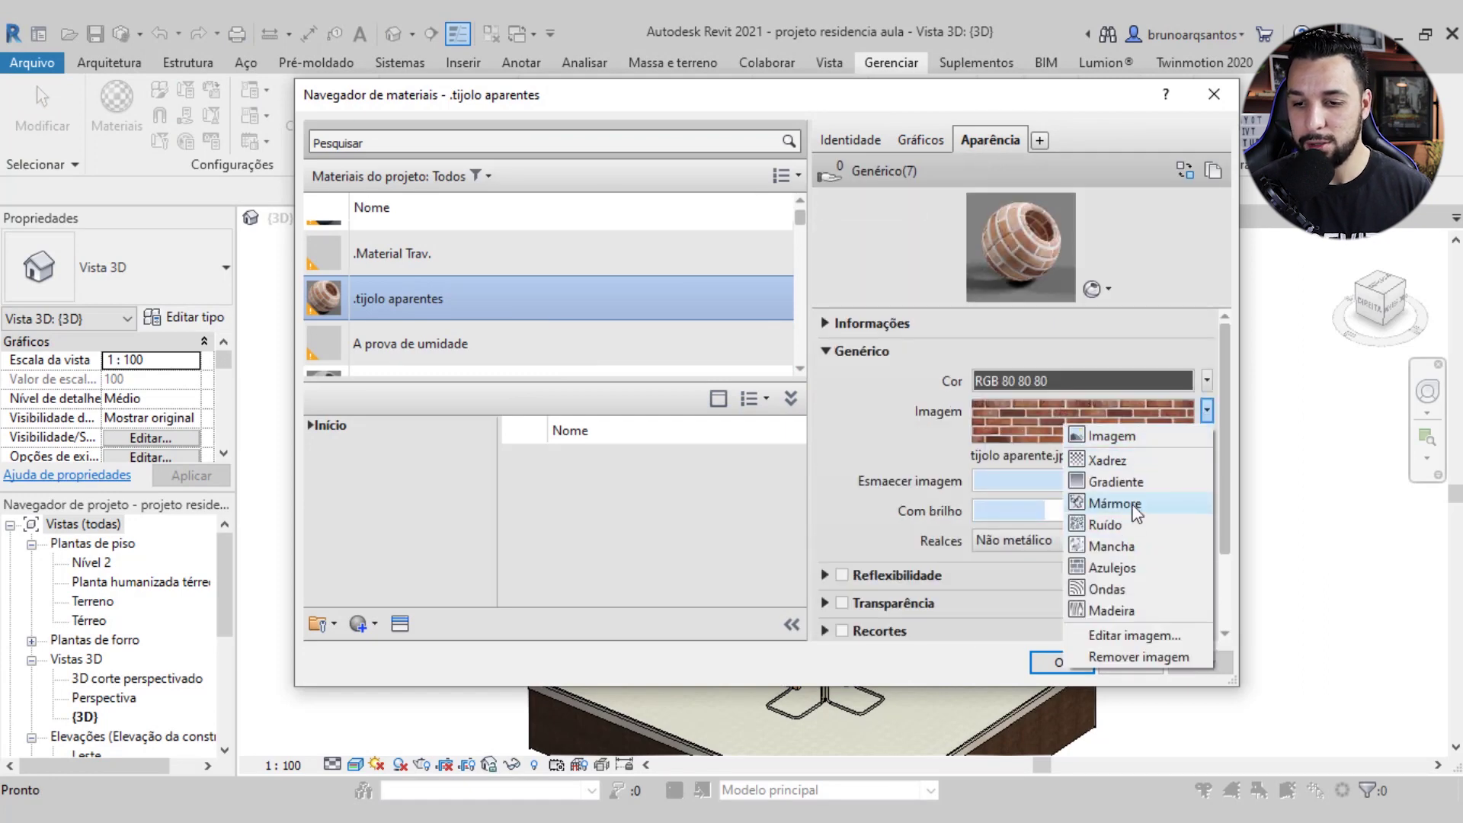
pyautogui.click(1132, 635)
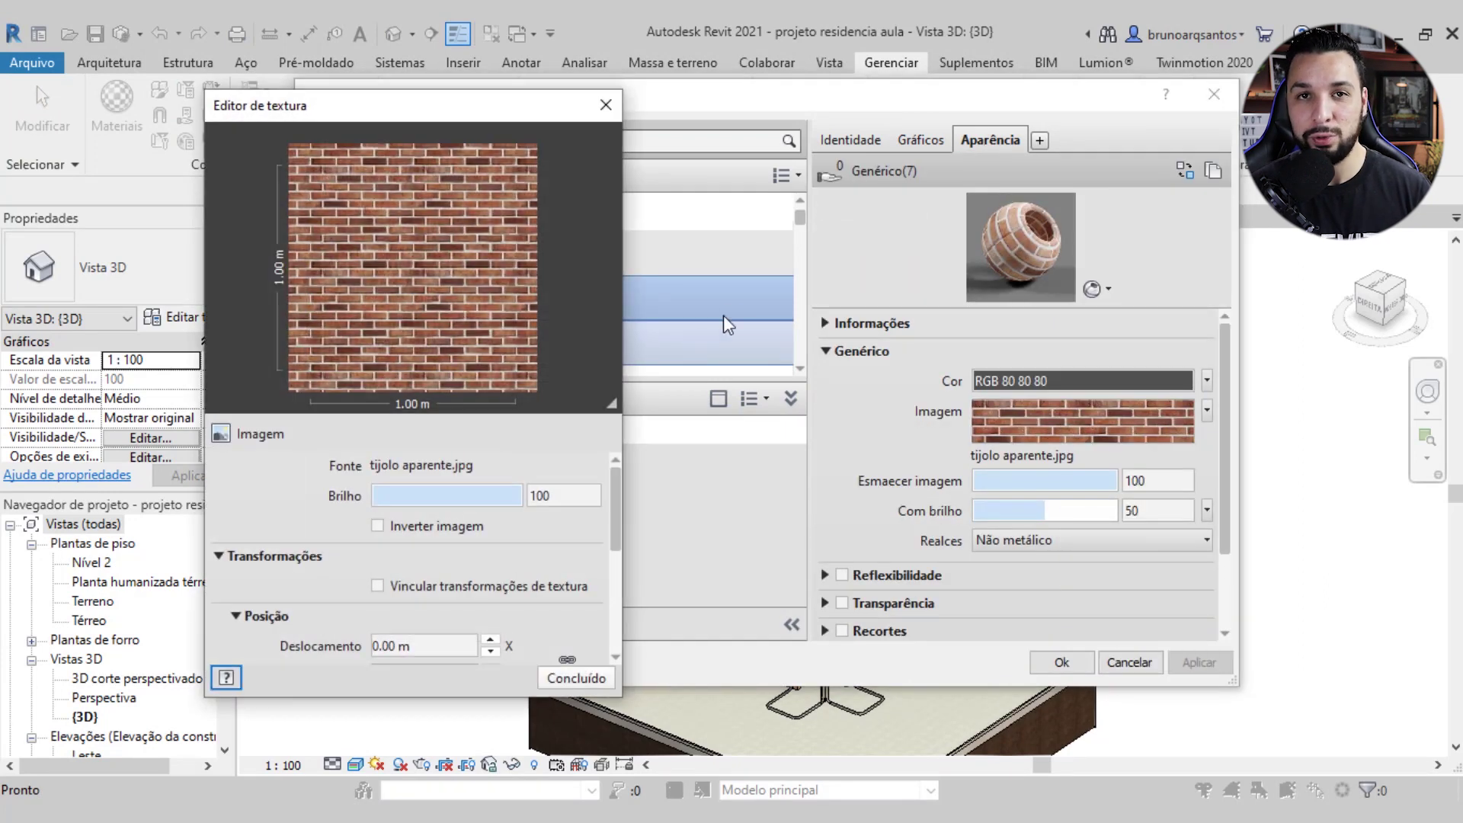
# Resize the brick texture sample to 1.5 m × 1.5 m and confirm the material changes
pyautogui.scroll(-1, 501, 570)
pyautogui.click(381, 582)
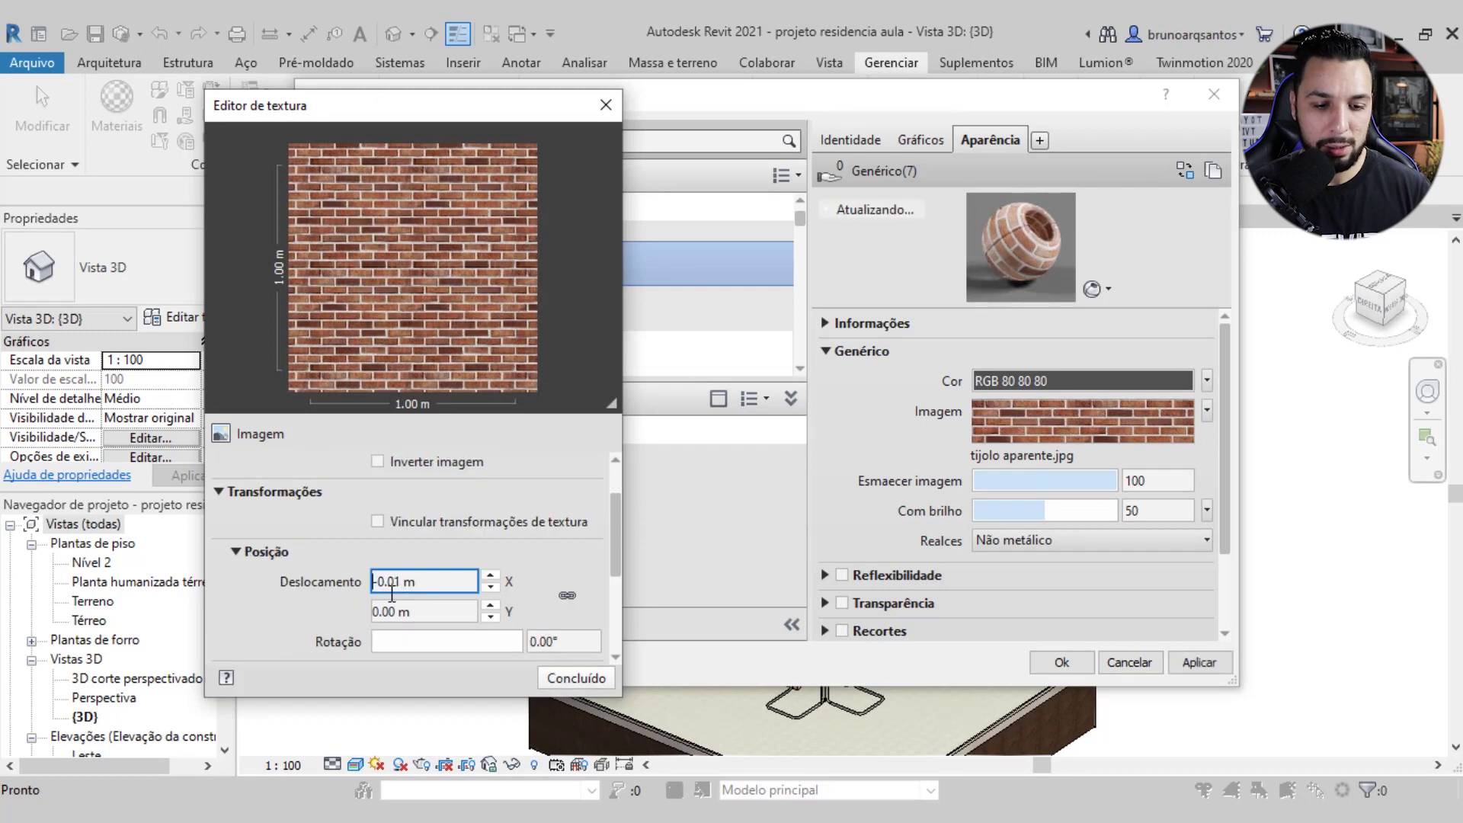
pyautogui.scroll(-1, 324, 617)
pyautogui.scroll(-1, 324, 618)
pyautogui.click(385, 575)
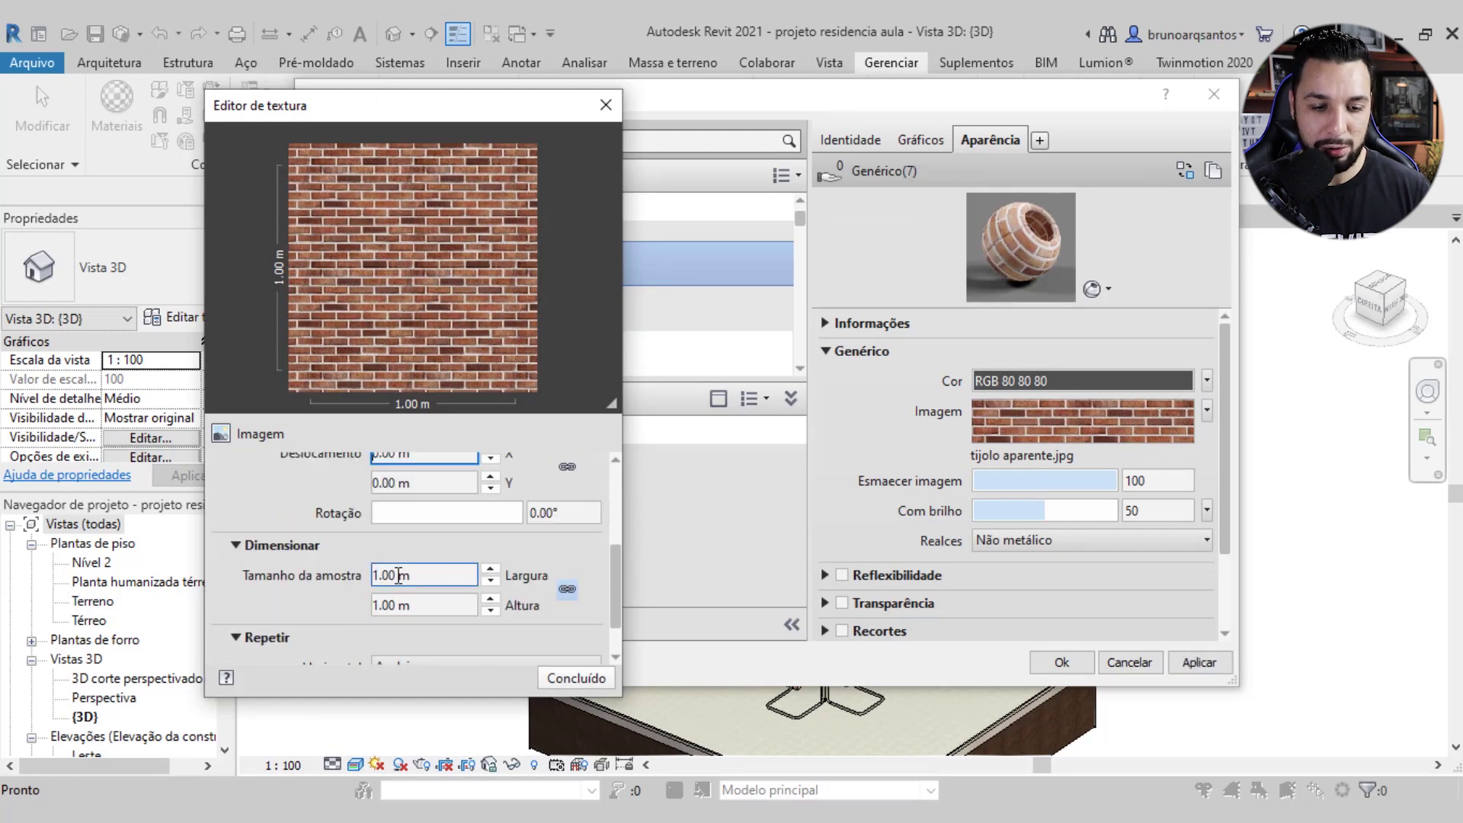
pyautogui.moveTo(367, 572); pyautogui.dragTo(355, 580)
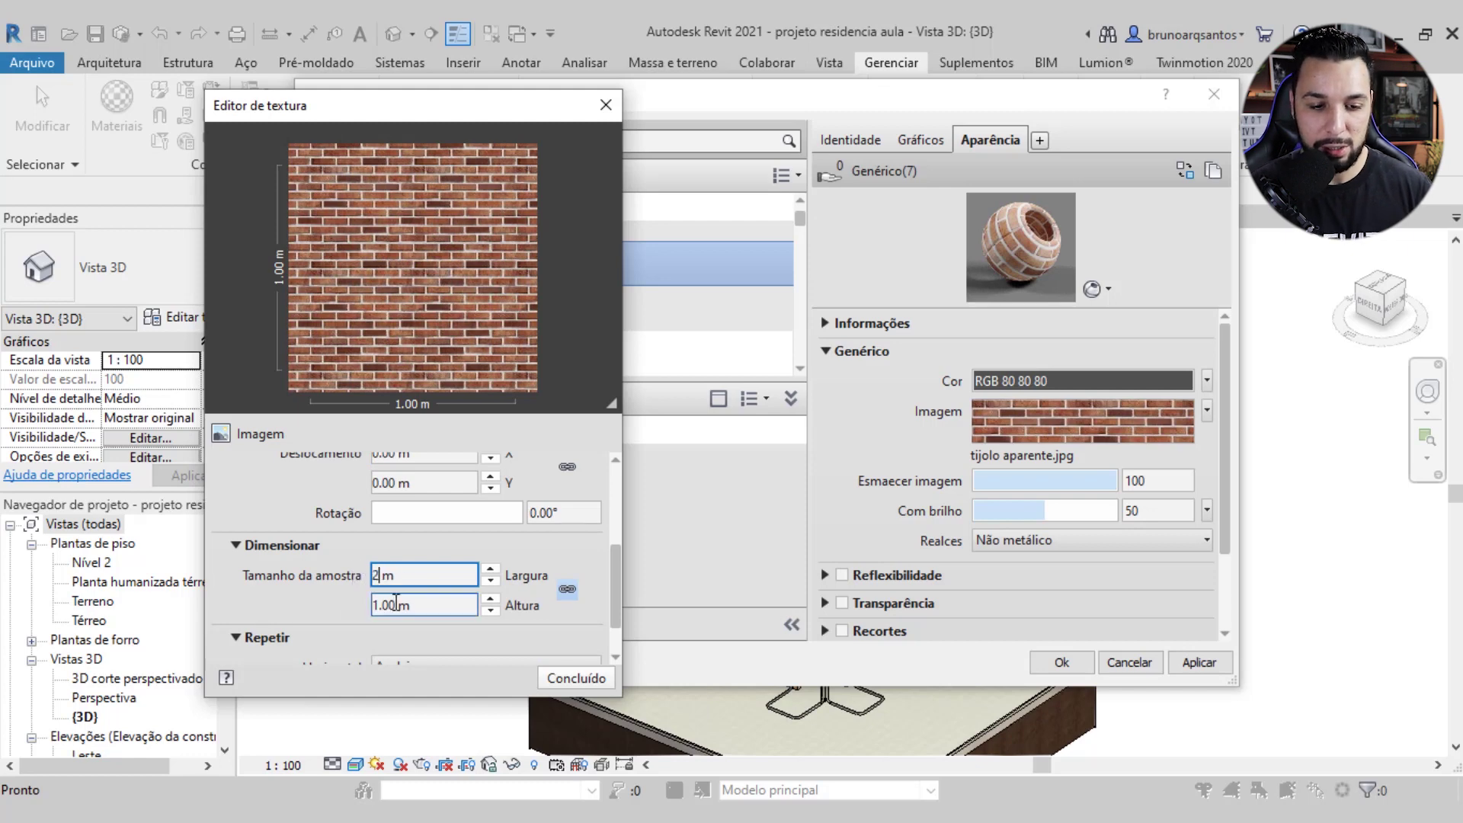
pyautogui.press('Tab')
pyautogui.click(392, 575)
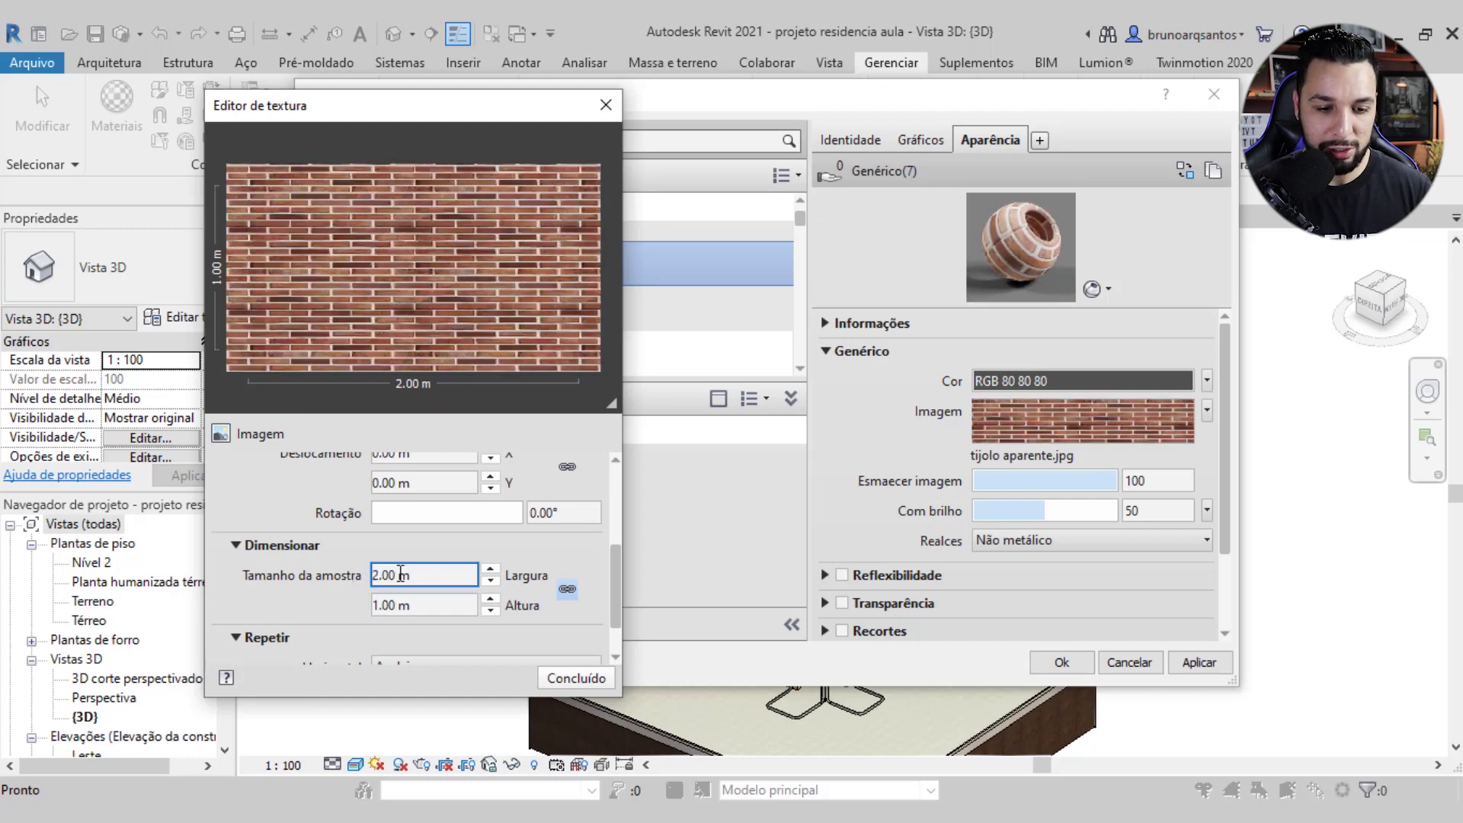
pyautogui.write('1.5m')
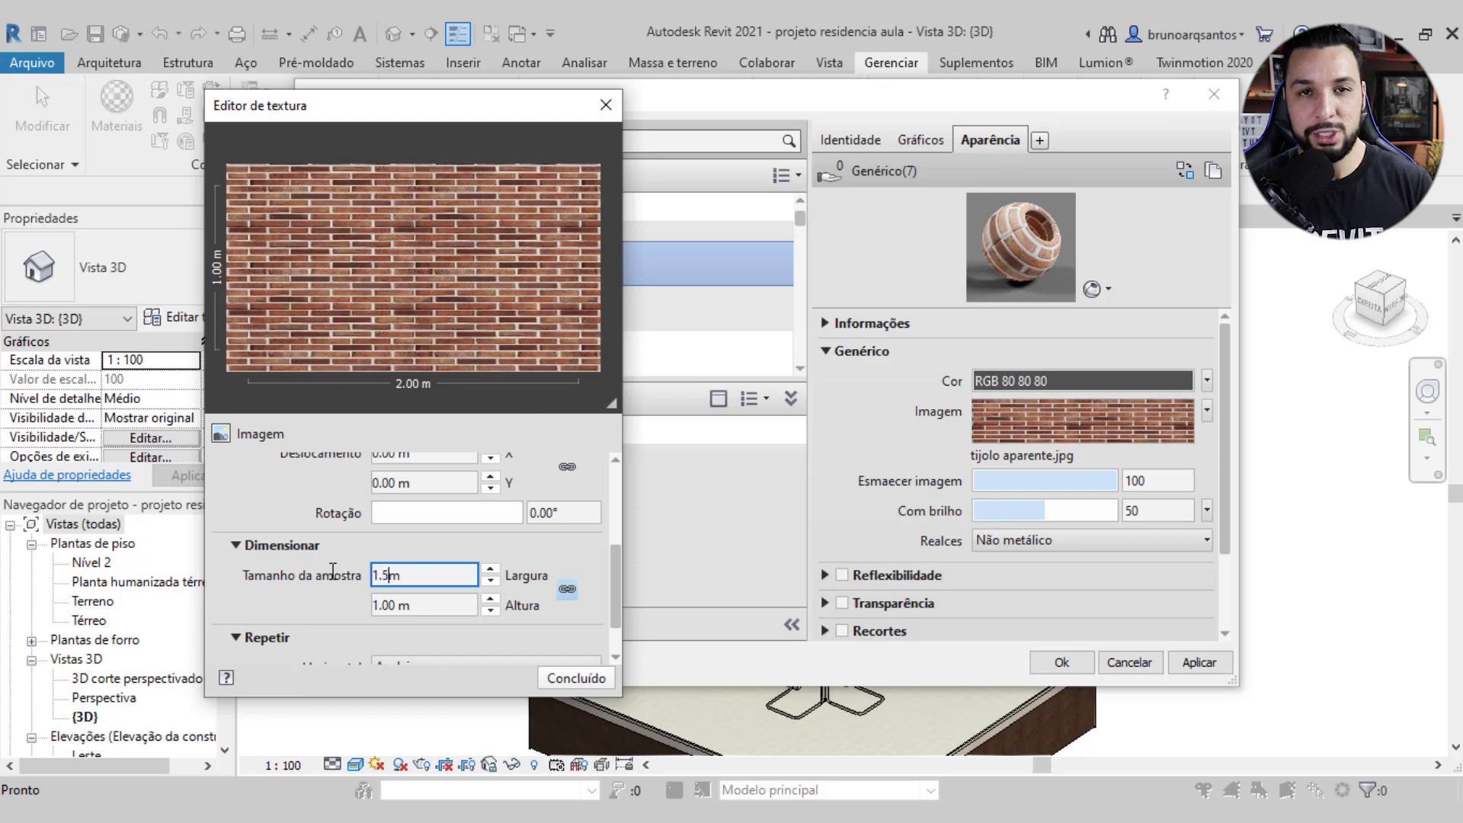
pyautogui.click(397, 603)
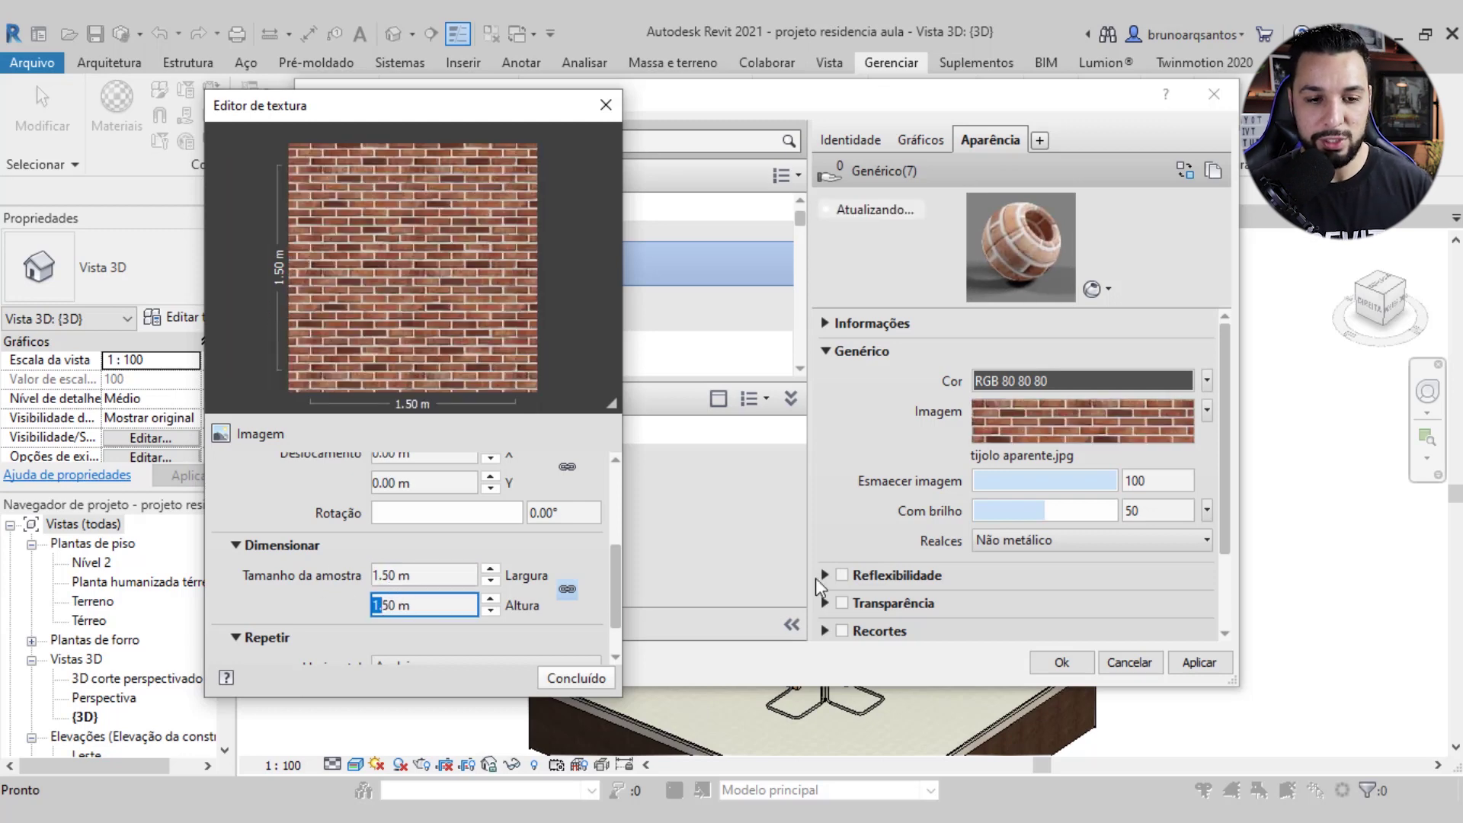
pyautogui.click(576, 678)
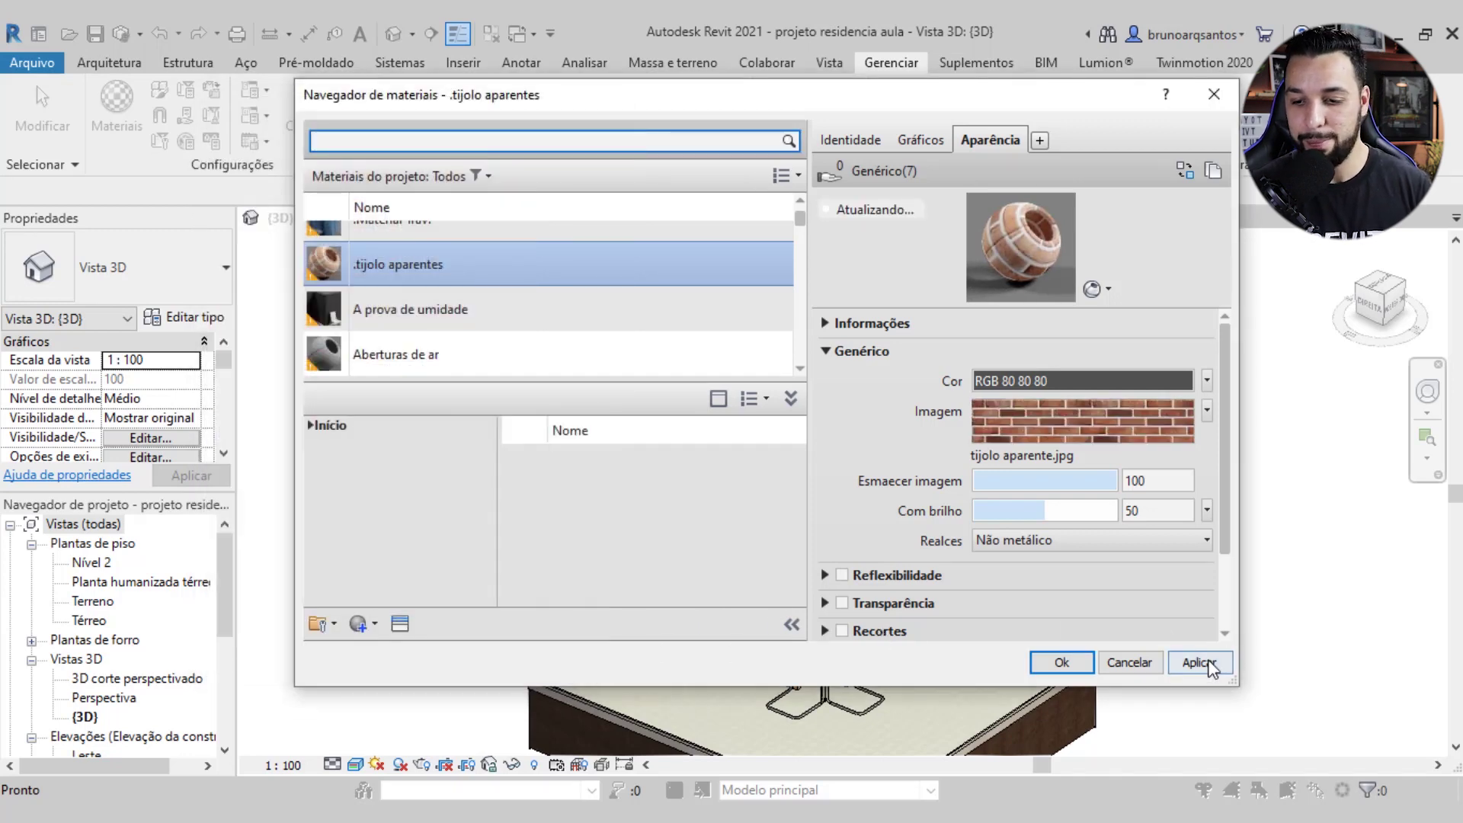
pyautogui.click(1062, 662)
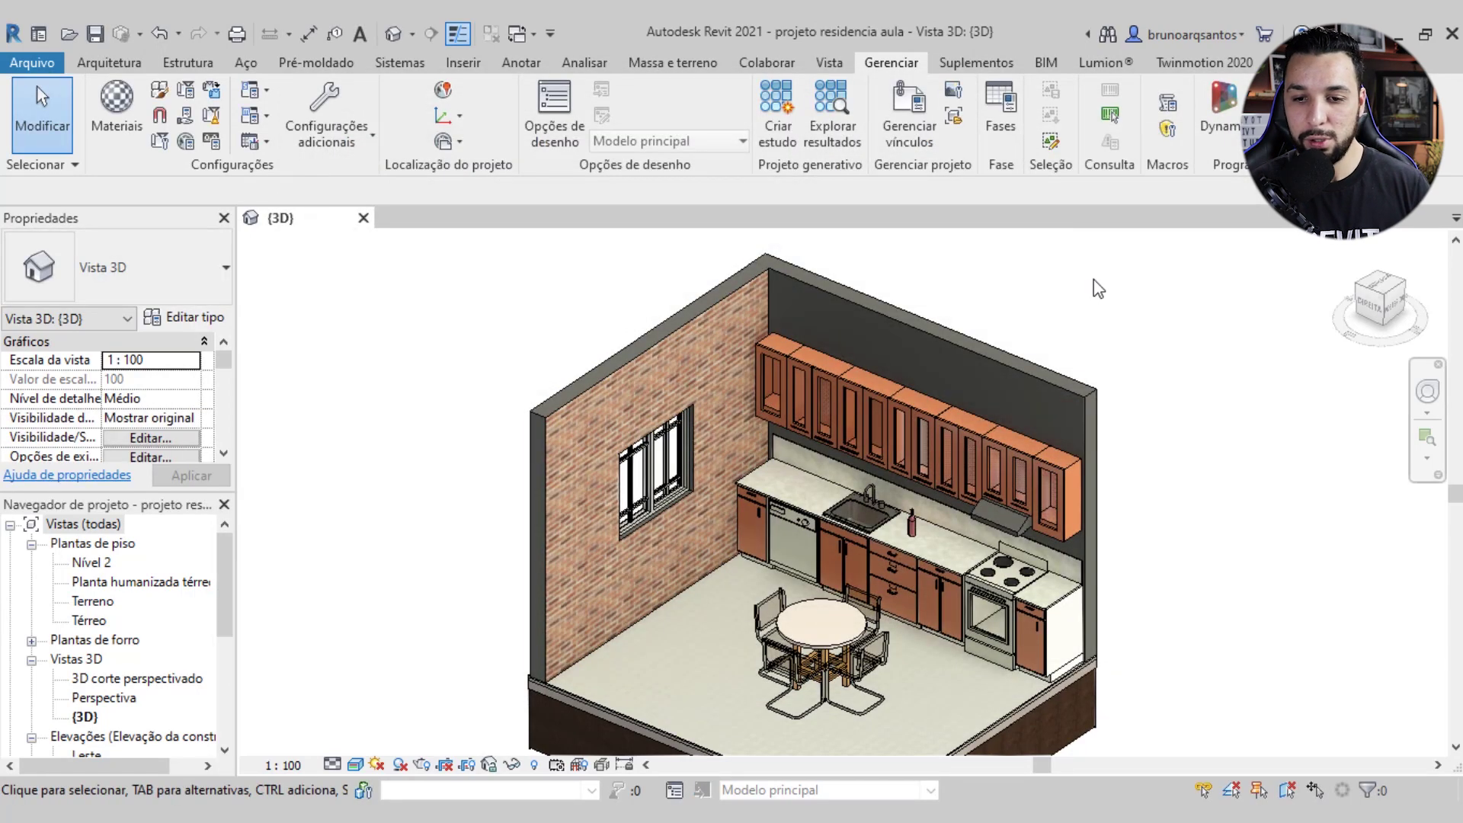
# Paint the kitchen's dark back wall with the light grey parafin material
pyautogui.scroll(2, 733, 498)
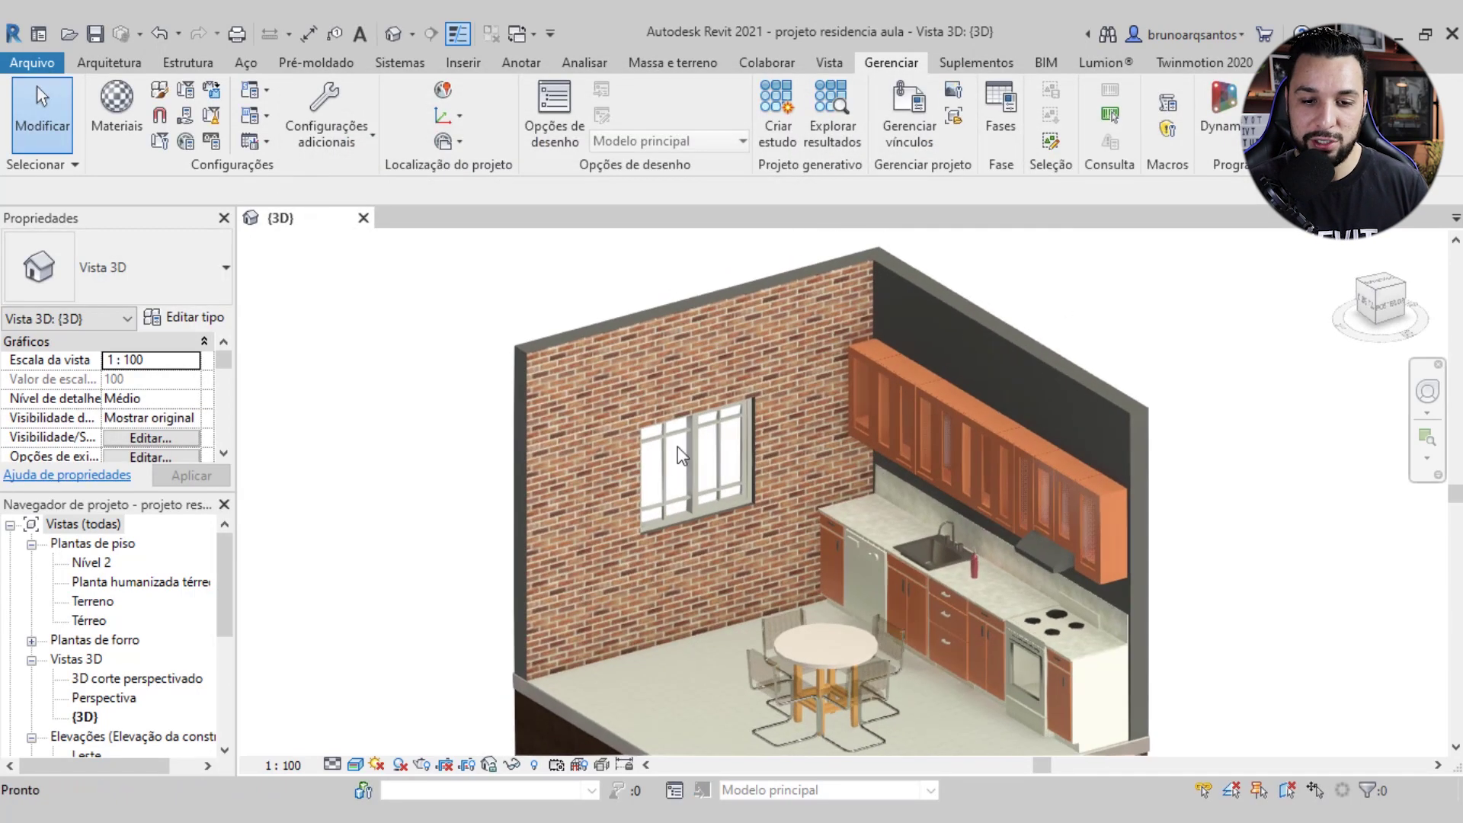
pyautogui.scroll(2, 670, 382)
pyautogui.keyDown('shift'); pyautogui.moveTo(669, 382); pyautogui.dragTo(680, 477, button='middle'); pyautogui.keyUp('shift')
pyautogui.scroll(-2, 680, 477)
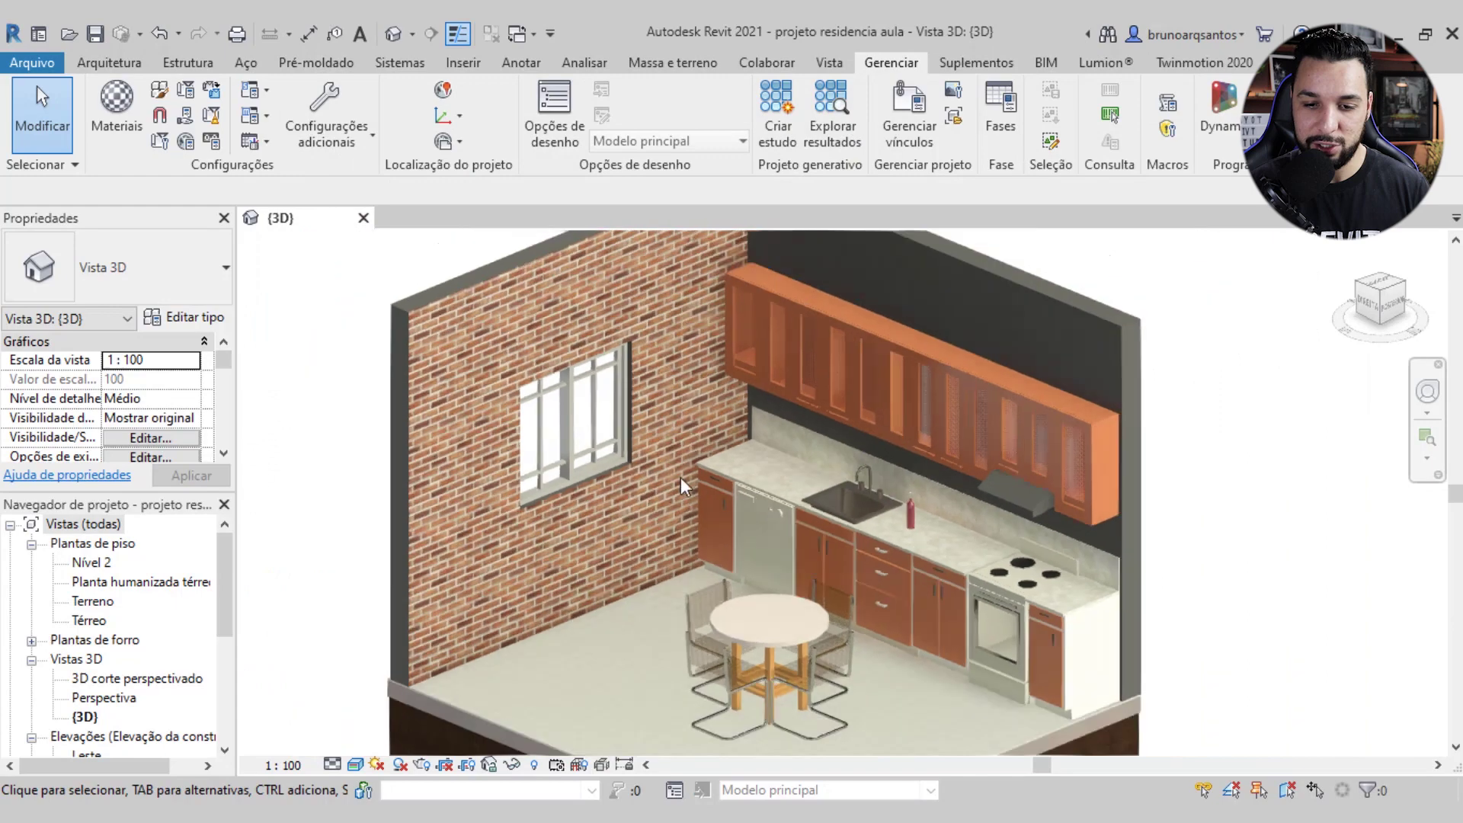
pyautogui.scroll(2, 757, 462)
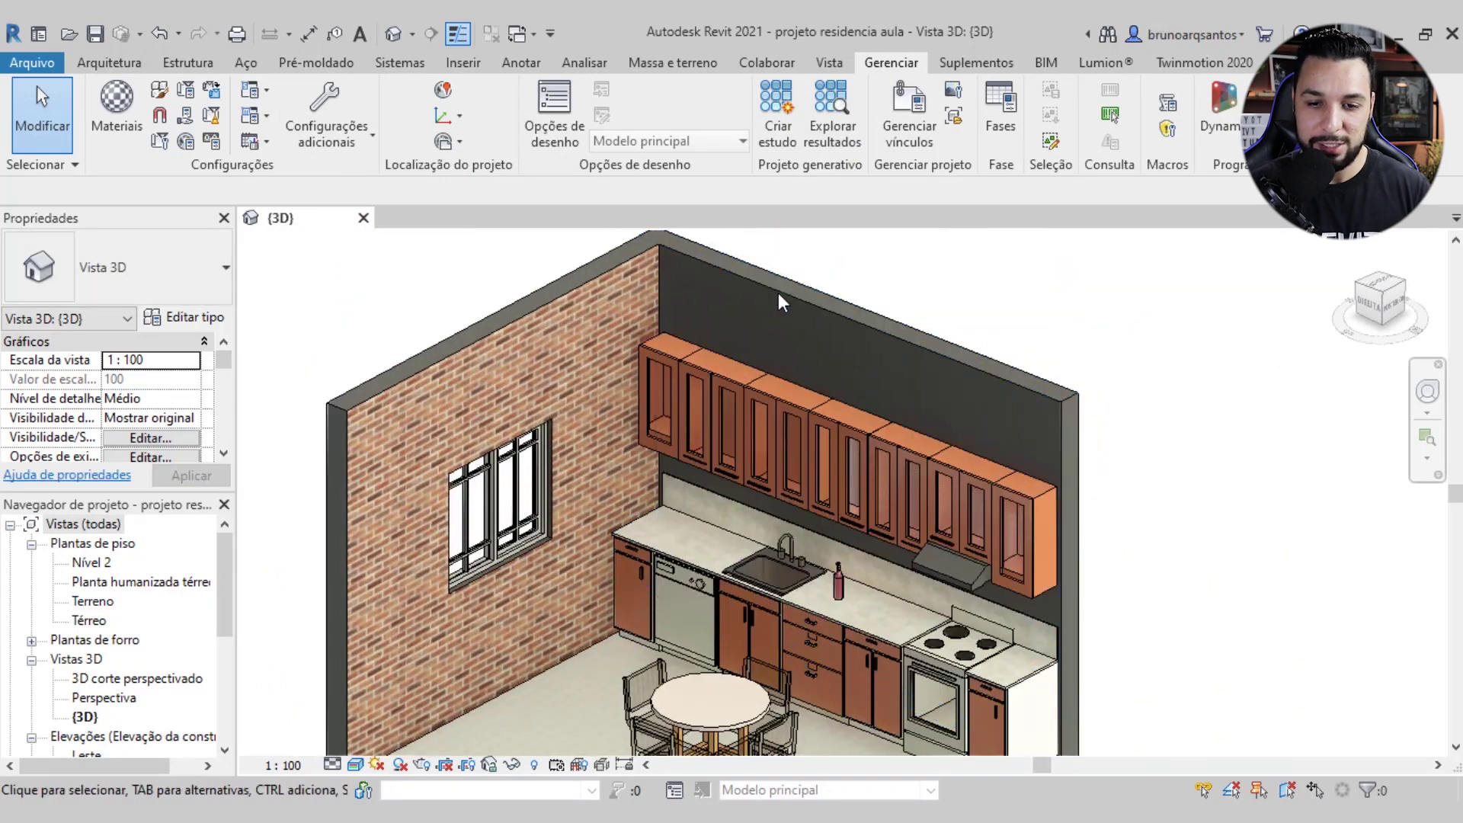
pyautogui.press('p')
pyautogui.press('t')
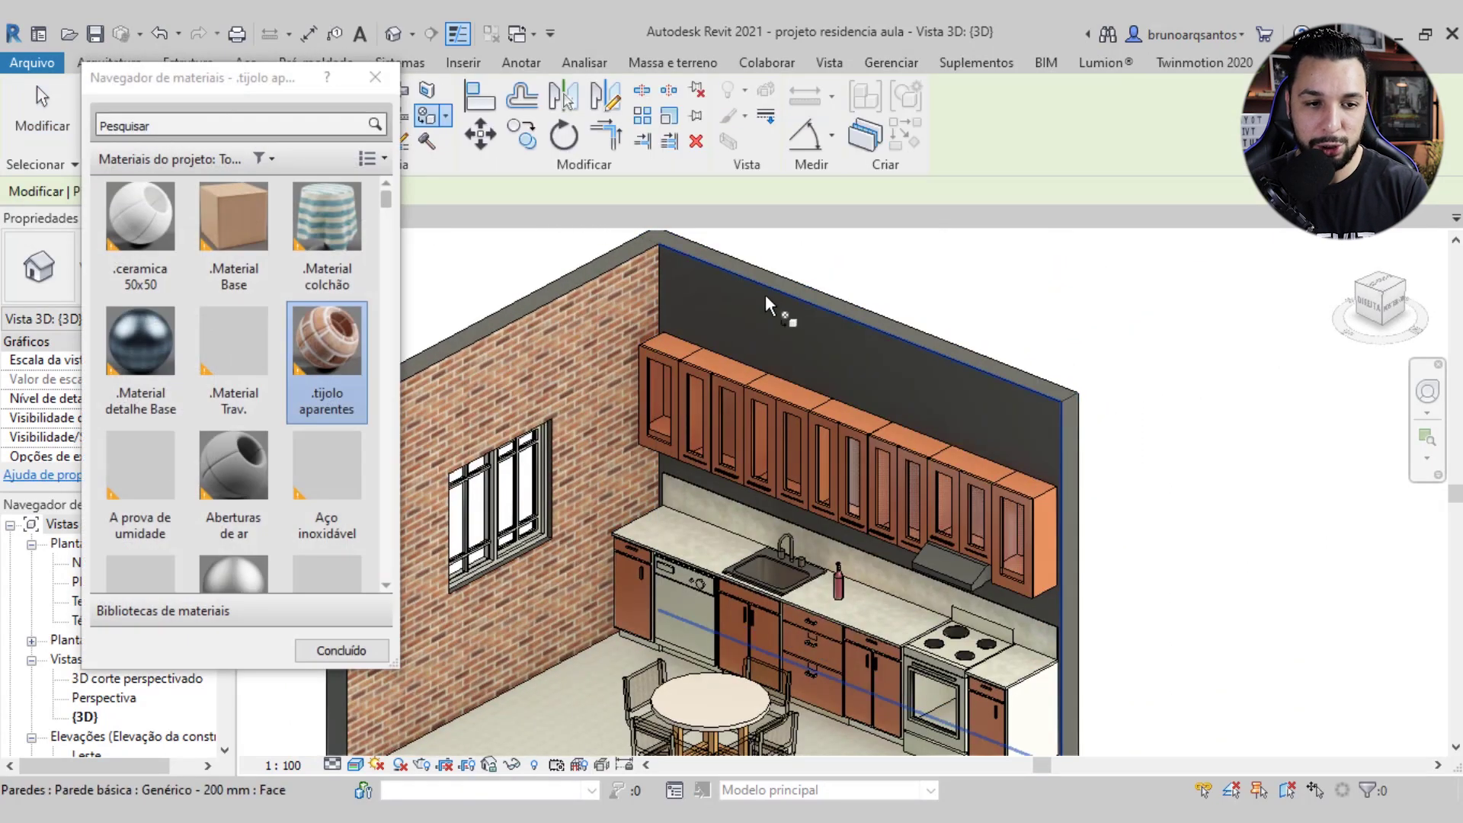
pyautogui.scroll(-3, 264, 431)
pyautogui.scroll(-3, 265, 431)
pyautogui.scroll(-2, 265, 430)
pyautogui.scroll(2, 264, 431)
pyautogui.scroll(-3, 267, 440)
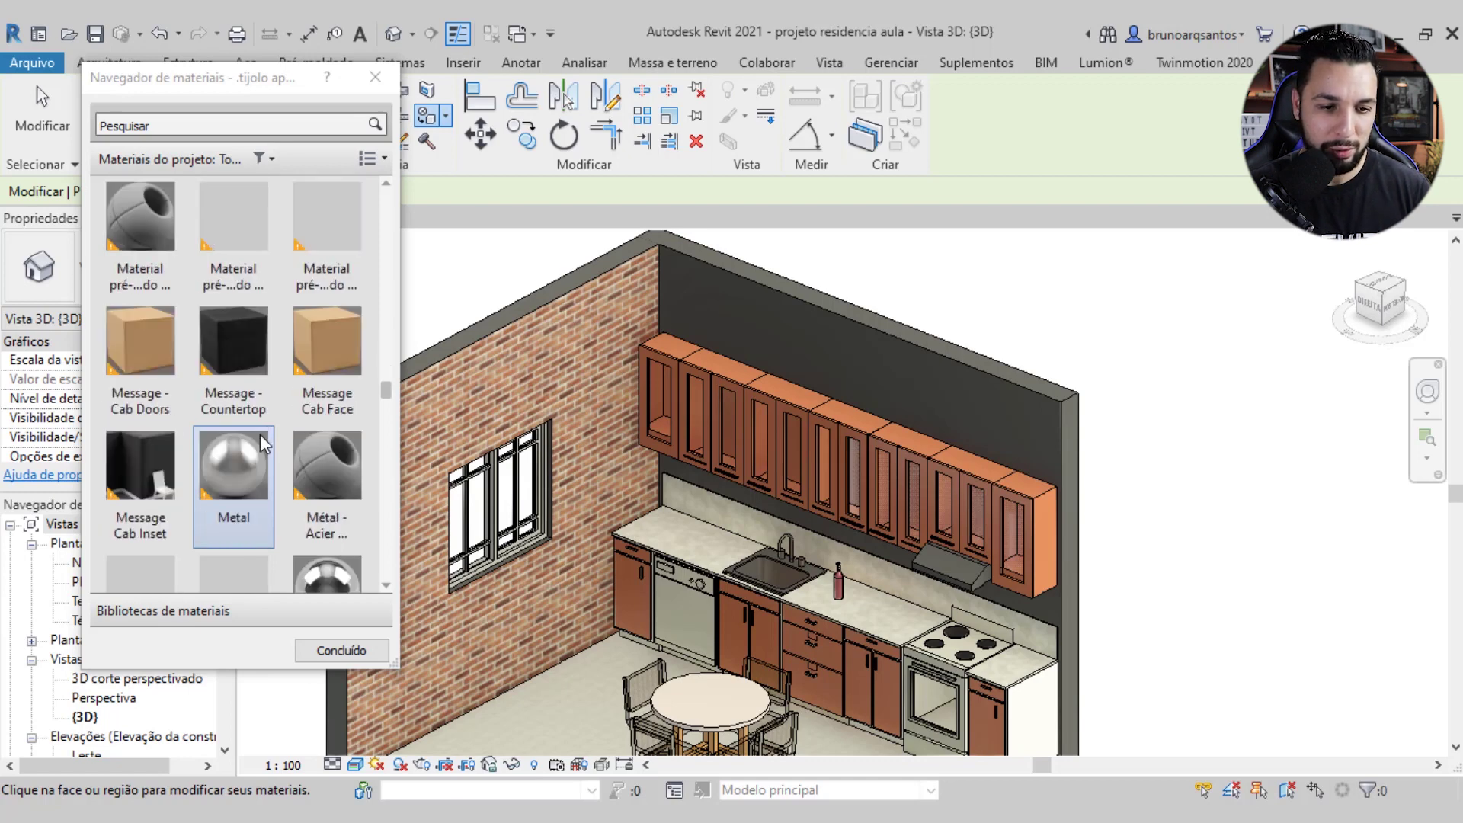
pyautogui.scroll(-3, 259, 435)
pyautogui.scroll(3, 259, 434)
pyautogui.click(239, 372)
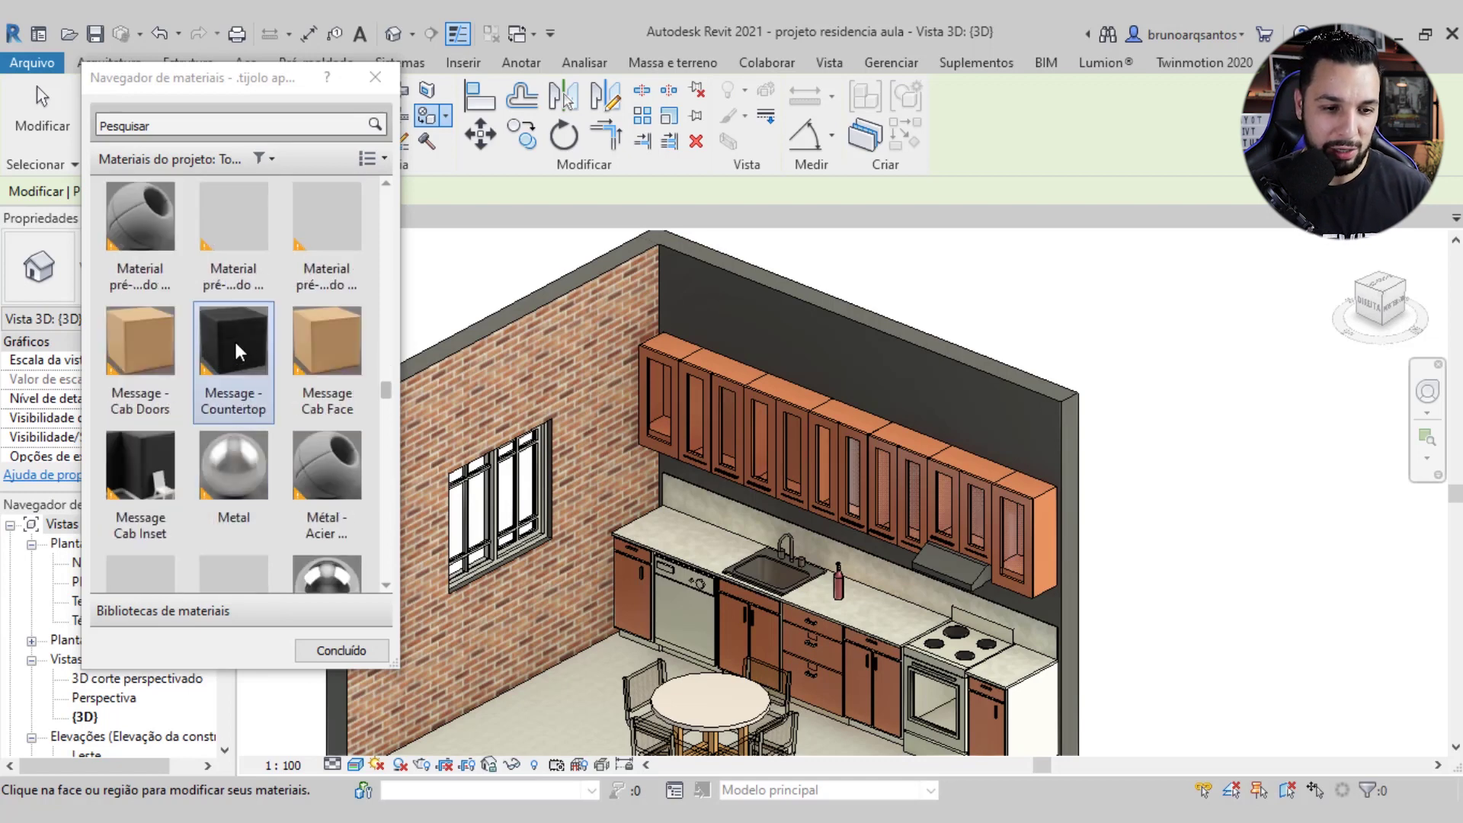
pyautogui.write('parafin')
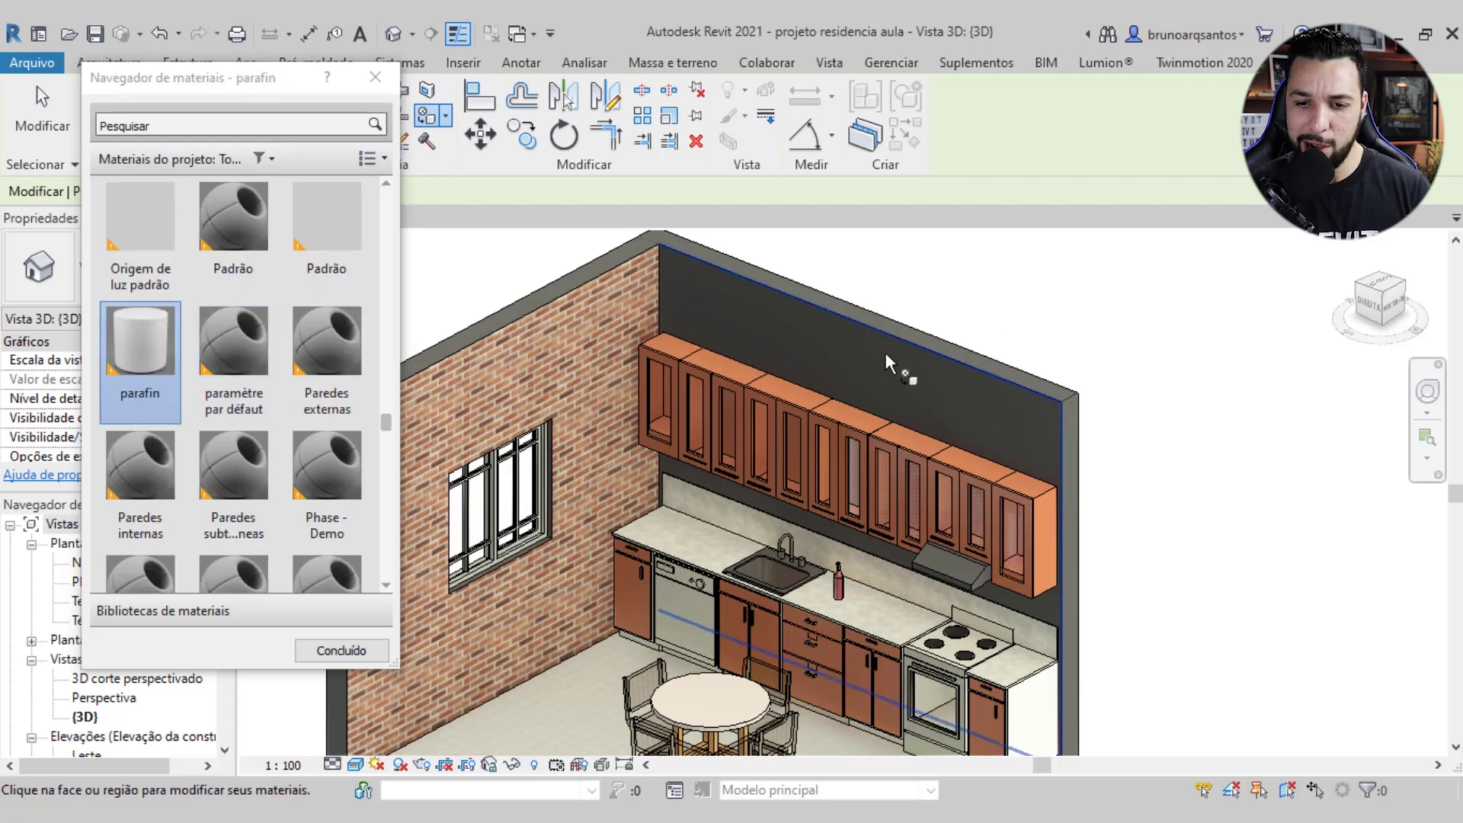
pyautogui.click(885, 352)
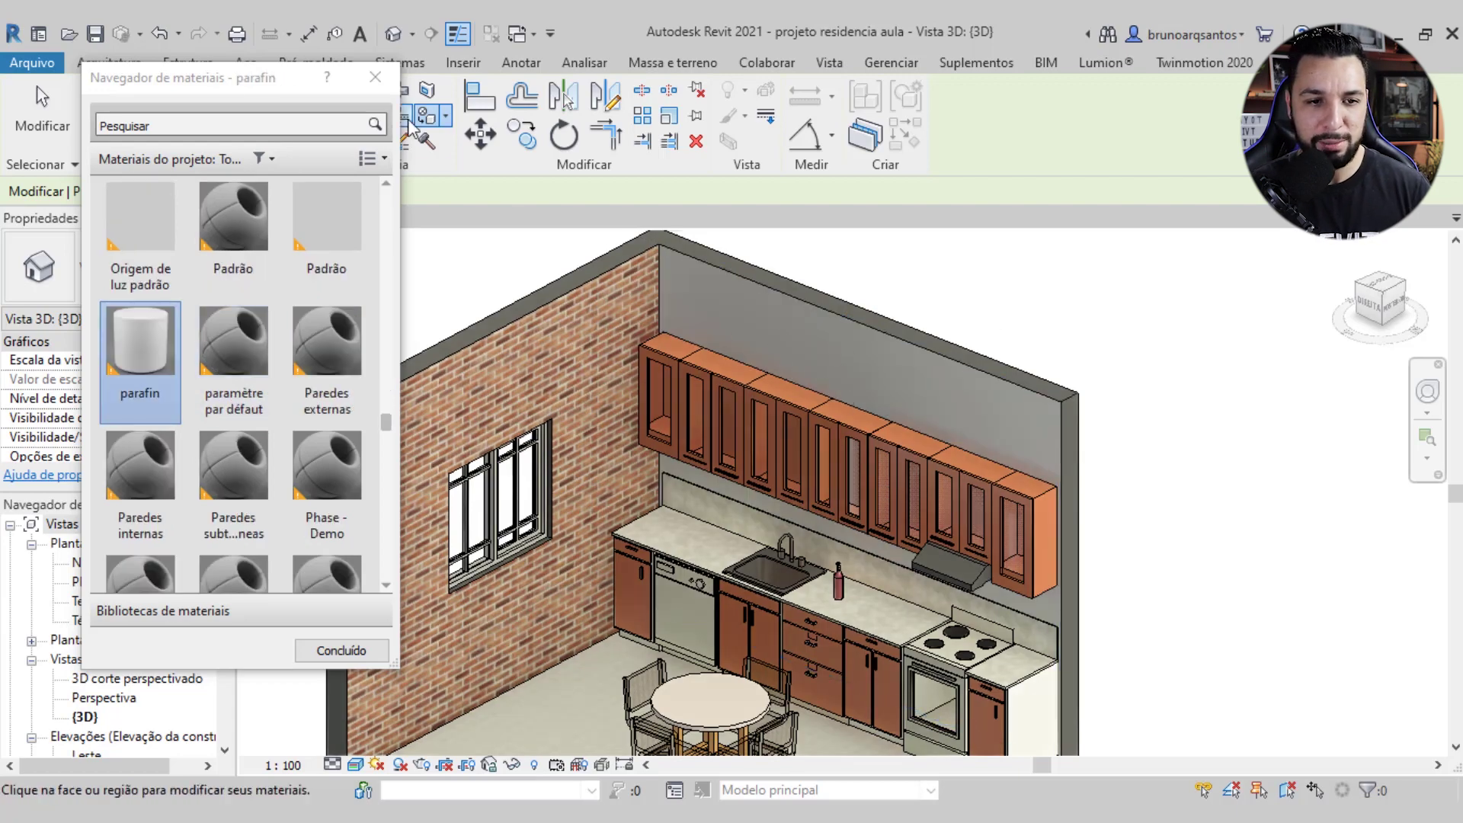
pyautogui.click(375, 77)
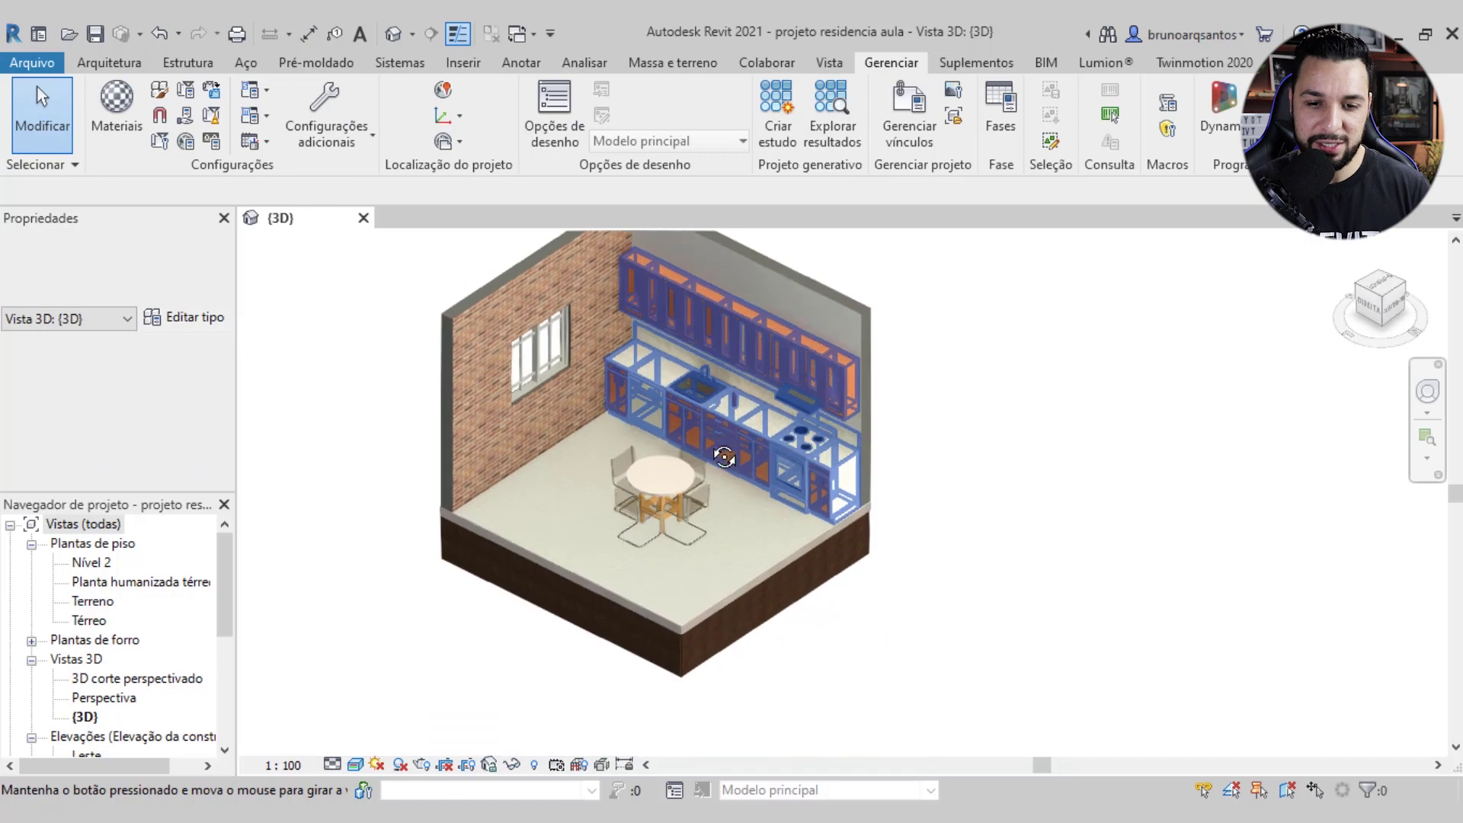
# Select the kitchen floor and open its type's layer structure
pyautogui.scroll(2, 675, 639)
pyautogui.scroll(-1, 676, 675)
pyautogui.scroll(-1, 682, 663)
pyautogui.scroll(-1, 690, 656)
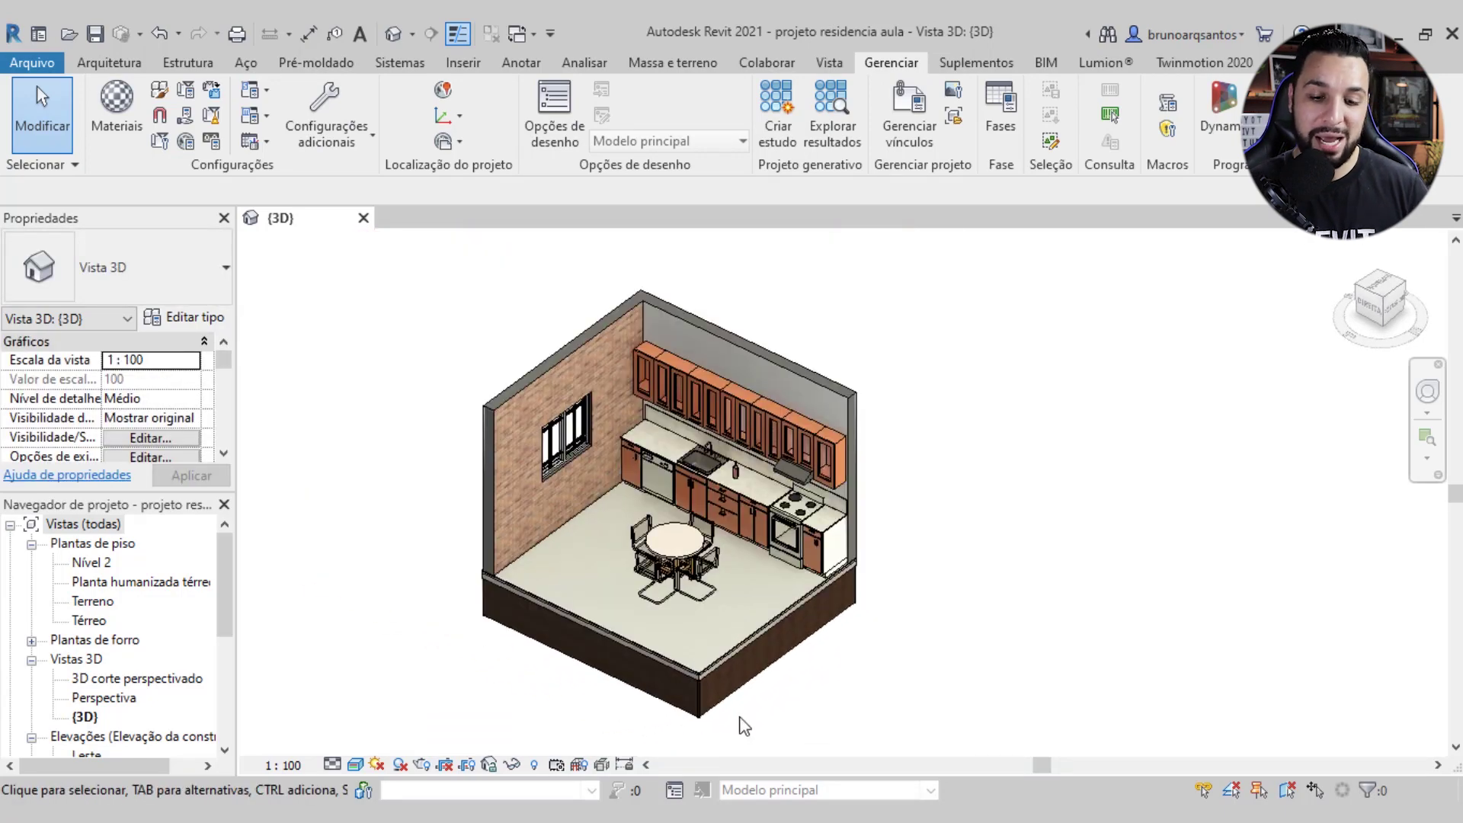
pyautogui.scroll(2, 707, 666)
pyautogui.click(724, 654)
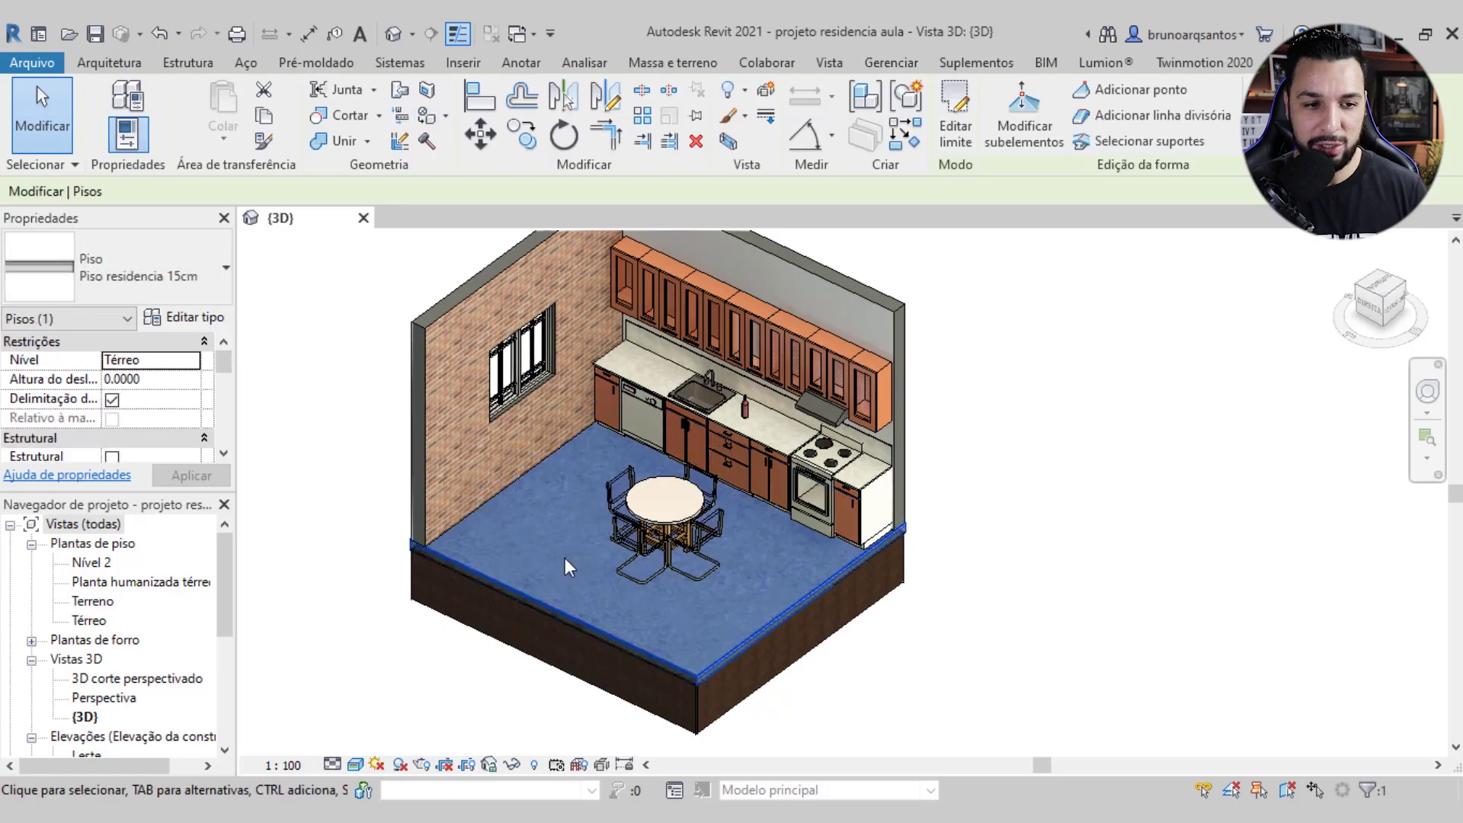
pyautogui.click(221, 325)
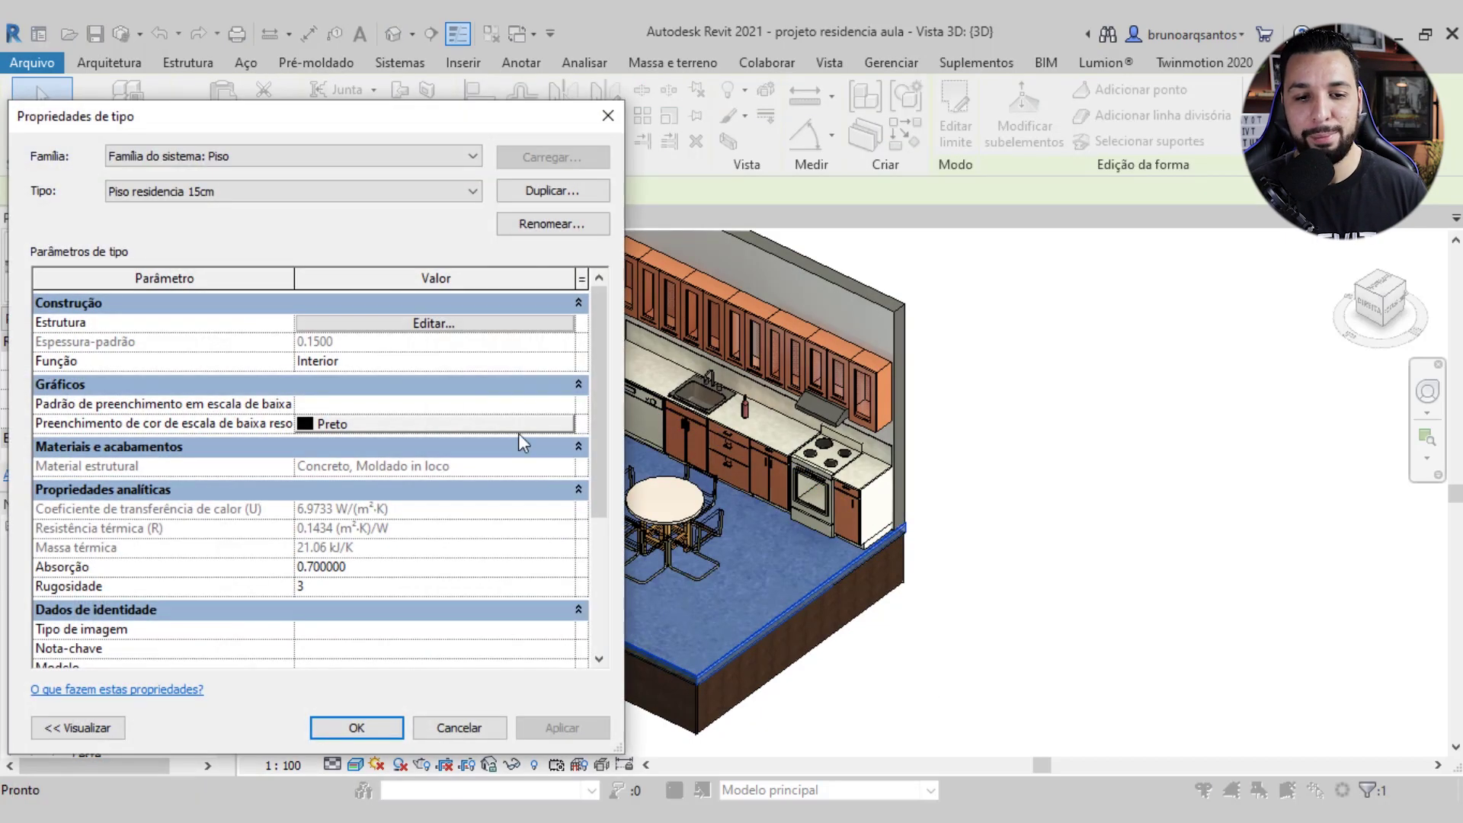
pyautogui.moveTo(492, 126); pyautogui.dragTo(519, 128)
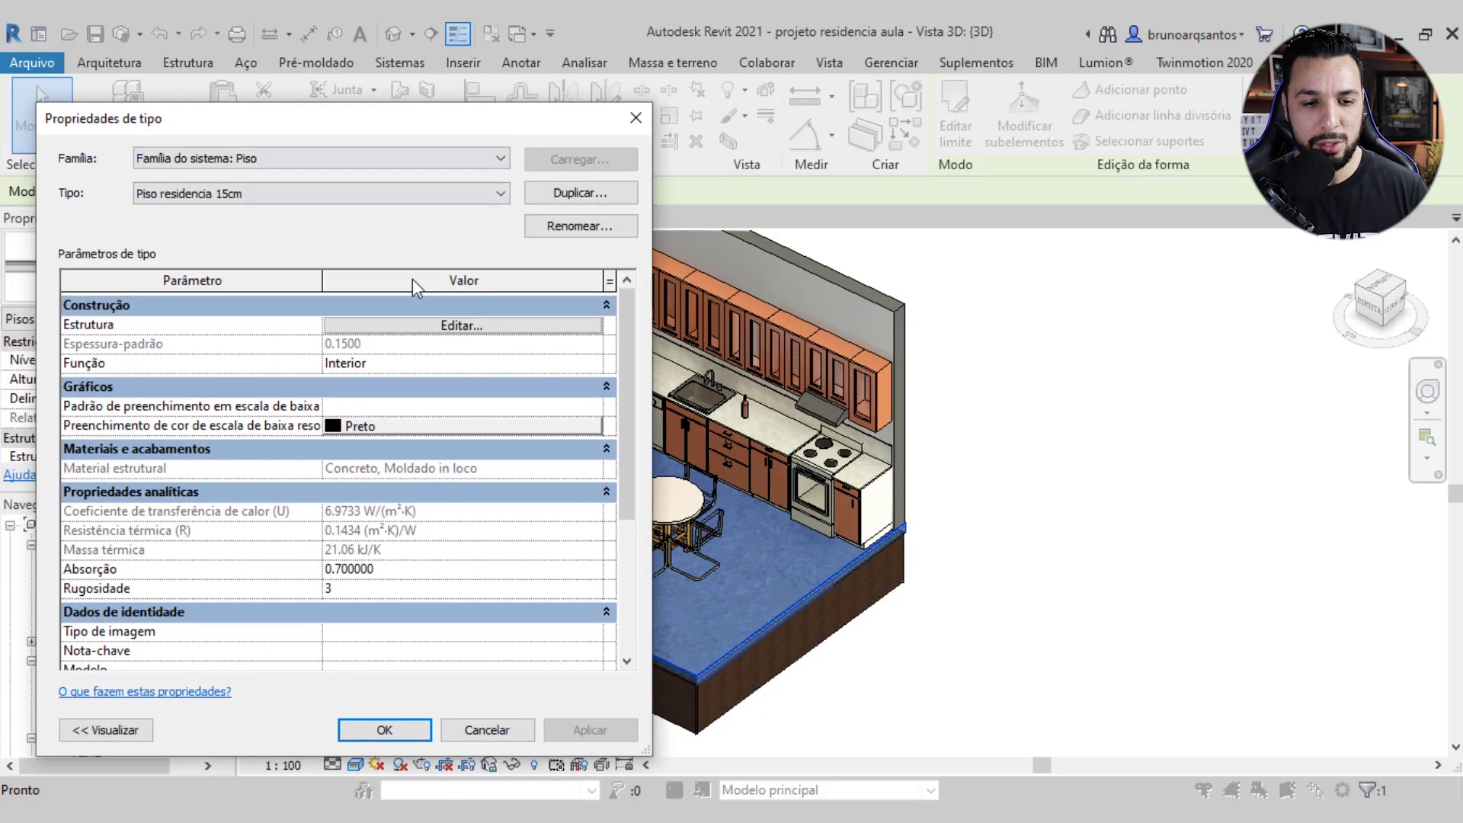
pyautogui.click(450, 329)
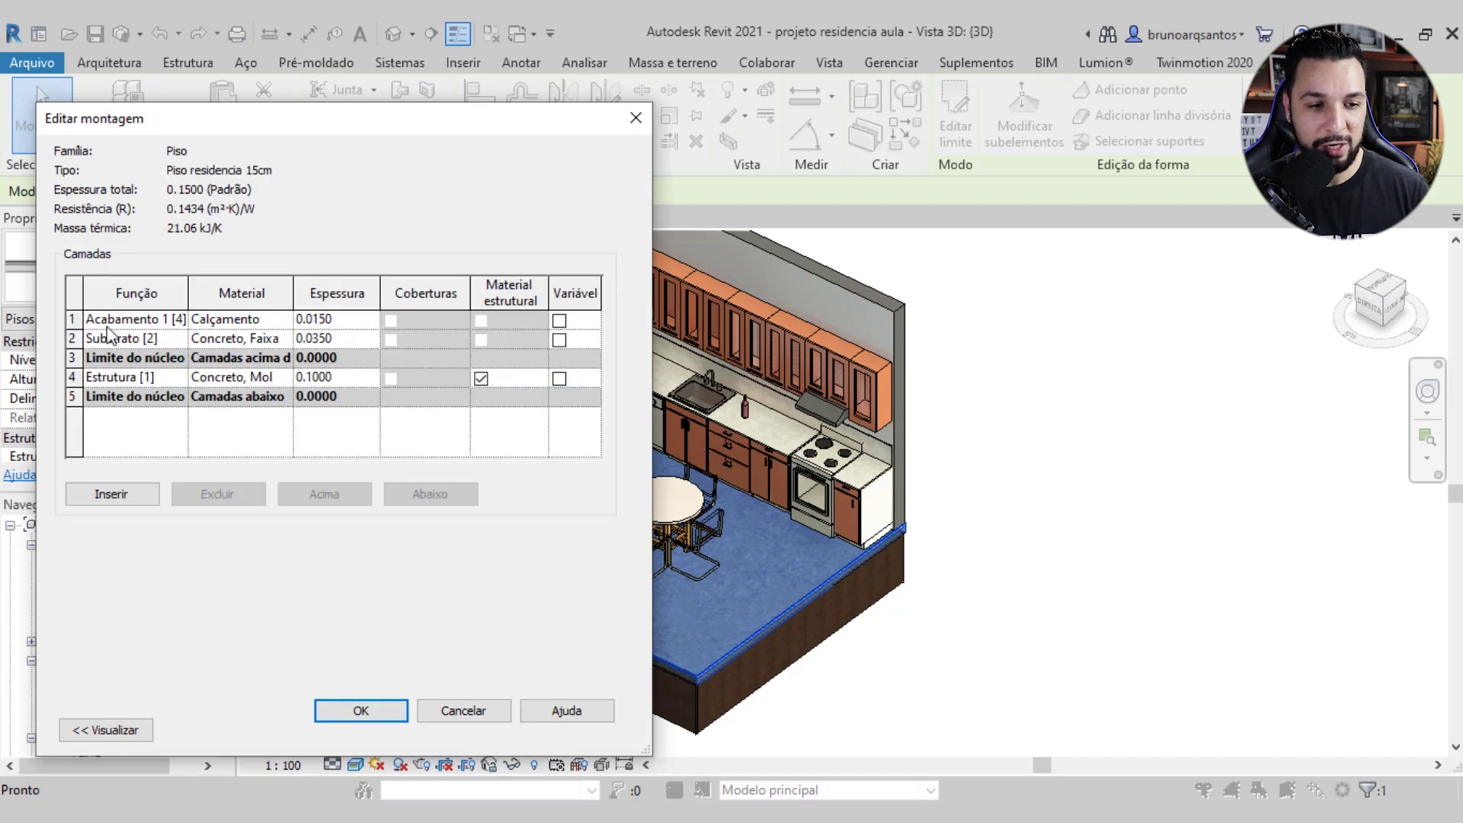
# Assign Placa de forro 600 x 600 to the top finish layer and confirm all dialogs
pyautogui.click(135, 326)
pyautogui.click(330, 321)
pyautogui.click(283, 323)
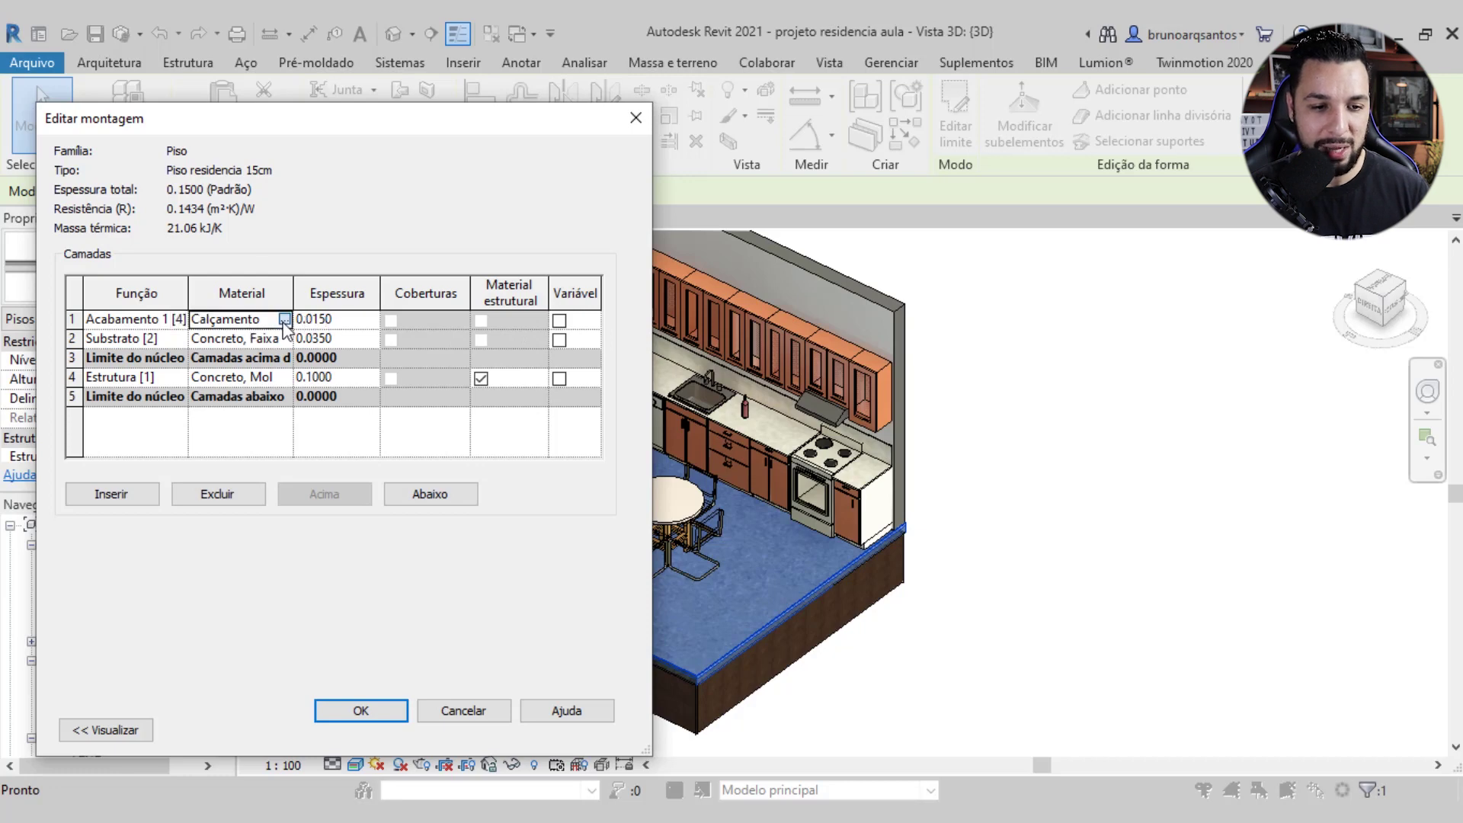
pyautogui.click(284, 320)
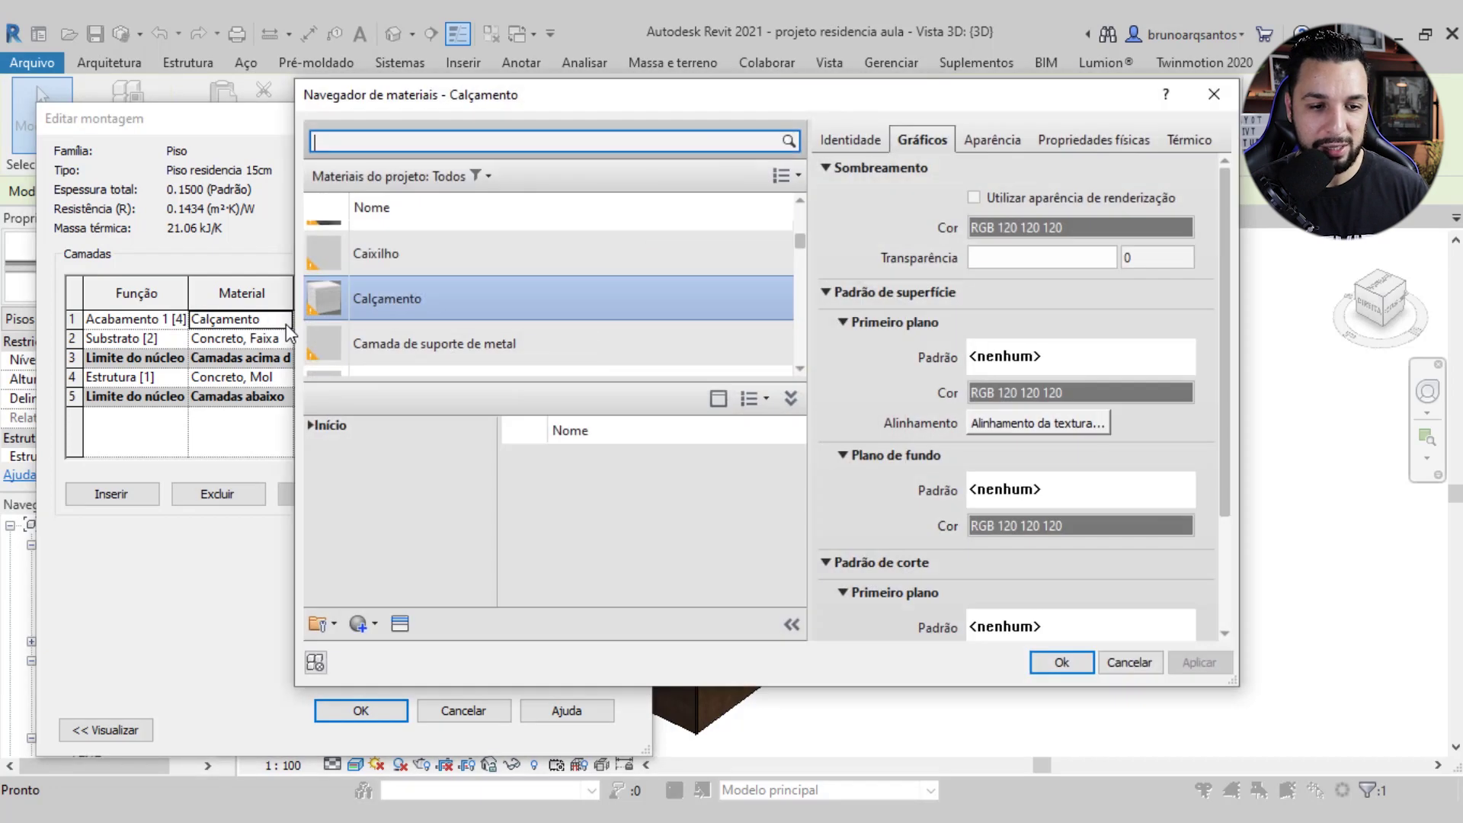
pyautogui.scroll(1, 520, 297)
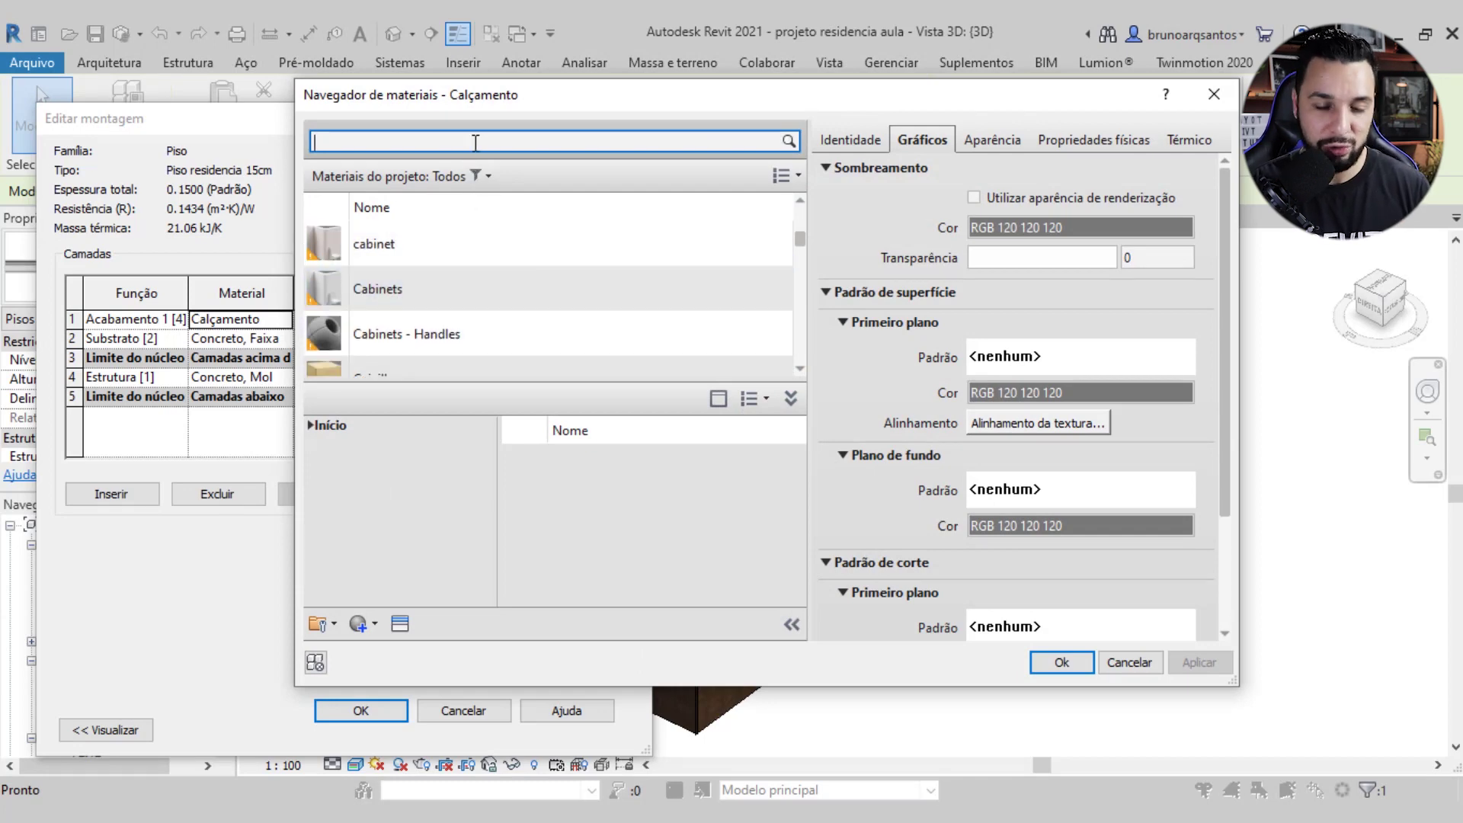
pyautogui.write('forro')
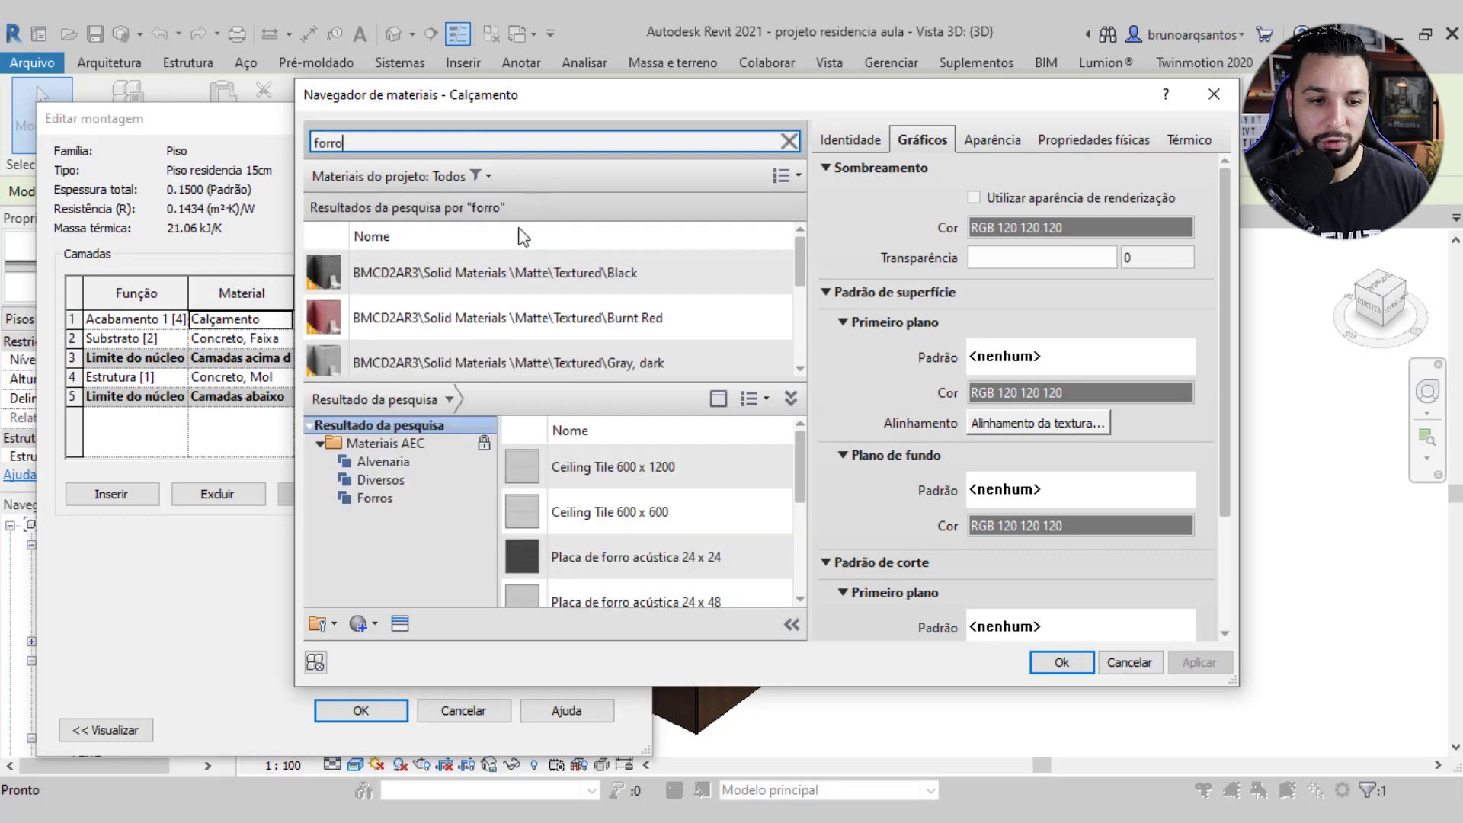
pyautogui.scroll(-3, 523, 319)
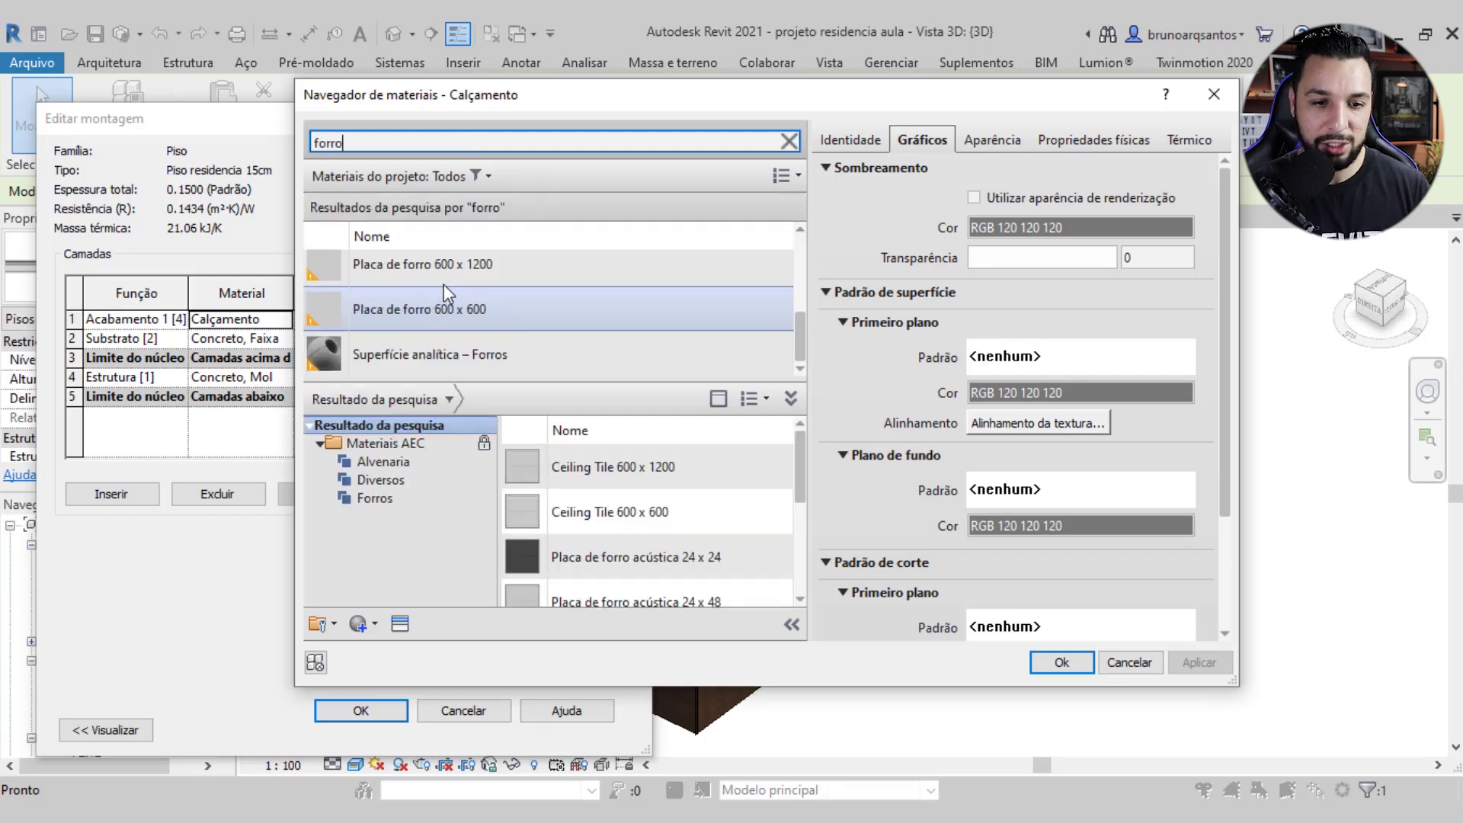
pyautogui.click(496, 334)
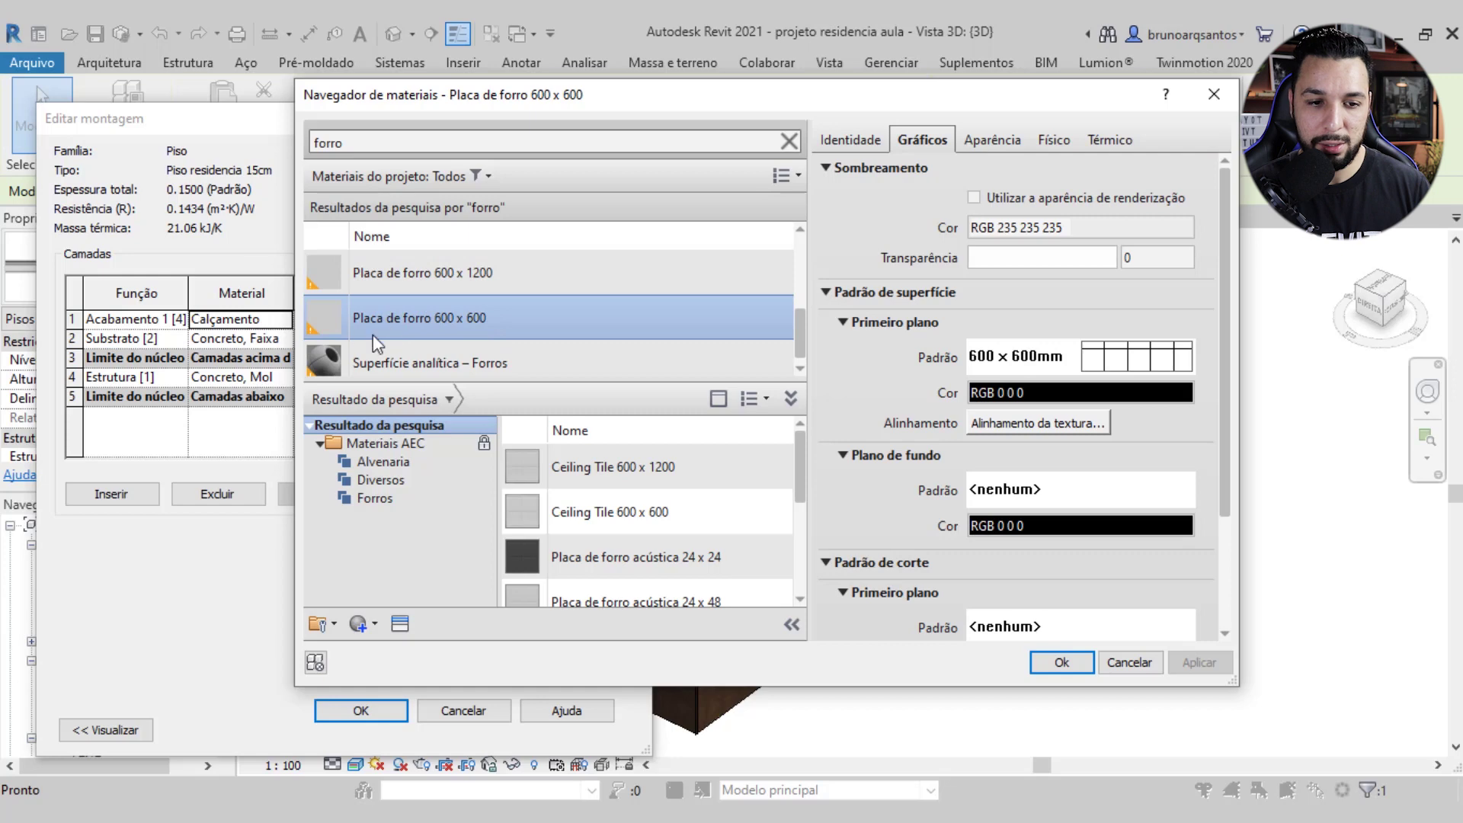
pyautogui.click(1083, 671)
pyautogui.click(360, 711)
pyautogui.click(590, 729)
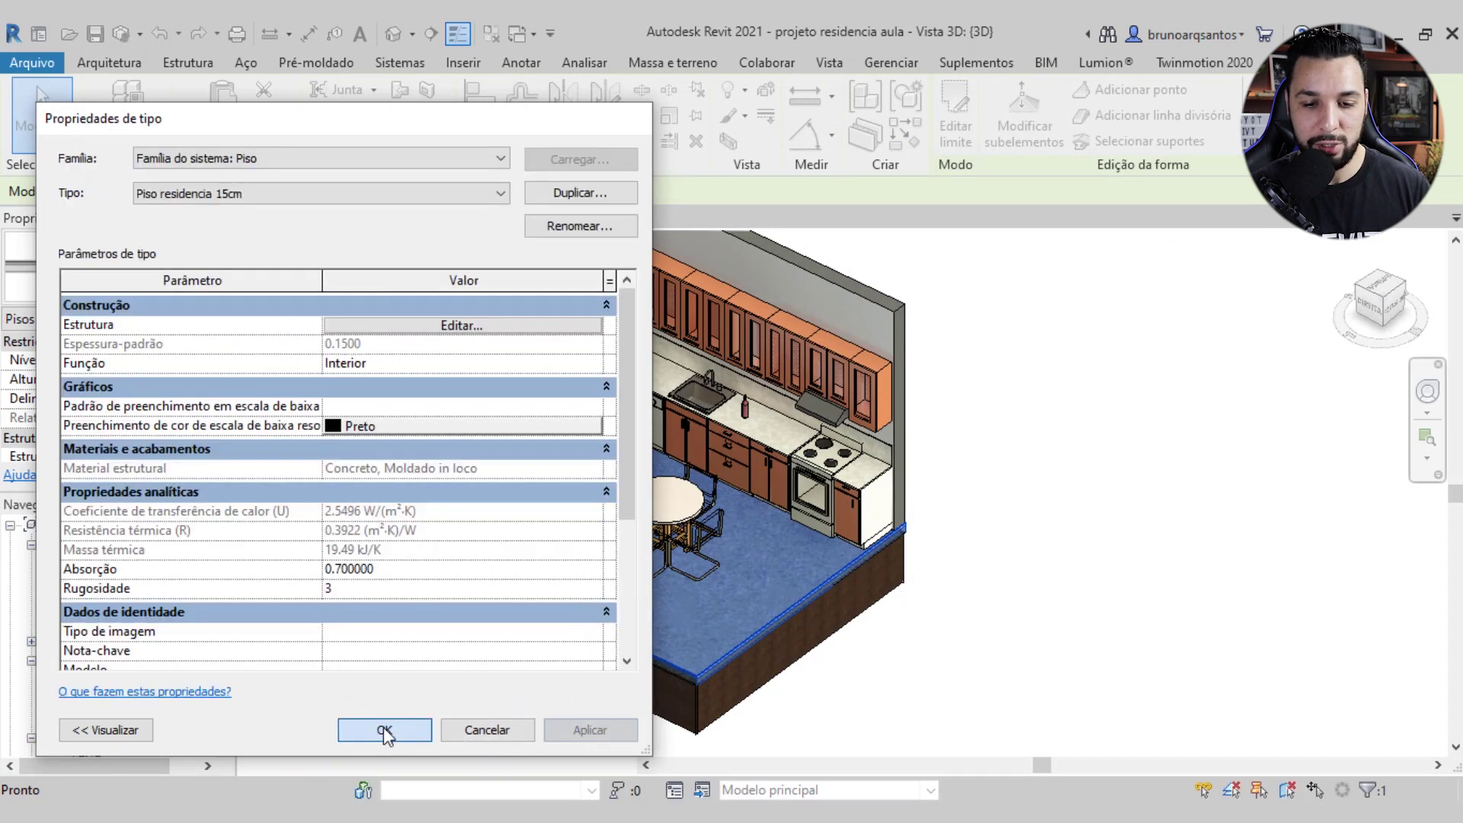
pyautogui.click(379, 730)
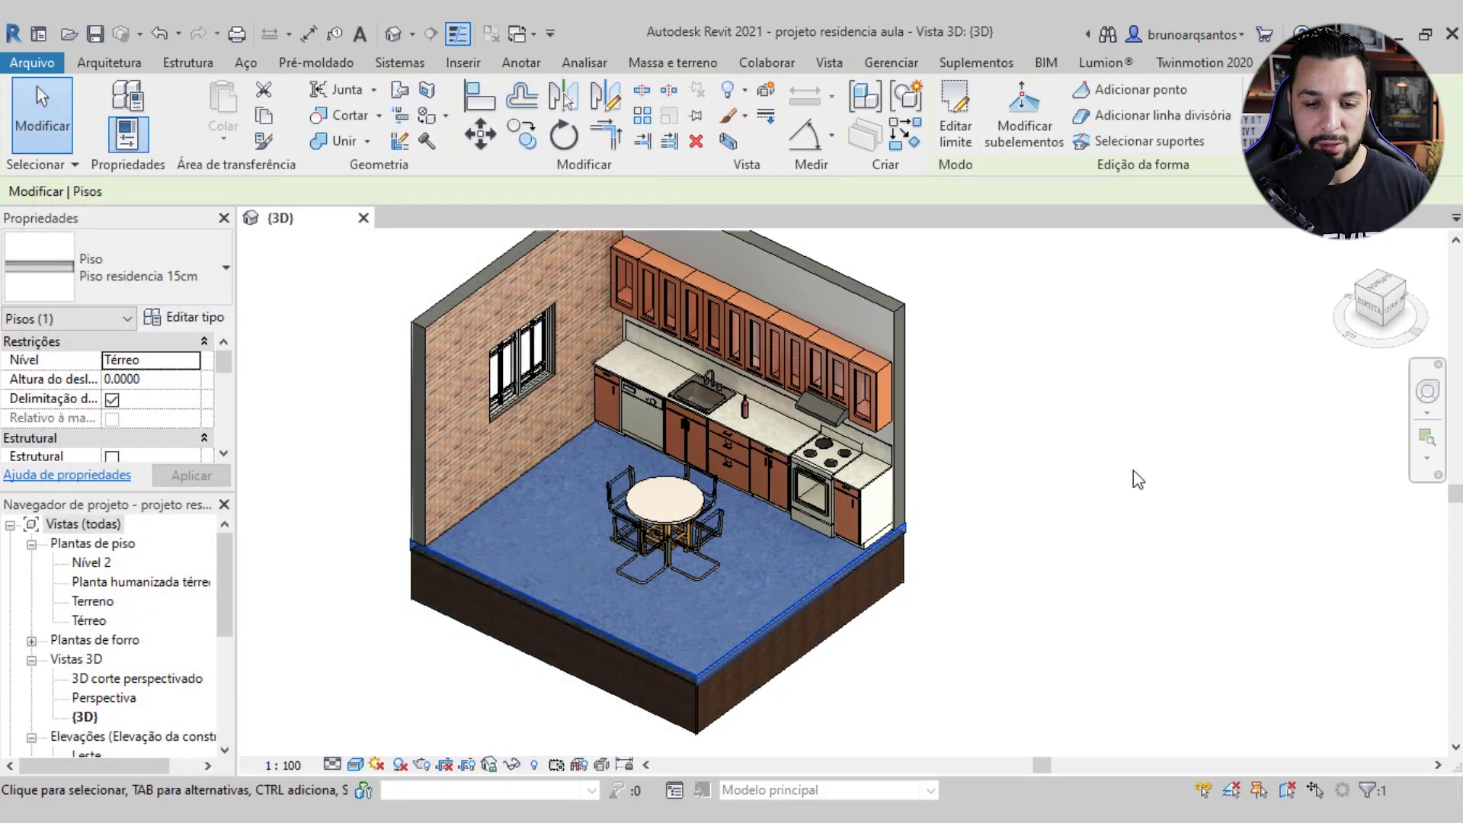
# Deselect the floor and orbit the {3D} kitchen cutaway to a new angle
pyautogui.click(1031, 394)
pyautogui.scroll(2, 817, 534)
pyautogui.scroll(-1, 817, 534)
pyautogui.scroll(-1, 801, 556)
pyautogui.scroll(-1, 785, 574)
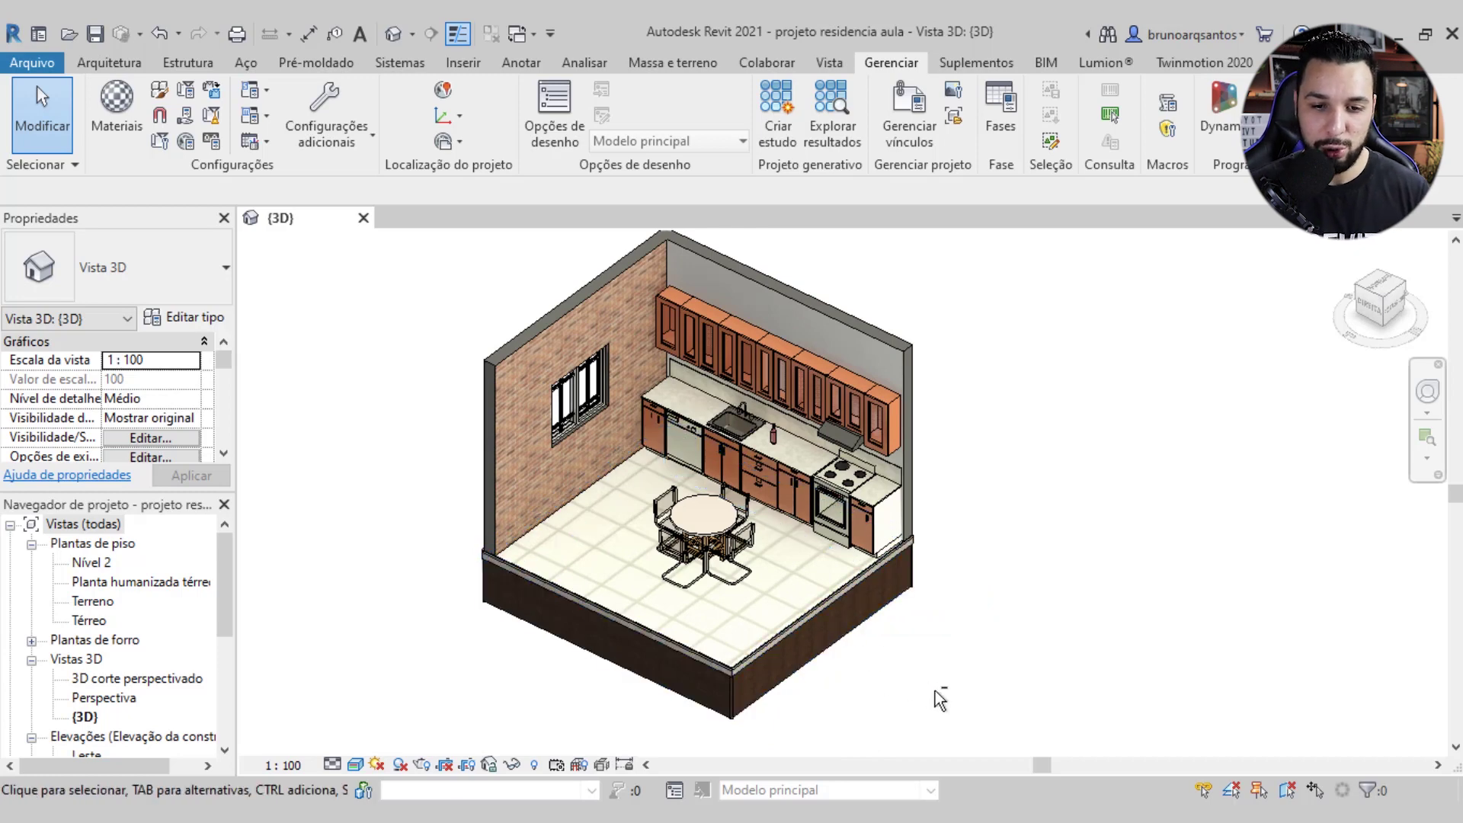
pyautogui.keyDown('shift'); pyautogui.moveTo(935, 690); pyautogui.dragTo(983, 685, button='middle'); pyautogui.keyUp('shift')
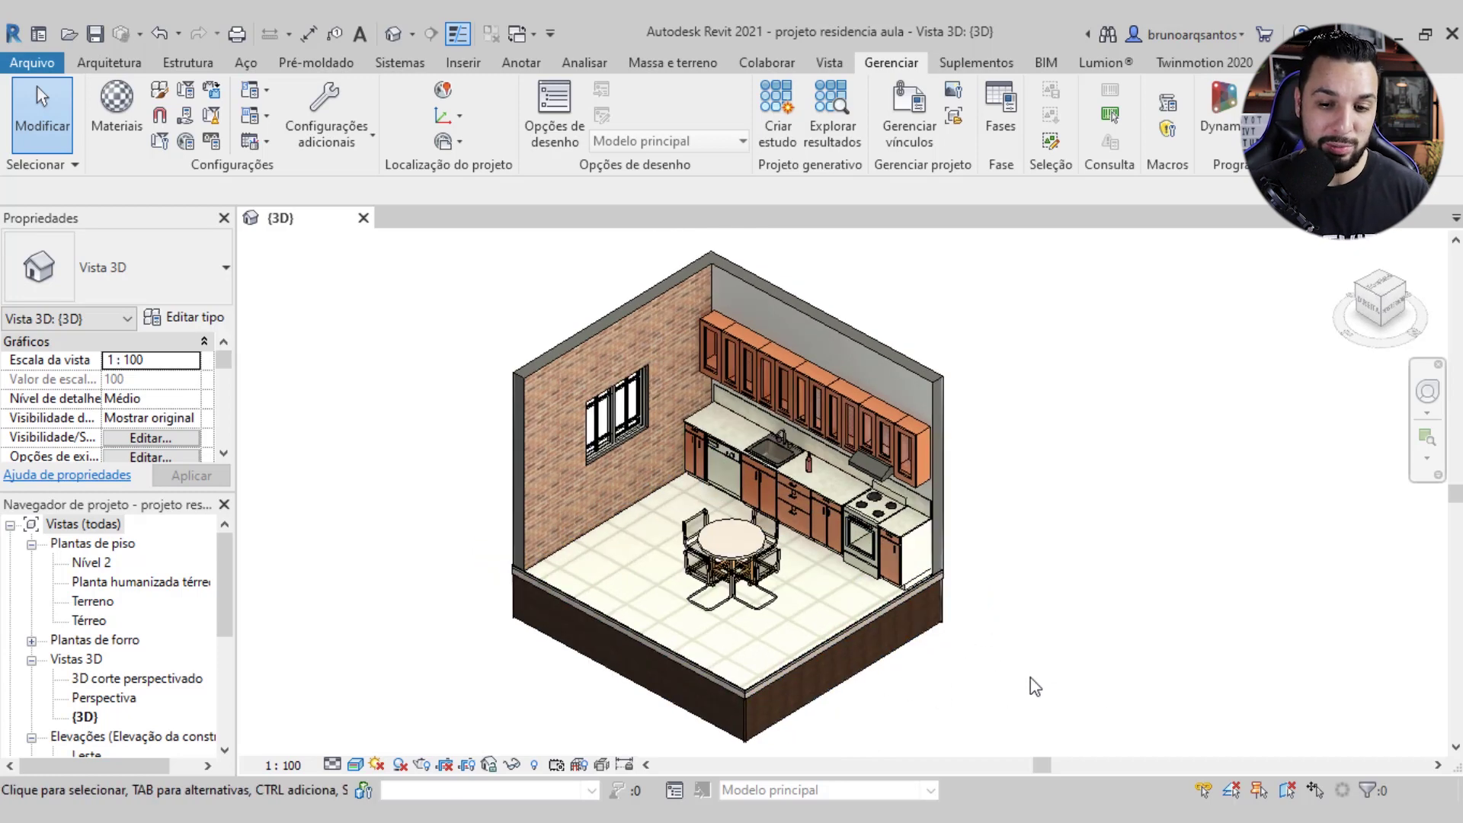
pyautogui.moveTo(1010, 654)
pyautogui.keyDown('shift'); pyautogui.mouseDown(button='middle')
pyautogui.moveTo(1022, 620)
pyautogui.moveTo(993, 542)
pyautogui.moveTo(1038, 579)
pyautogui.mouseUp(button='middle'); pyautogui.keyUp('shift')
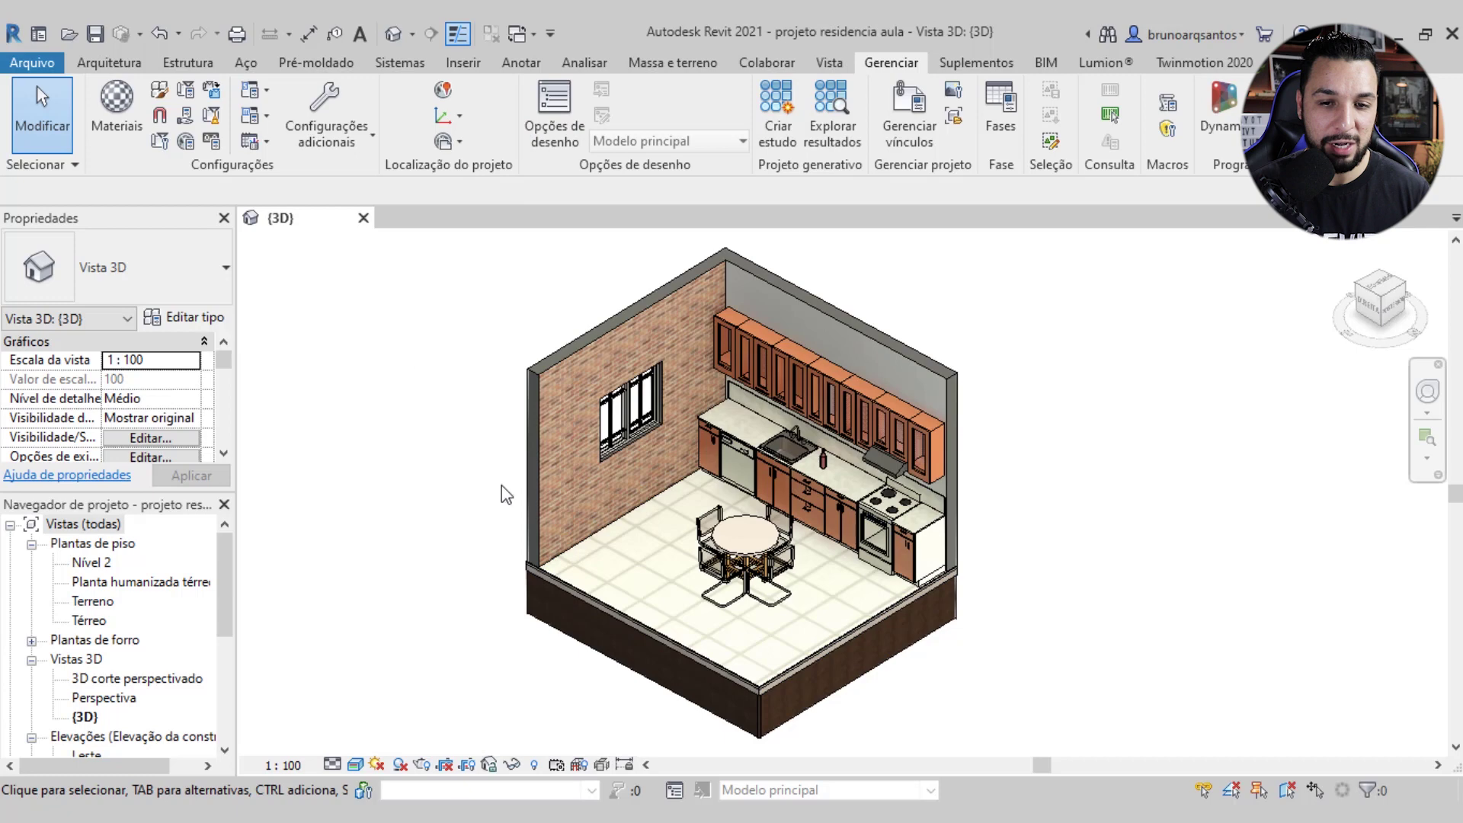
pyautogui.click(829, 68)
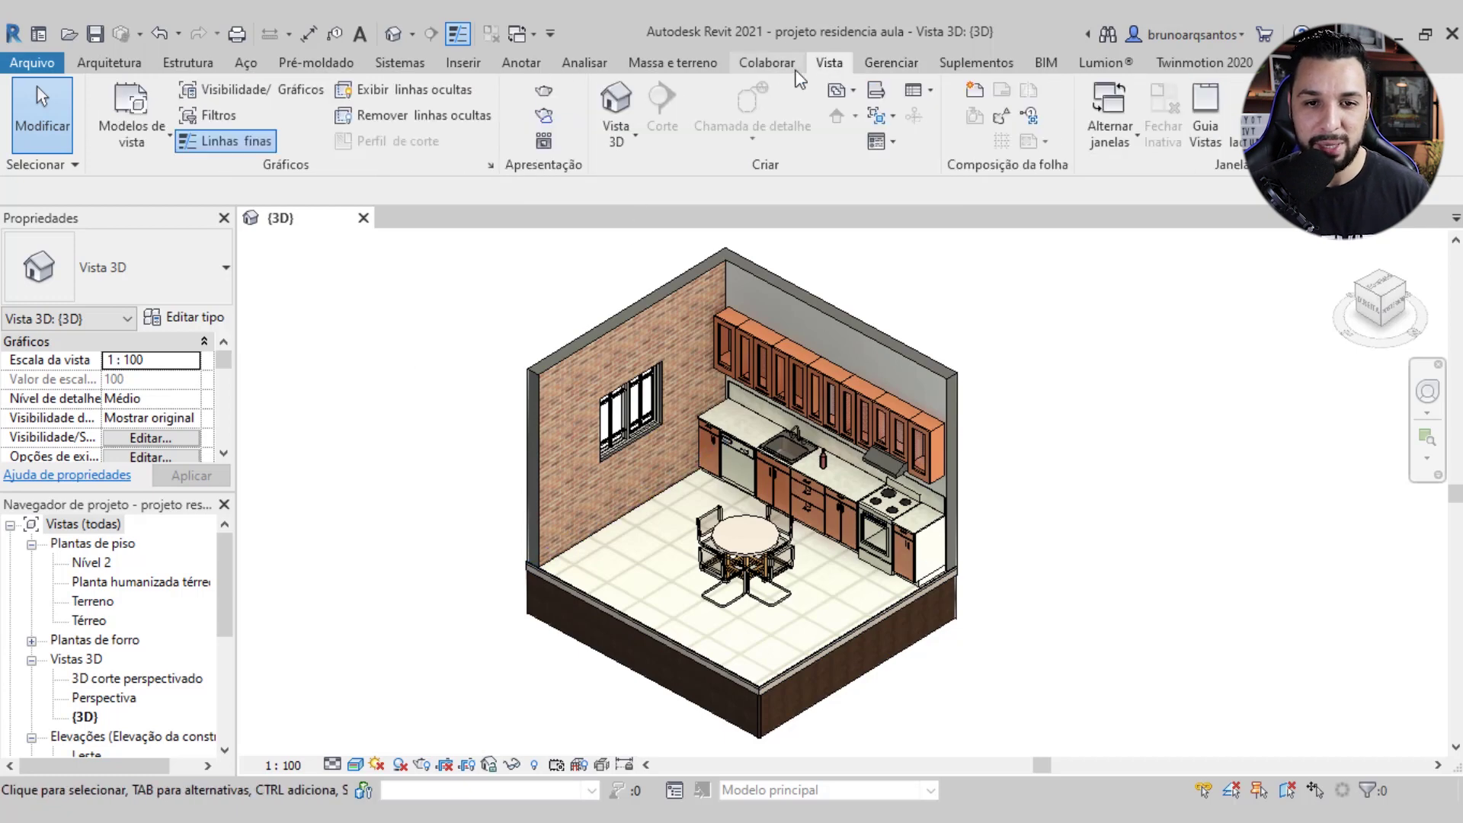
# Render the kitchen cutaway at Melhor quality with 150 DPI print resolution
pyautogui.click(544, 93)
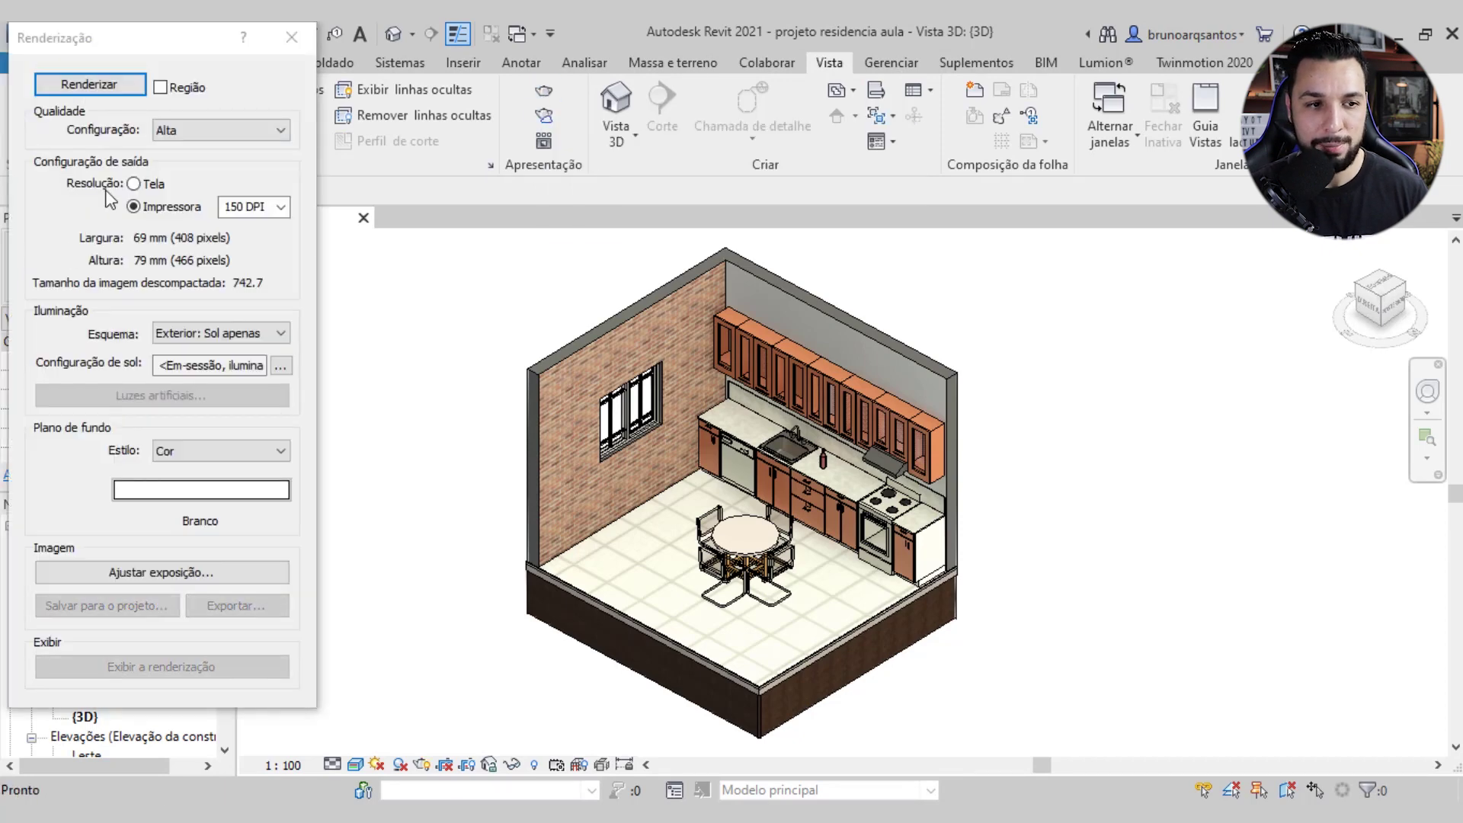
pyautogui.click(172, 130)
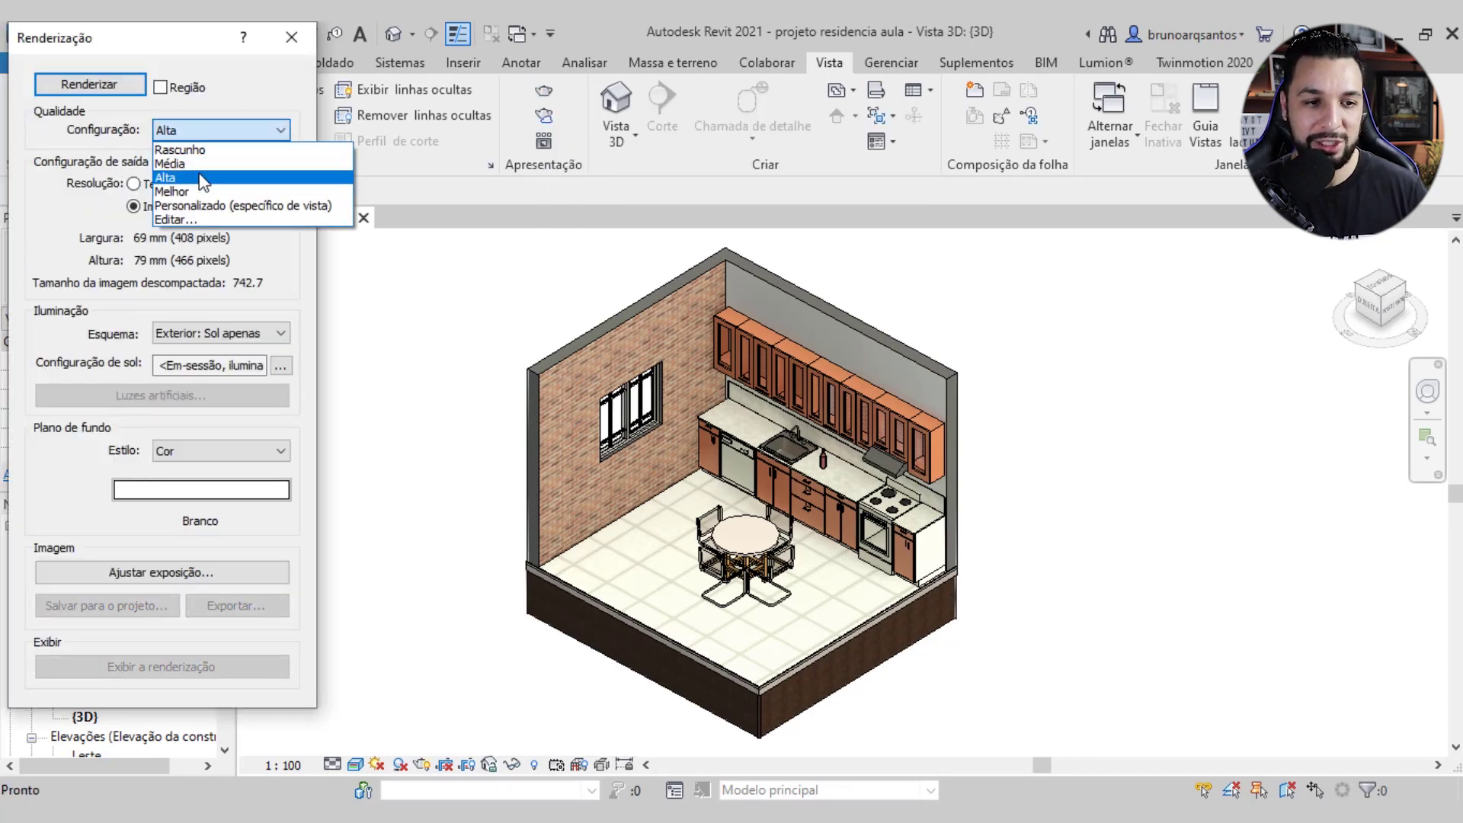
pyautogui.click(189, 192)
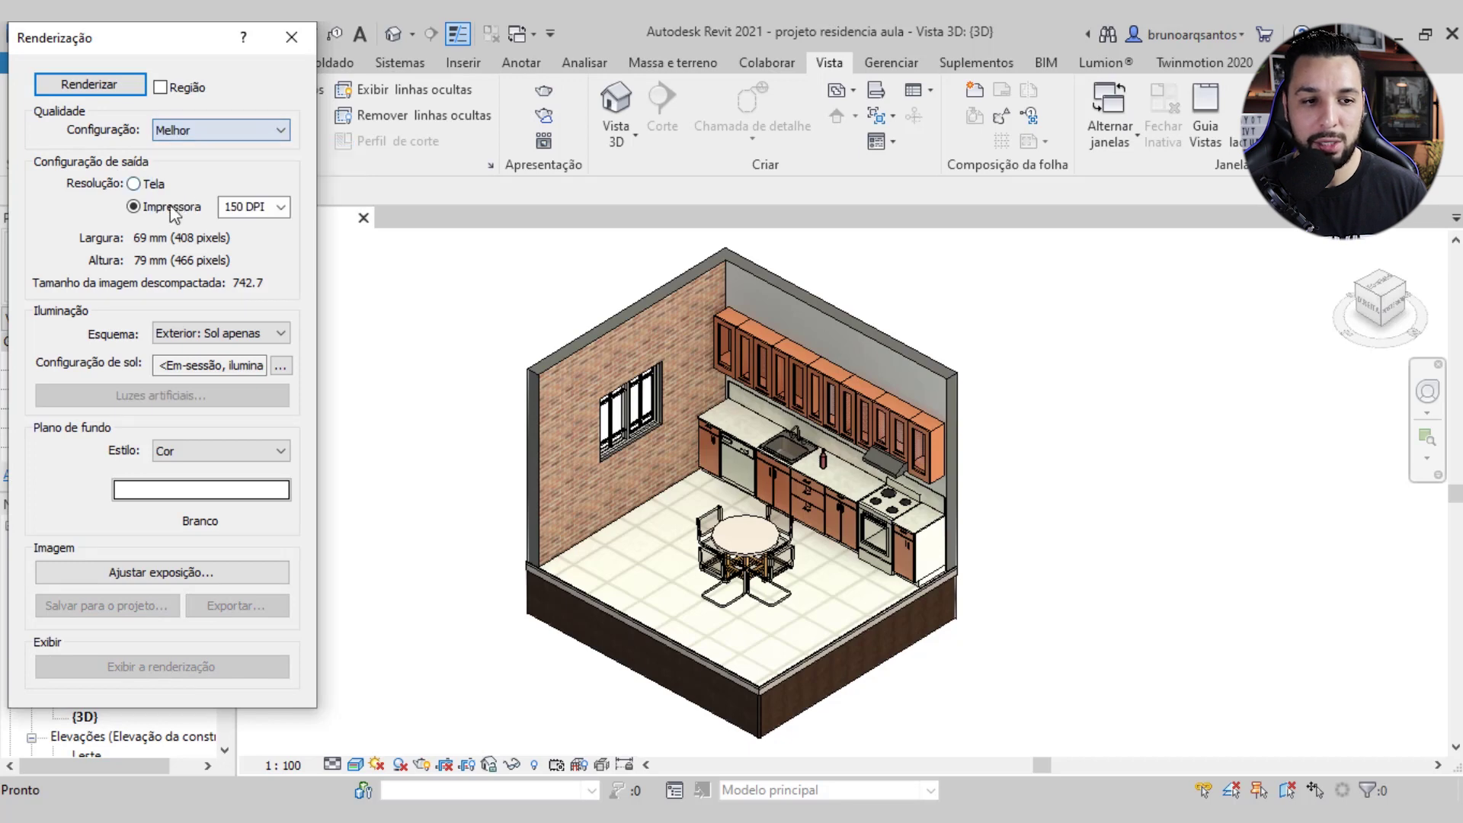
pyautogui.click(263, 214)
pyautogui.click(282, 218)
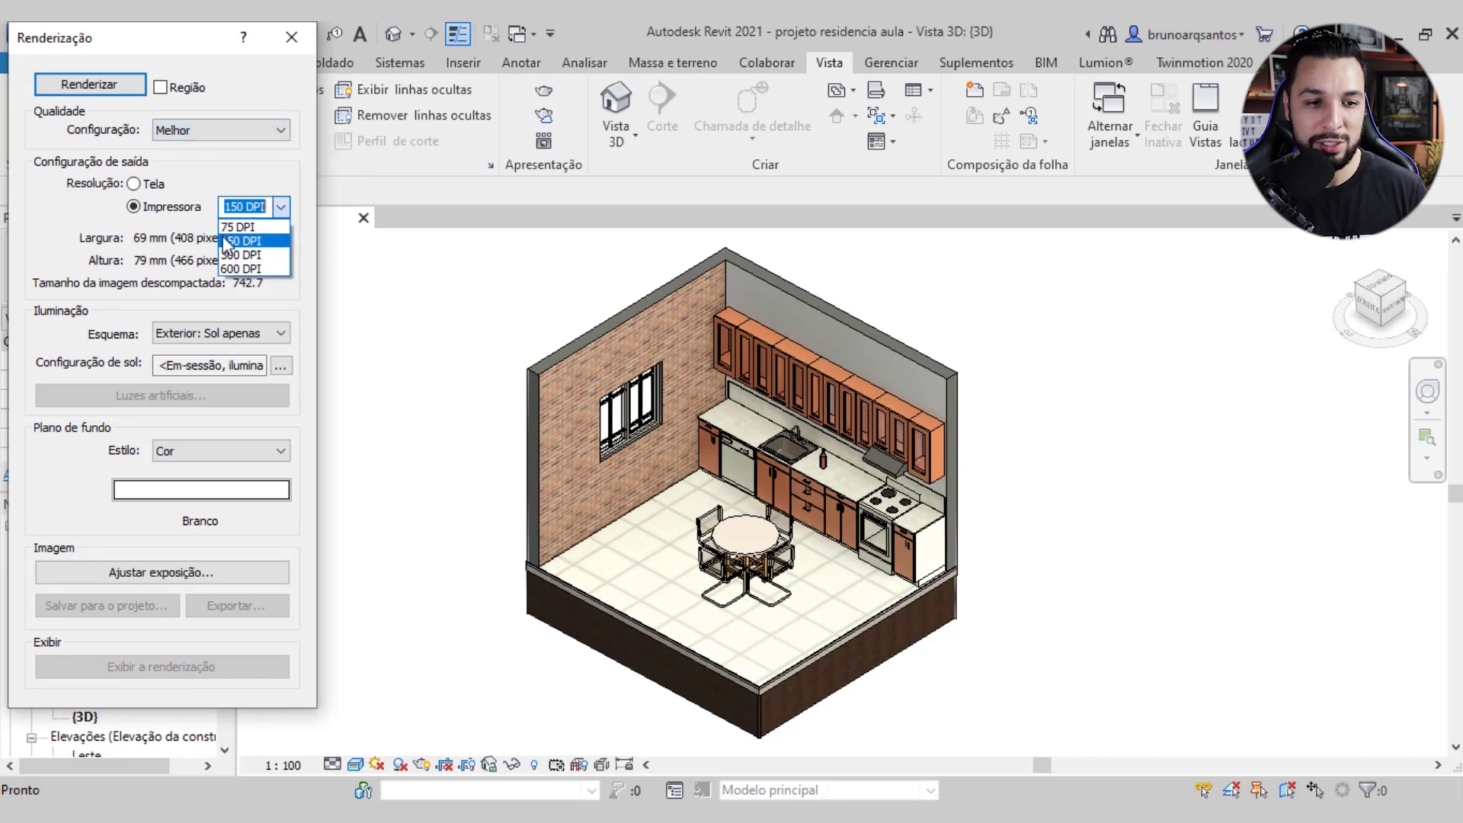
pyautogui.click(236, 251)
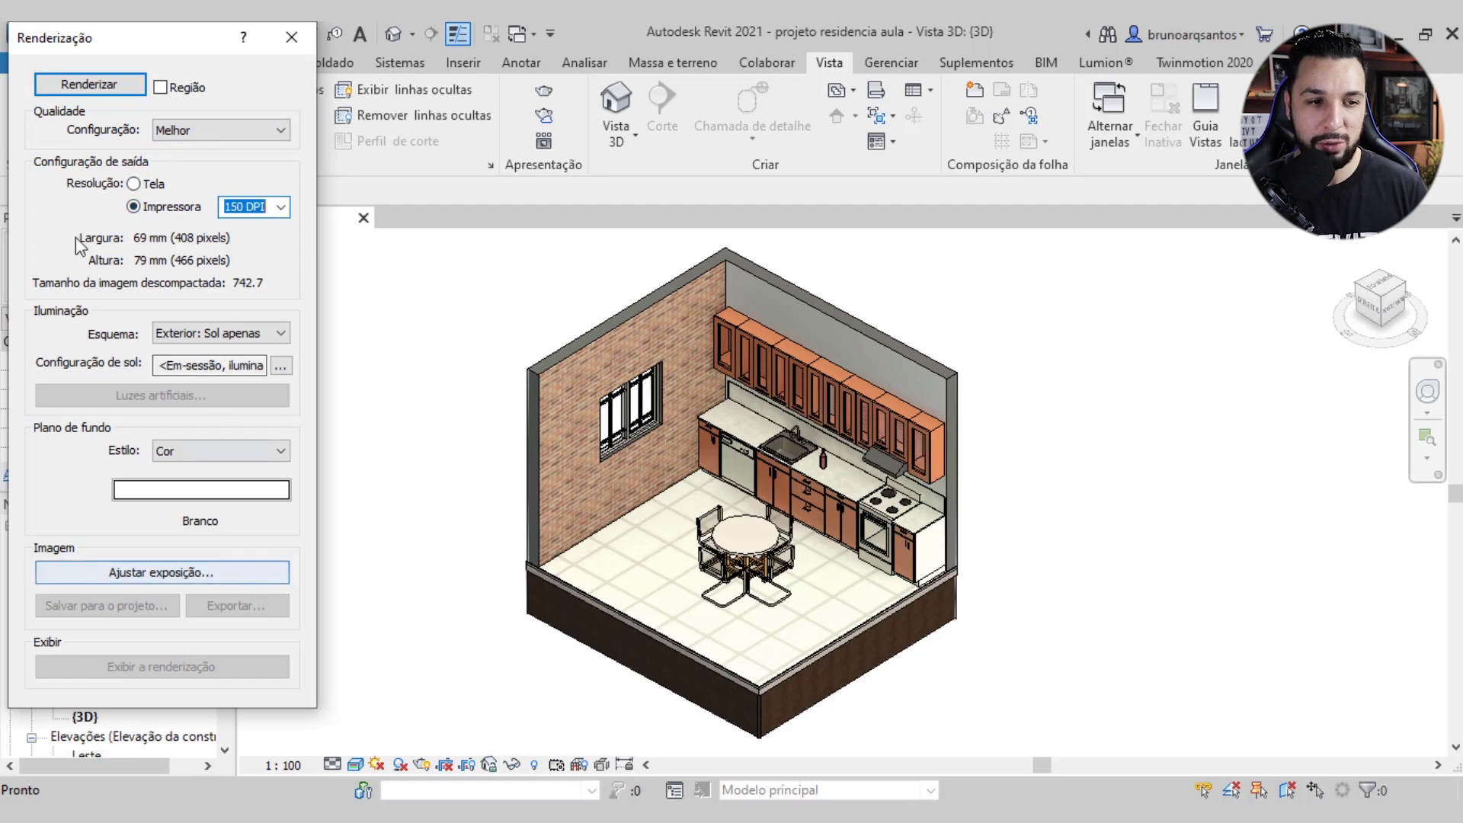
pyautogui.click(92, 88)
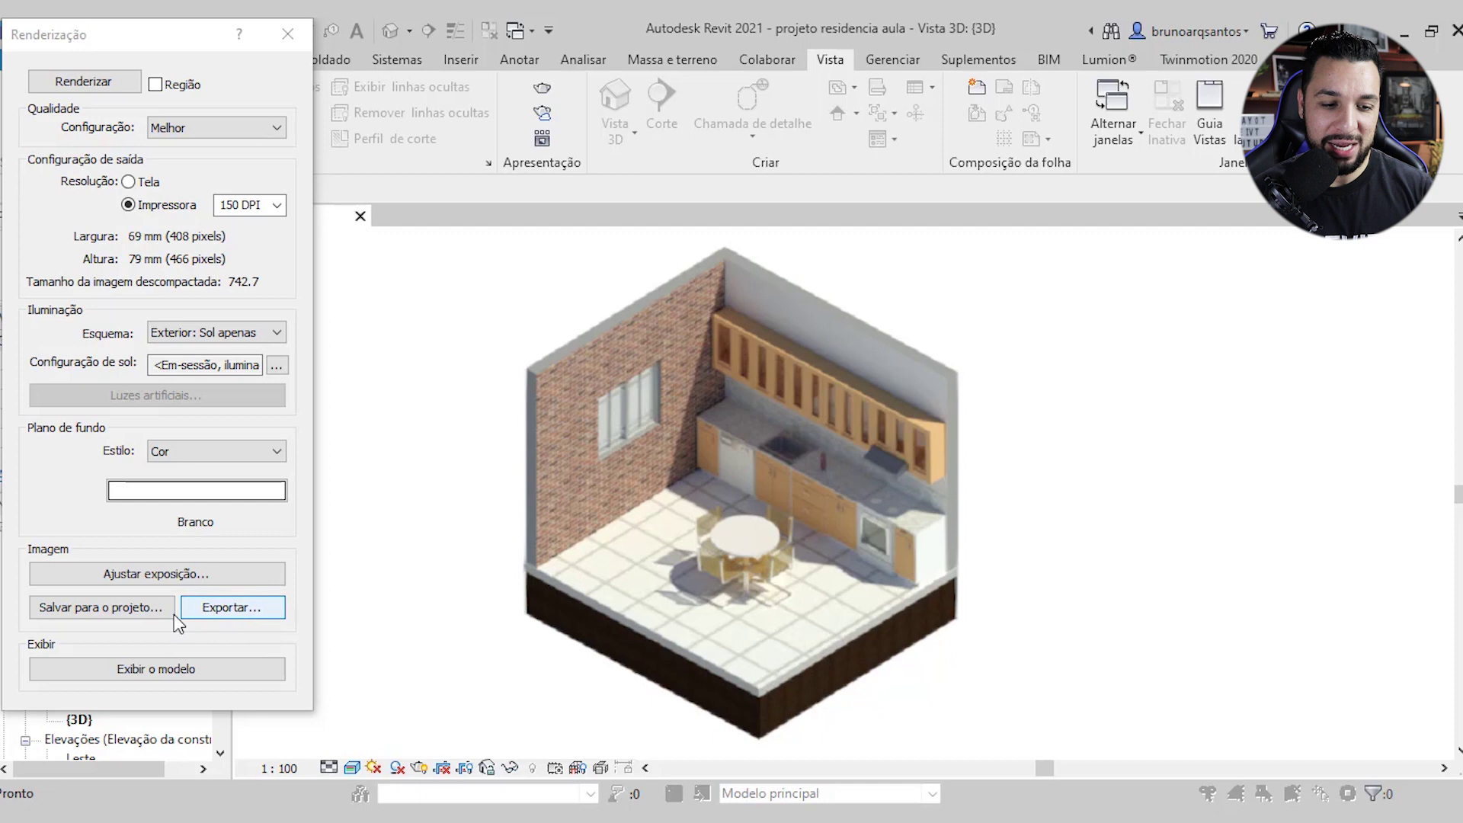
pyautogui.click(95, 611)
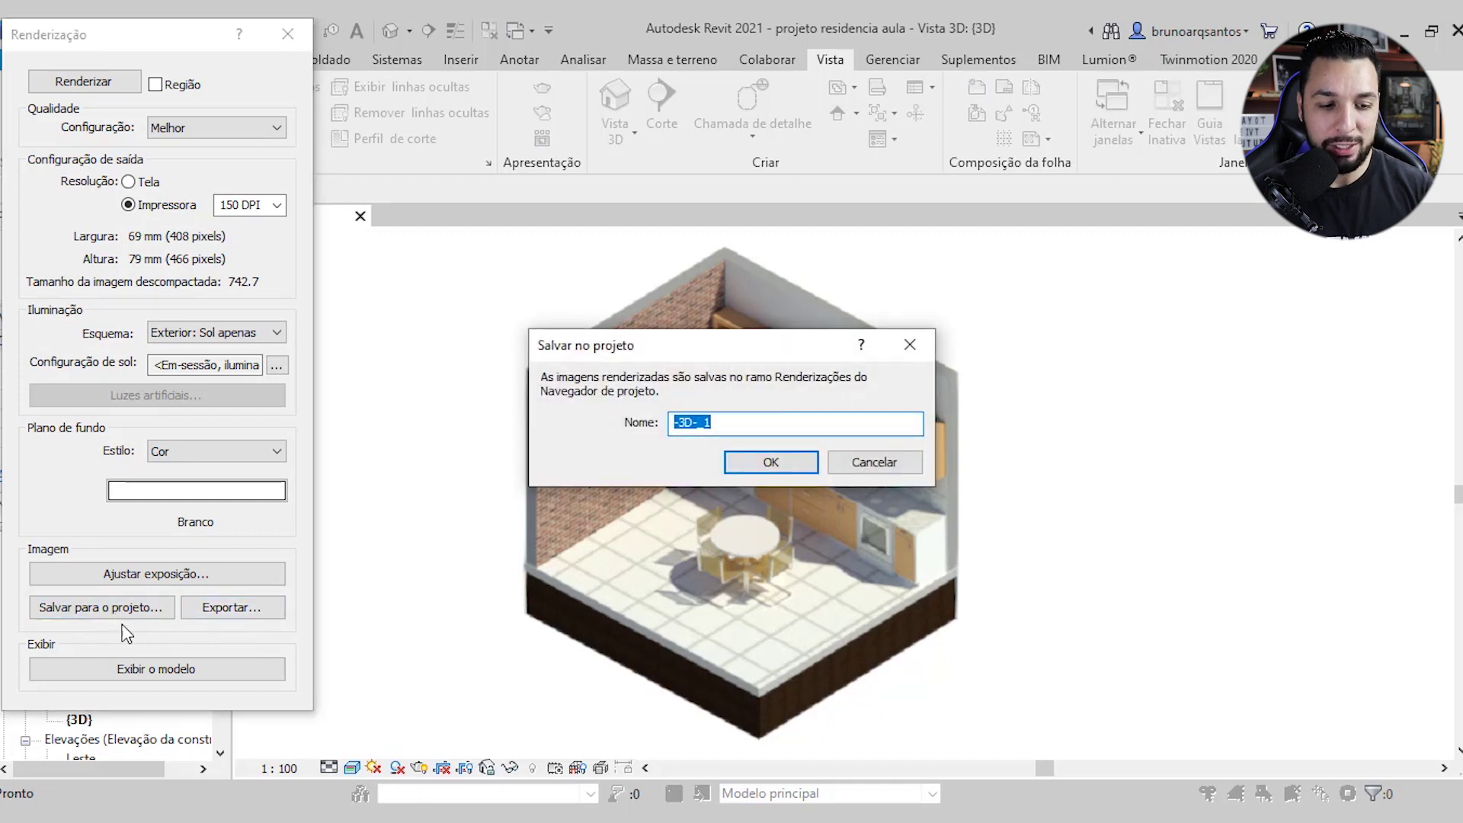
# Save the render into the project as render_materiais and close the render dialog
pyautogui.click(746, 417)
pyautogui.moveTo(743, 421); pyautogui.dragTo(661, 421)
pyautogui.write('render_mate')
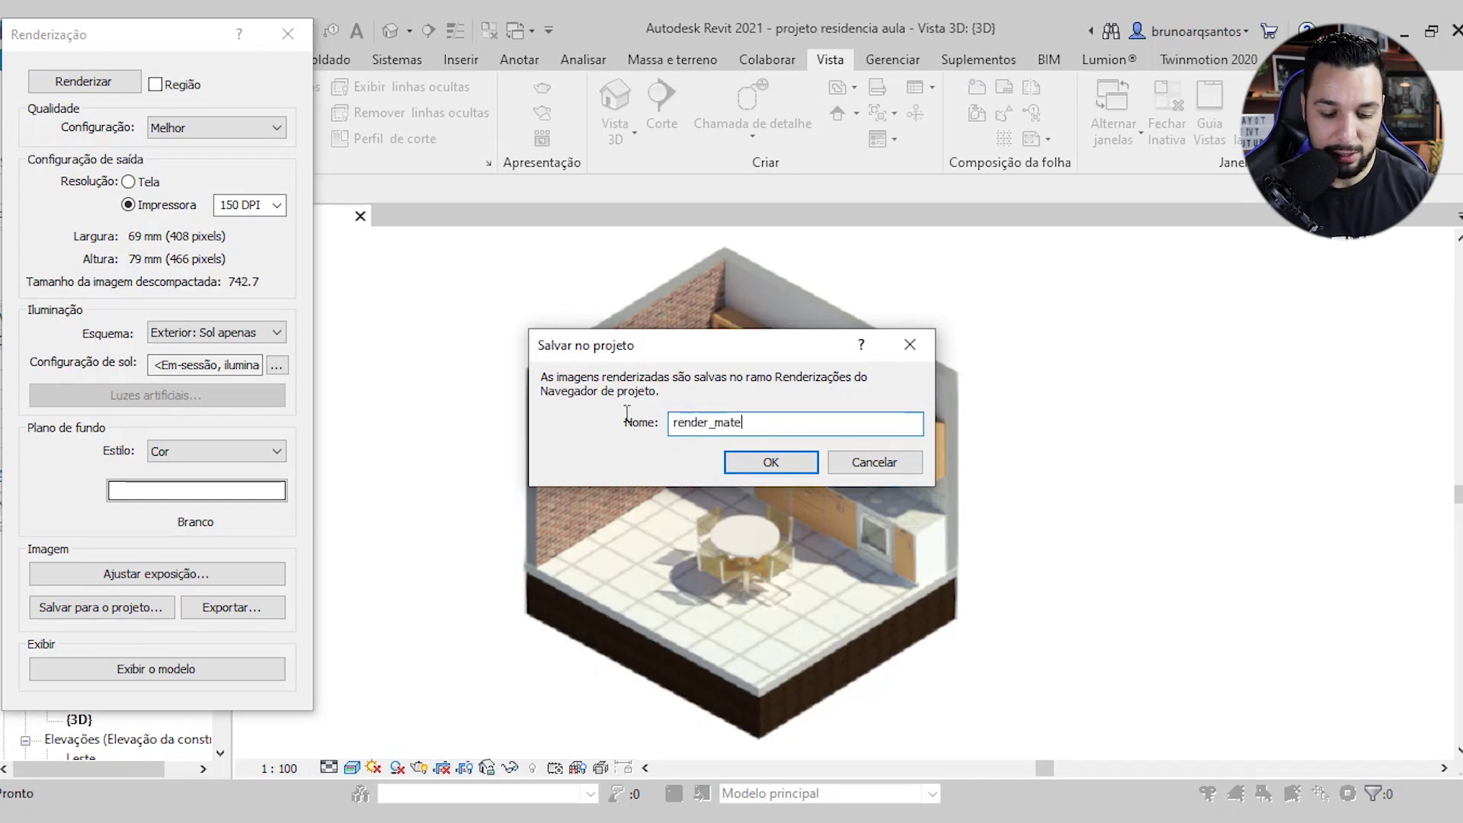
pyautogui.write('l')
pyautogui.click(742, 460)
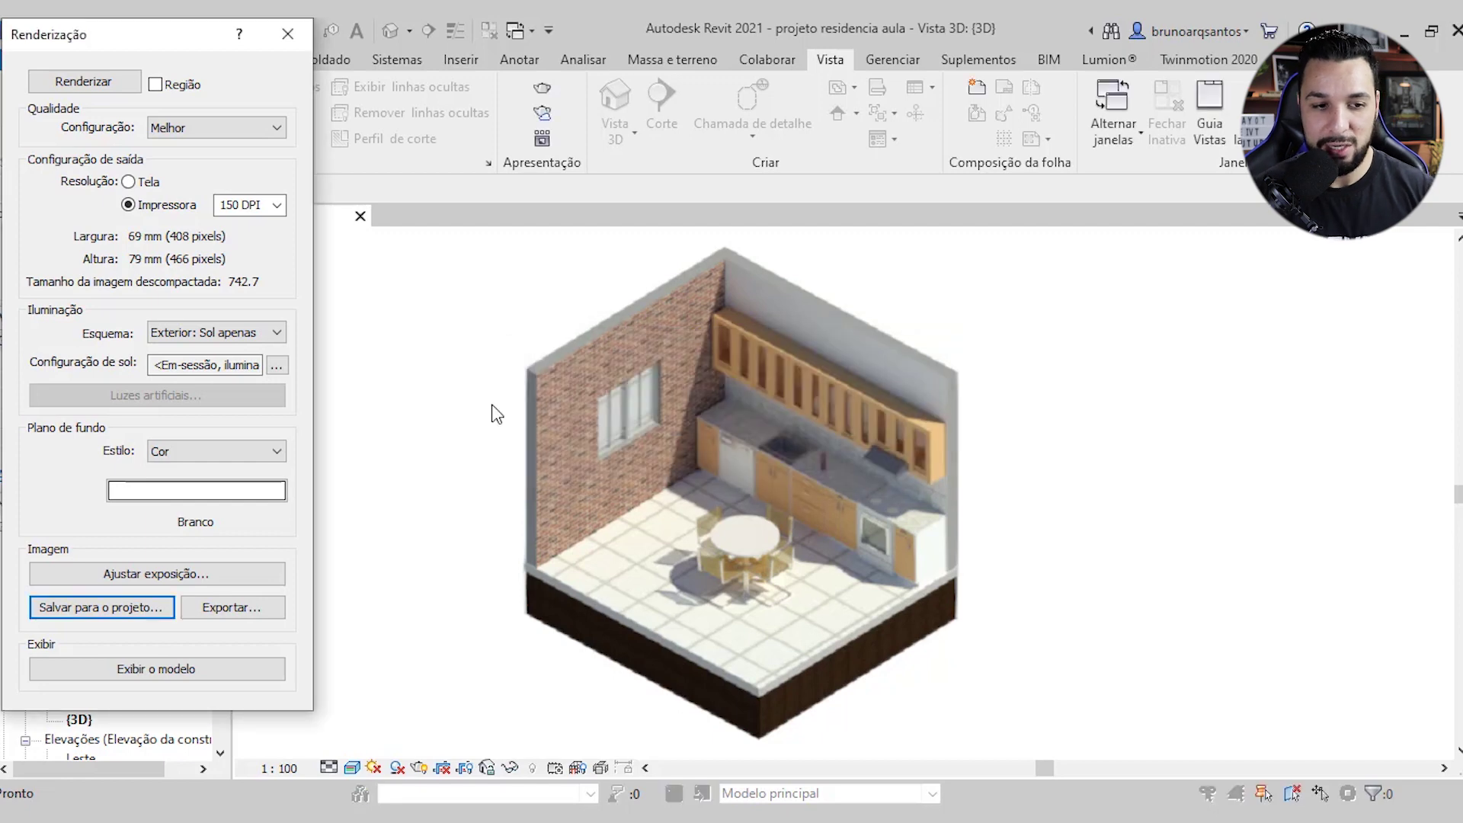
pyautogui.click(287, 30)
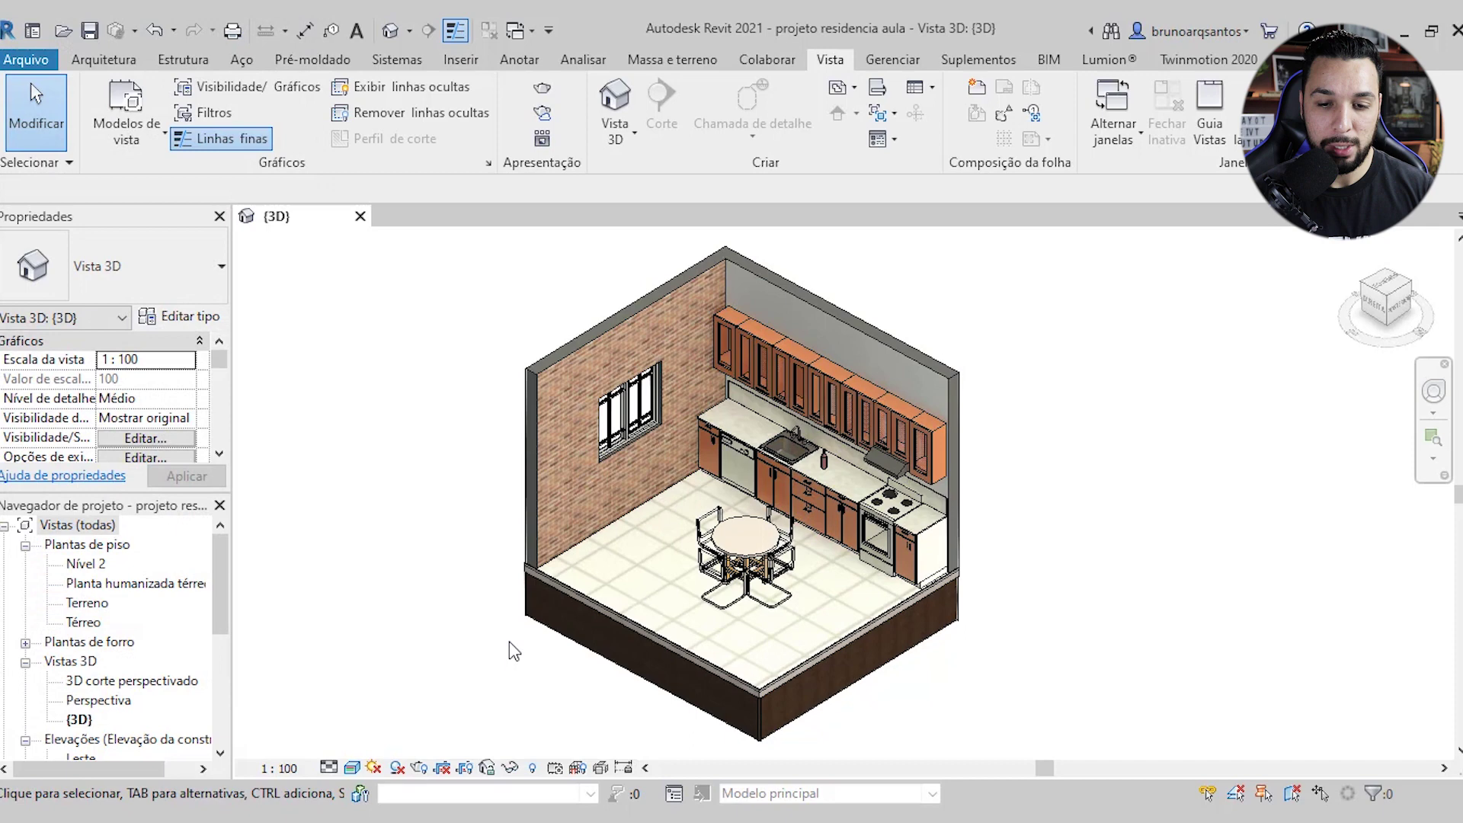
# Open the render_materiais view from the Renderizações list in the project browser
pyautogui.scroll(-1, 716, 346)
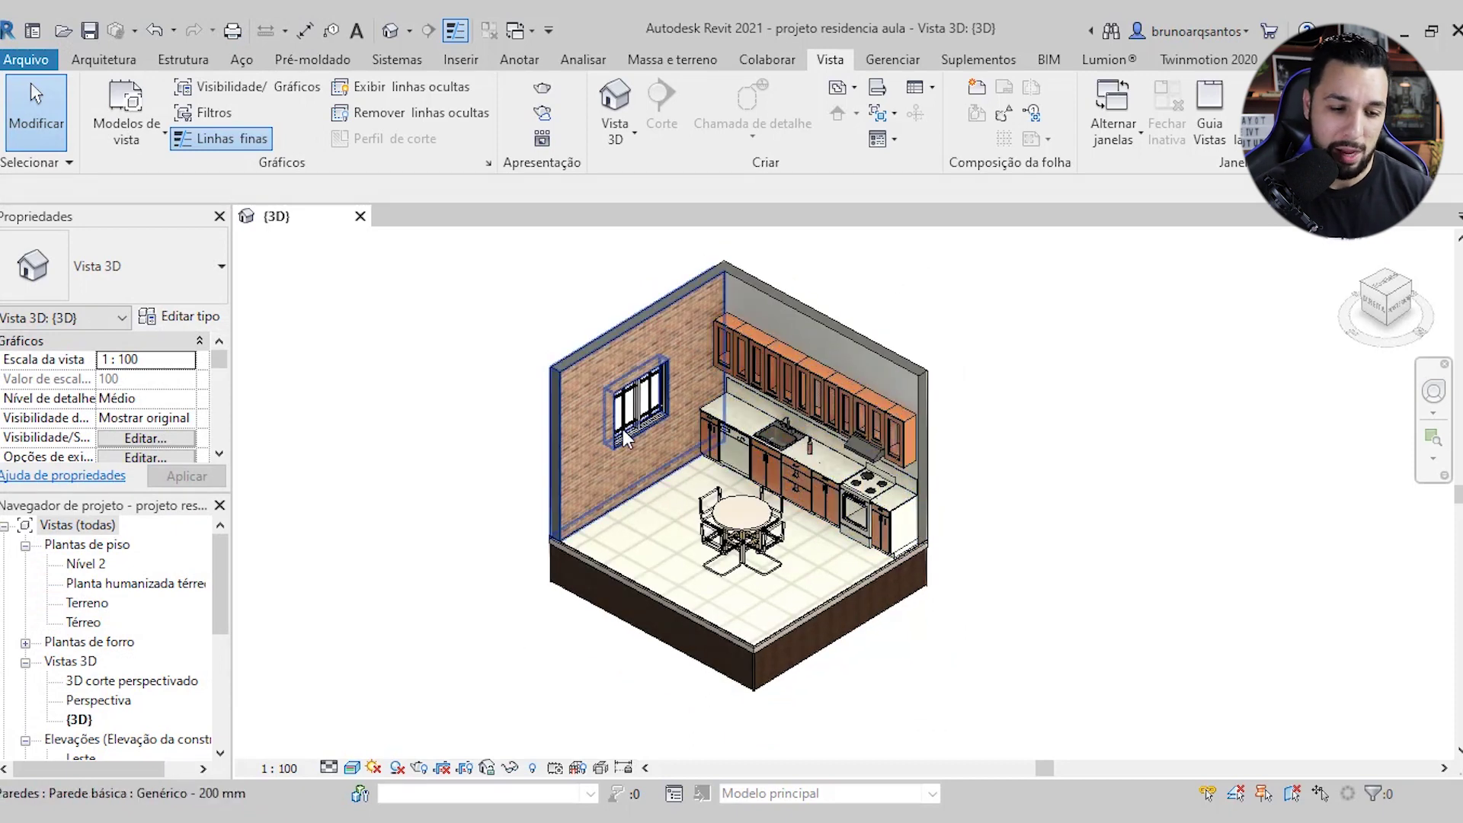
pyautogui.scroll(-1, 103, 659)
pyautogui.scroll(-1, 110, 646)
pyautogui.scroll(-1, 110, 646)
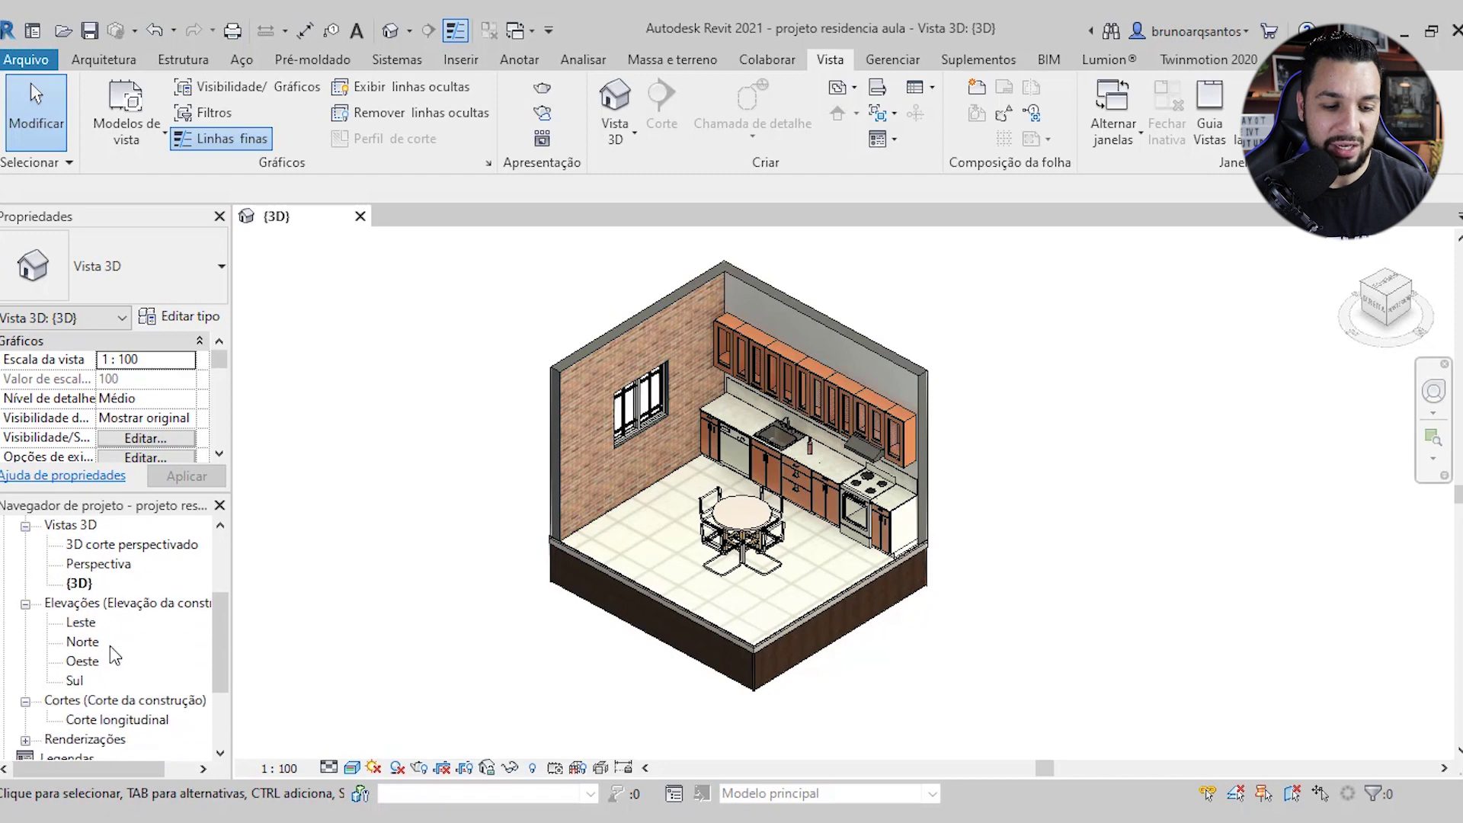
pyautogui.scroll(-1, 111, 656)
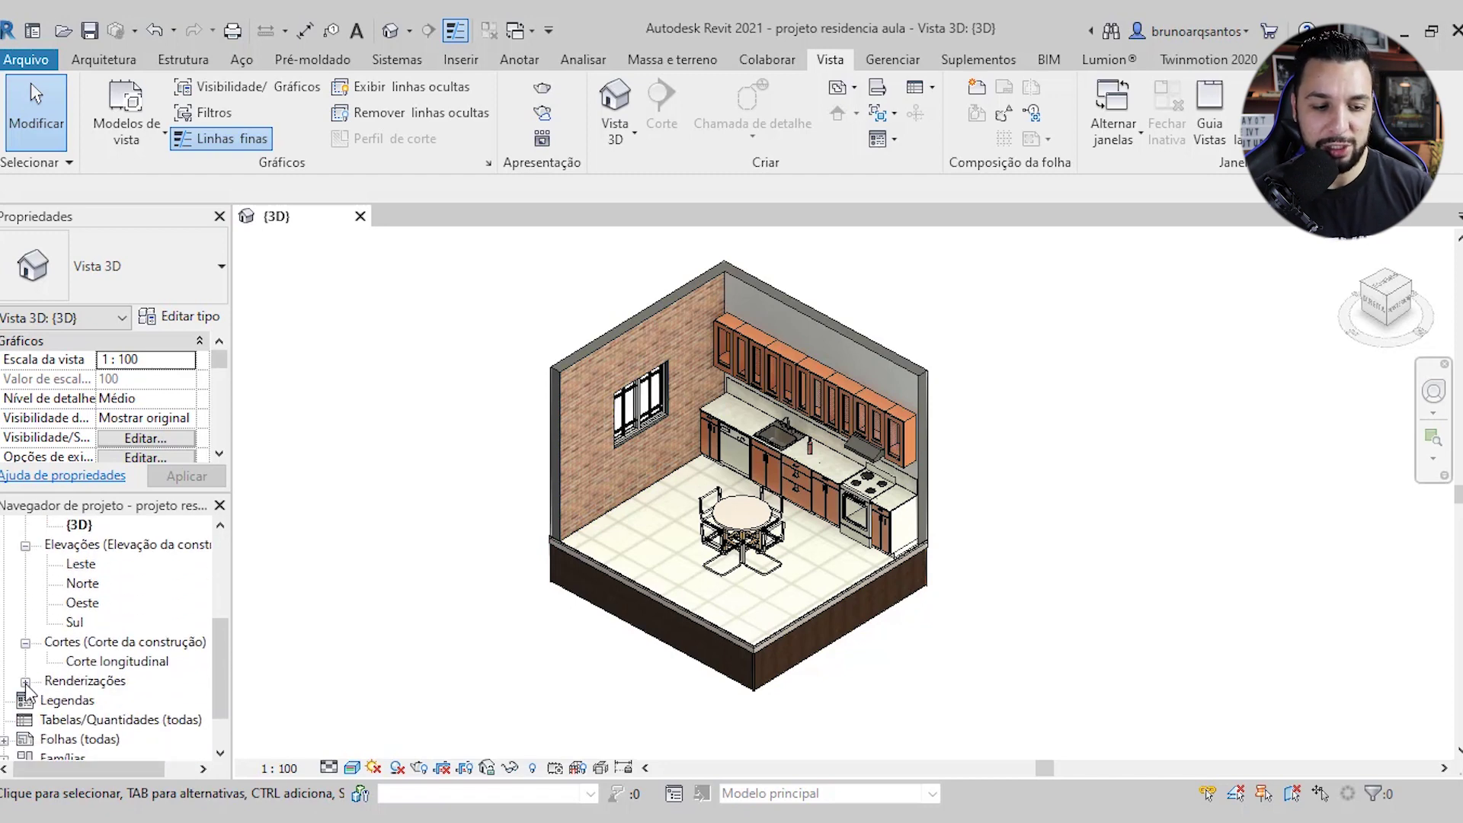
pyautogui.click(25, 683)
pyautogui.click(74, 701)
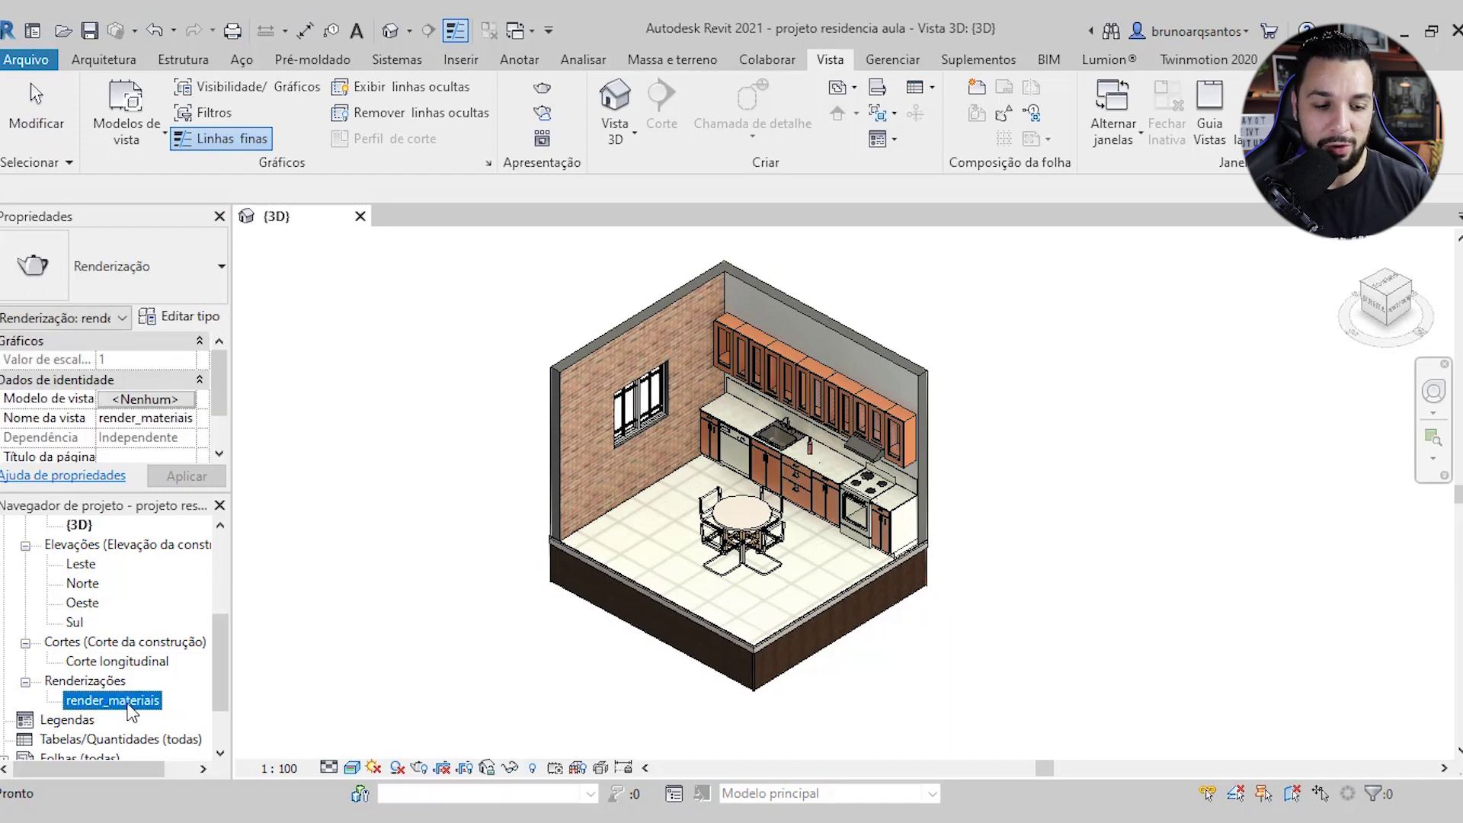
pyautogui.doubleClick(145, 709)
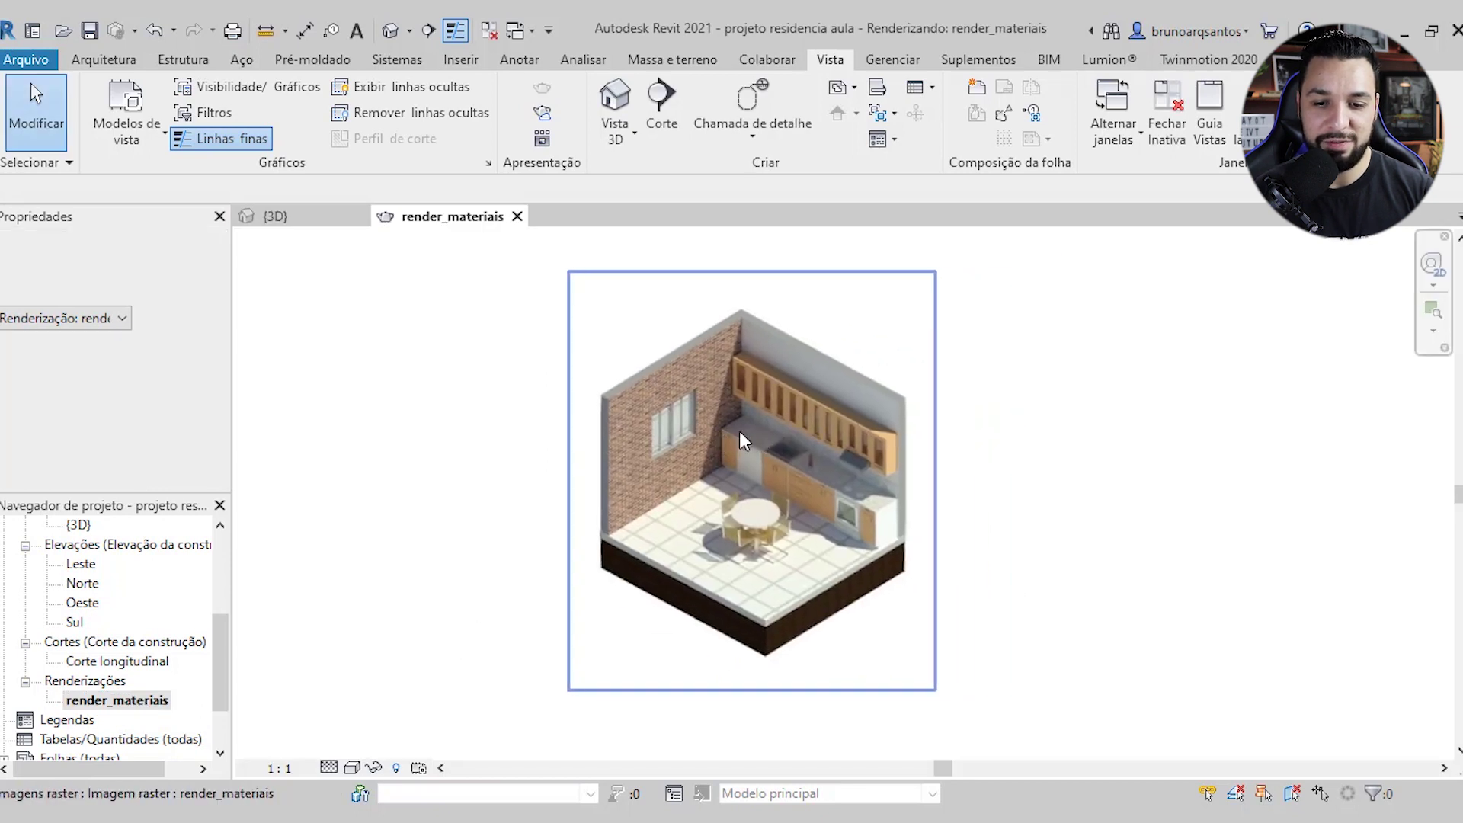
# Inspect the rendered kitchen image, then pick the tijolo aparente texture from its folder
pyautogui.scroll(1, 798, 417)
pyautogui.scroll(-1, 739, 488)
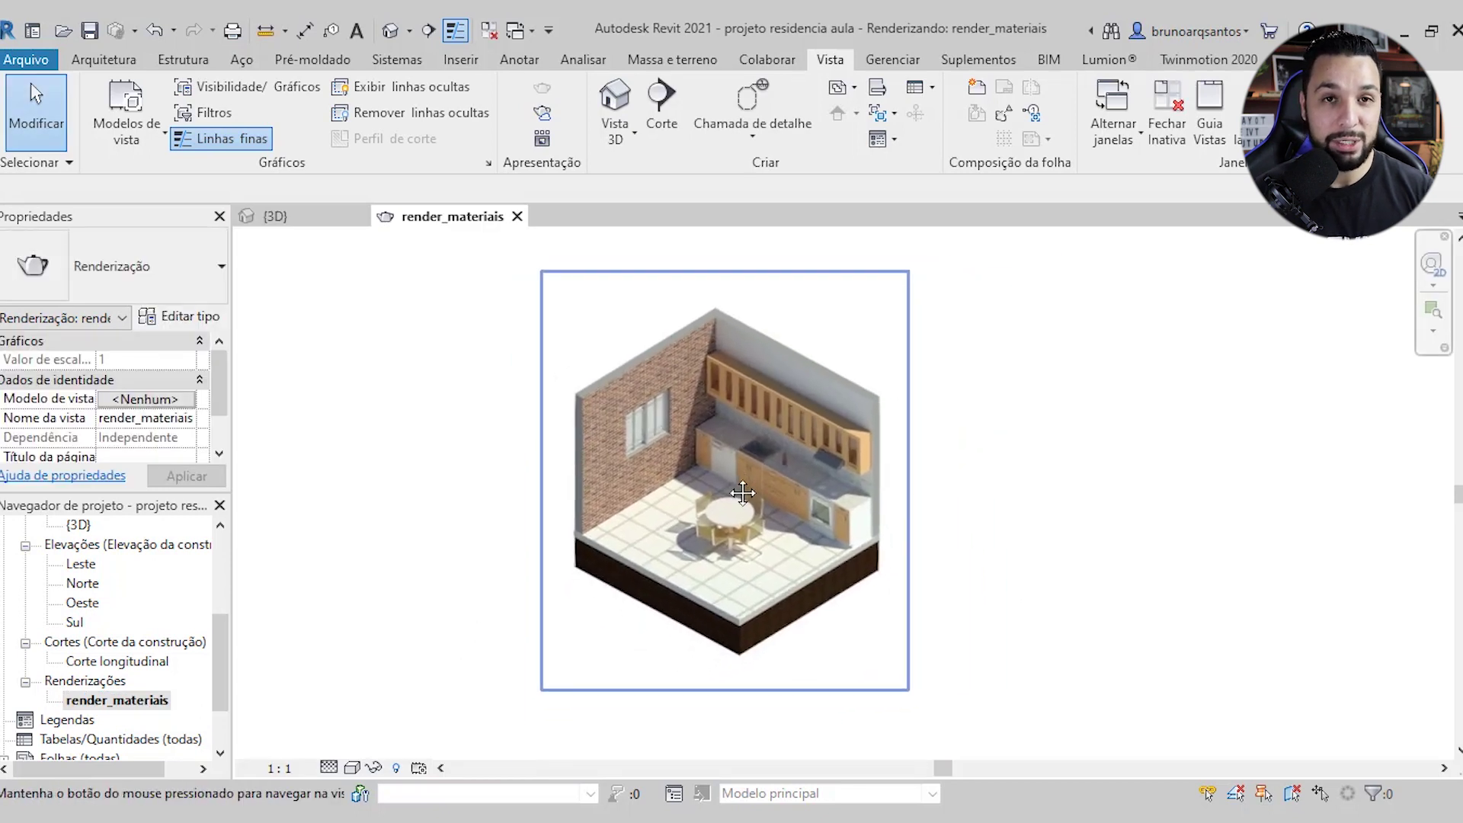
pyautogui.scroll(-1, 756, 401)
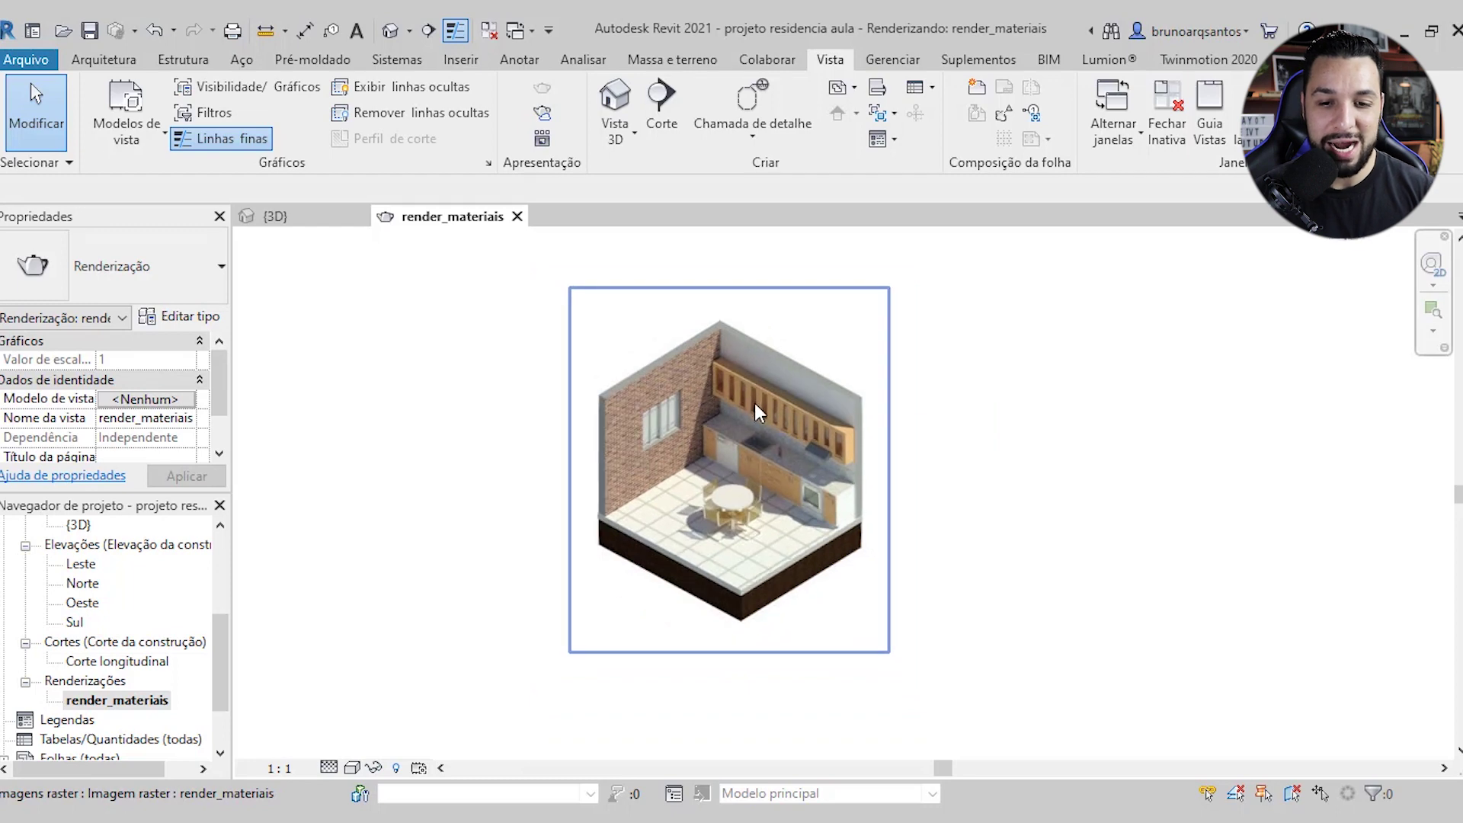
pyautogui.moveTo(756, 401); pyautogui.dragTo(733, 427, button='middle')
pyautogui.scroll(1, 710, 424)
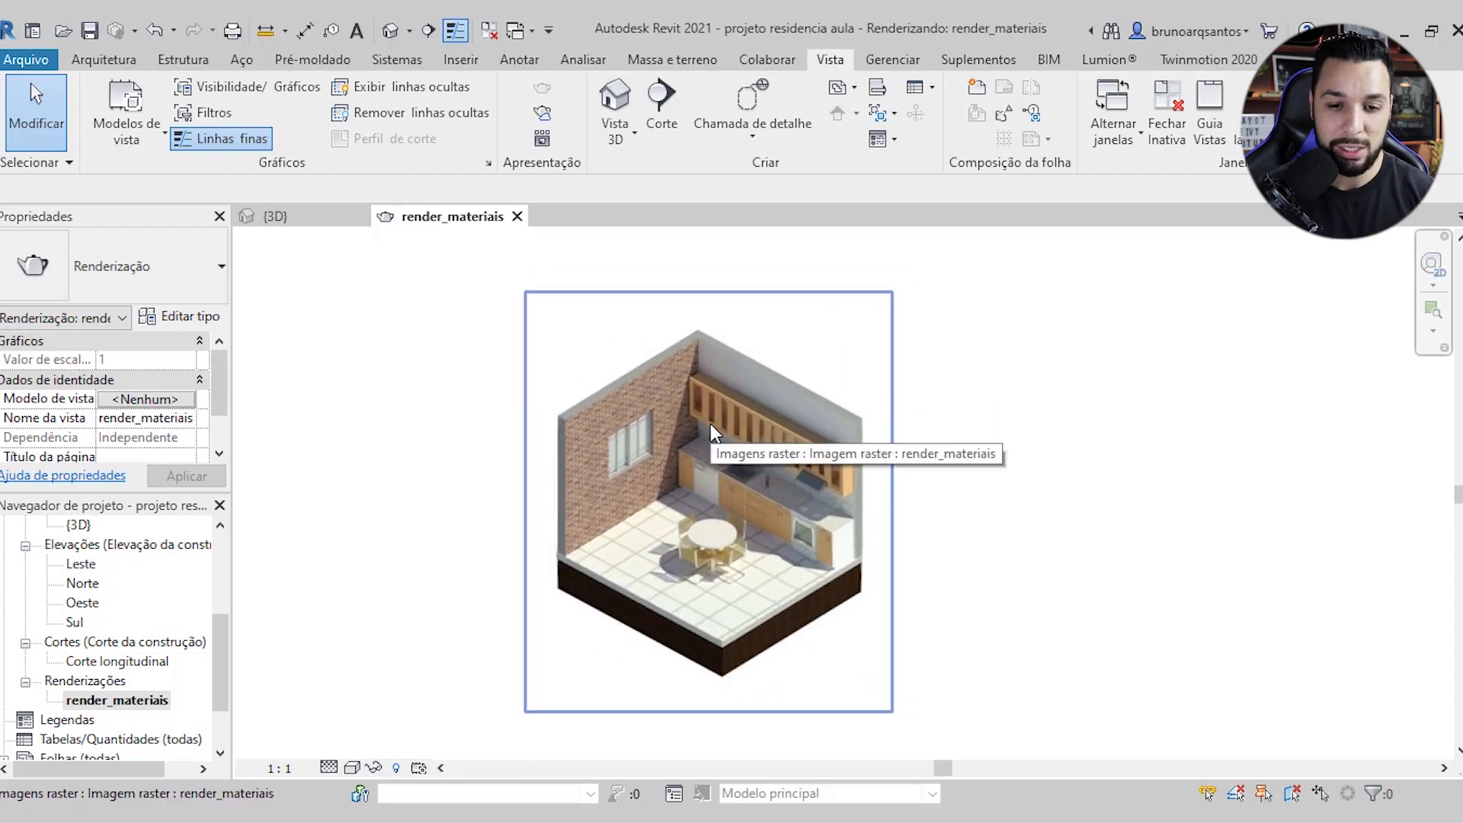
pyautogui.scroll(-1, 966, 477)
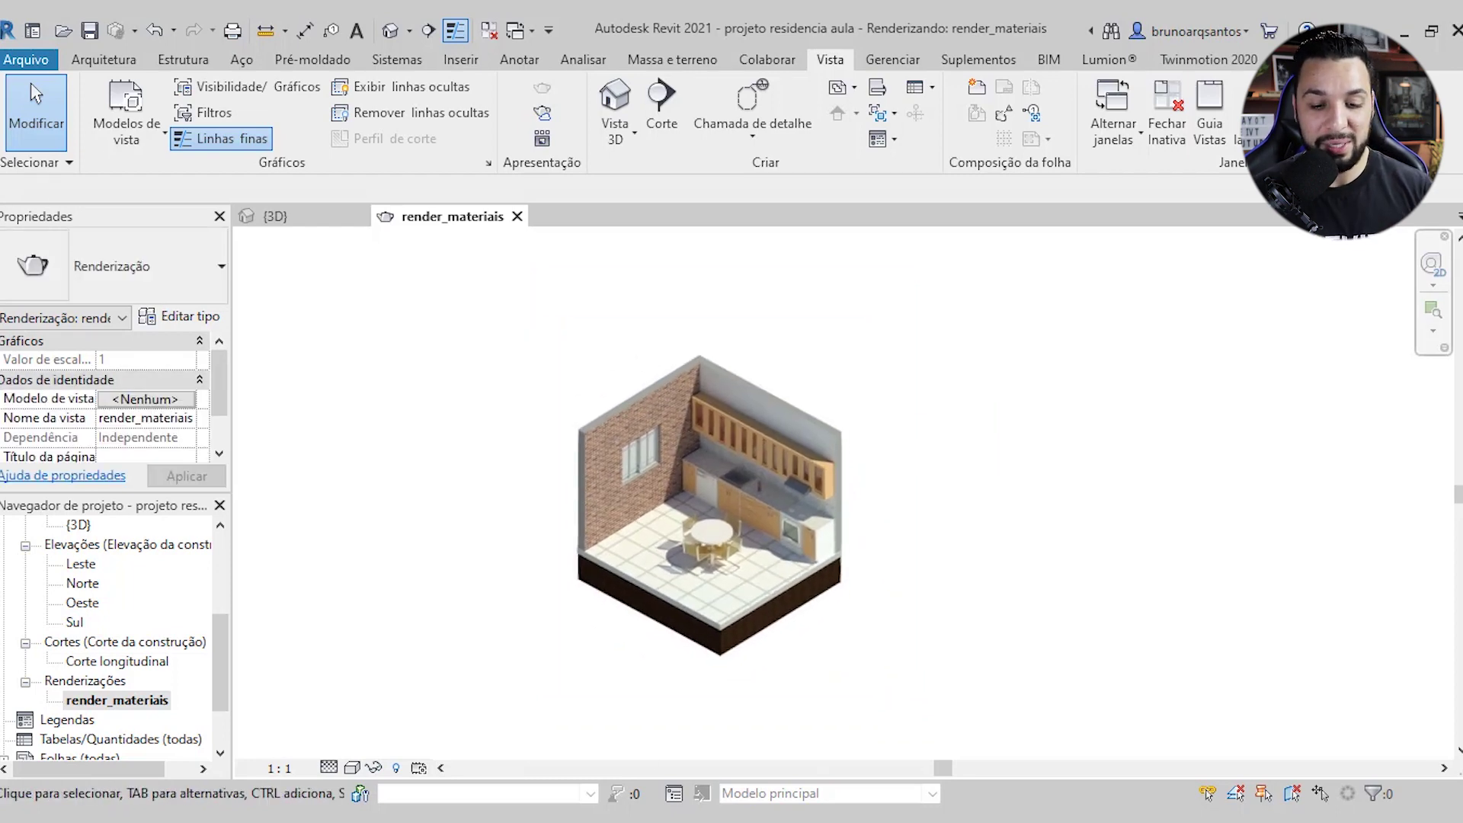
pyautogui.hotkey('alt', 'Tab')
pyautogui.click(1031, 398)
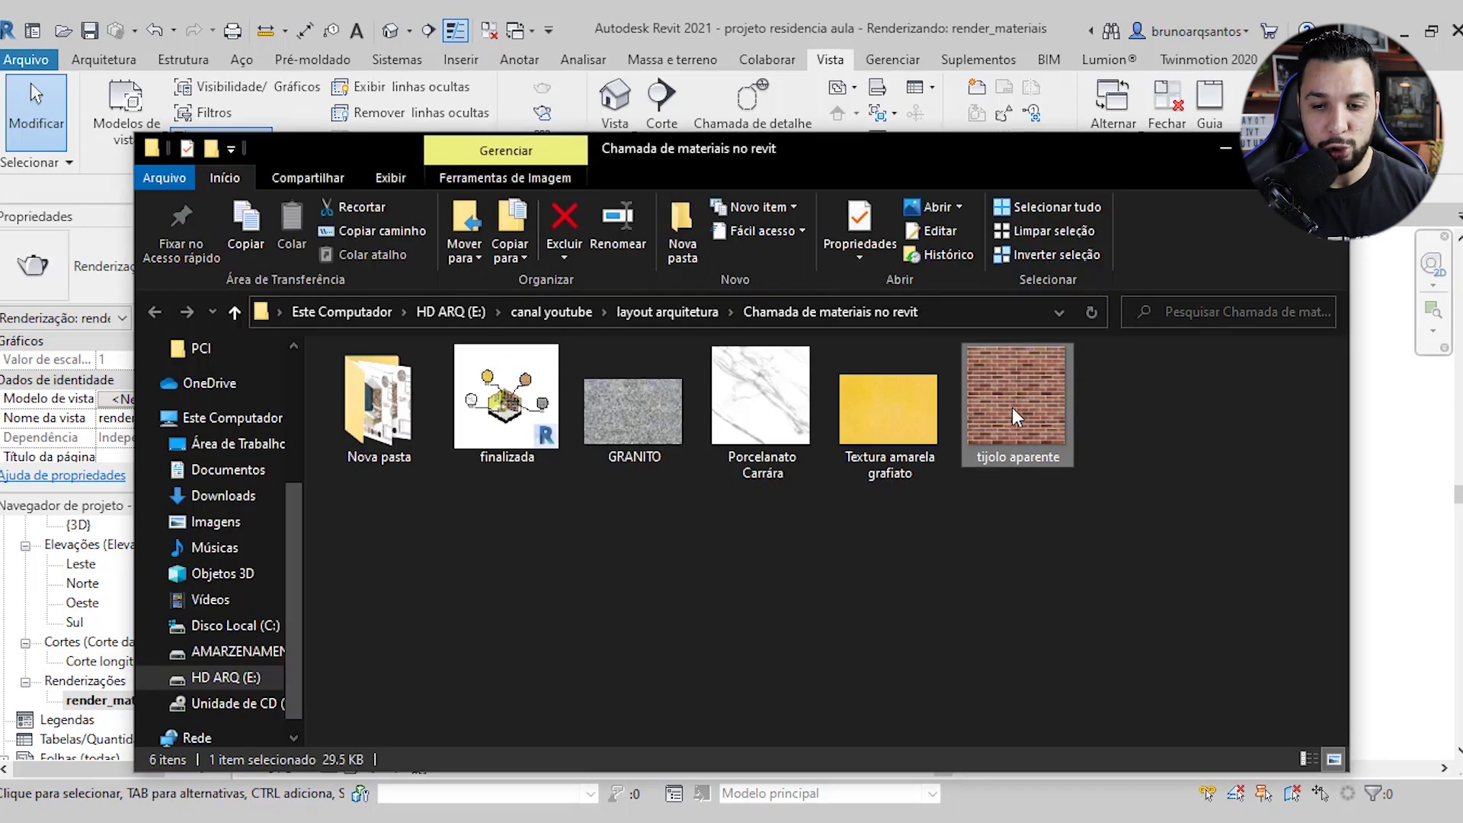
# Drag the tijolo aparente brick image into the Revit render view and place it
pyautogui.moveTo(1016, 382)
pyautogui.mouseDown()
pyautogui.moveTo(993, 412)
pyautogui.moveTo(876, 808)
pyautogui.moveTo(549, 454)
pyautogui.mouseUp()
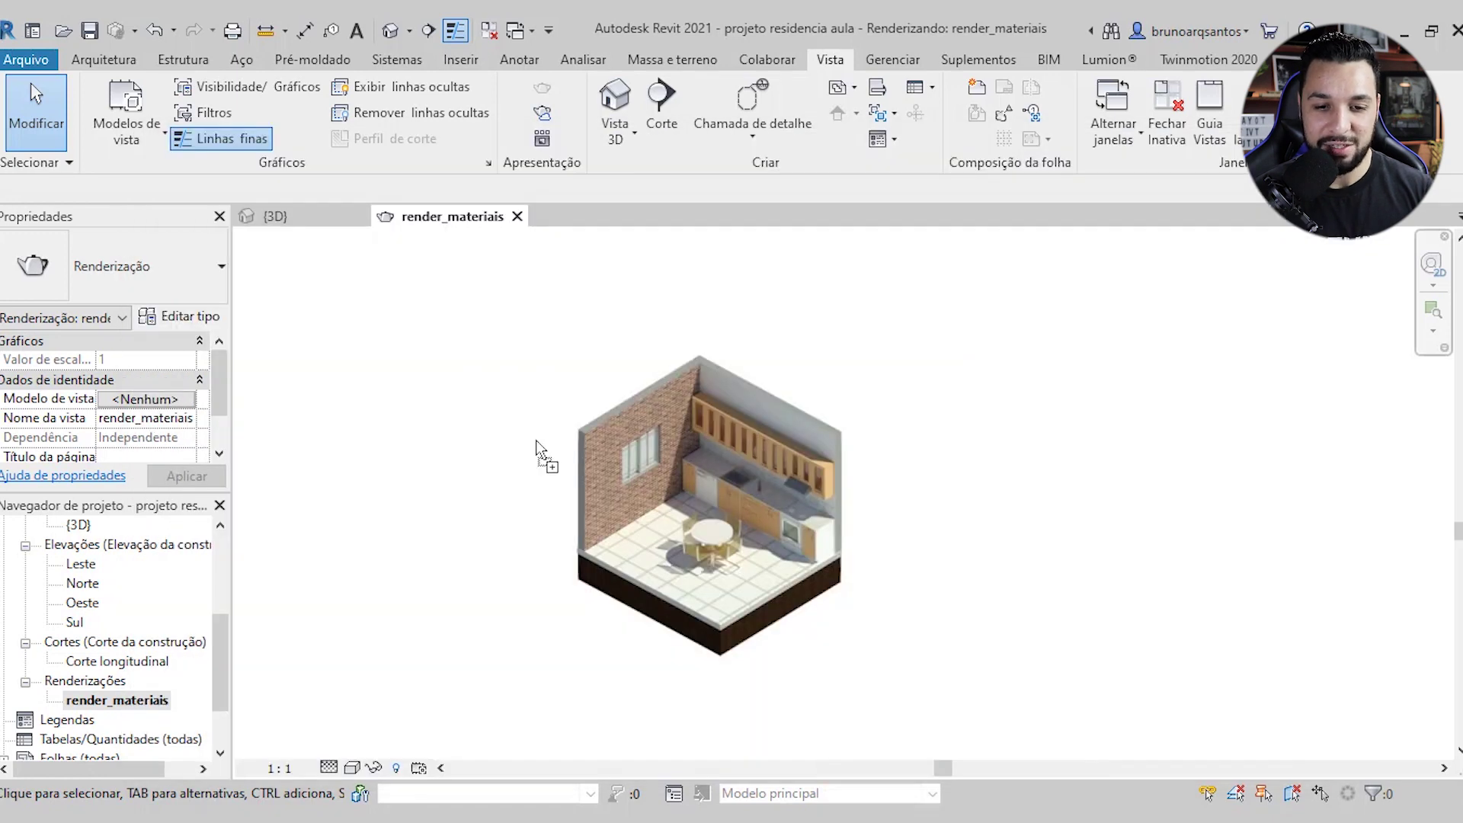
pyautogui.scroll(-2, 471, 378)
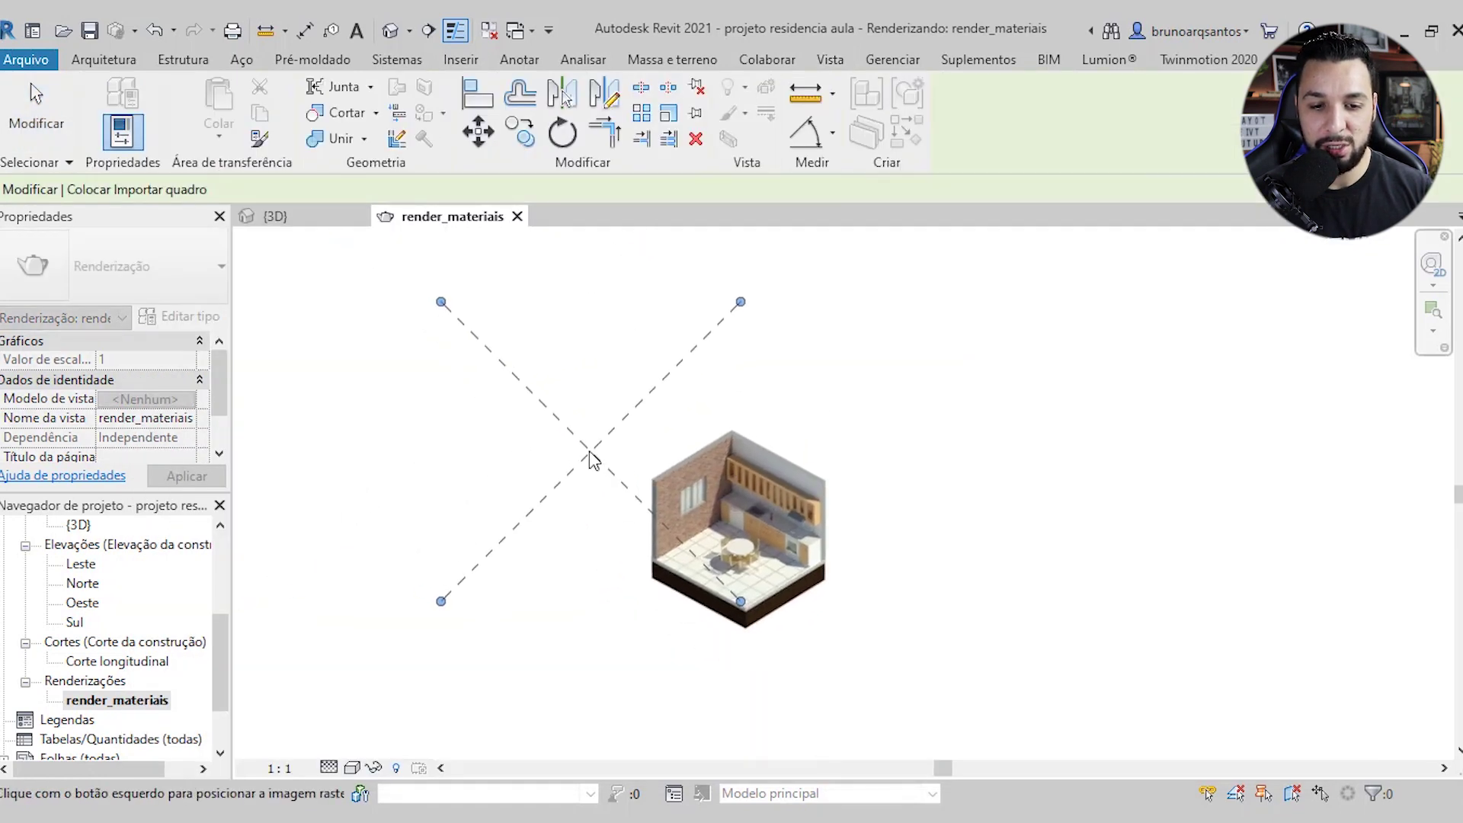
pyautogui.click(558, 426)
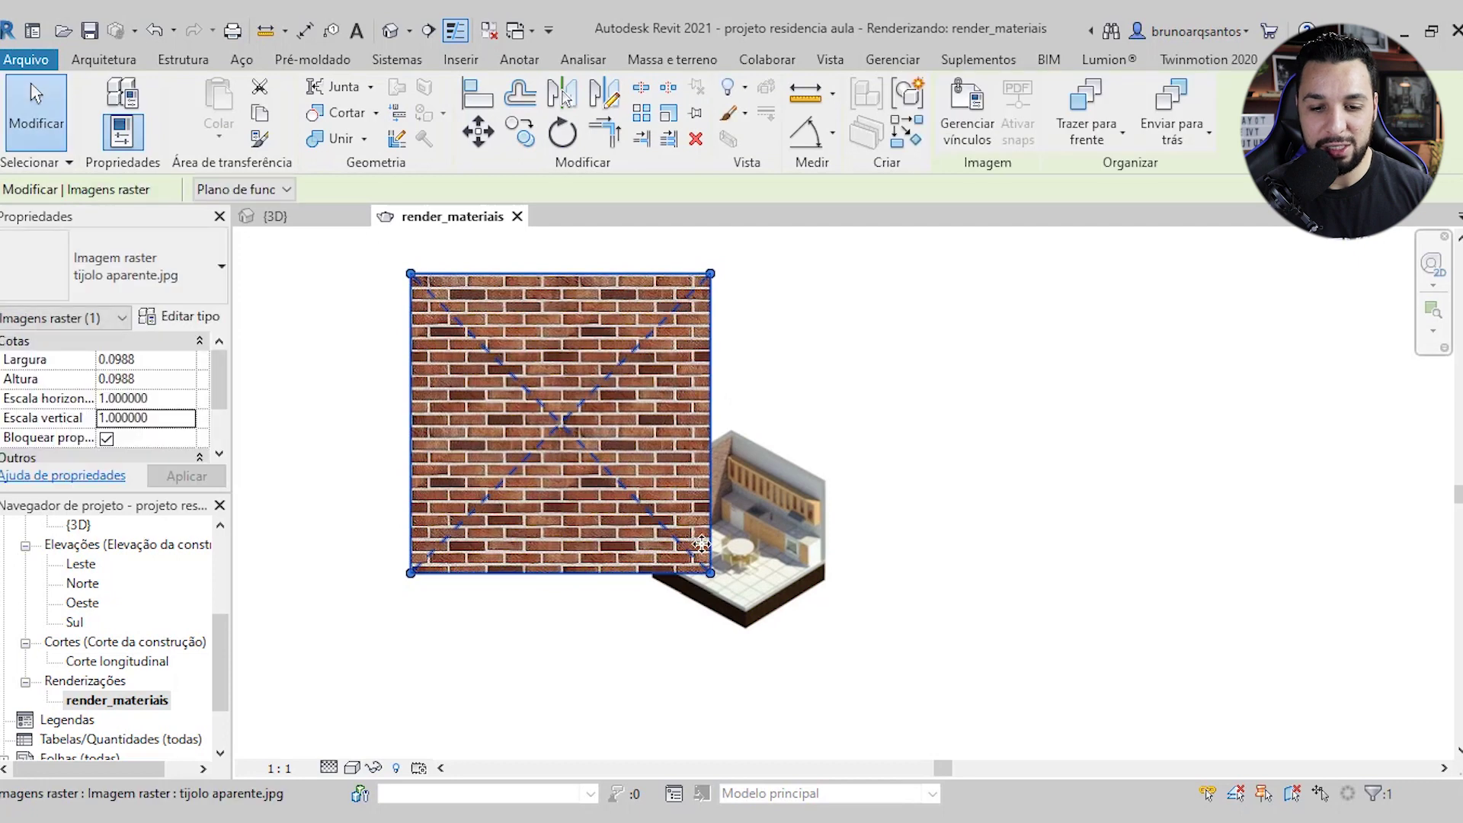
# Shrink the brick image to a small square and move it up-left of the kitchen render
pyautogui.moveTo(710, 574)
pyautogui.mouseDown()
pyautogui.moveTo(529, 346)
pyautogui.moveTo(654, 404)
pyautogui.mouseUp()
pyautogui.scroll(2, 667, 442)
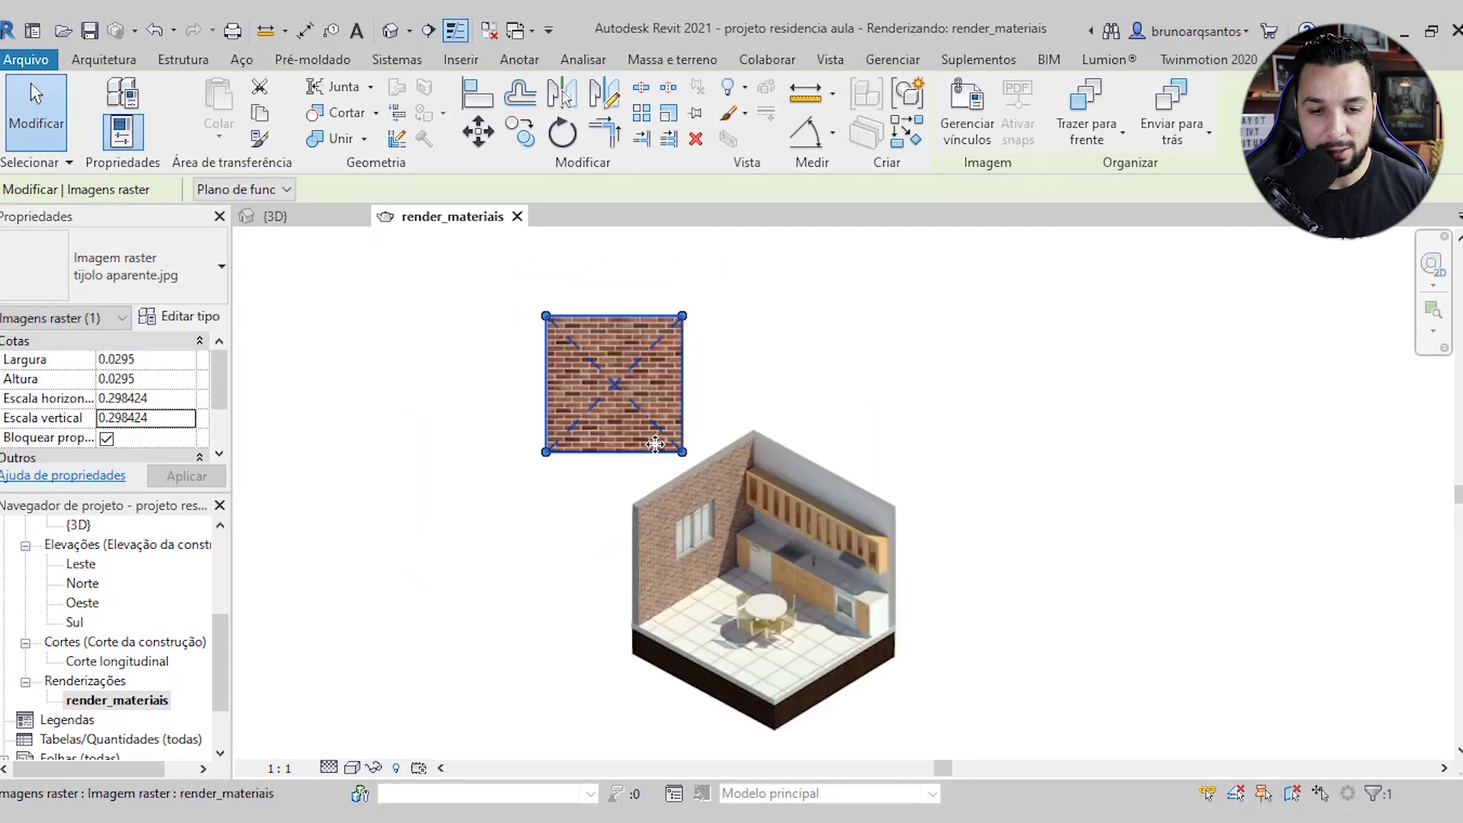
pyautogui.scroll(3, 667, 442)
pyautogui.moveTo(714, 457); pyautogui.dragTo(630, 374)
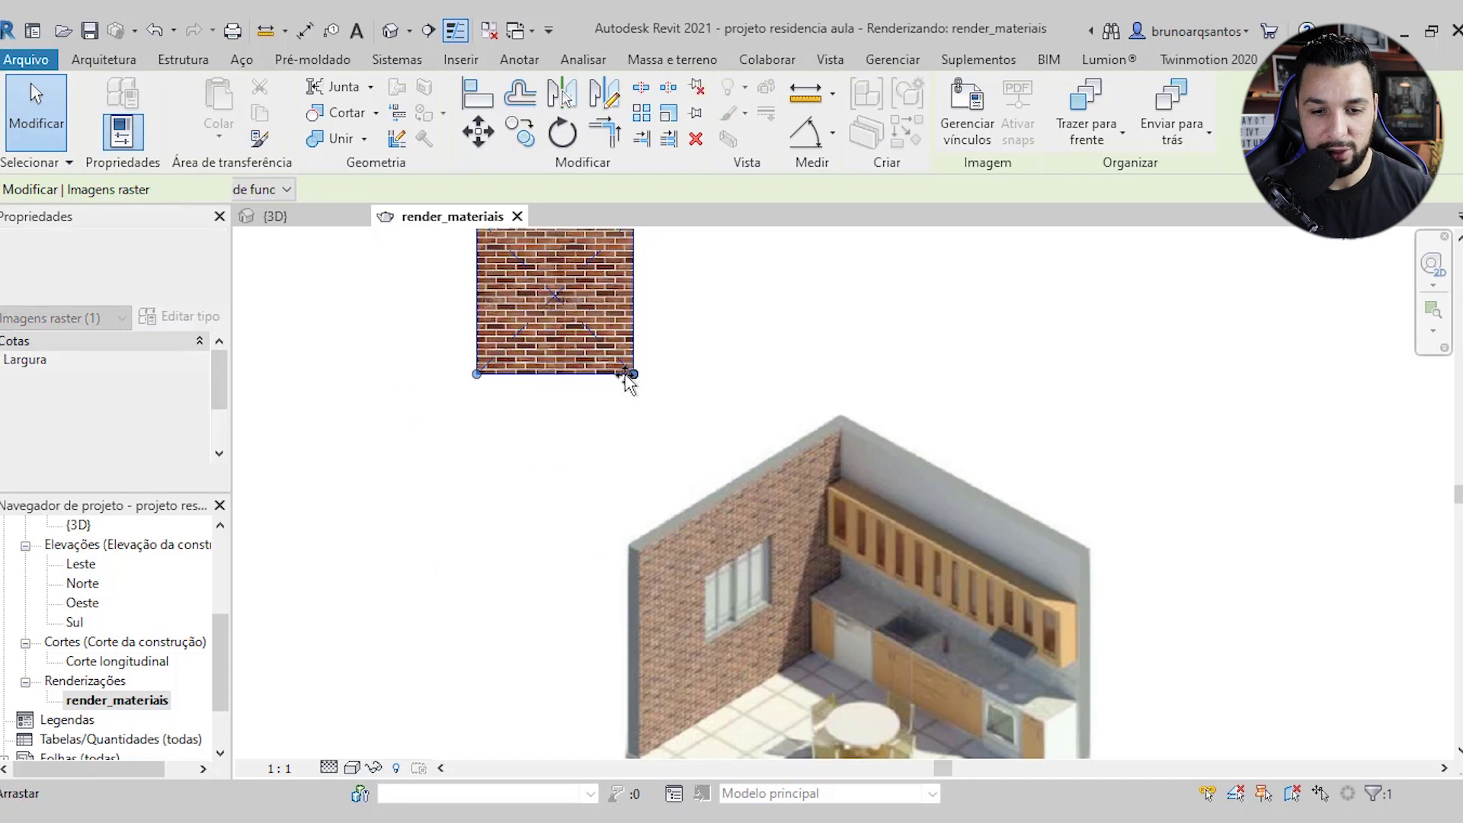
pyautogui.scroll(-2, 647, 412)
pyautogui.scroll(-1, 633, 411)
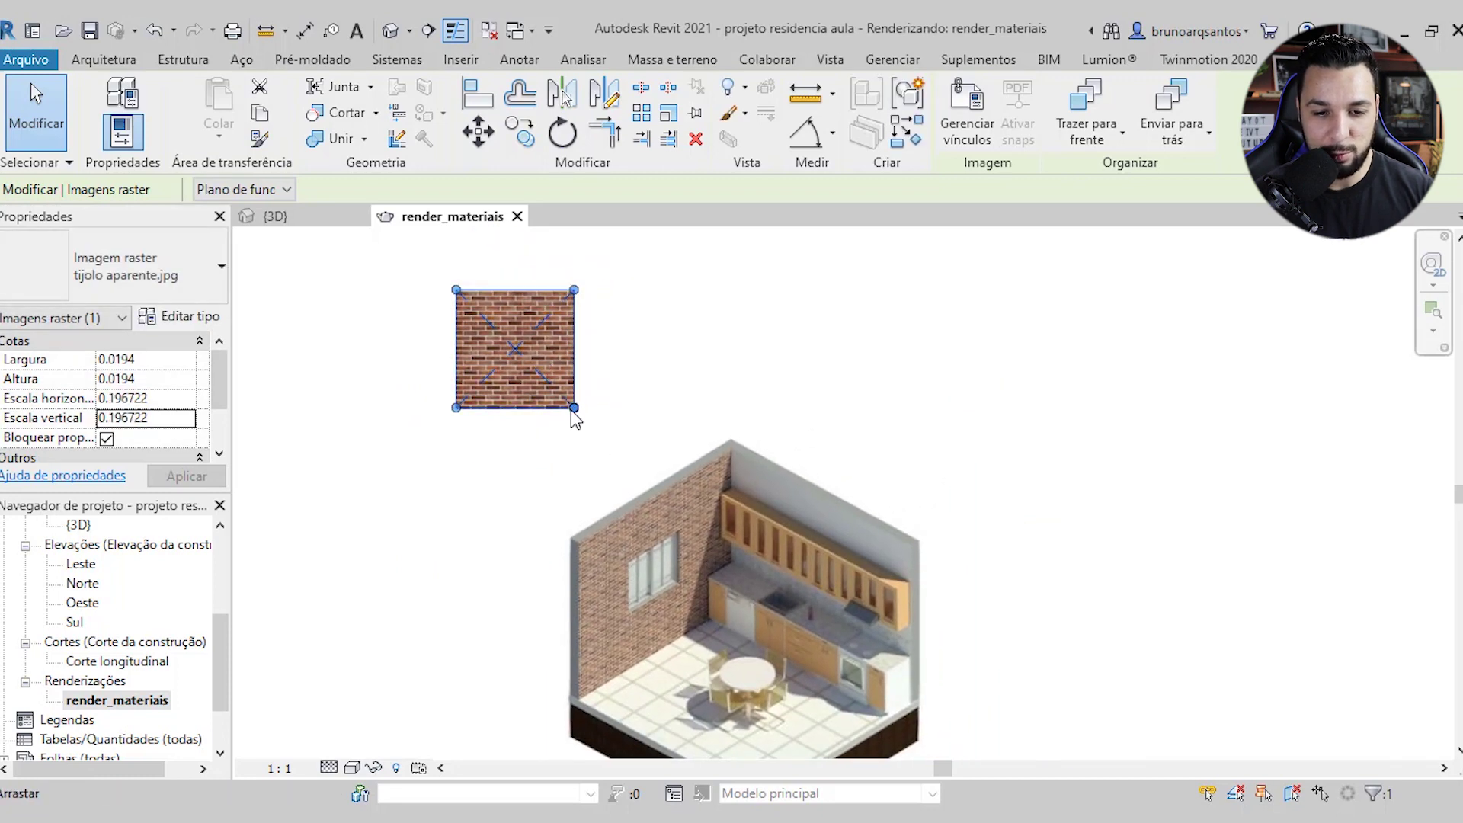
pyautogui.moveTo(552, 367); pyautogui.dragTo(566, 418)
pyautogui.click(654, 383)
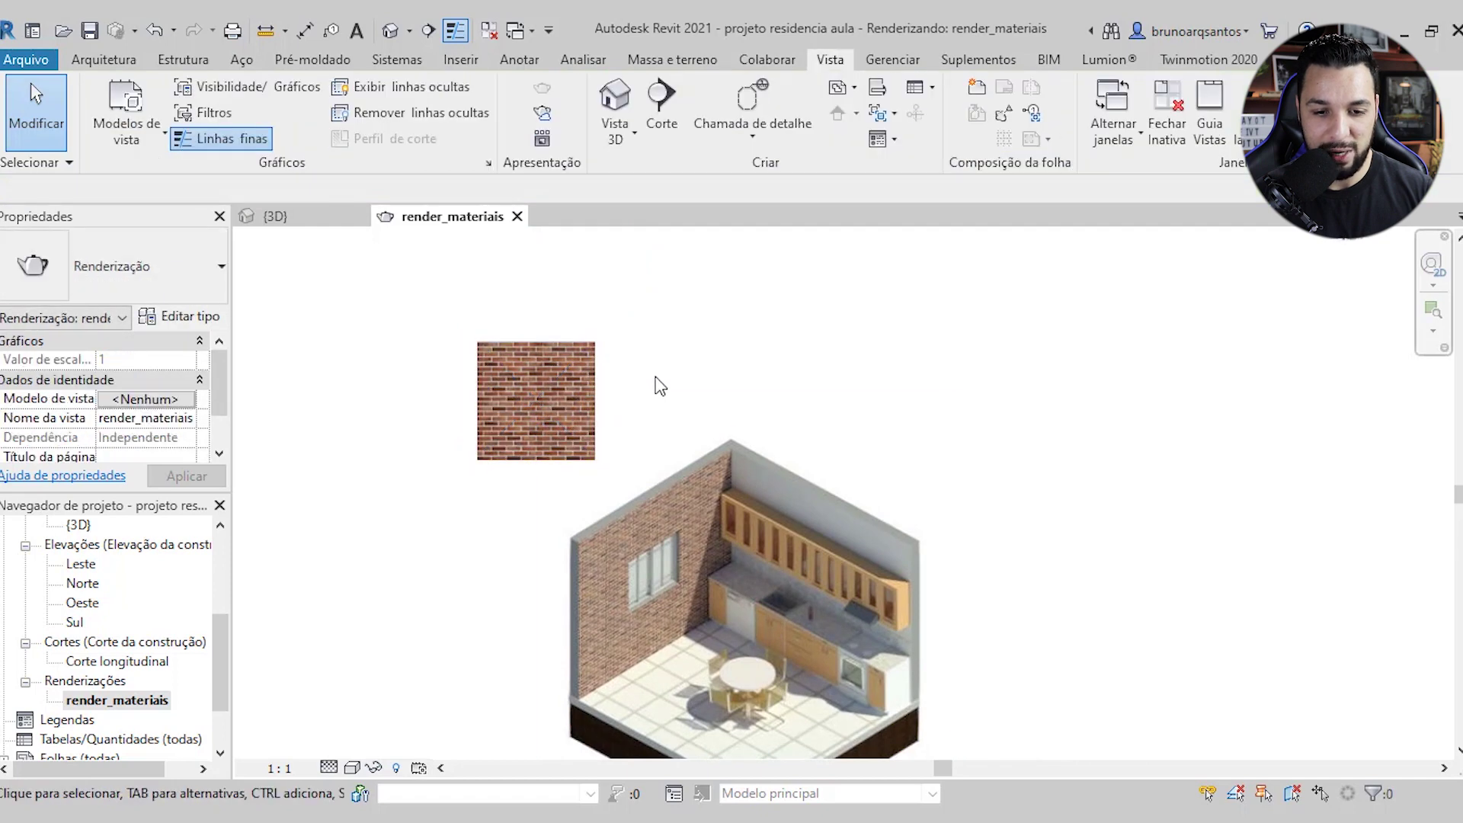
pyautogui.scroll(-1, 654, 383)
pyautogui.scroll(3, 616, 388)
pyautogui.scroll(2, 590, 335)
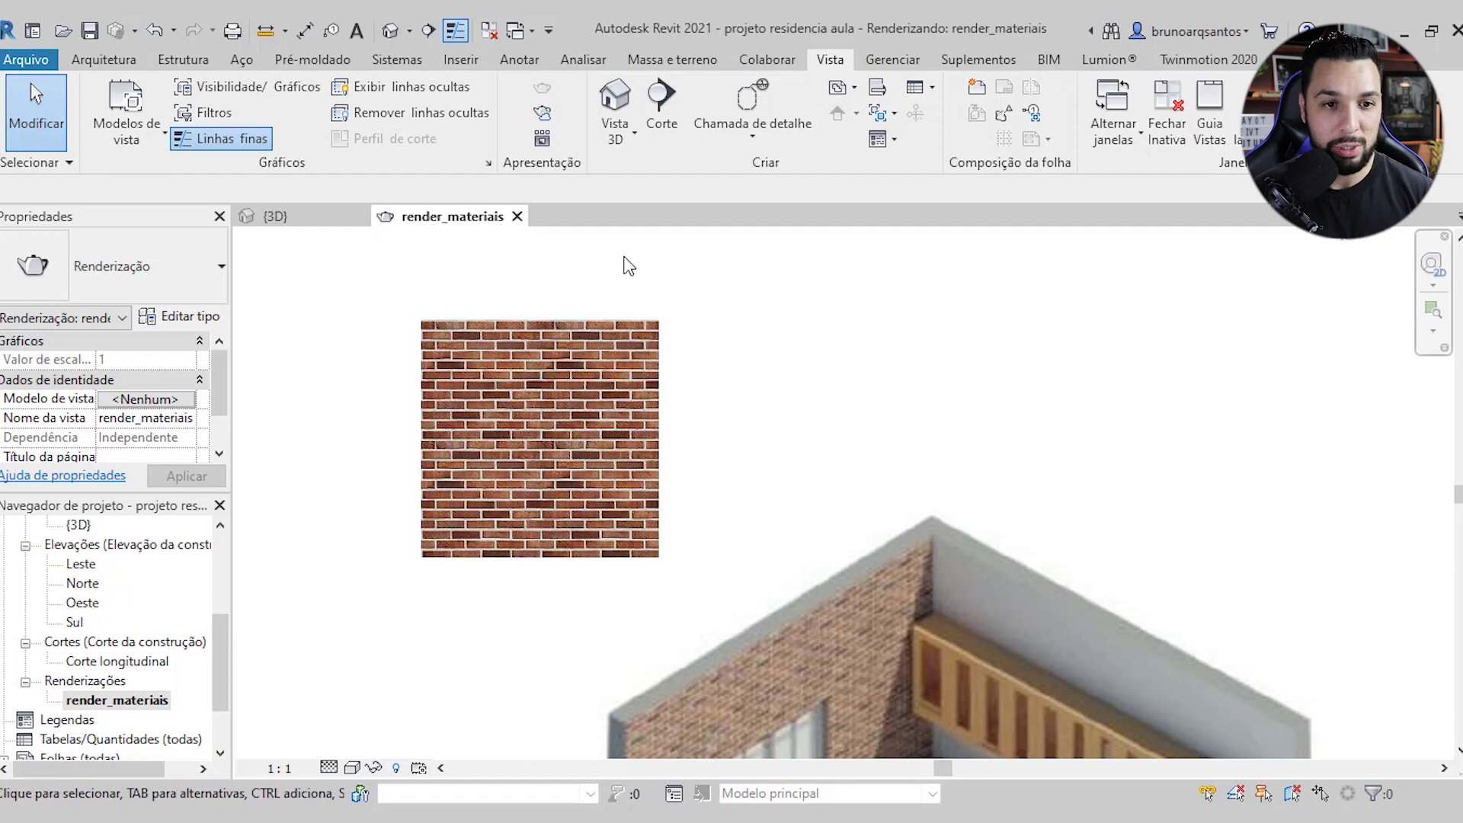
pyautogui.click(523, 67)
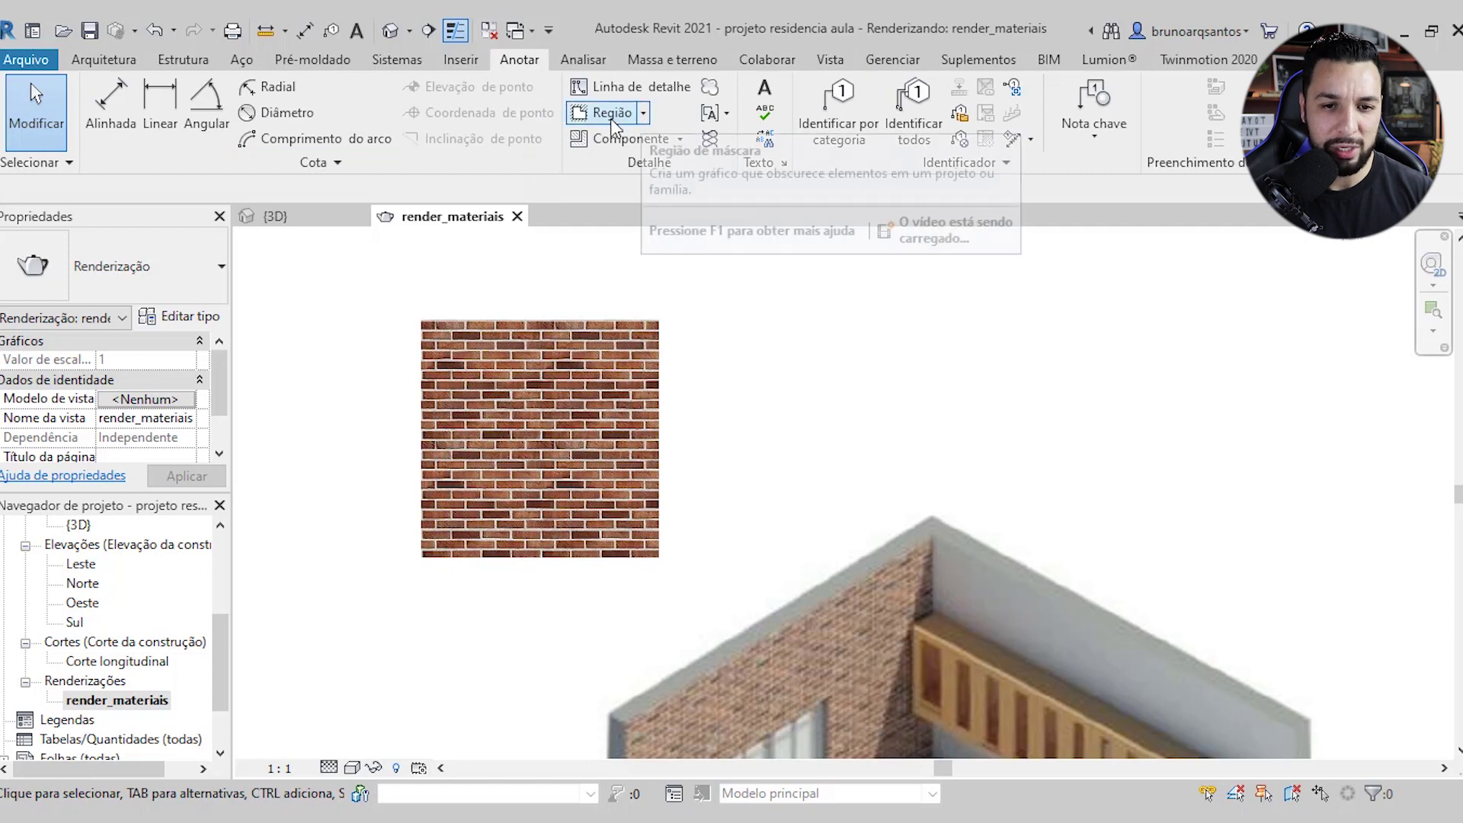
# Start a masking region and sketch a rectangle around the brick image's corners
pyautogui.click(644, 114)
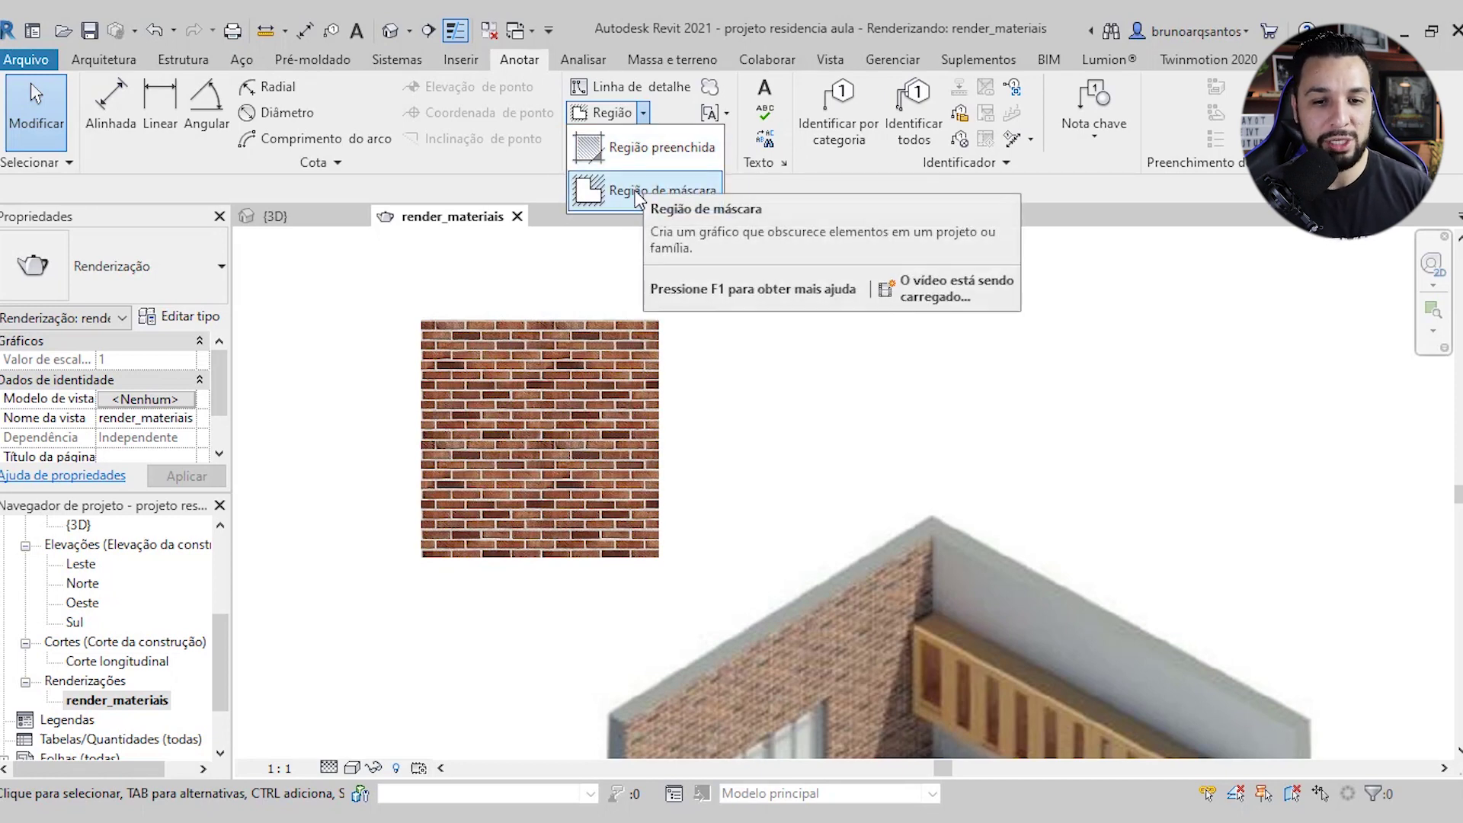
pyautogui.click(597, 197)
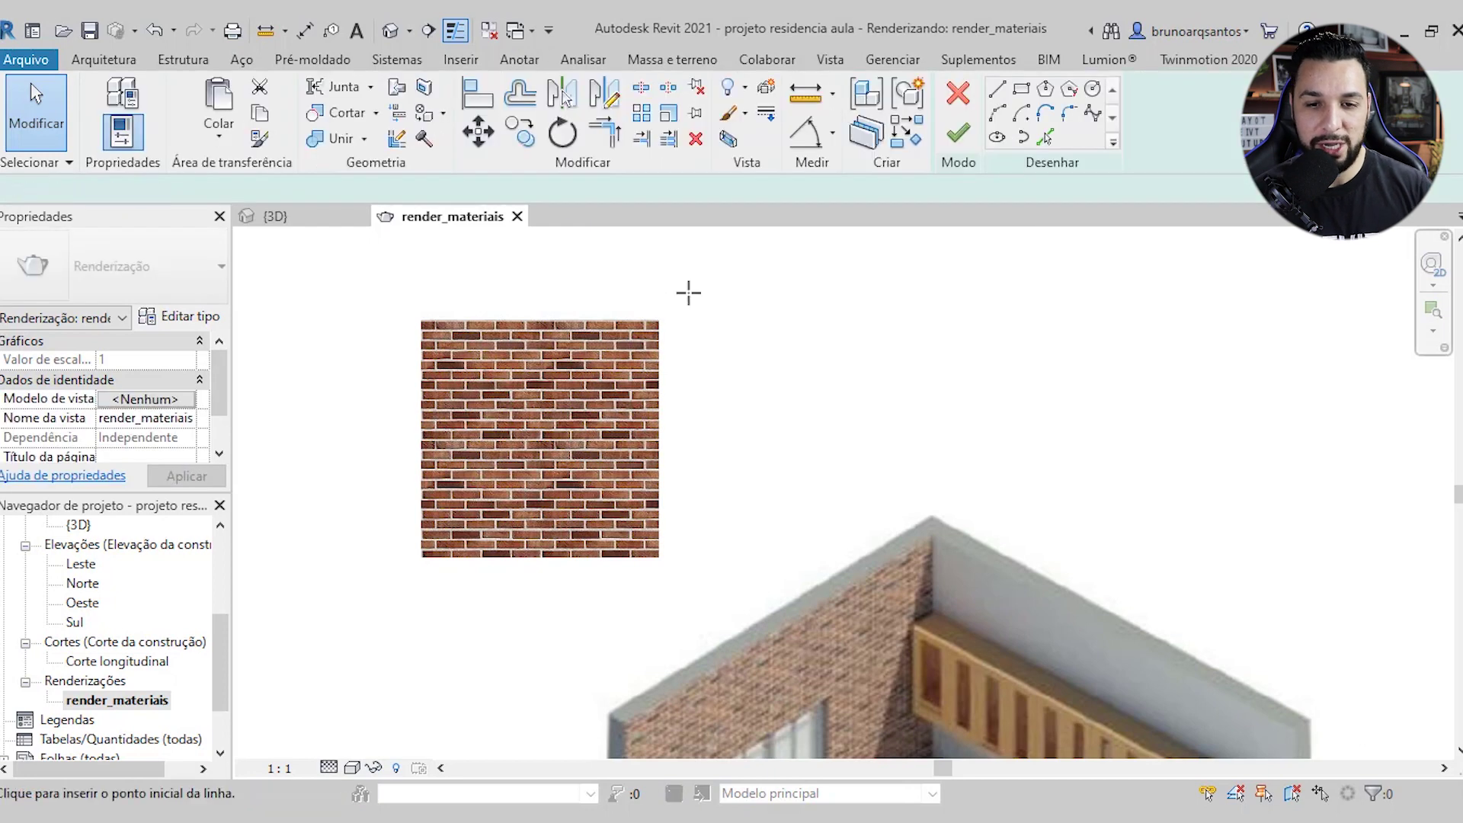
pyautogui.click(1022, 89)
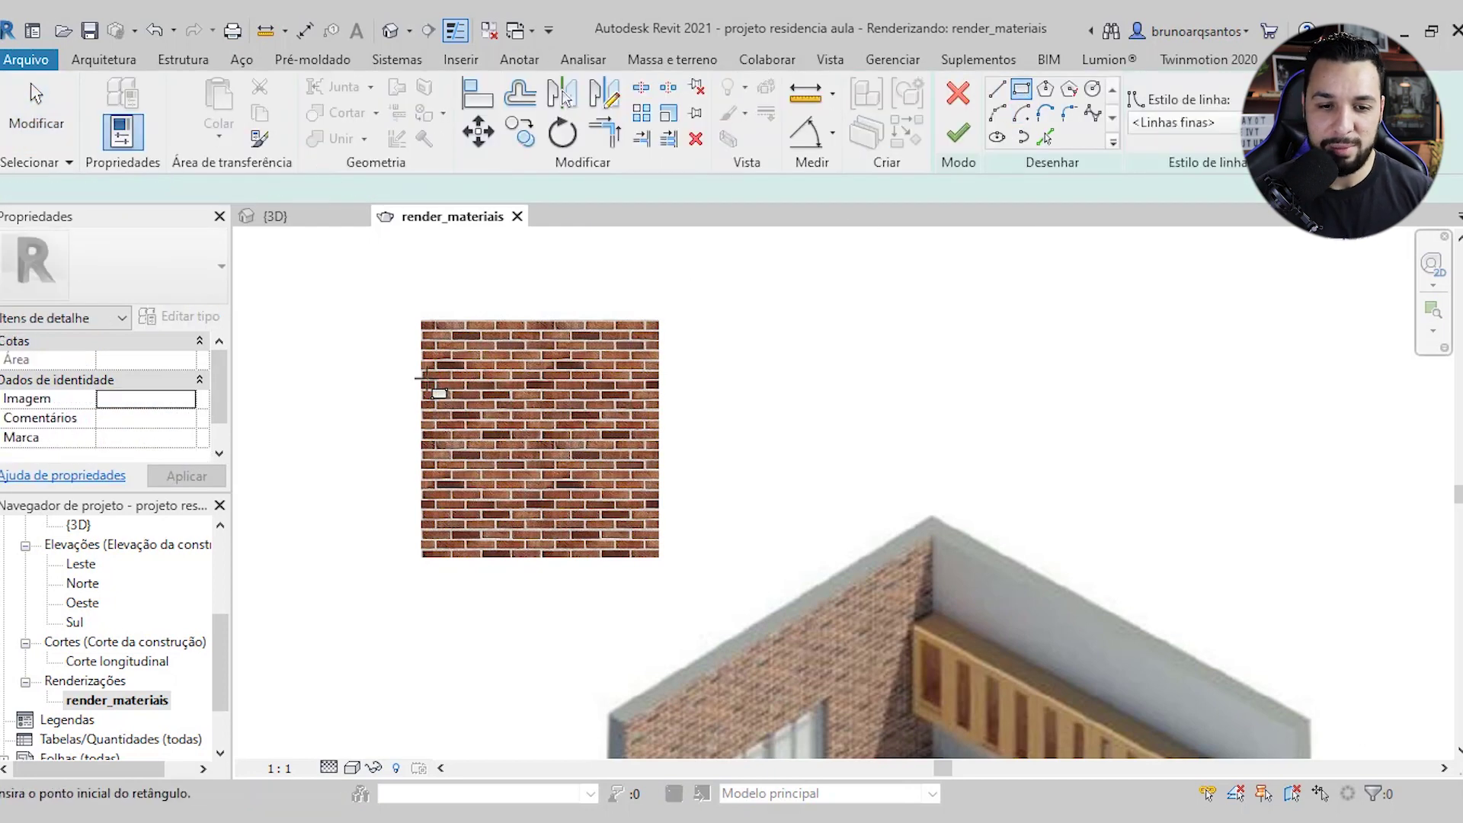
pyautogui.click(379, 288)
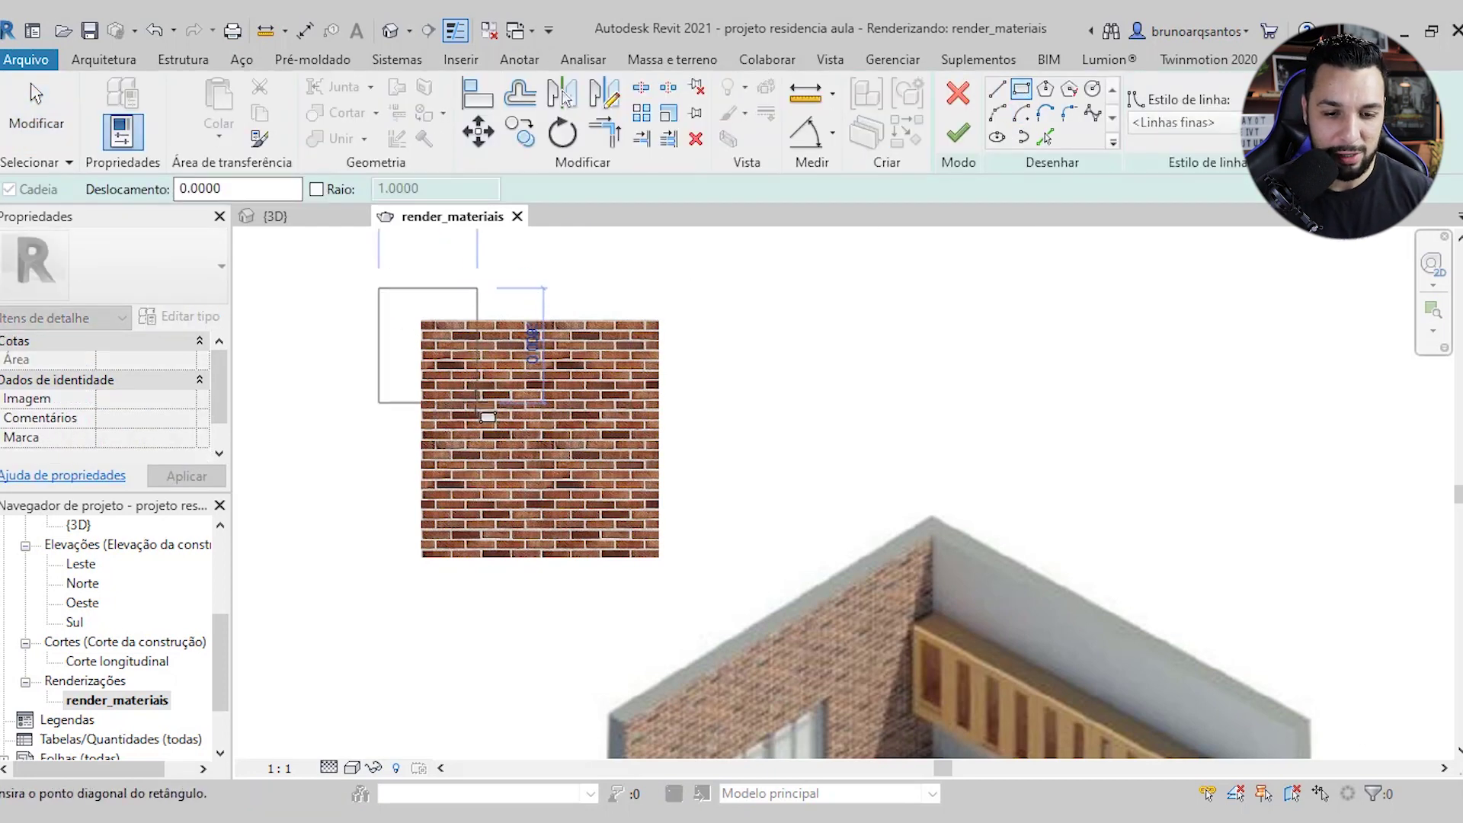
pyautogui.press('Escape')
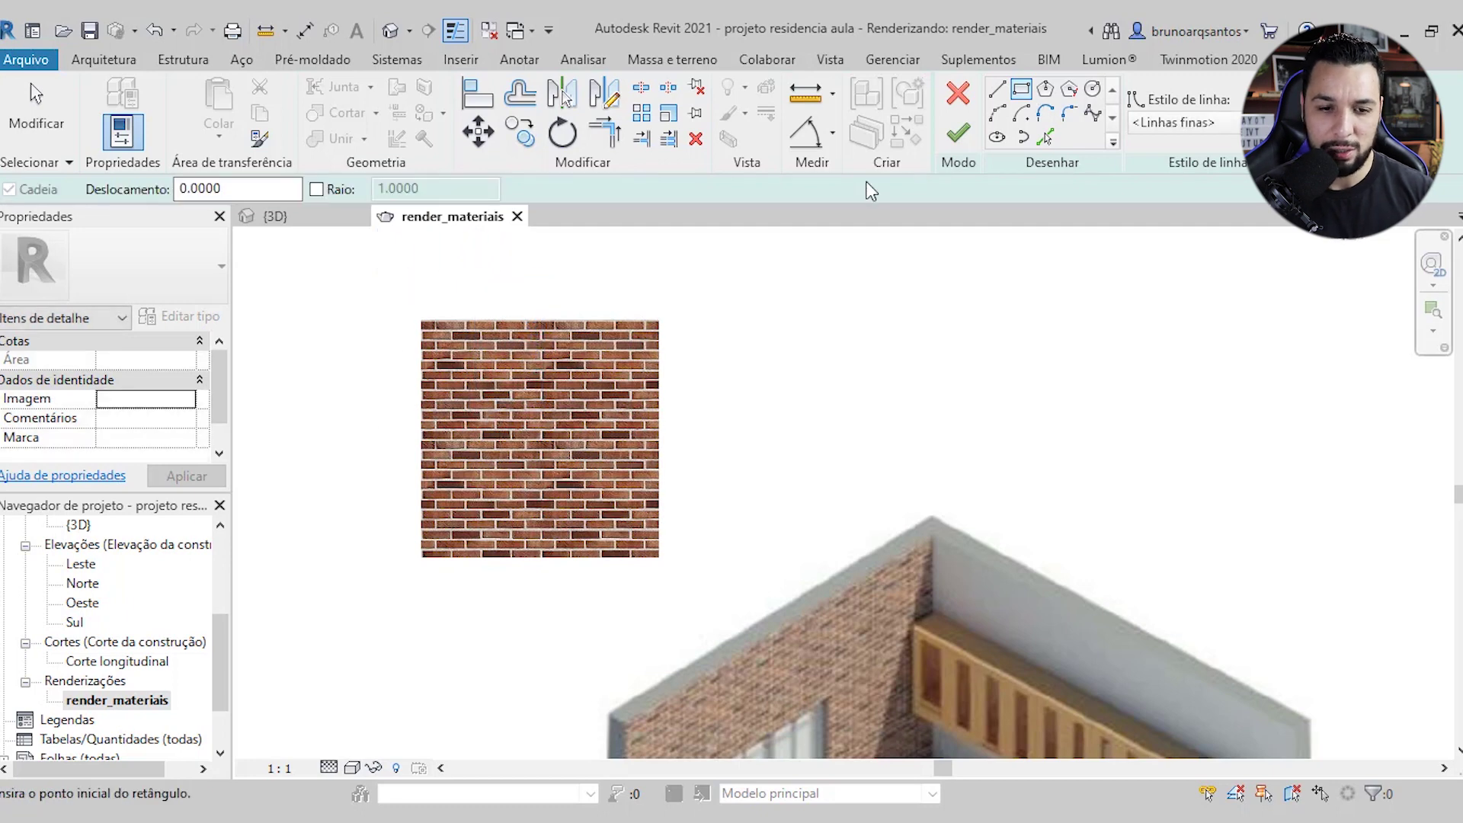
pyautogui.click(404, 308)
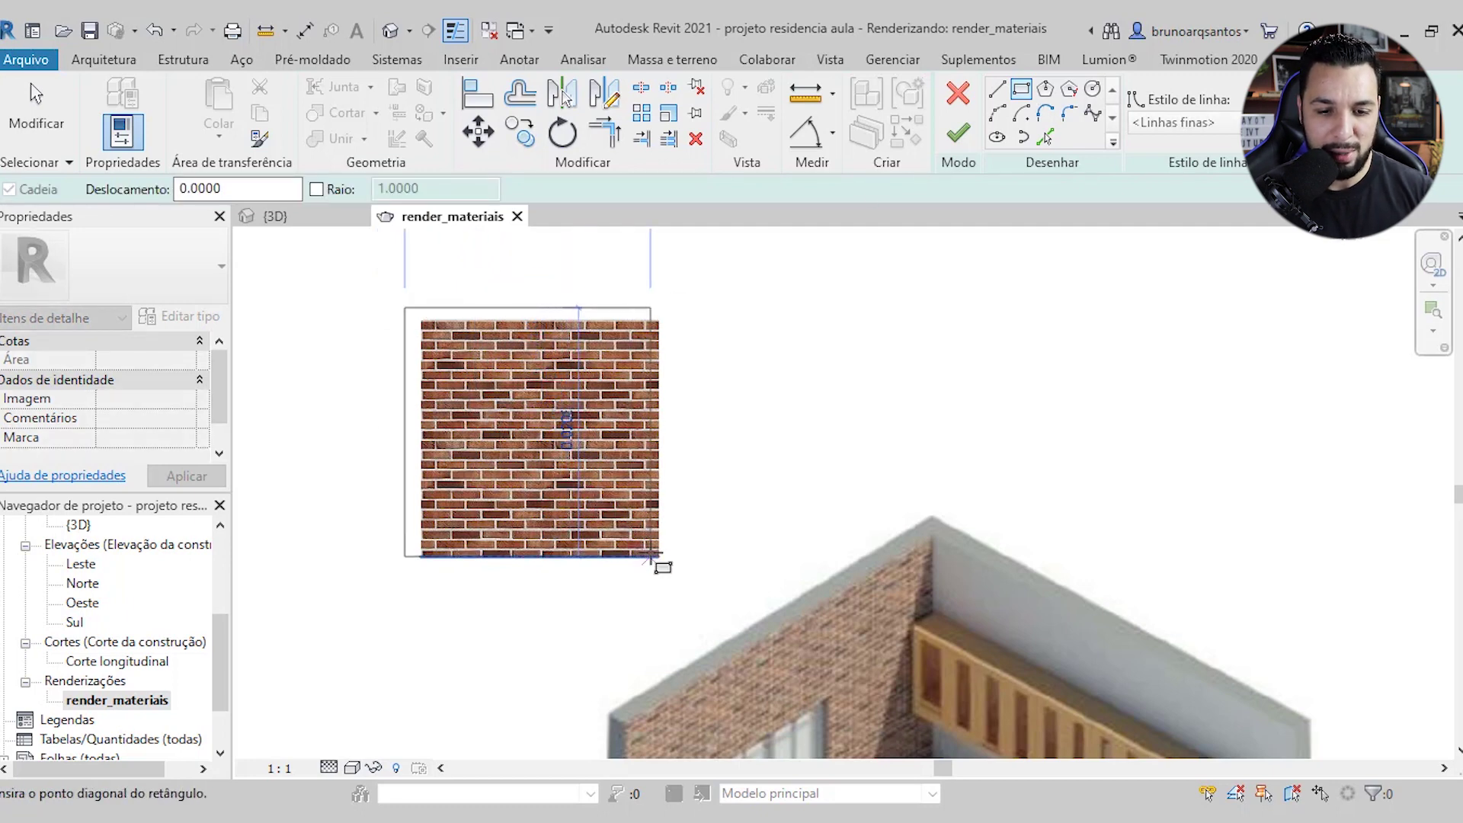
pyautogui.click(672, 569)
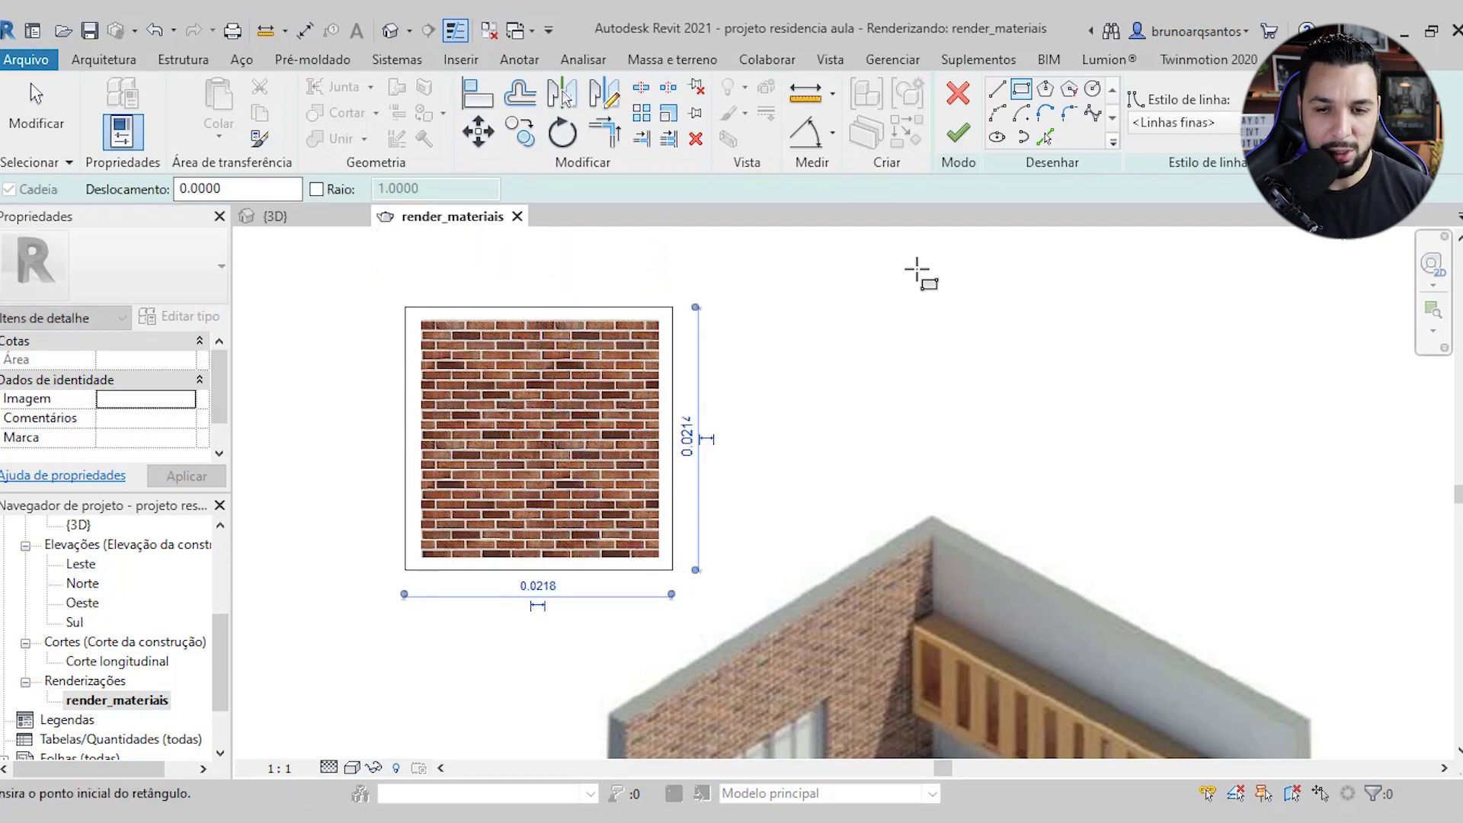
pyautogui.press('Escape')
# Draw a circle inside the brick image and finish the masking region
pyautogui.click(1093, 90)
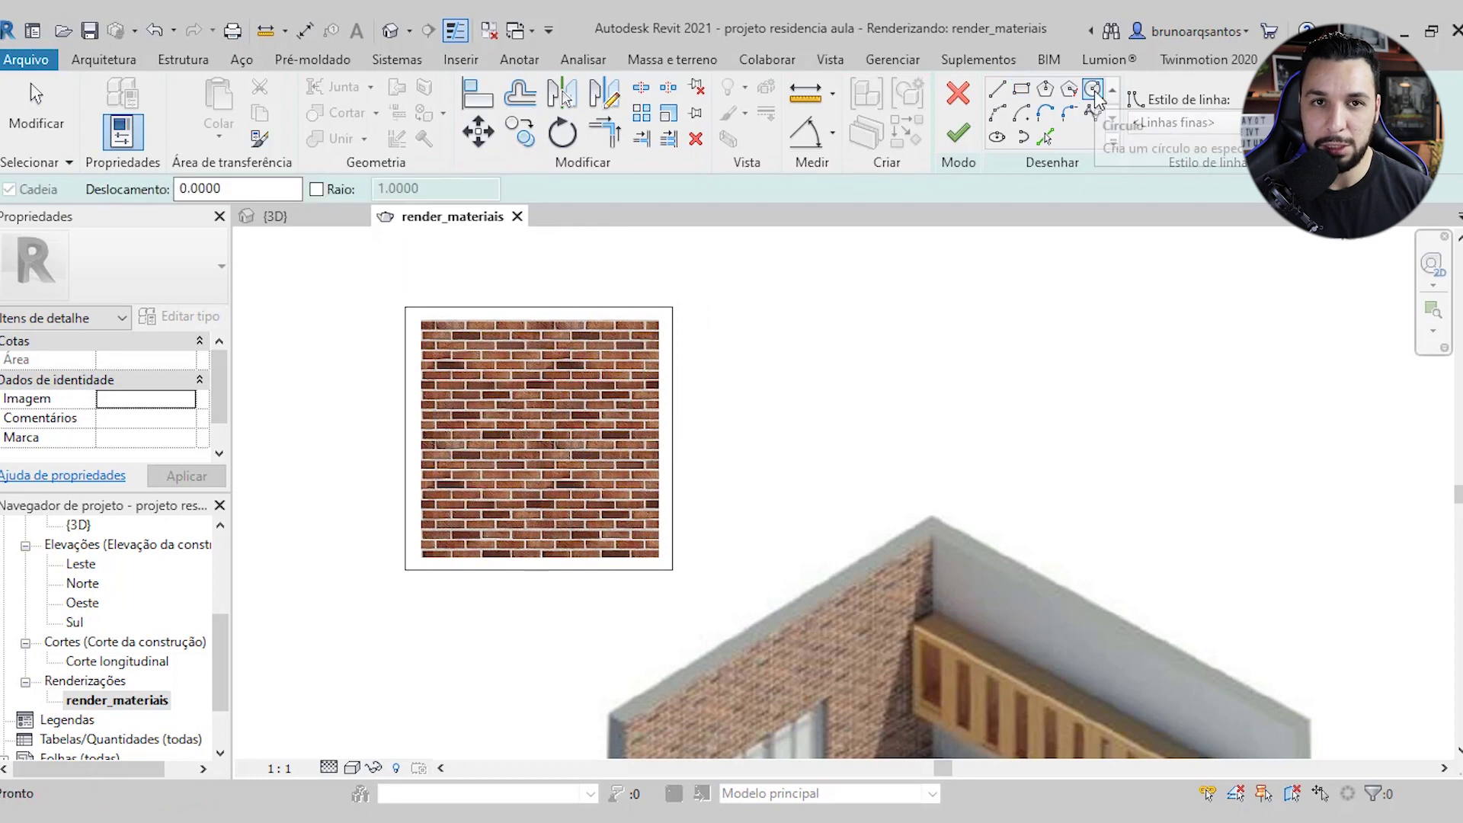
pyautogui.click(543, 432)
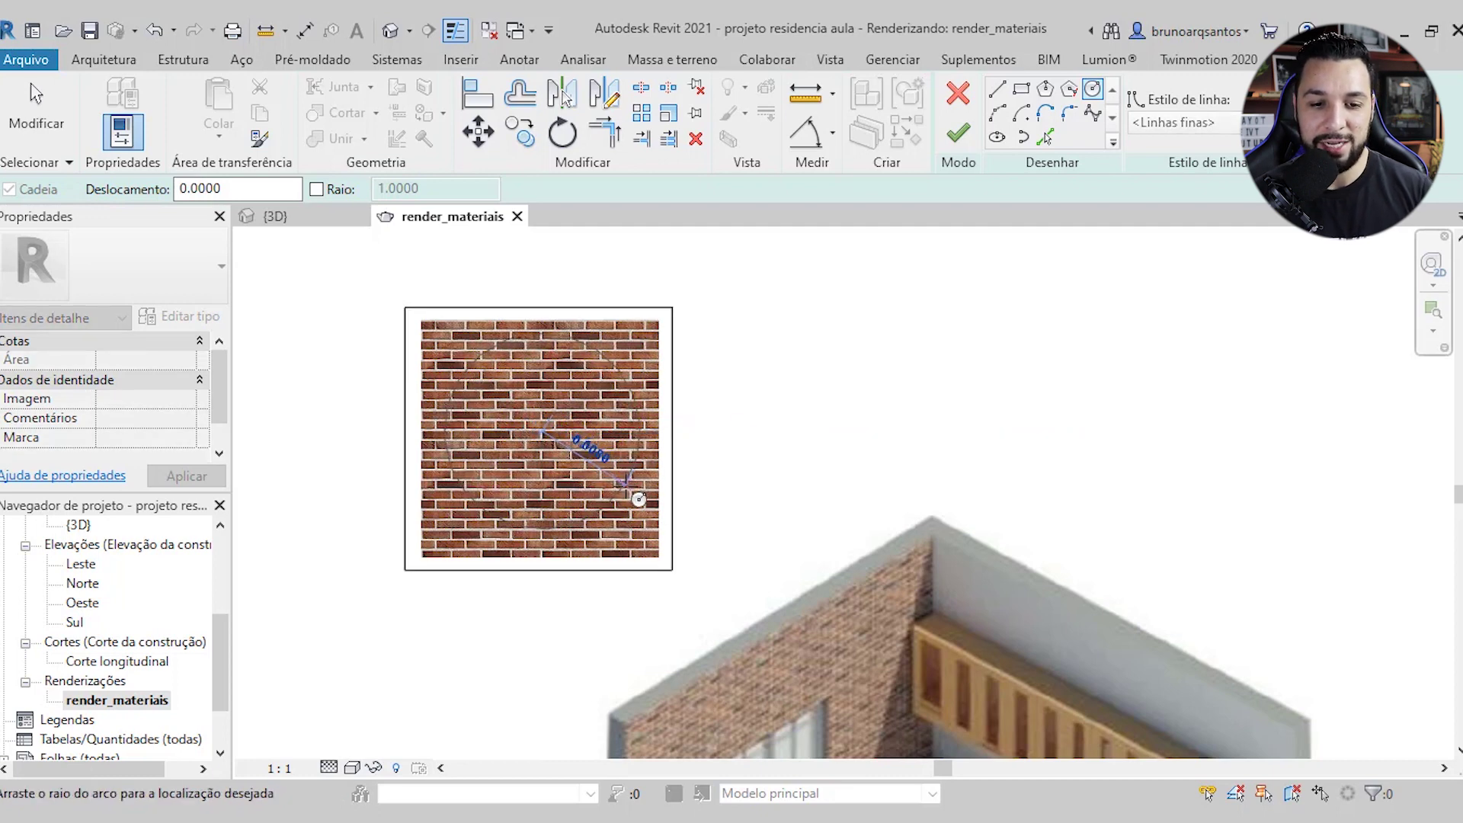
pyautogui.click(639, 500)
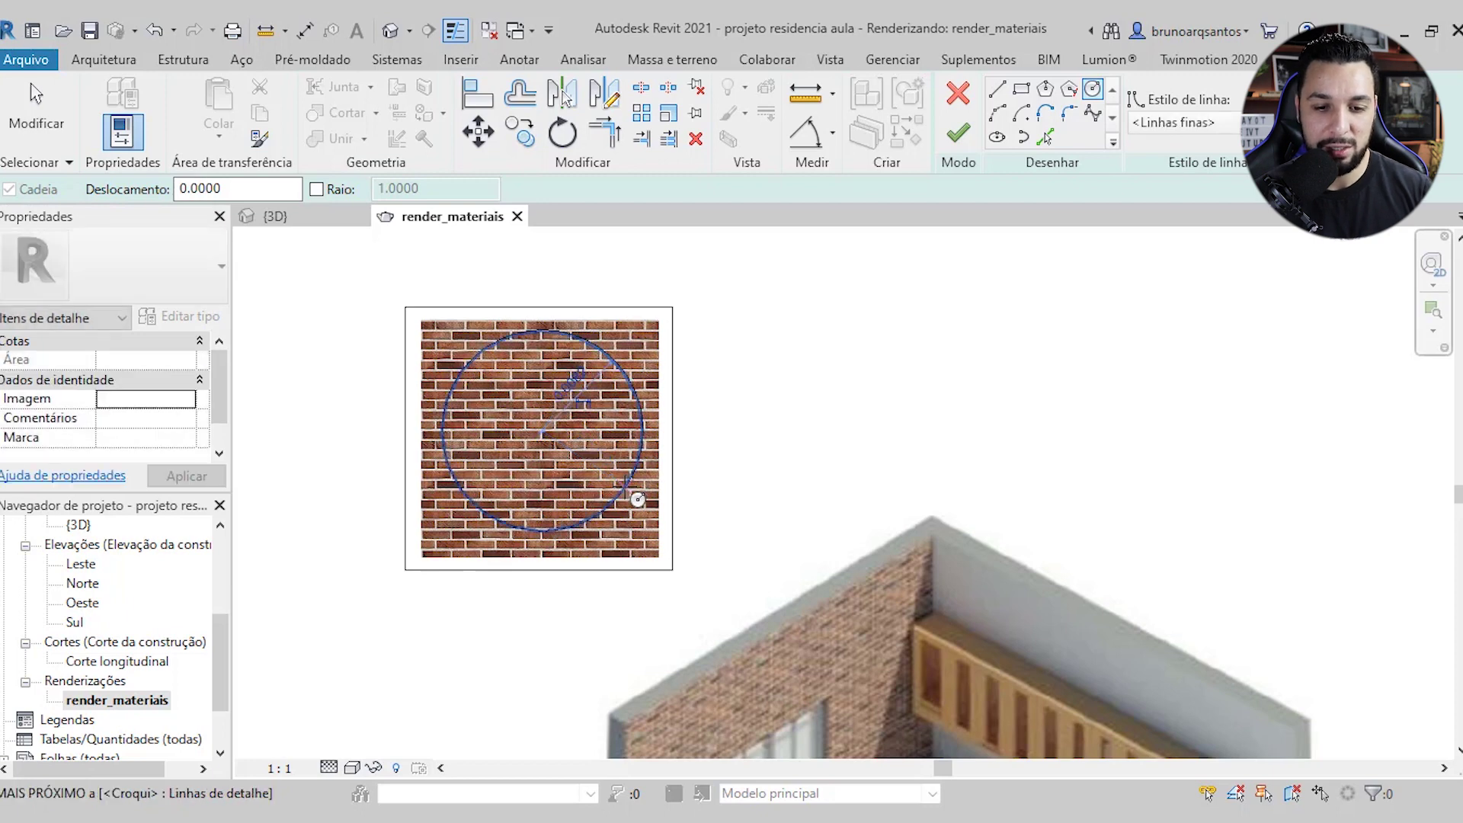
pyautogui.scroll(-1, 617, 352)
pyautogui.press('Escape')
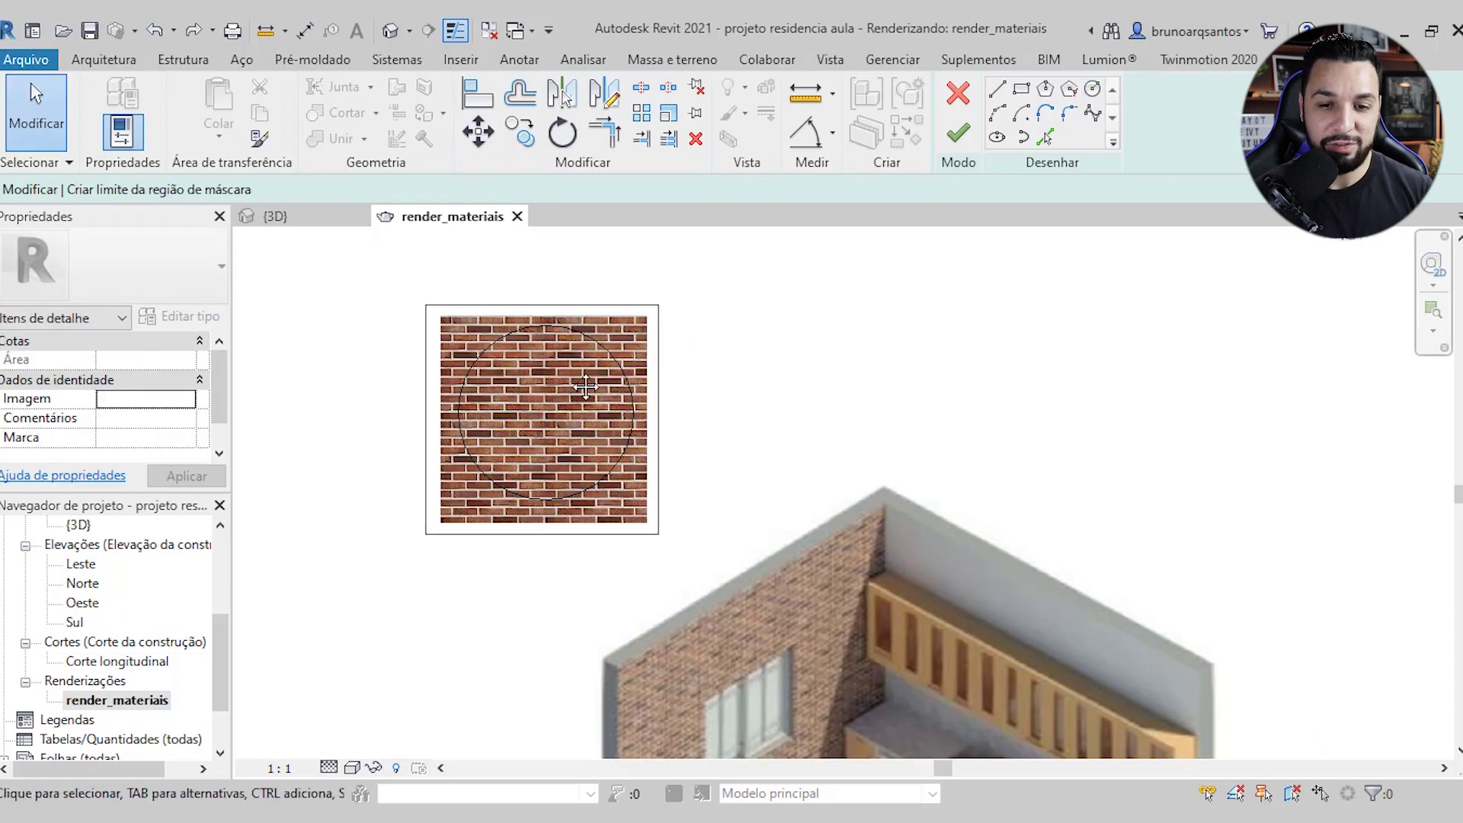
pyautogui.moveTo(562, 379); pyautogui.dragTo(577, 379, button='middle')
pyautogui.click(962, 144)
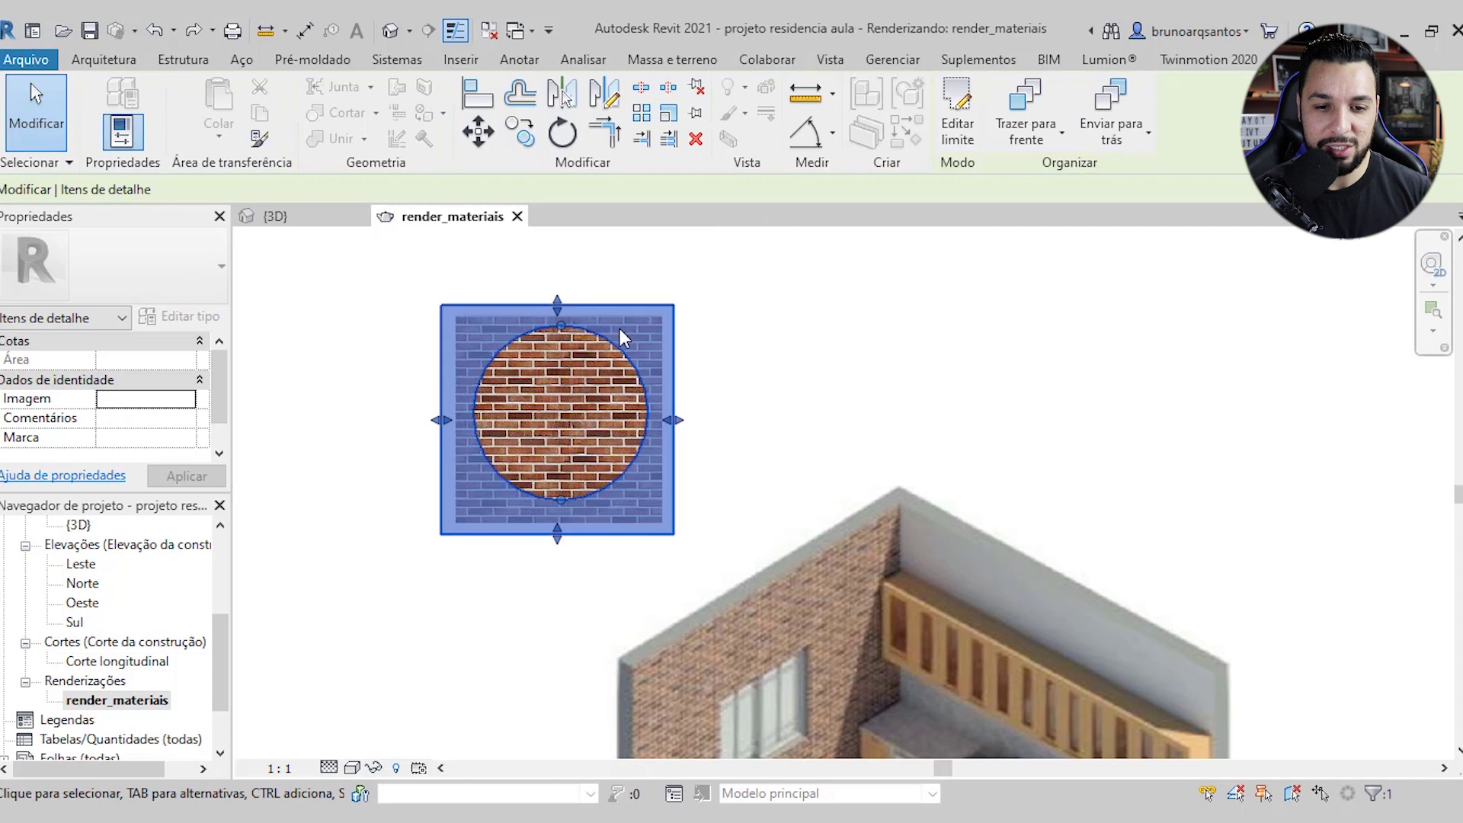
# Edit the mask boundary and set its square outline to Invisible lines
pyautogui.click(769, 282)
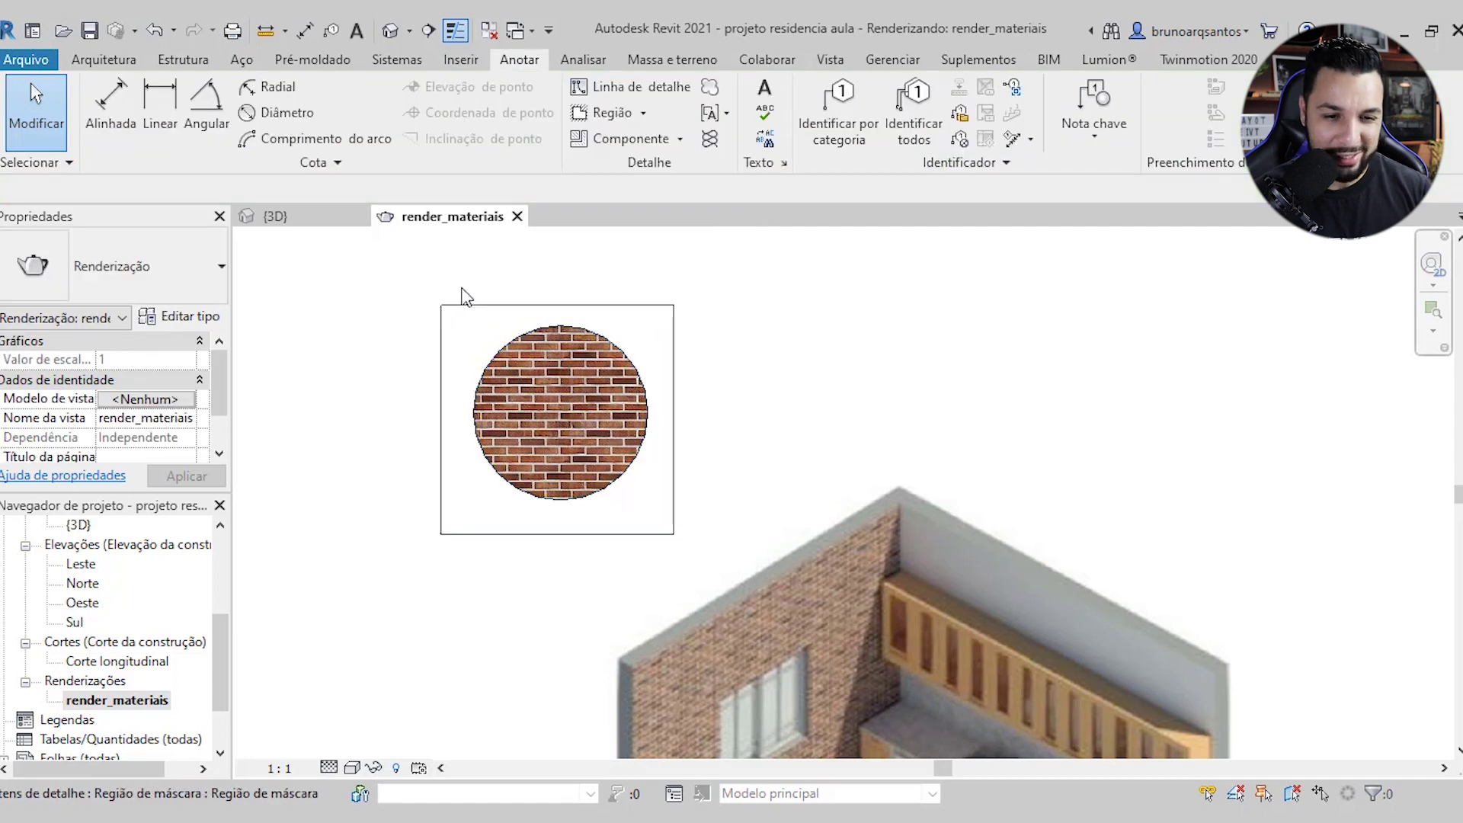
pyautogui.click(637, 317)
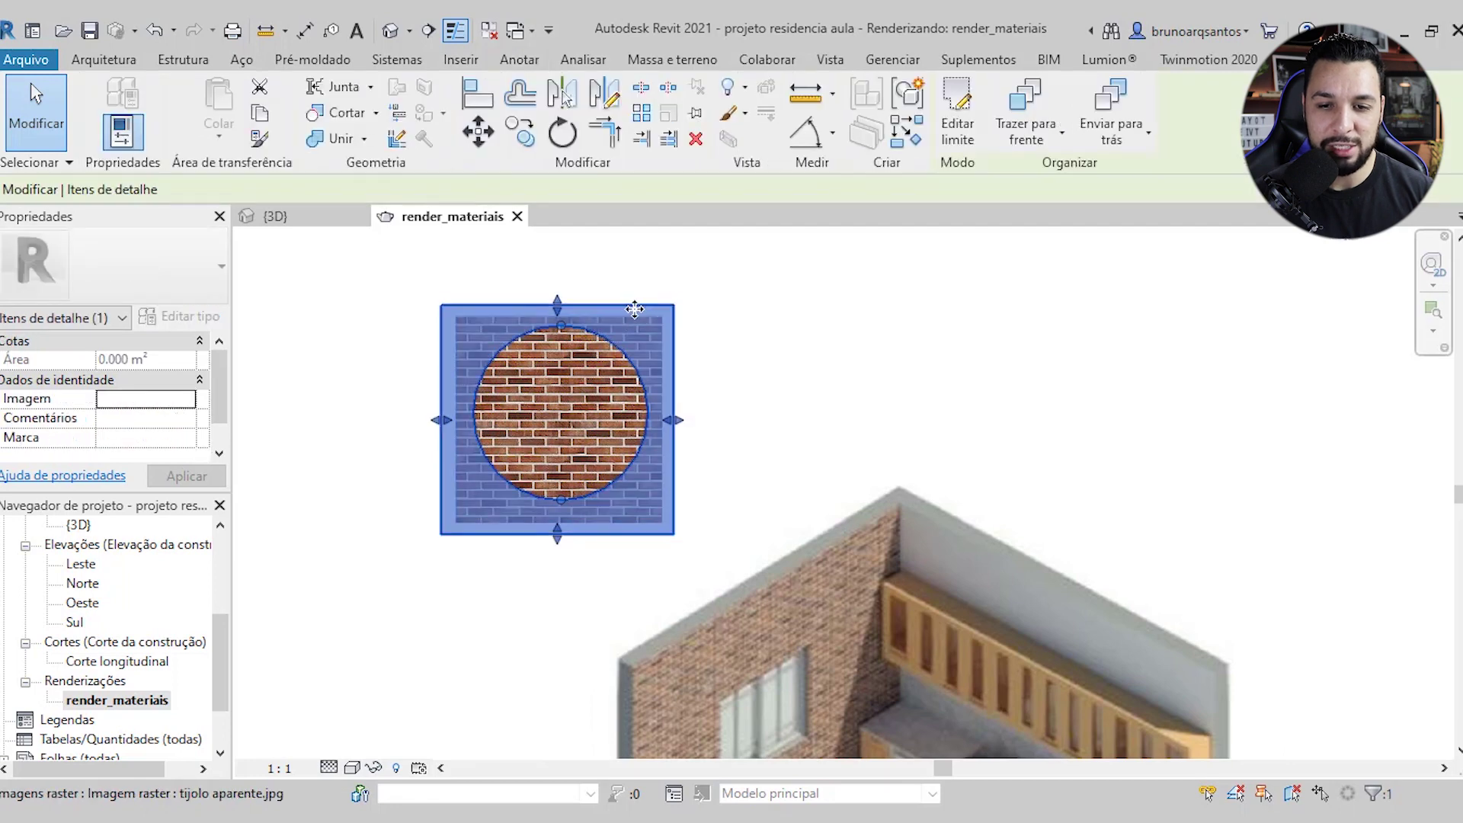
pyautogui.click(957, 129)
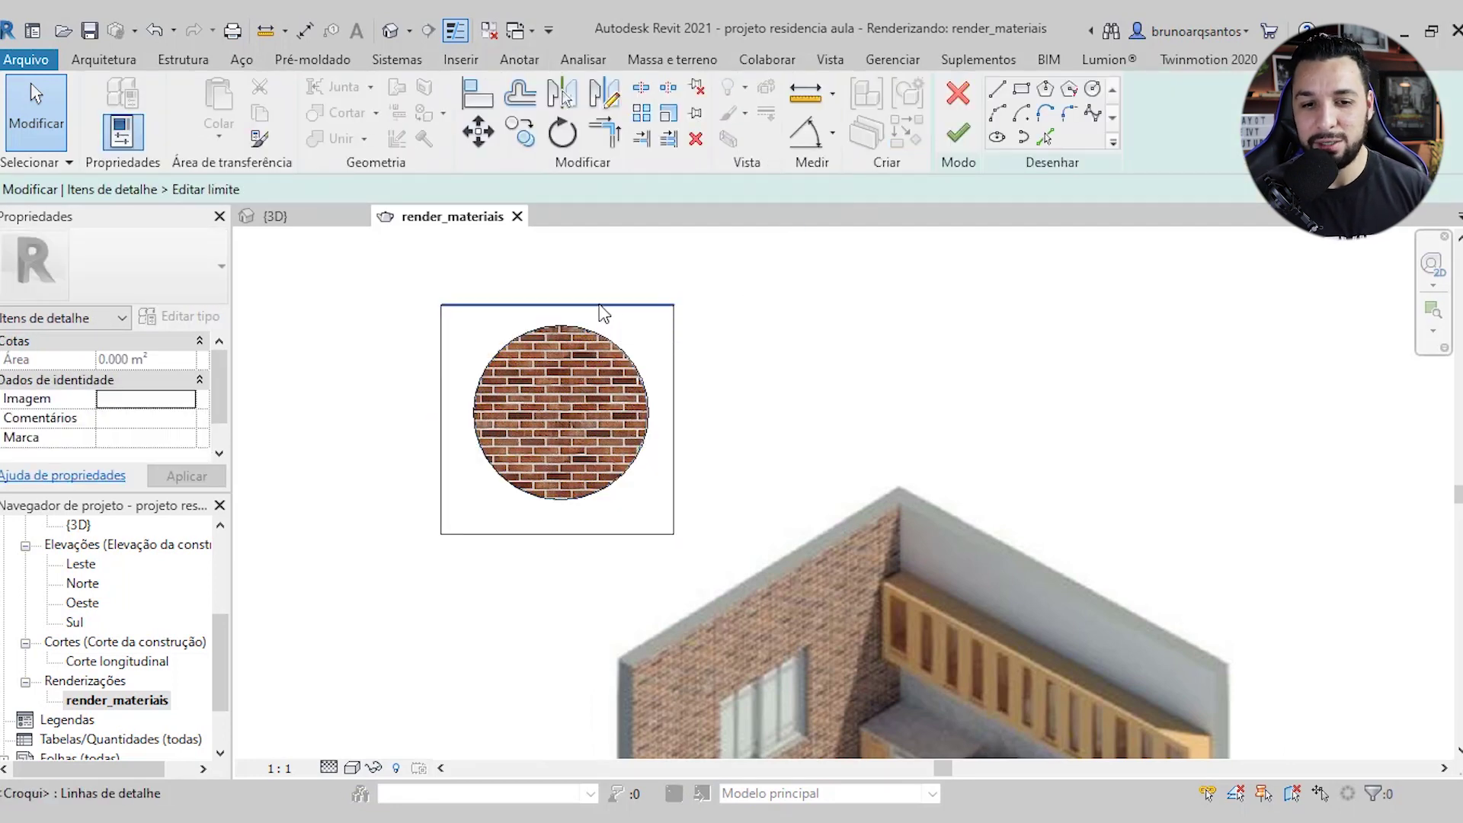
pyautogui.press('Tab')
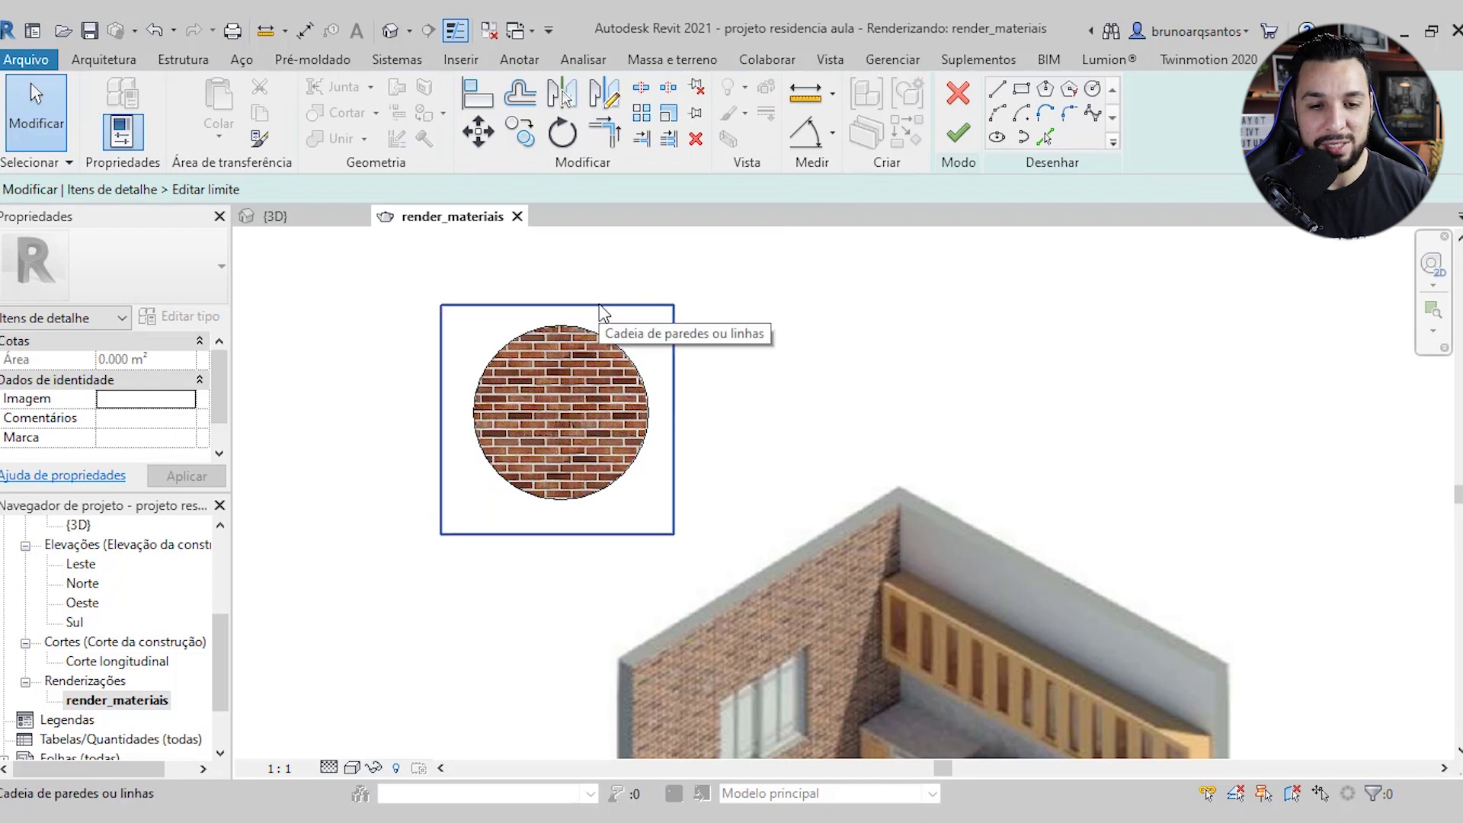
pyautogui.click(600, 306)
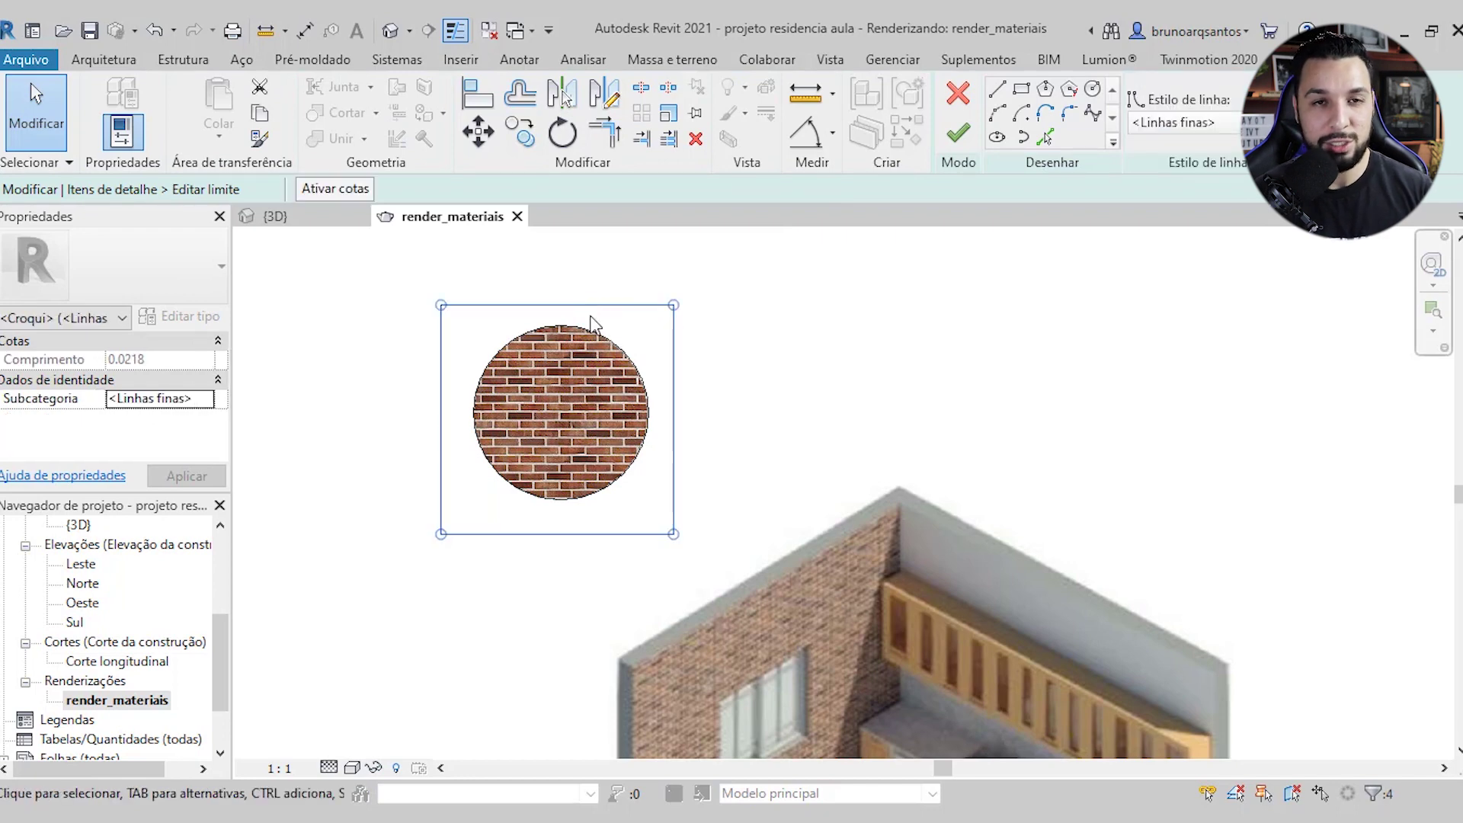
pyautogui.click(1205, 124)
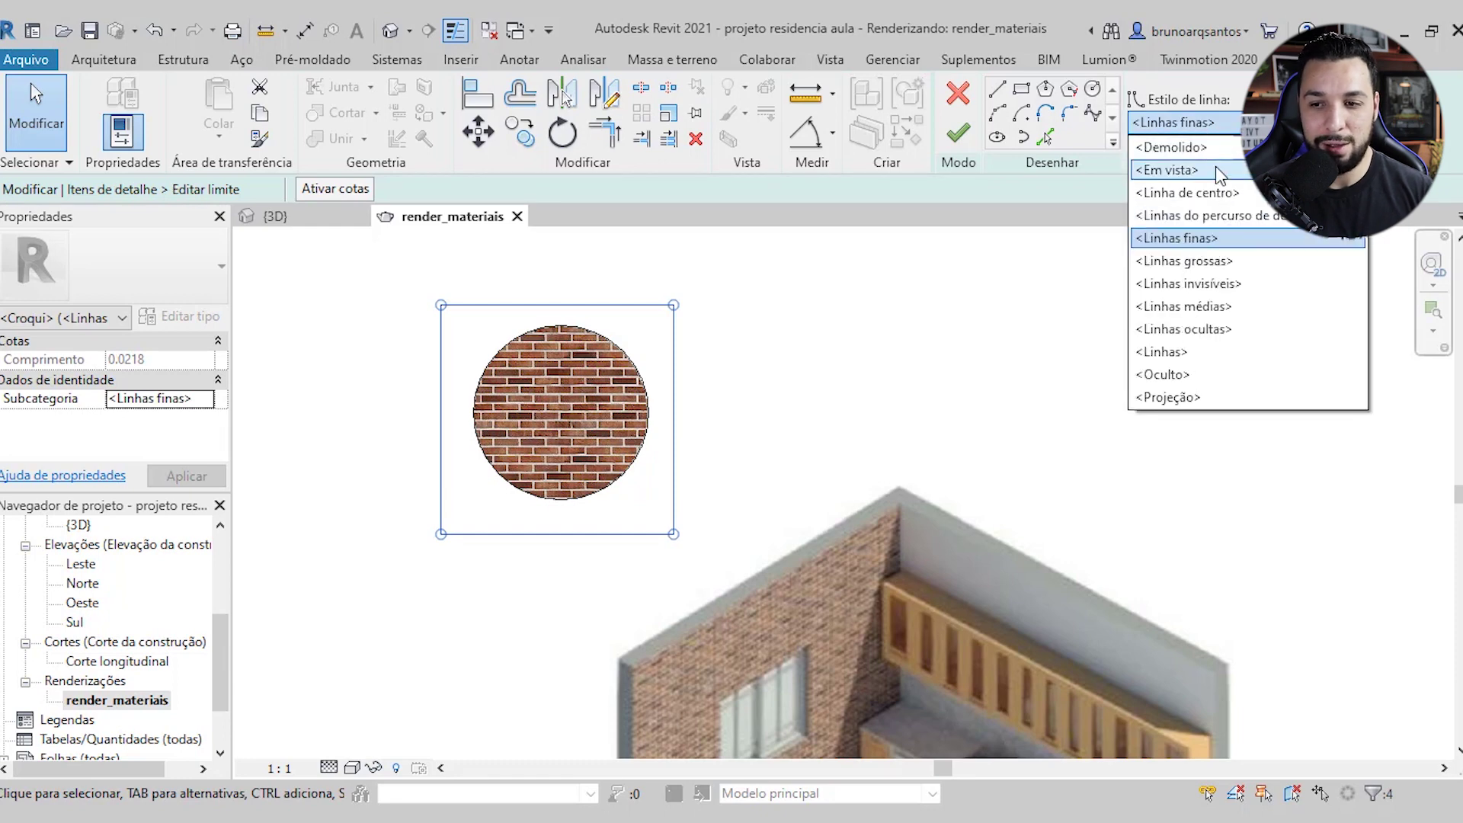
pyautogui.click(1249, 284)
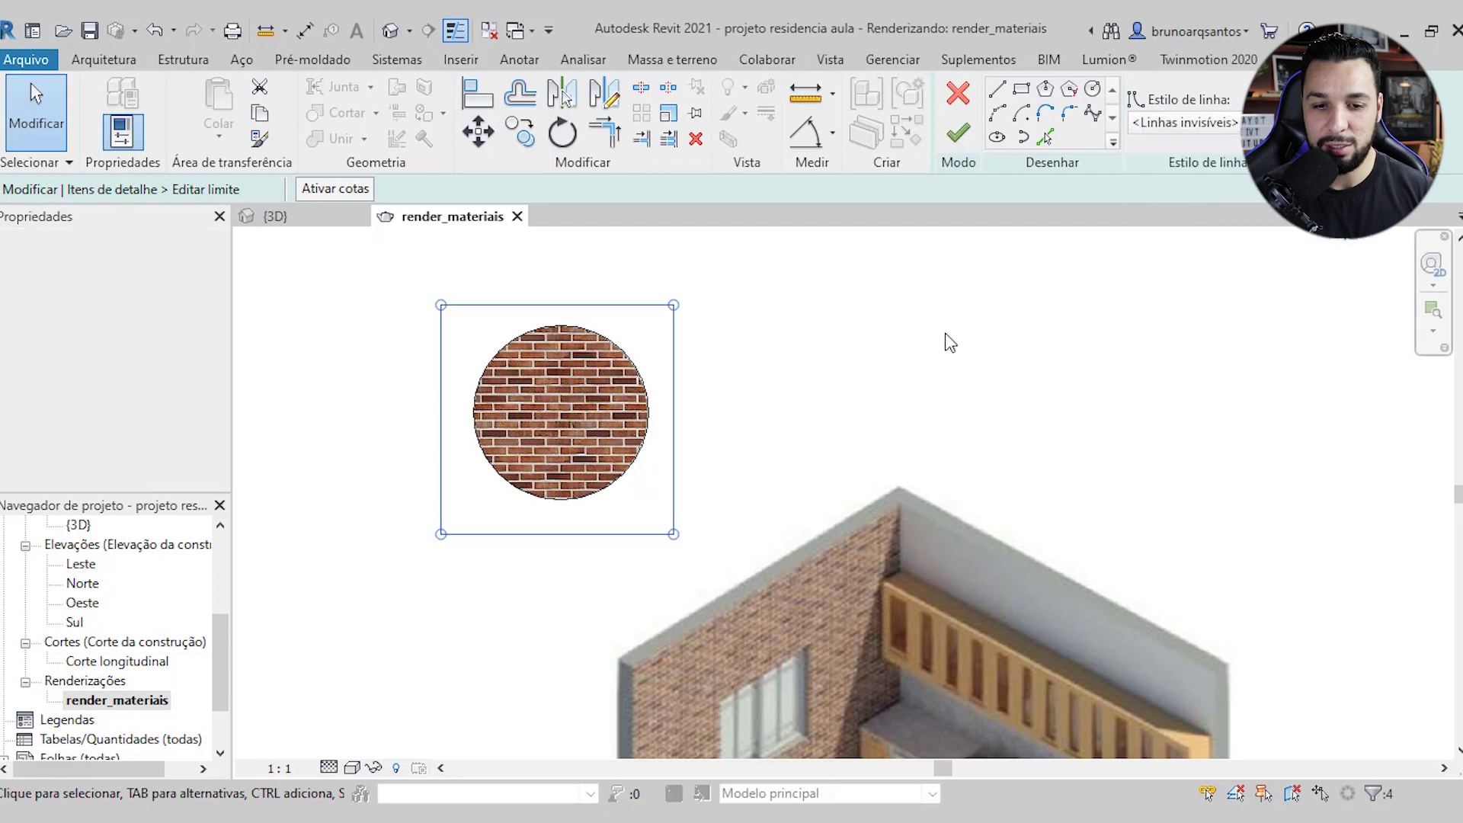
pyautogui.click(958, 134)
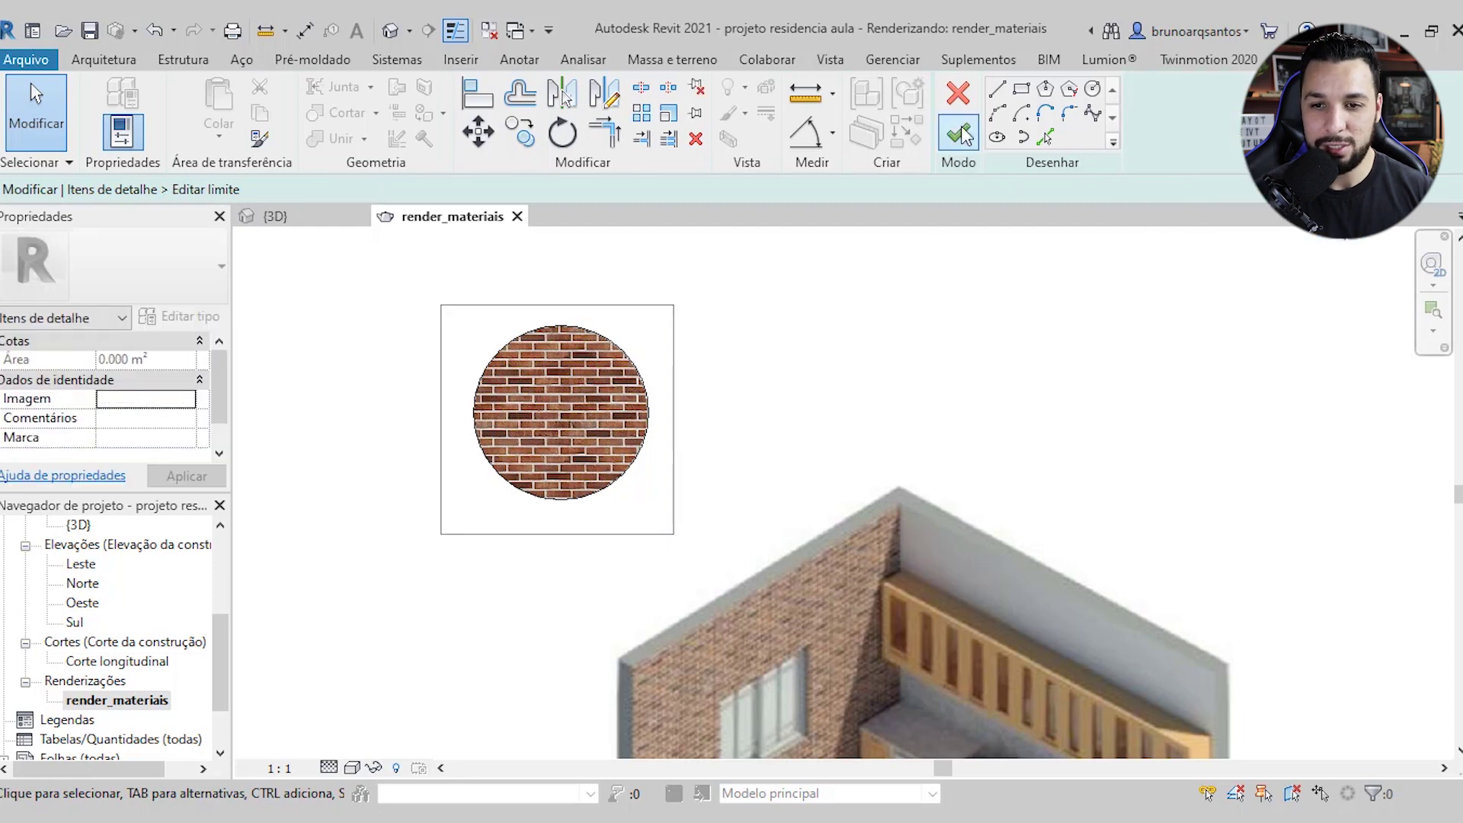
# Deselect the mask and reframe the view around the round swatch and kitchen
pyautogui.click(682, 293)
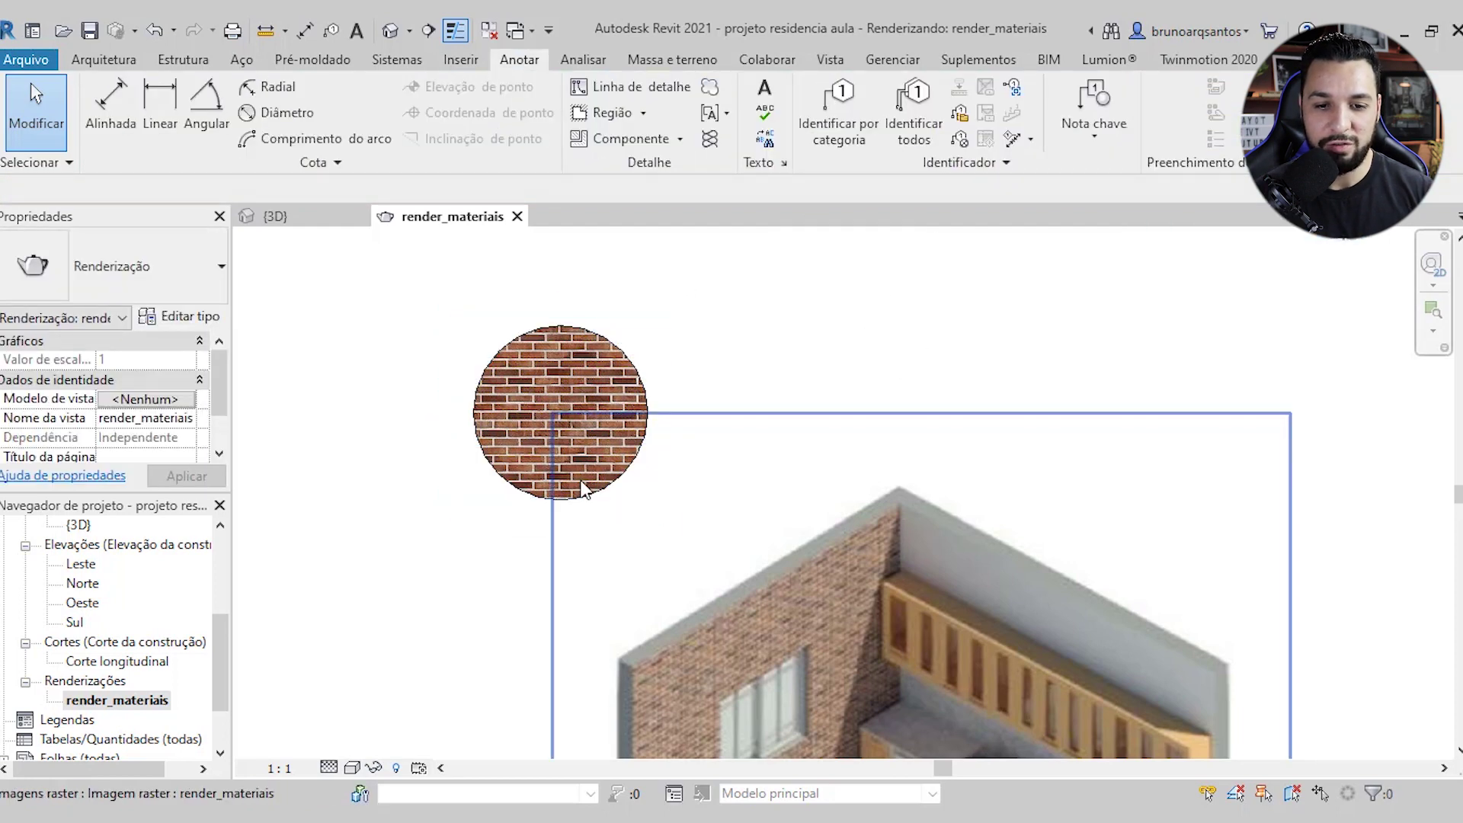
pyautogui.scroll(-2, 617, 499)
pyautogui.scroll(1, 602, 427)
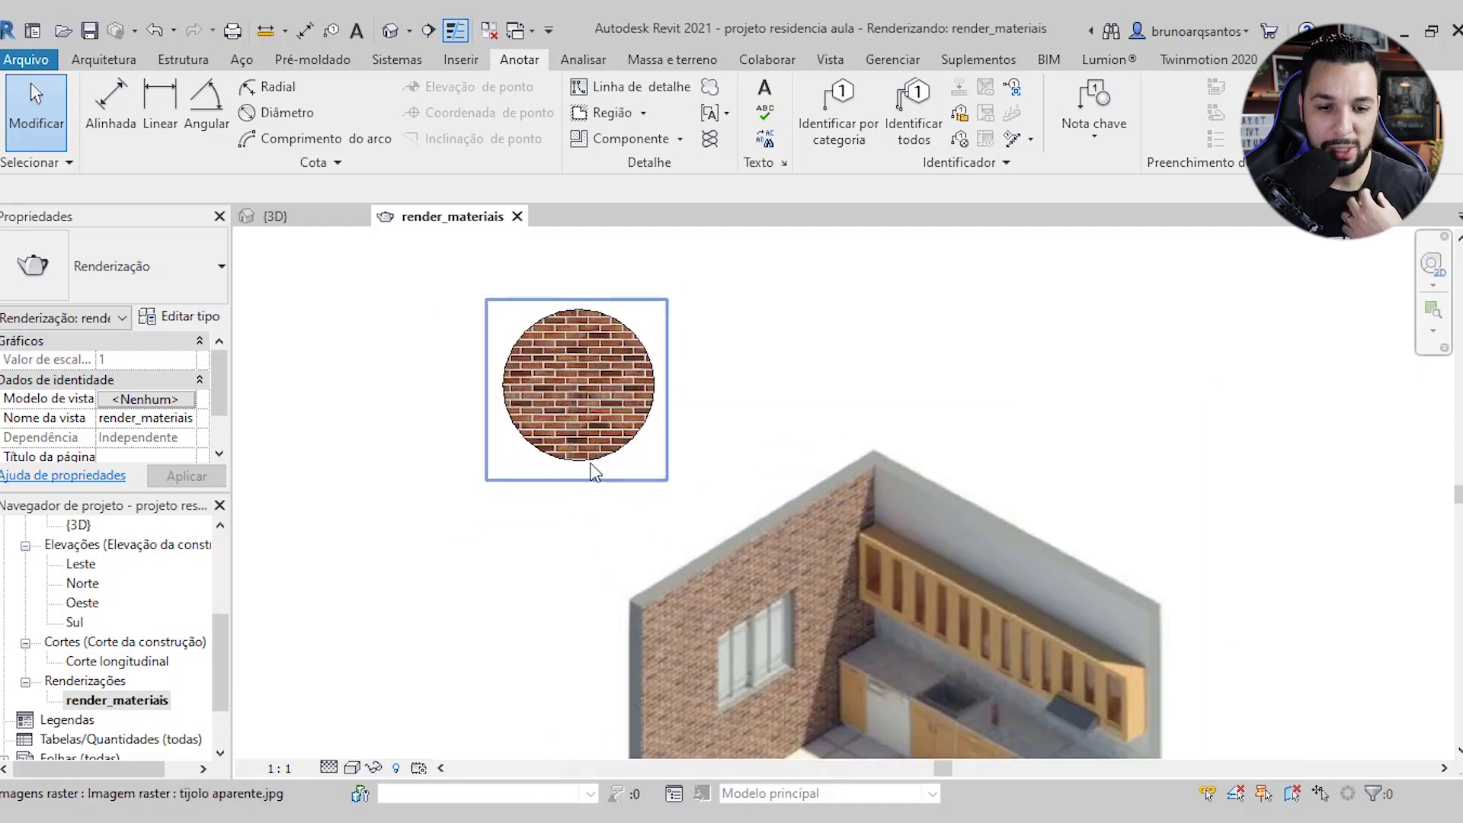
pyautogui.scroll(1, 602, 451)
pyautogui.scroll(-2, 602, 451)
pyautogui.moveTo(602, 451)
pyautogui.mouseDown(button='middle')
pyautogui.moveTo(670, 435)
pyautogui.moveTo(660, 448)
pyautogui.mouseUp(button='middle')
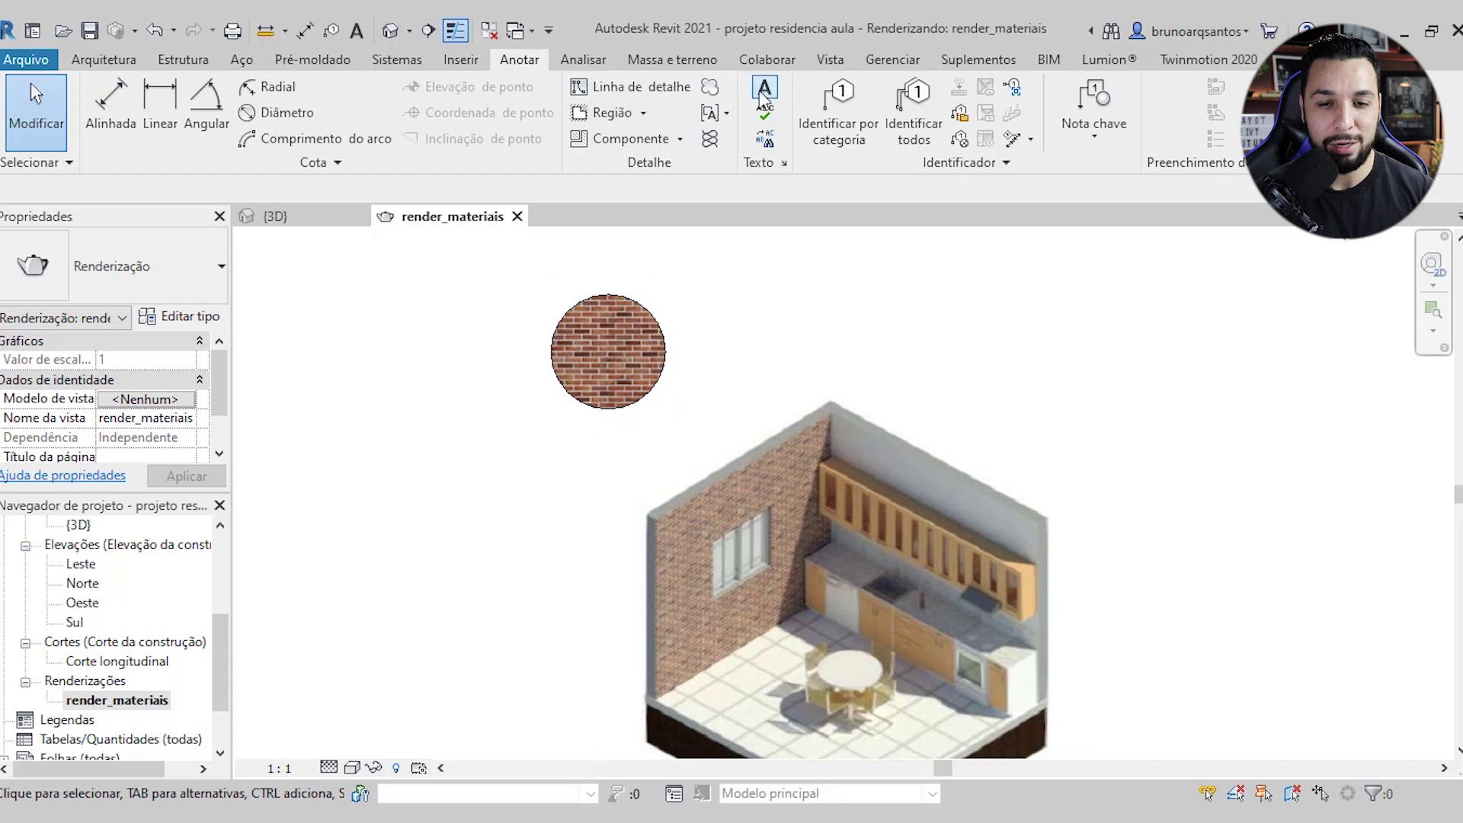
pyautogui.scroll(1, 616, 402)
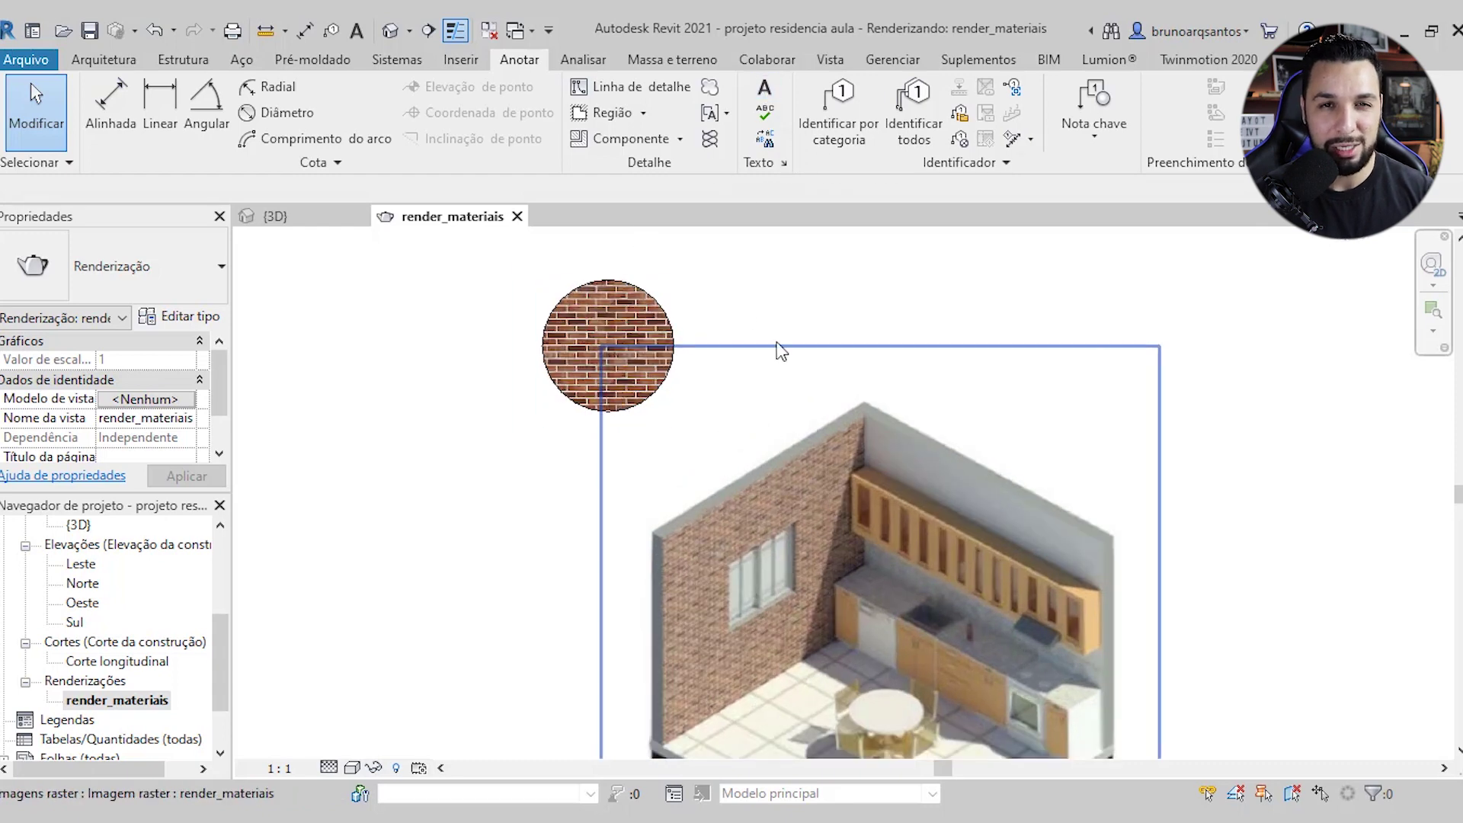
pyautogui.click(766, 90)
# Place a text note 'tijolo aparente' split onto two lines below the brick circle
pyautogui.scroll(1, 580, 439)
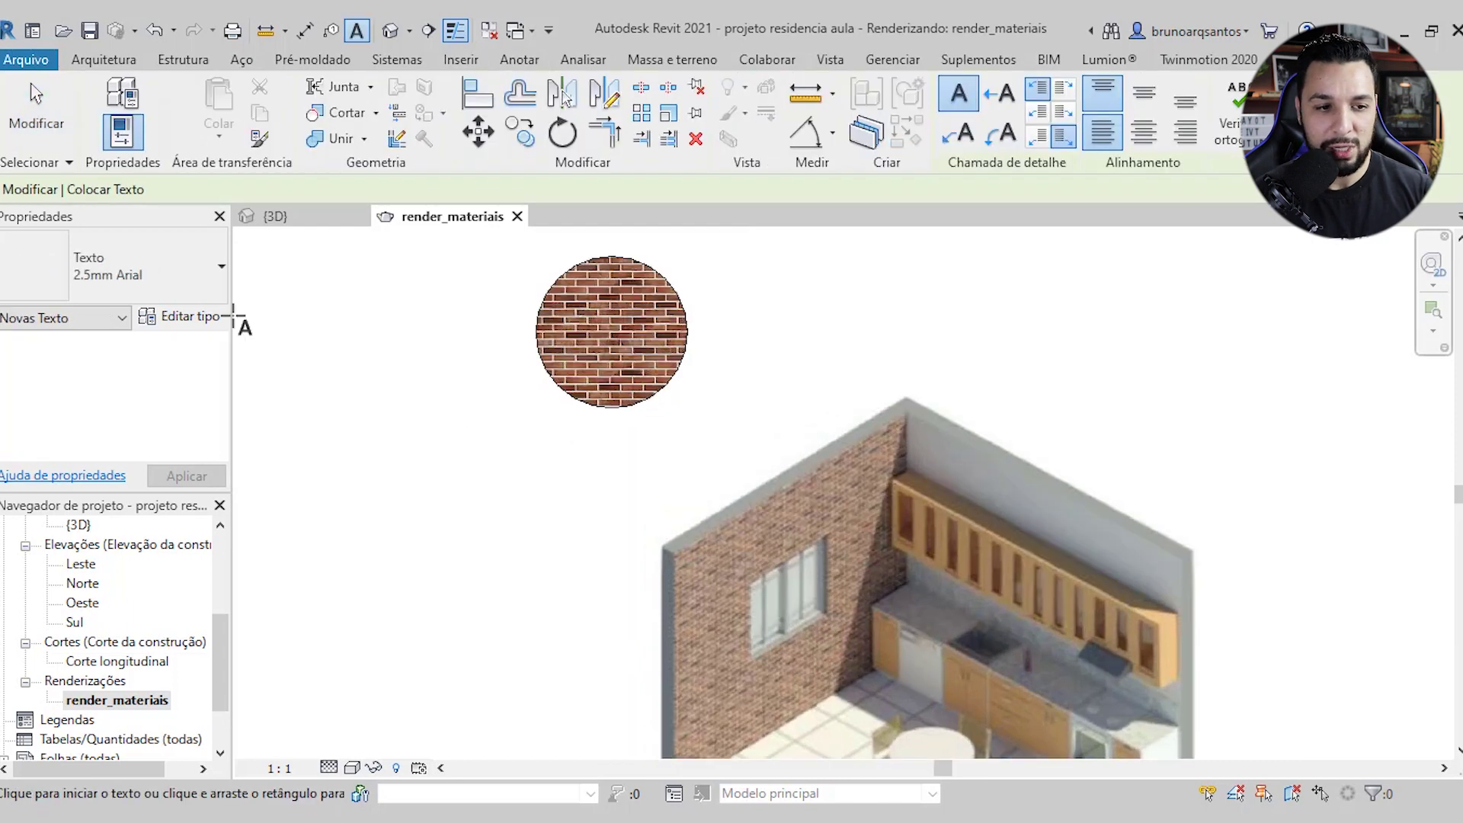
pyautogui.click(180, 276)
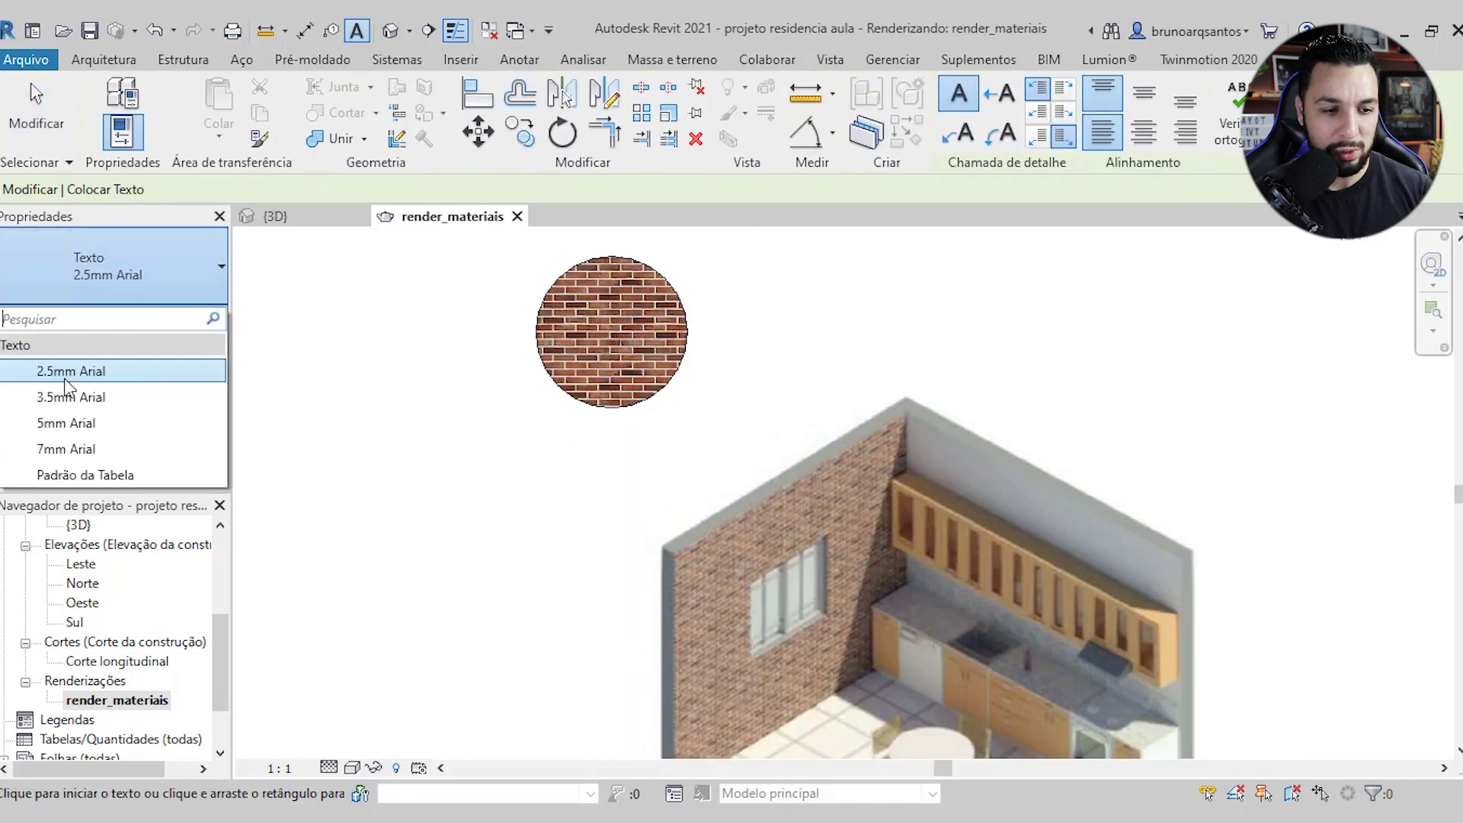
pyautogui.click(82, 424)
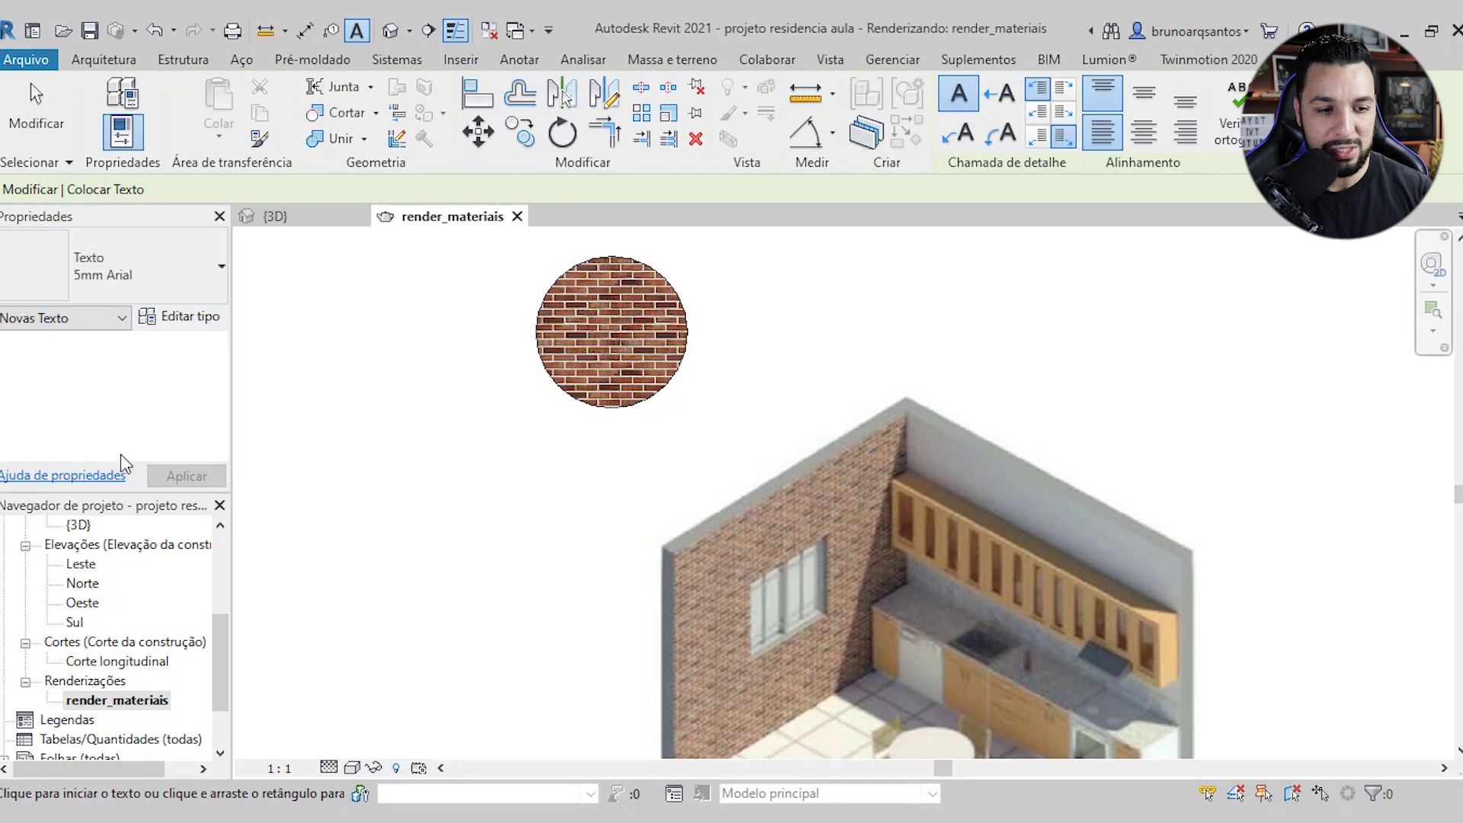
pyautogui.click(568, 432)
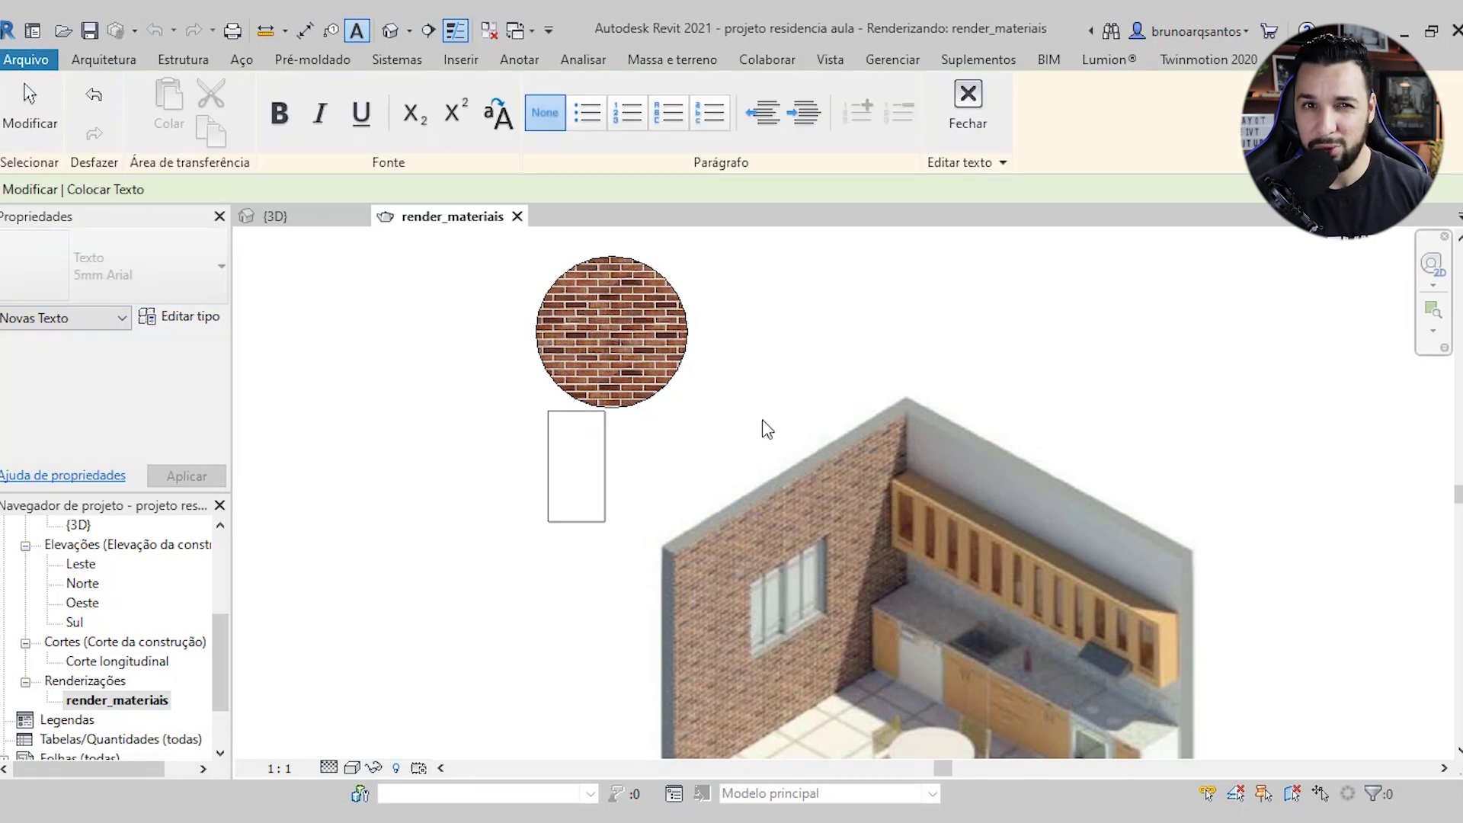
pyautogui.write('tijolo apare')
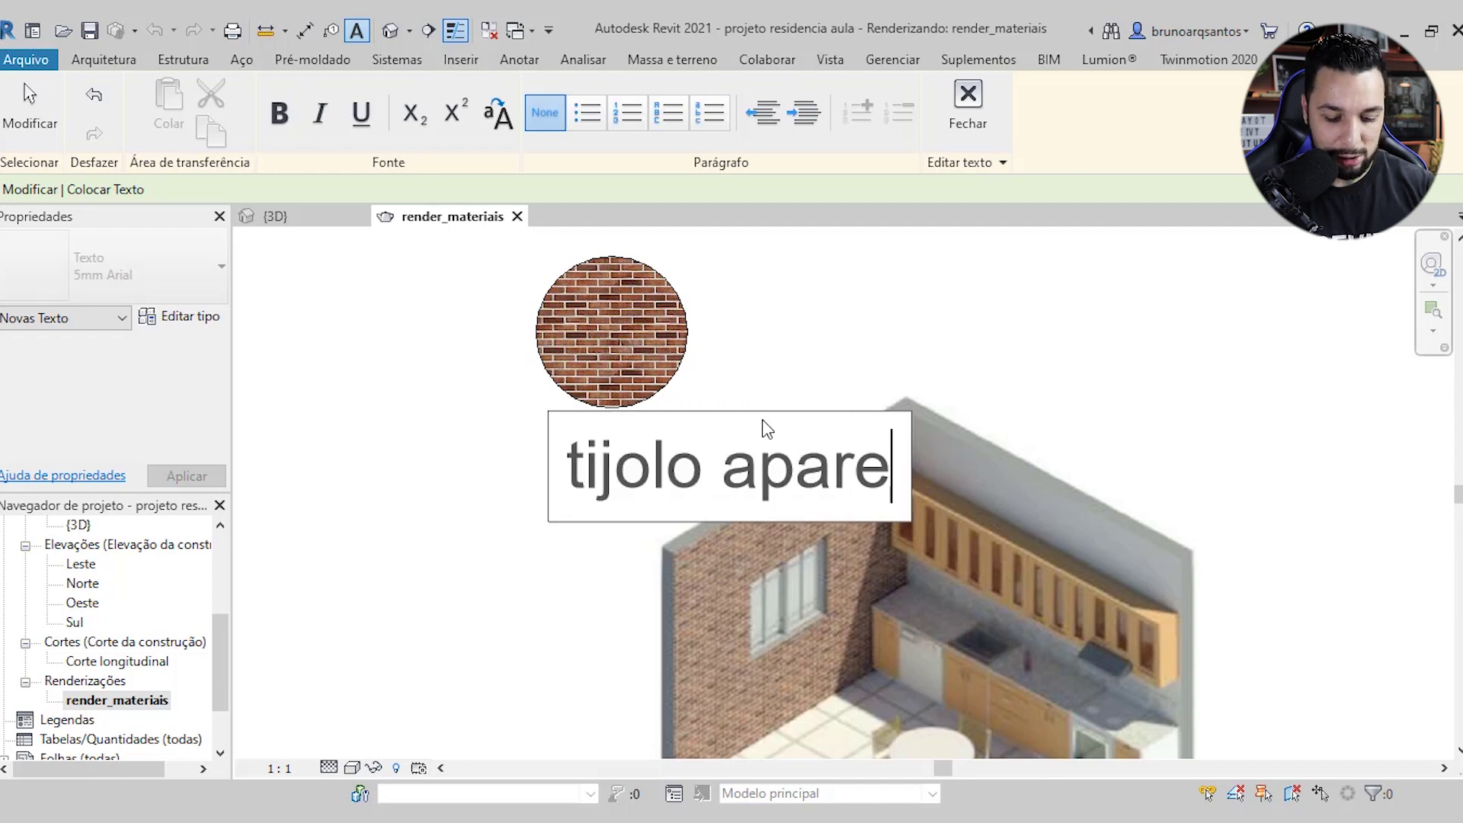
pyautogui.write('nte')
pyautogui.press('Return')
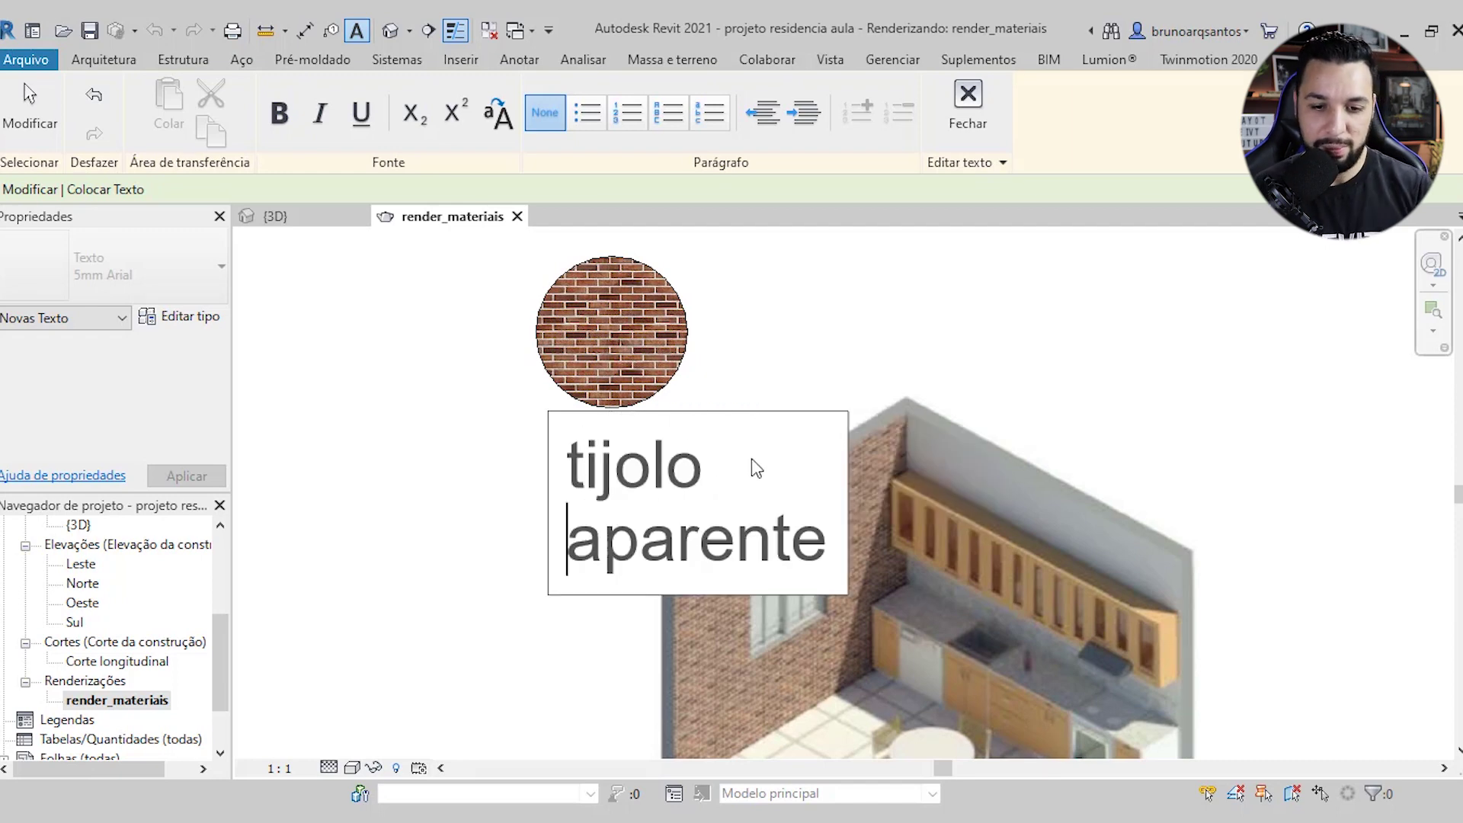
pyautogui.click(732, 385)
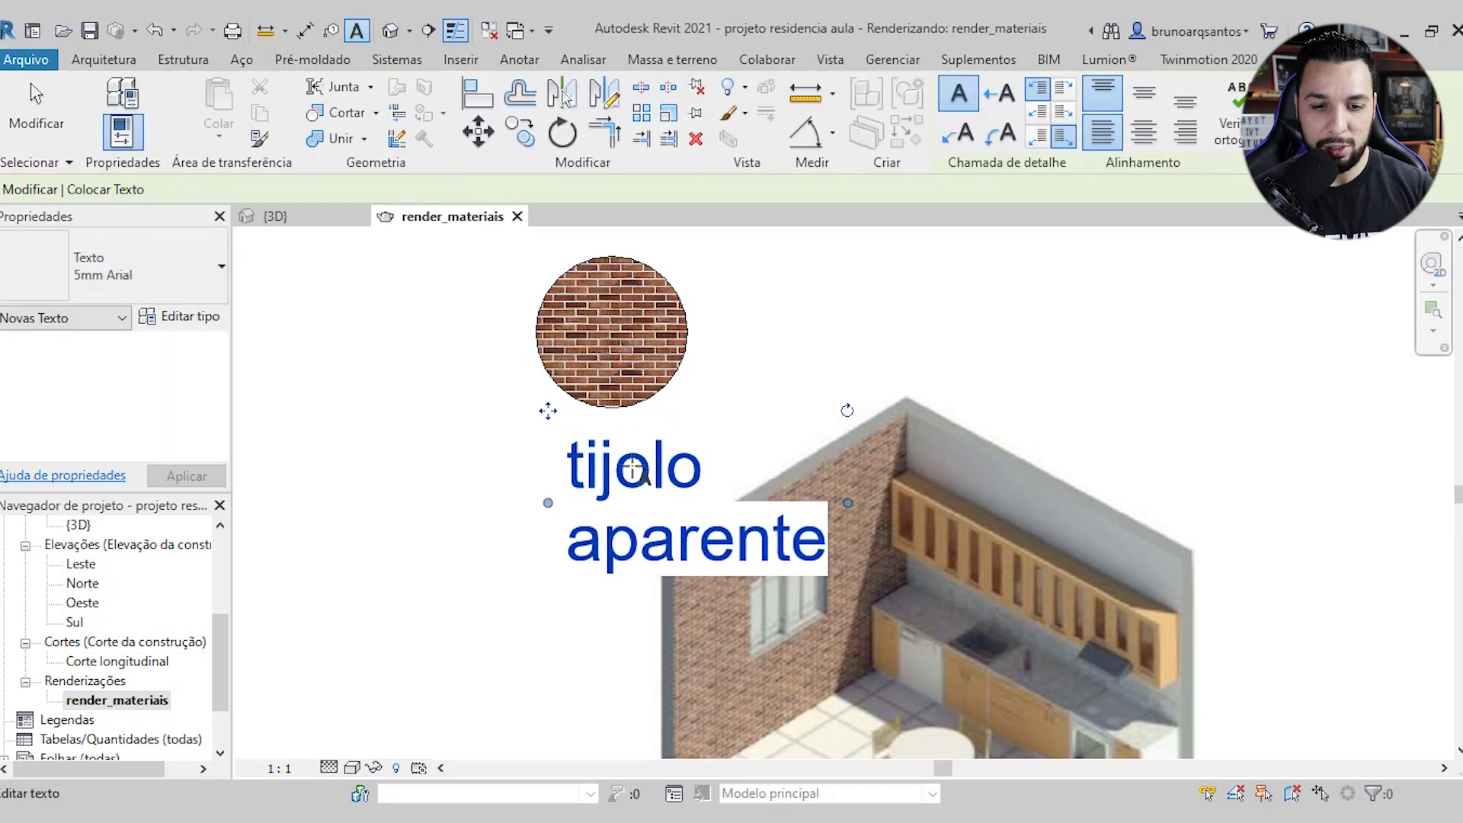
pyautogui.press('Escape')
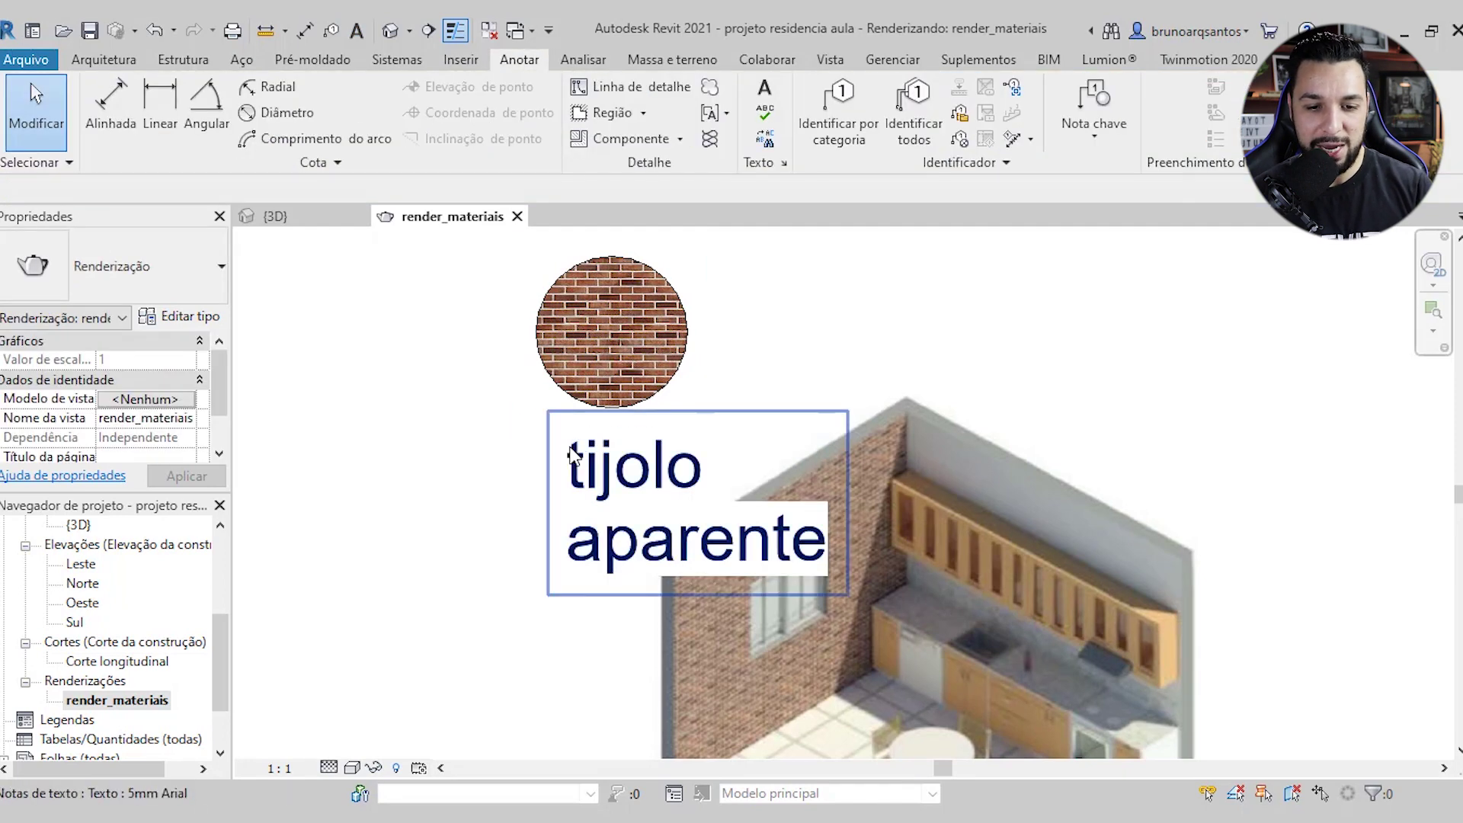
# Make the label 2.5mm Arial, centred horizontally and vertically, and move it under the circle
pyautogui.click(575, 456)
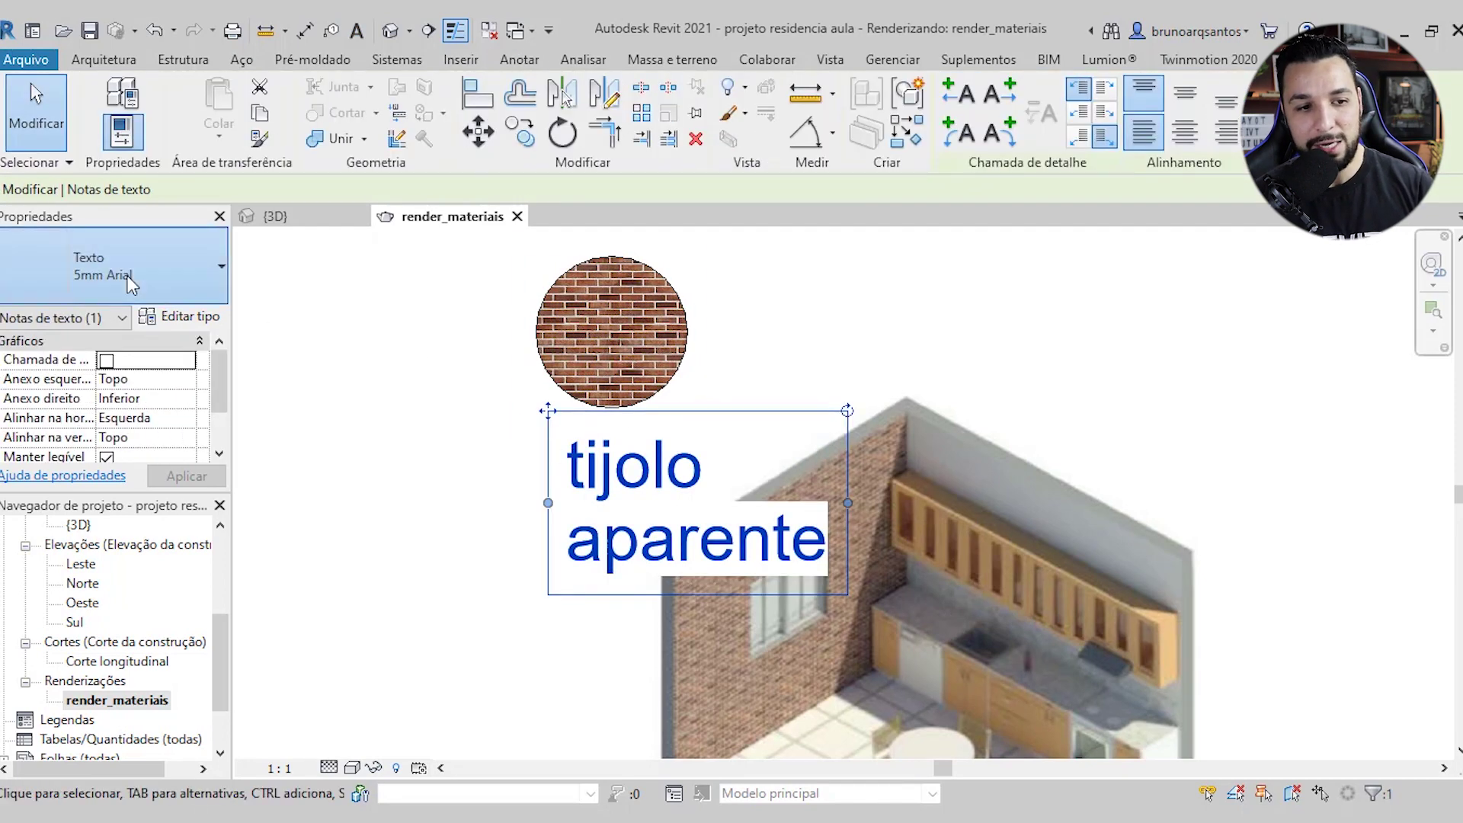
pyautogui.click(122, 293)
pyautogui.click(84, 396)
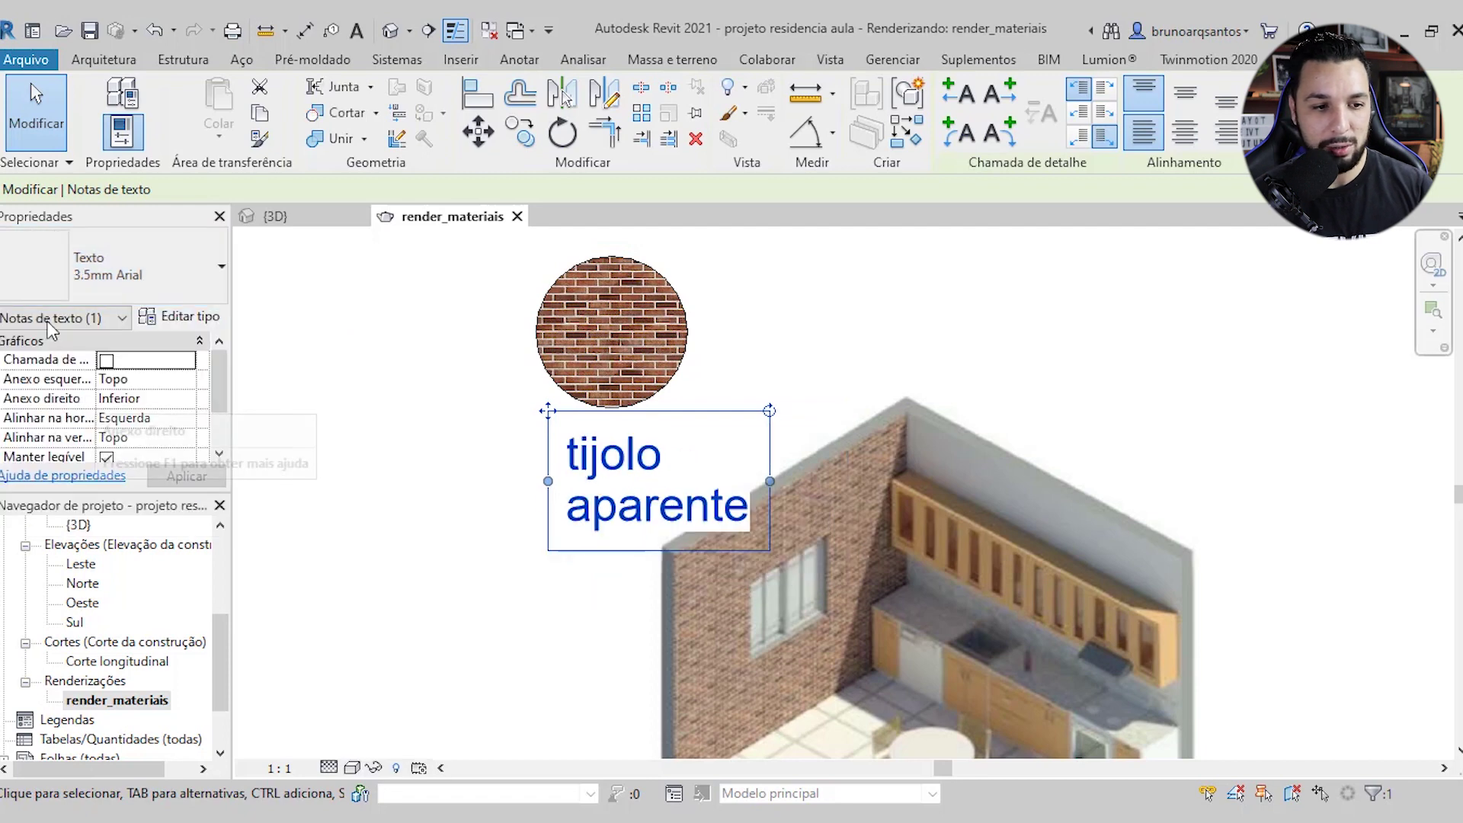
pyautogui.click(103, 279)
pyautogui.scroll(3, 76, 351)
pyautogui.click(70, 373)
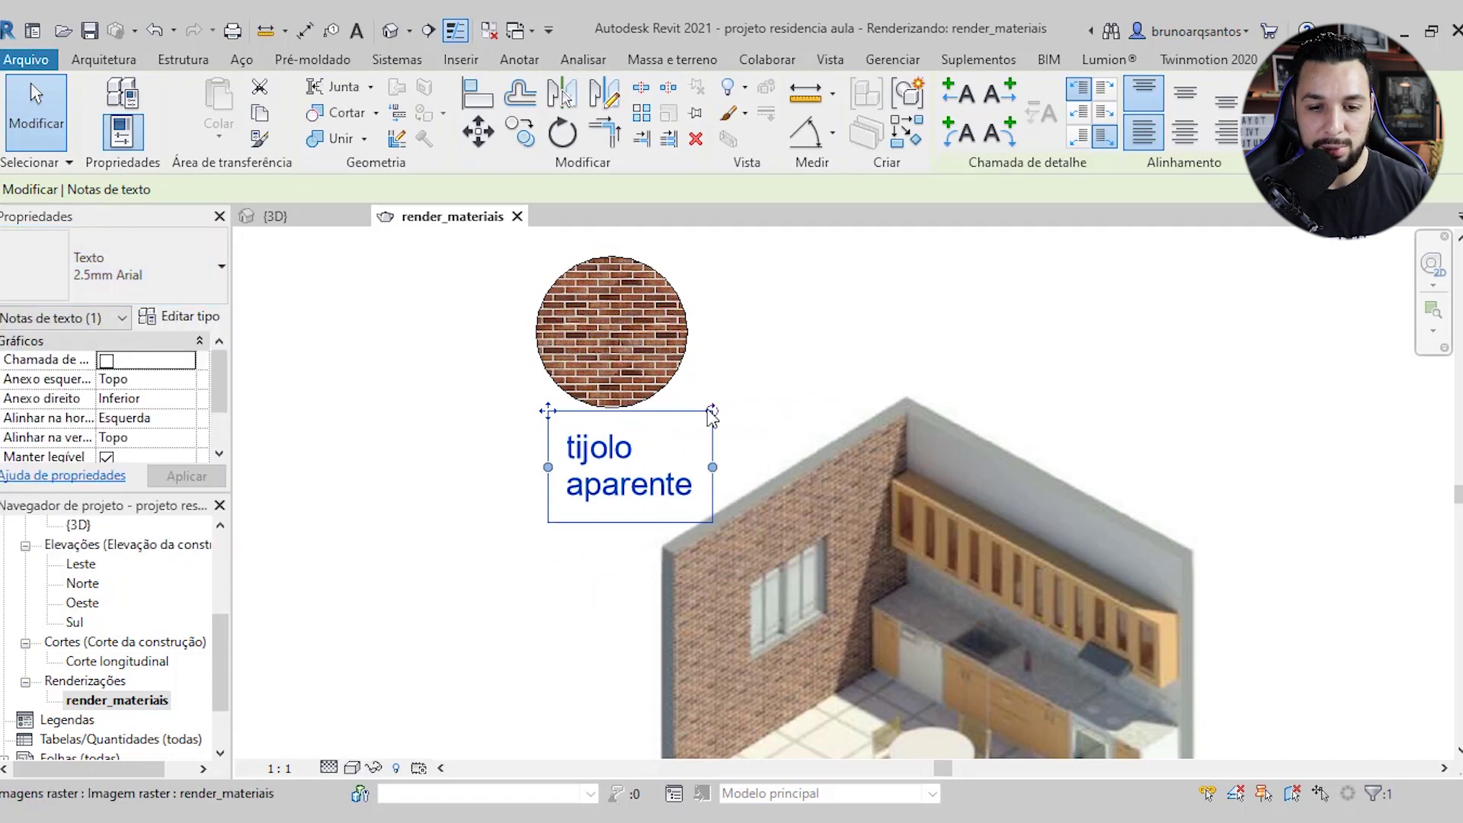
pyautogui.click(1187, 97)
pyautogui.click(1185, 130)
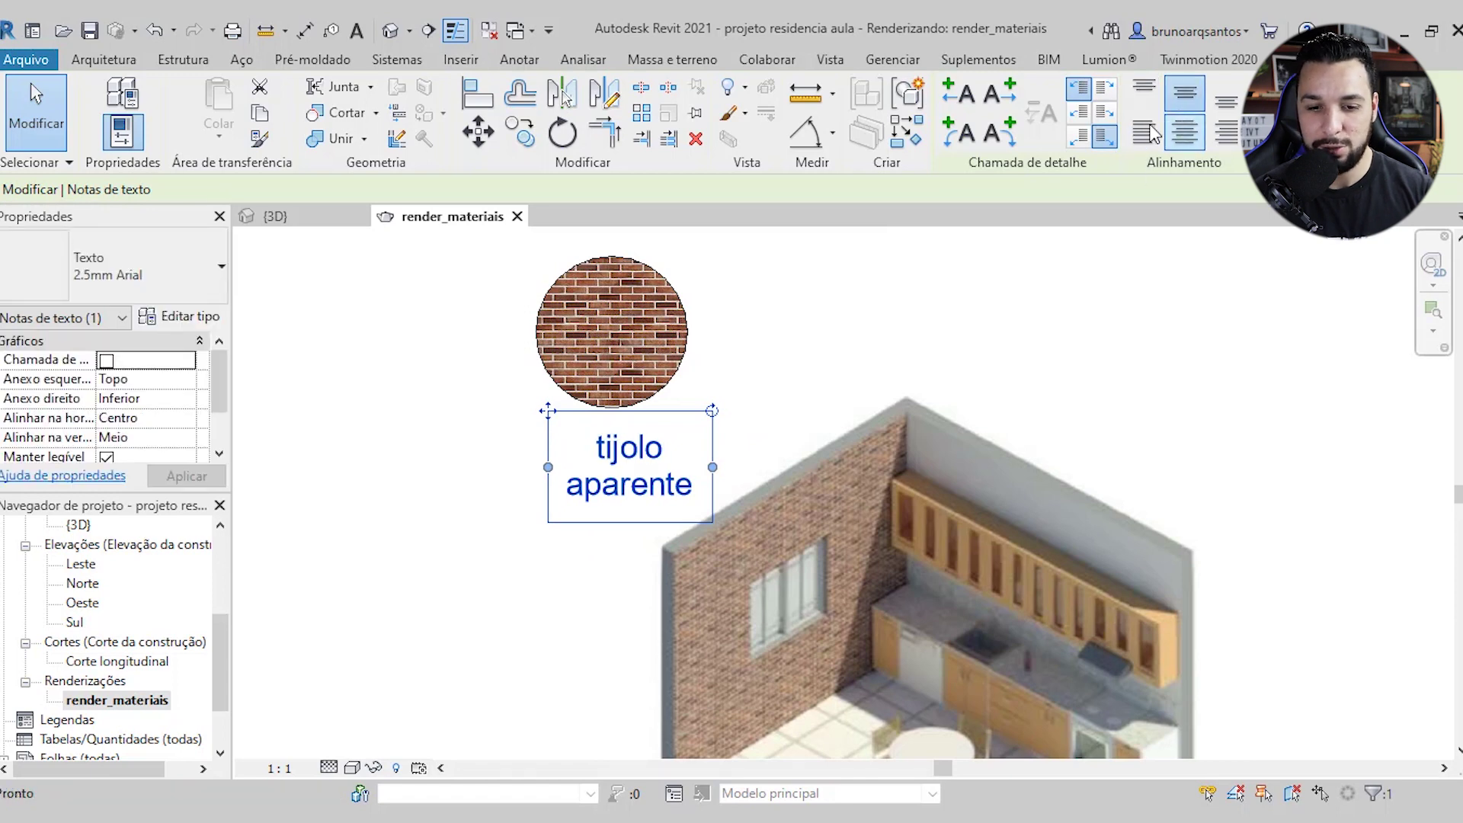
pyautogui.moveTo(548, 411); pyautogui.dragTo(529, 392)
pyautogui.click(790, 318)
pyautogui.scroll(-1, 728, 416)
pyautogui.scroll(1, 728, 416)
pyautogui.scroll(-1, 735, 481)
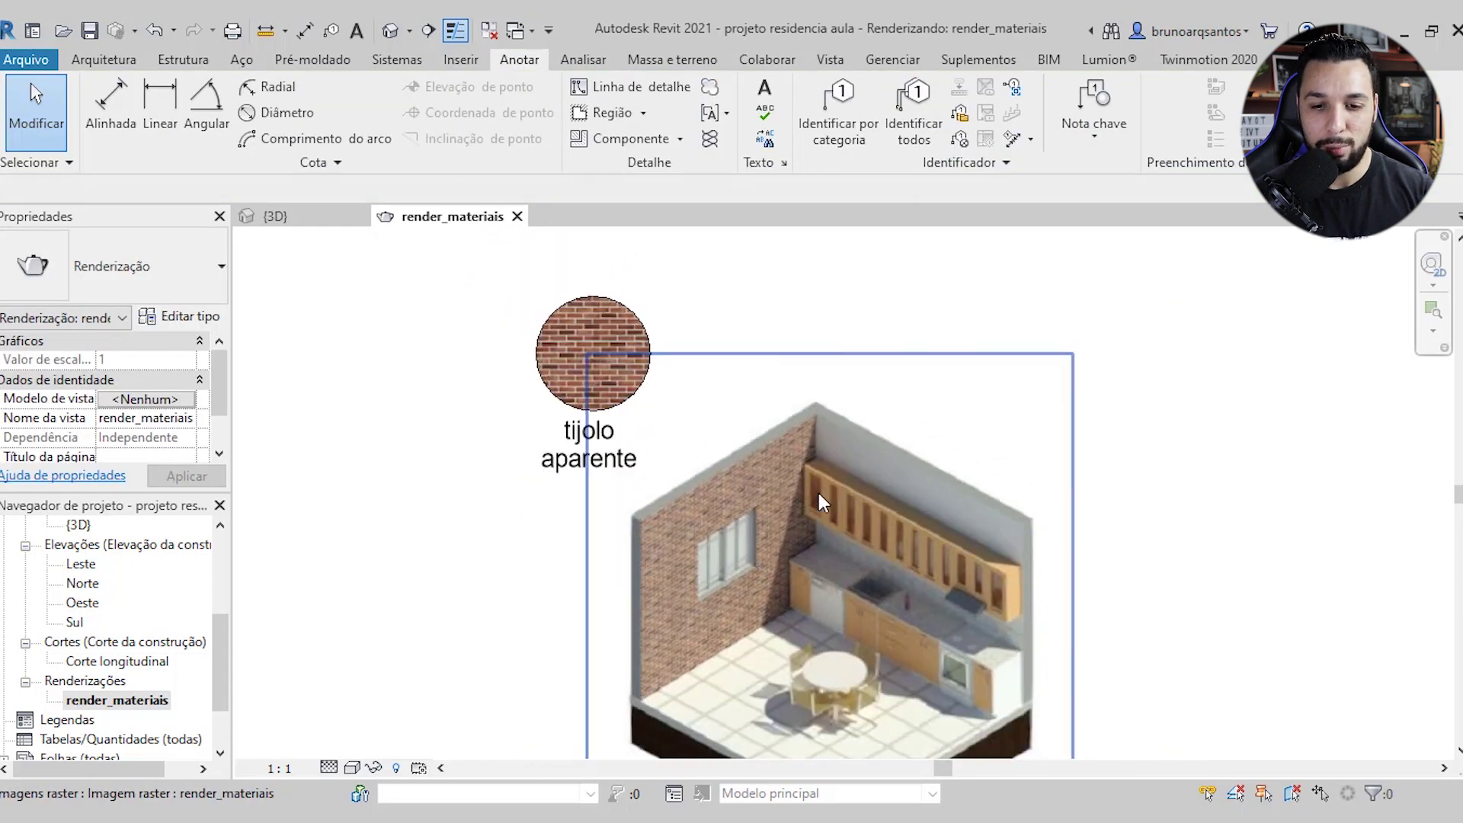
# Add a straight leader from the label pointing to the brick wall
pyautogui.click(573, 468)
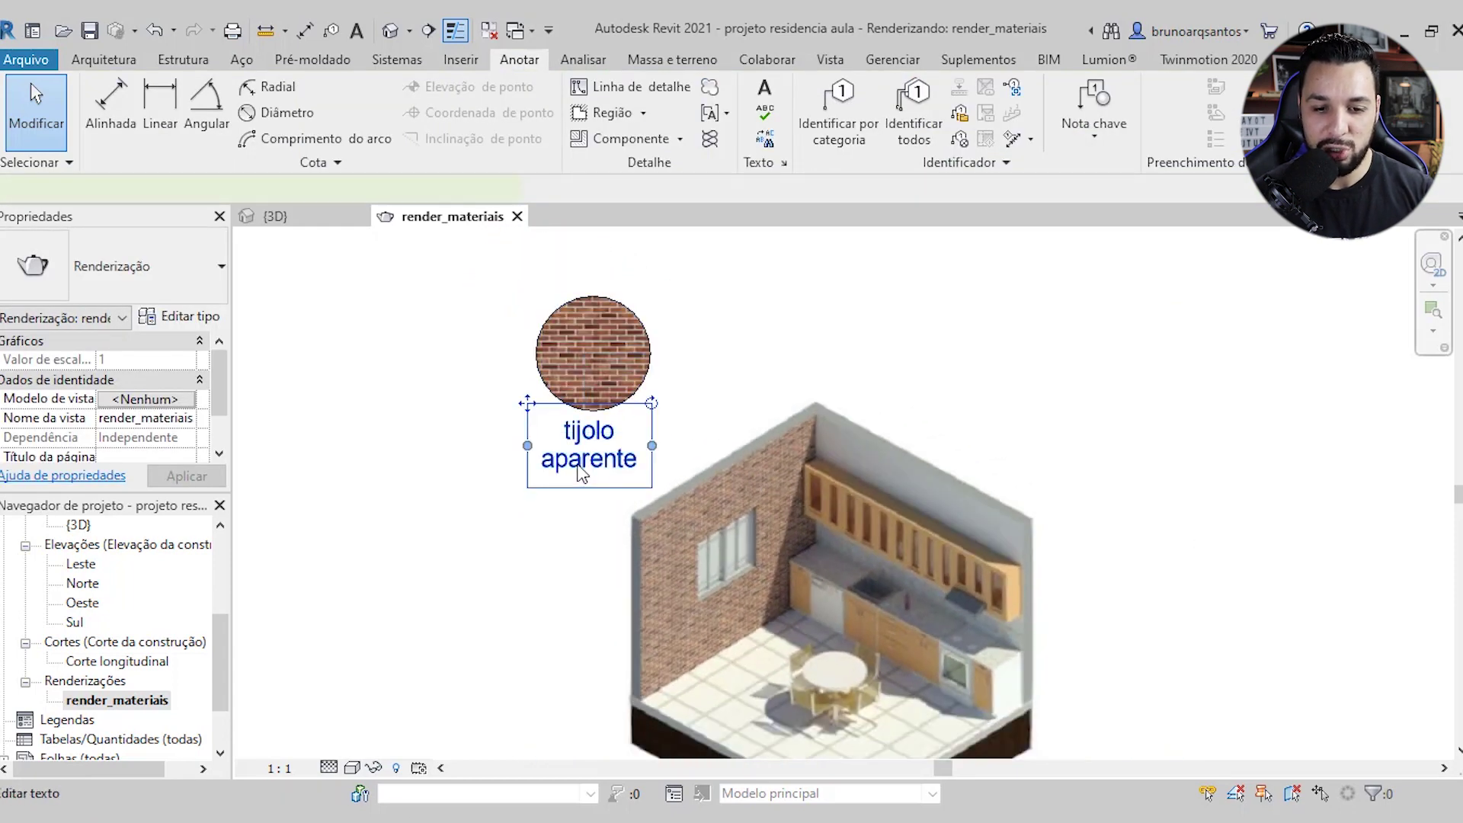
pyautogui.scroll(1, 572, 469)
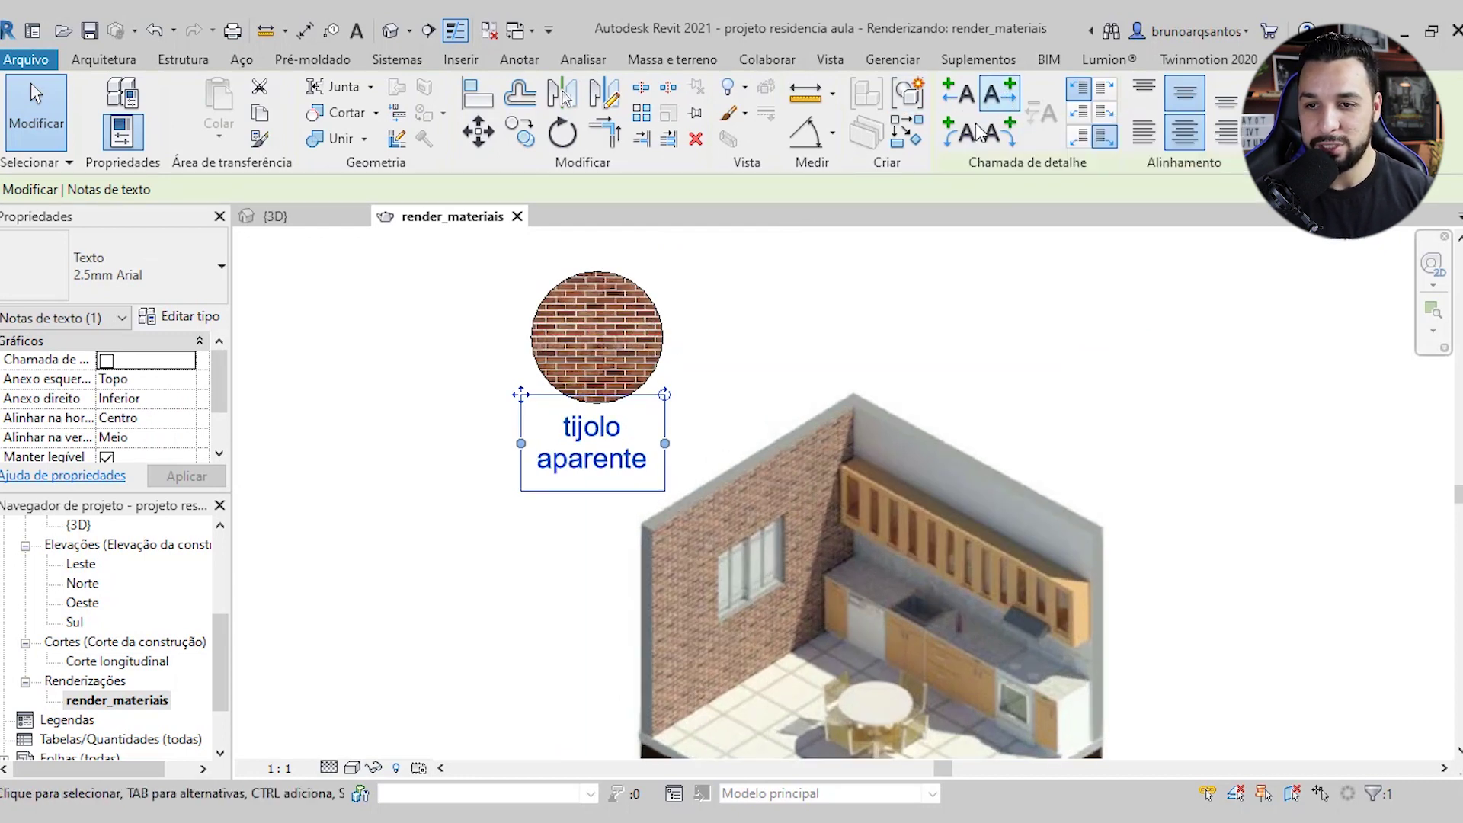
pyautogui.click(998, 99)
pyautogui.scroll(1, 875, 493)
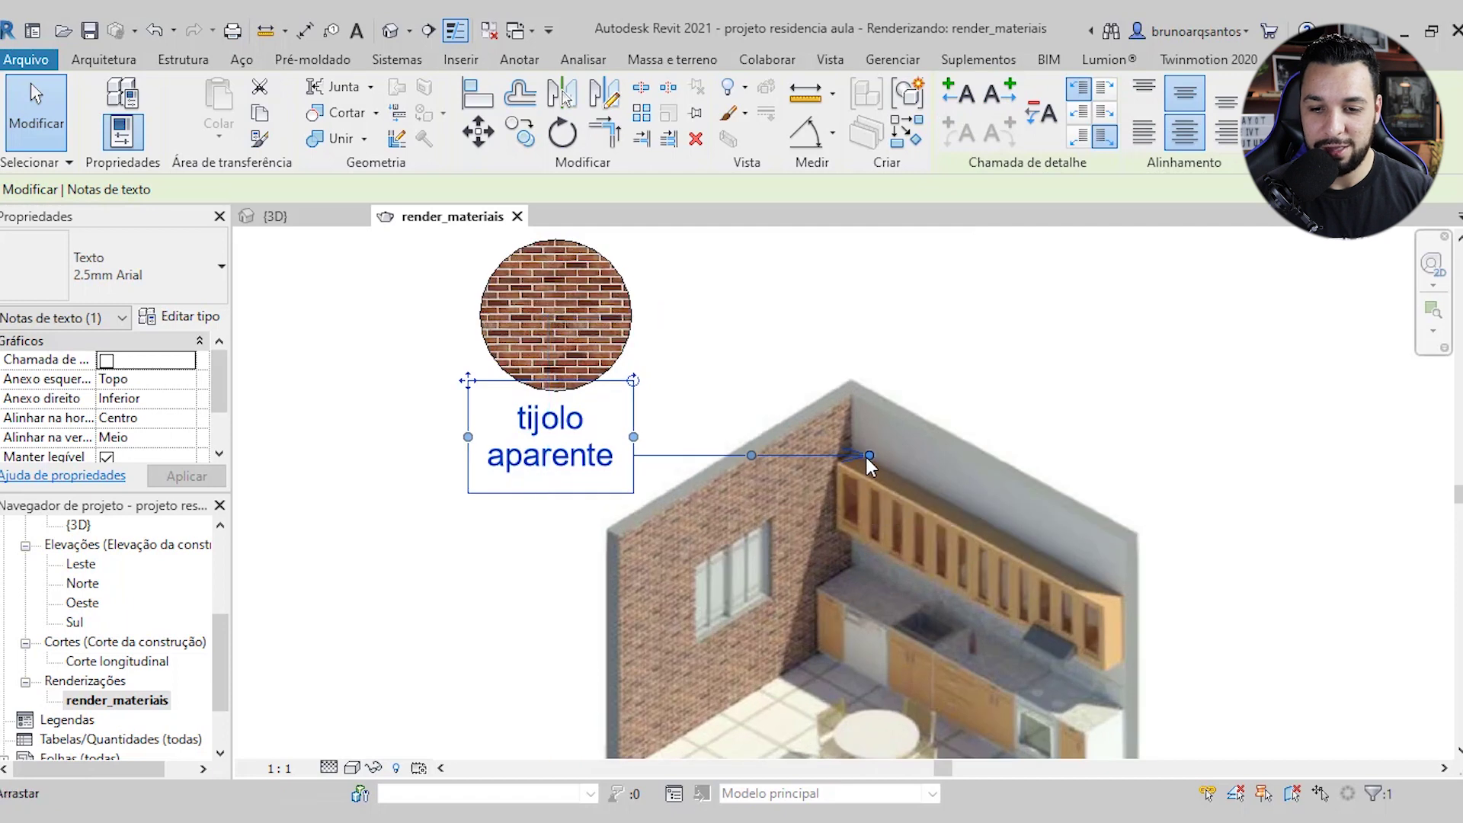
pyautogui.moveTo(870, 457)
pyautogui.mouseDown()
pyautogui.moveTo(795, 497)
pyautogui.moveTo(795, 482)
pyautogui.moveTo(702, 455)
pyautogui.mouseUp()
pyautogui.click(772, 349)
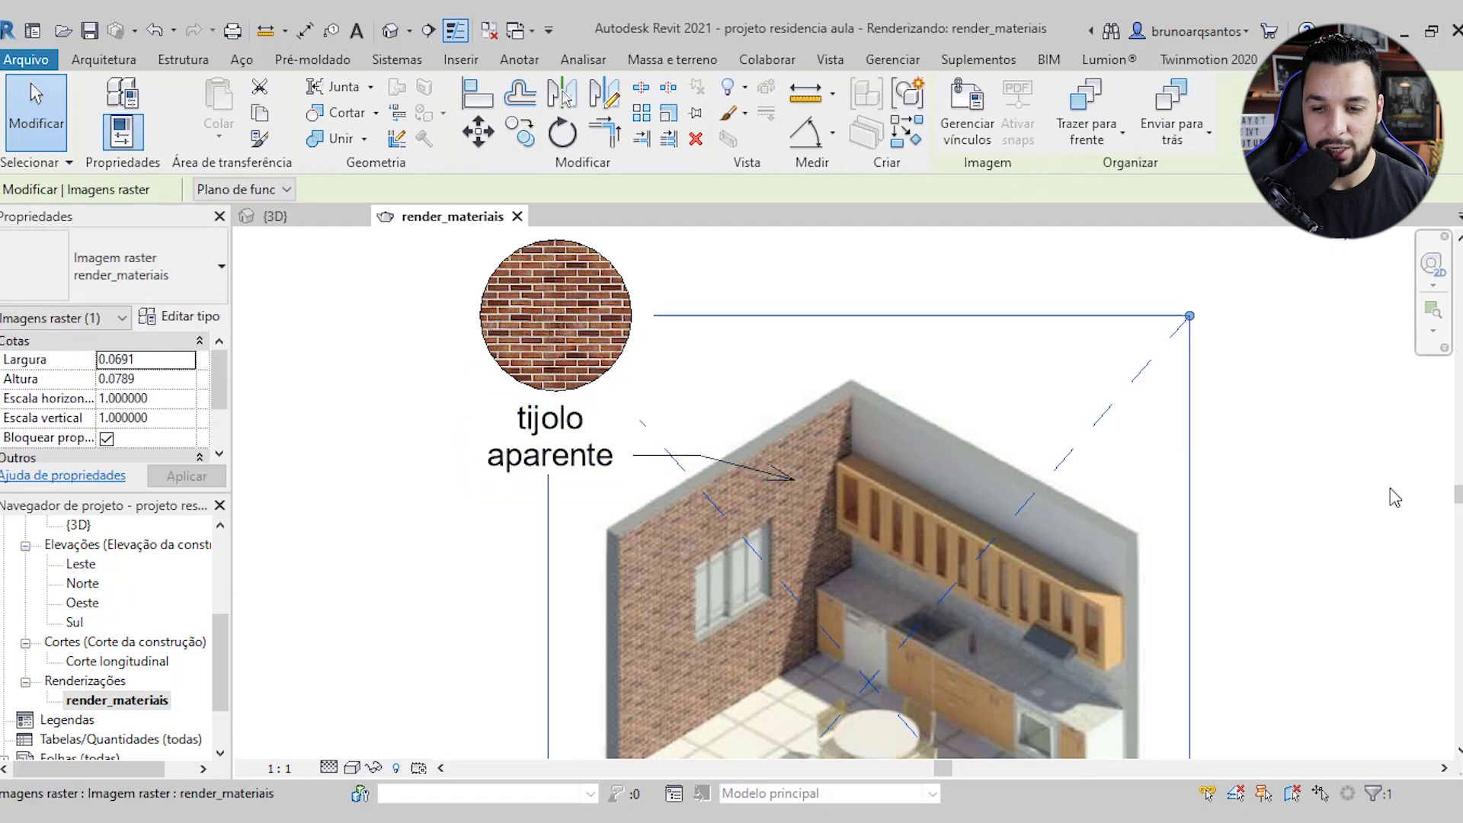
pyautogui.click(1275, 495)
# Pan and zoom the view to recentre the kitchen render
pyautogui.scroll(-2, 1182, 544)
pyautogui.moveTo(1183, 544); pyautogui.dragTo(812, 548, button='middle')
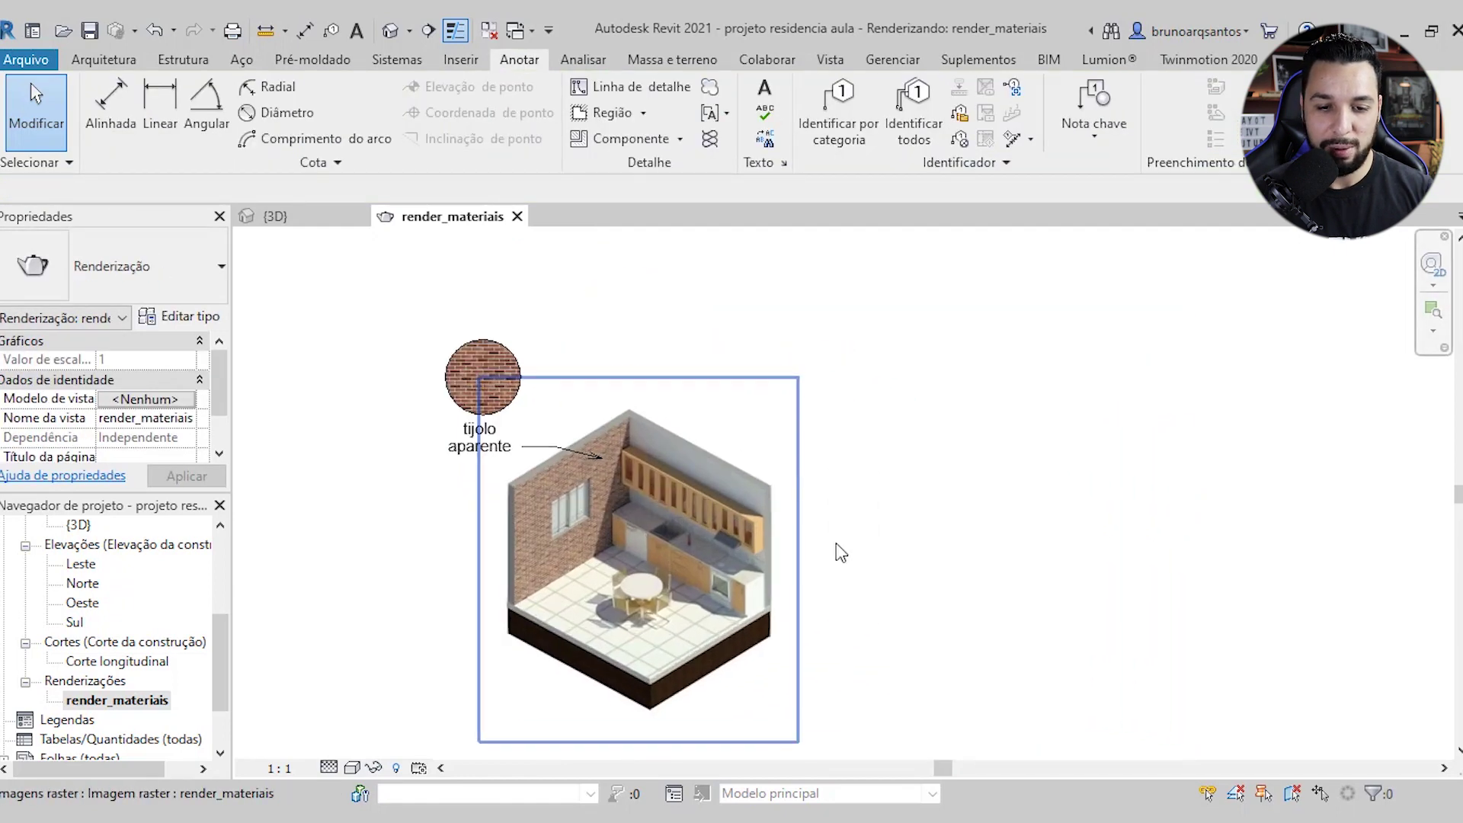
pyautogui.moveTo(945, 595); pyautogui.dragTo(970, 599, button='middle')
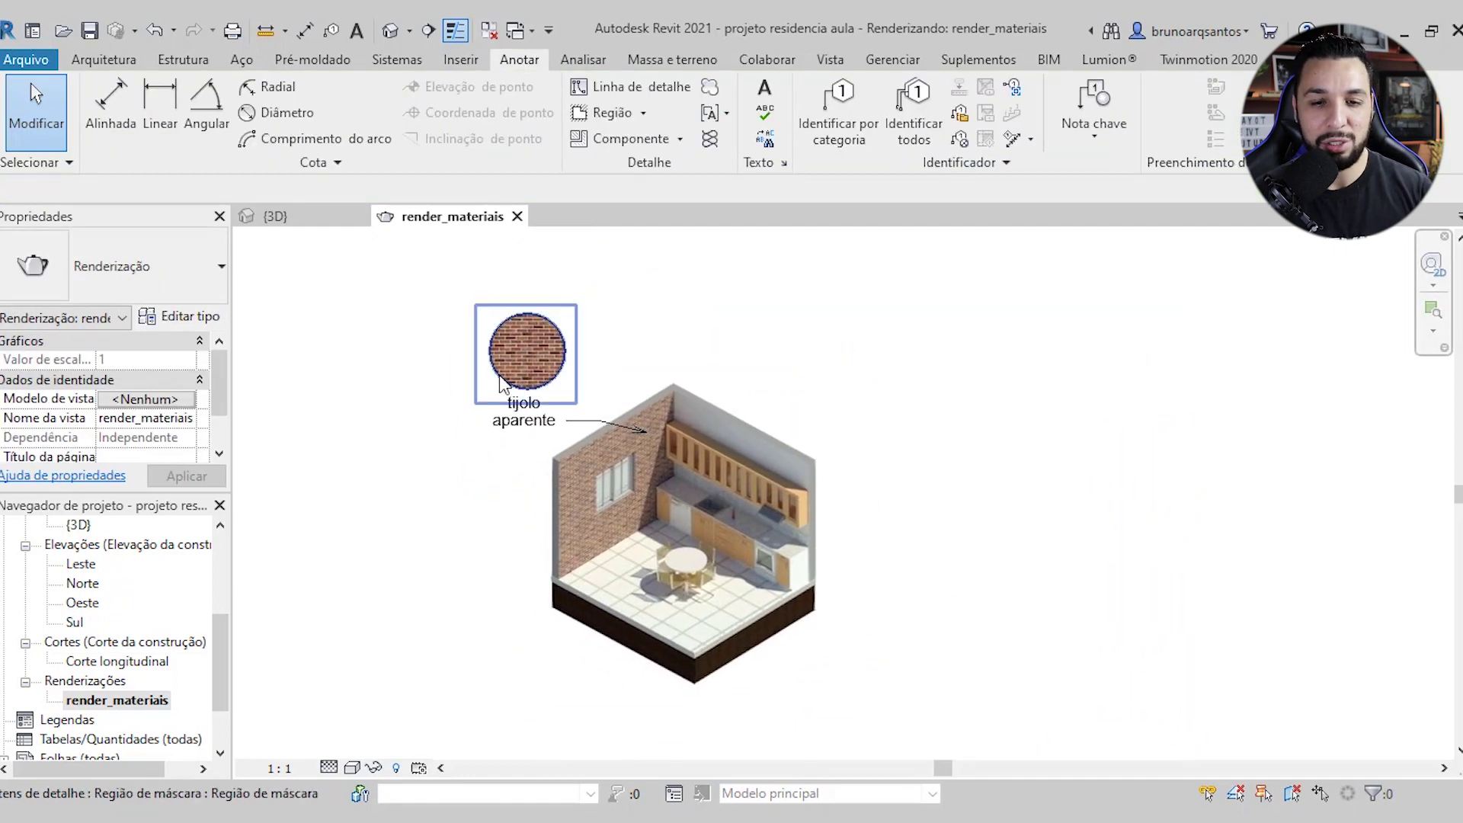
pyautogui.scroll(1, 693, 496)
pyautogui.scroll(1, 693, 496)
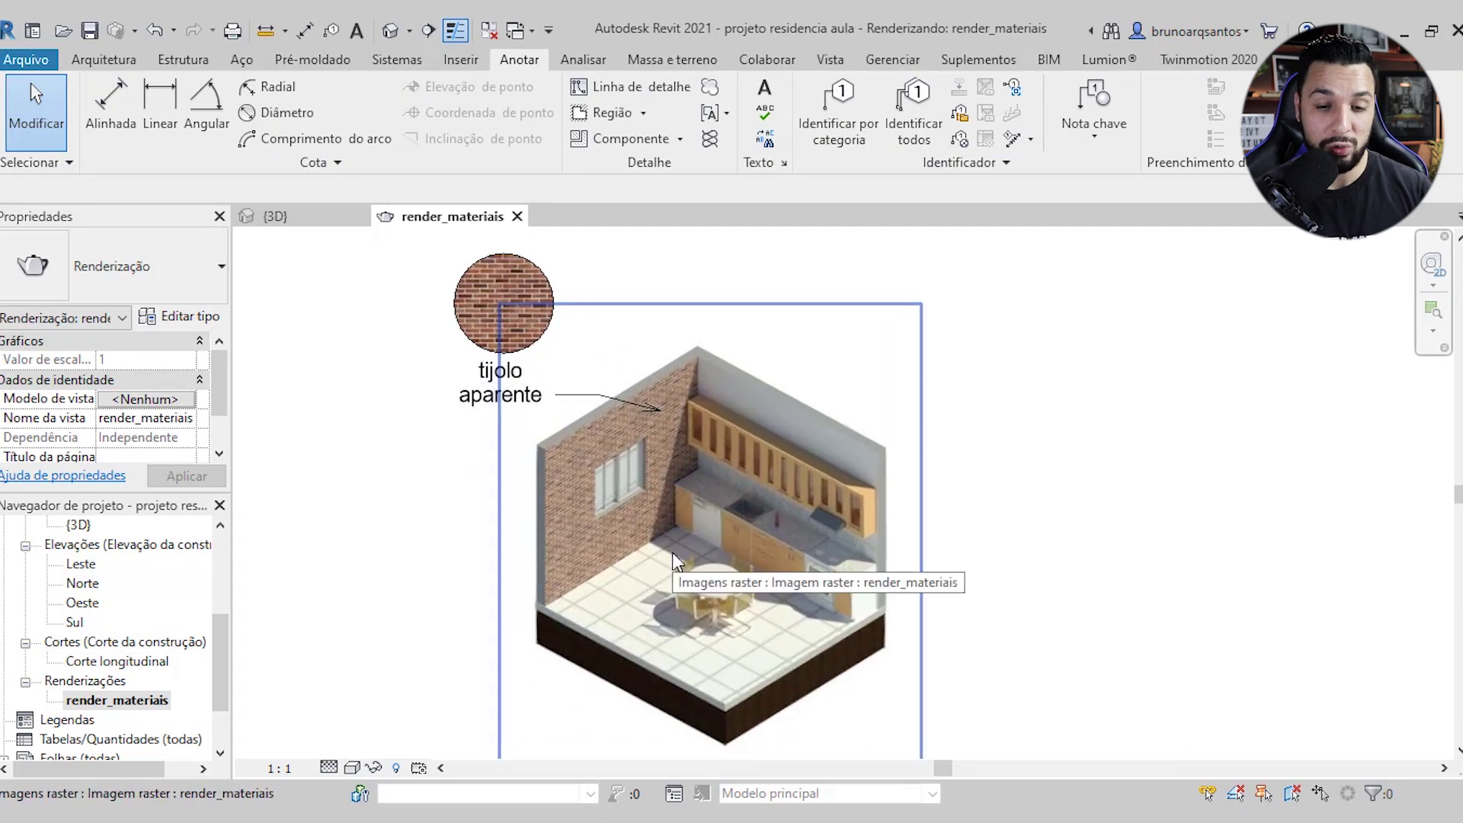
pyautogui.scroll(-1, 697, 541)
pyautogui.moveTo(954, 627); pyautogui.dragTo(965, 599, button='middle')
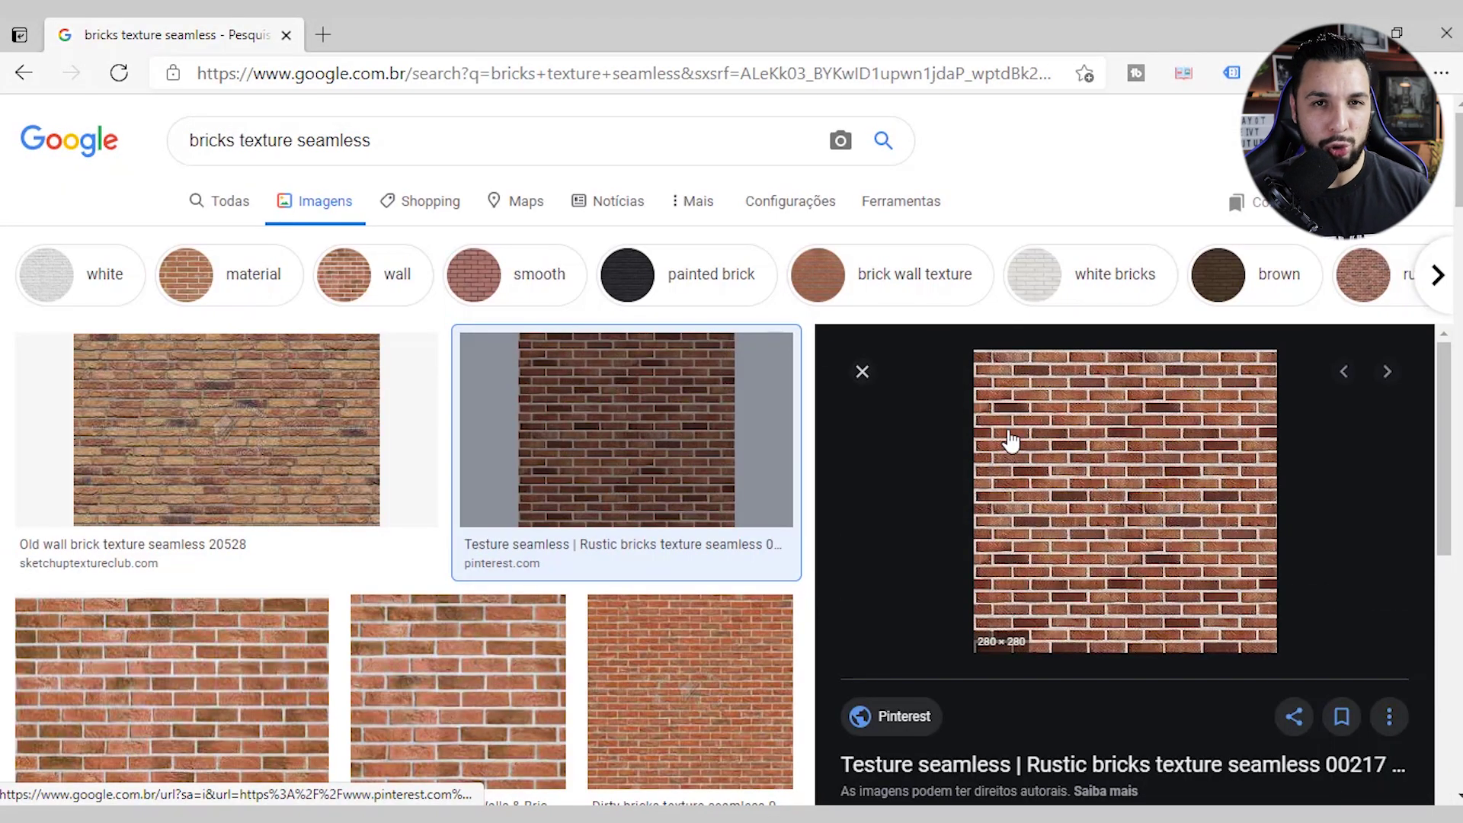
# Search Google Images for 'marble texture seamless' and preview the white marble slabs image
pyautogui.moveTo(415, 140); pyautogui.dragTo(174, 133)
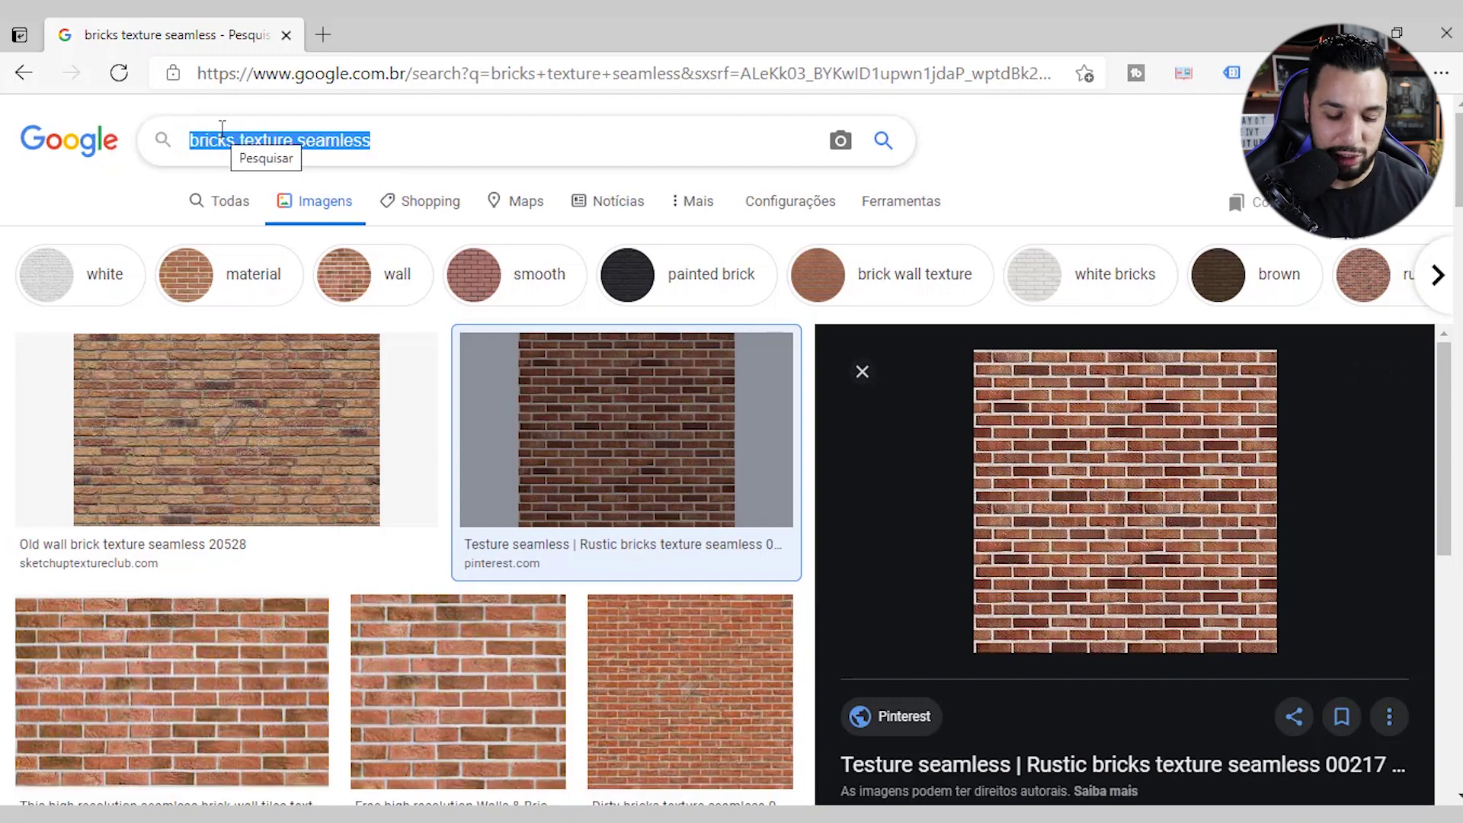
pyautogui.write('mar')
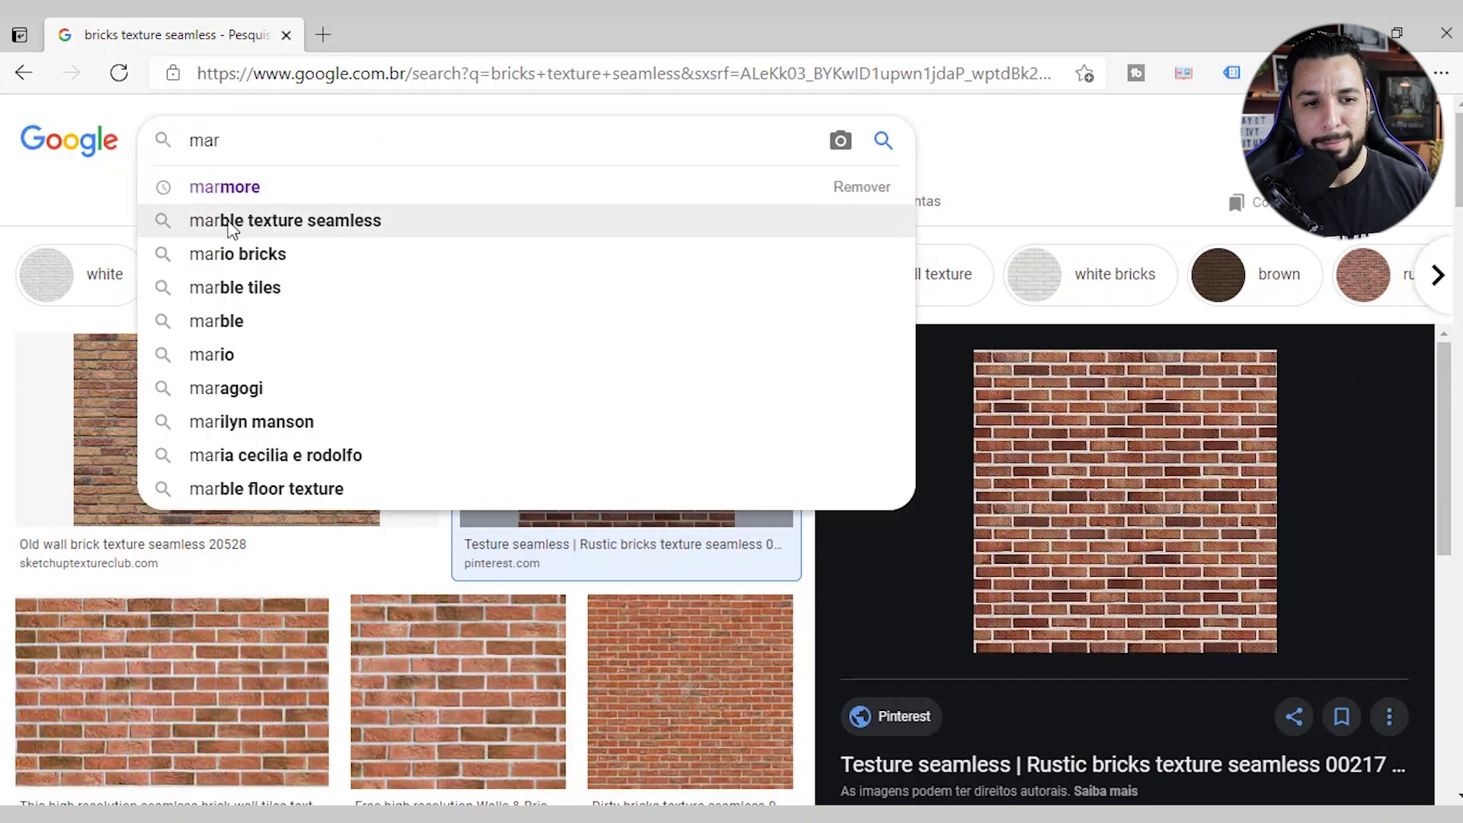
pyautogui.click(348, 236)
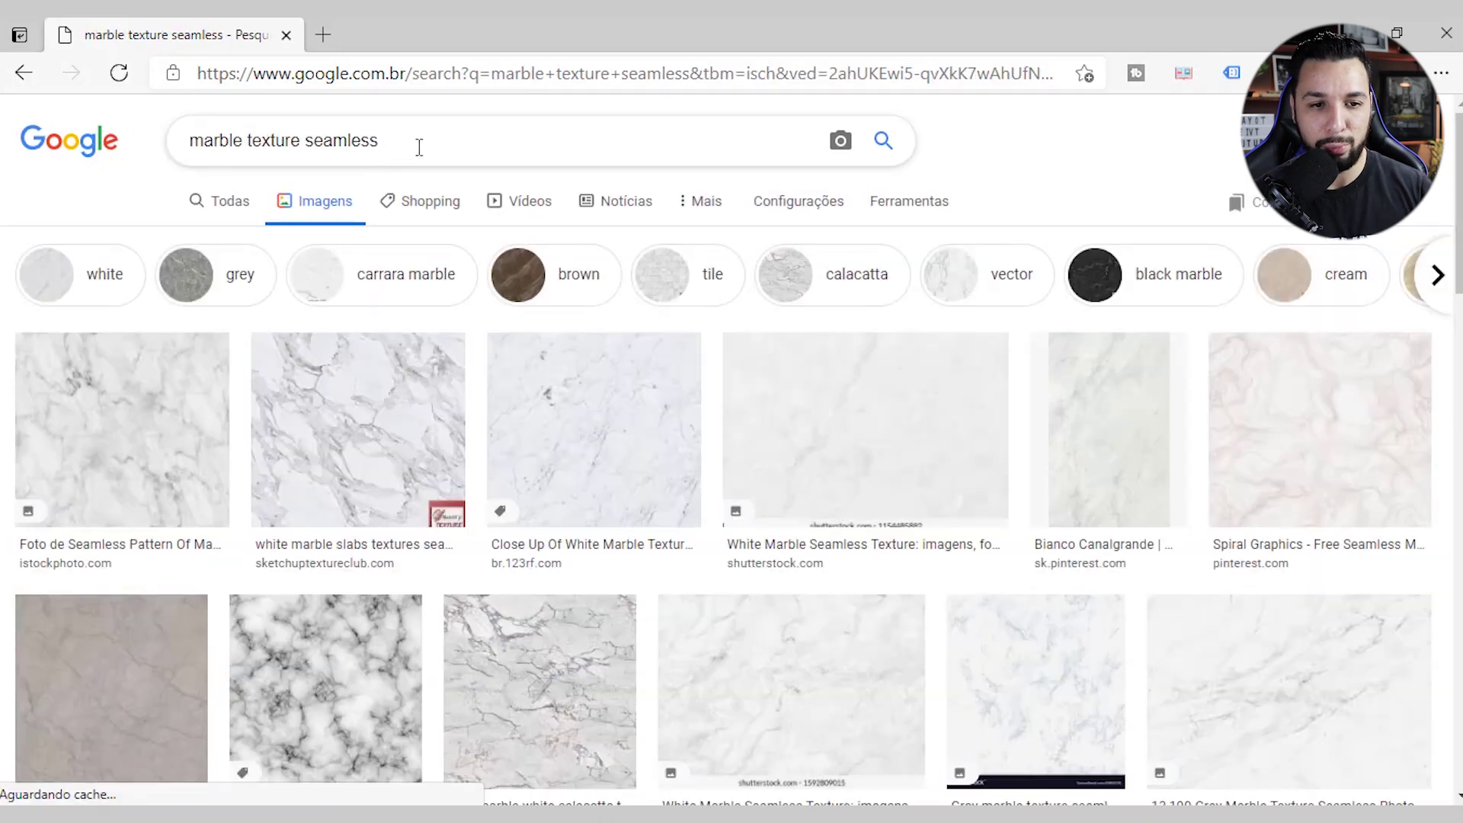
pyautogui.moveTo(418, 142); pyautogui.dragTo(183, 135)
pyautogui.click(396, 143)
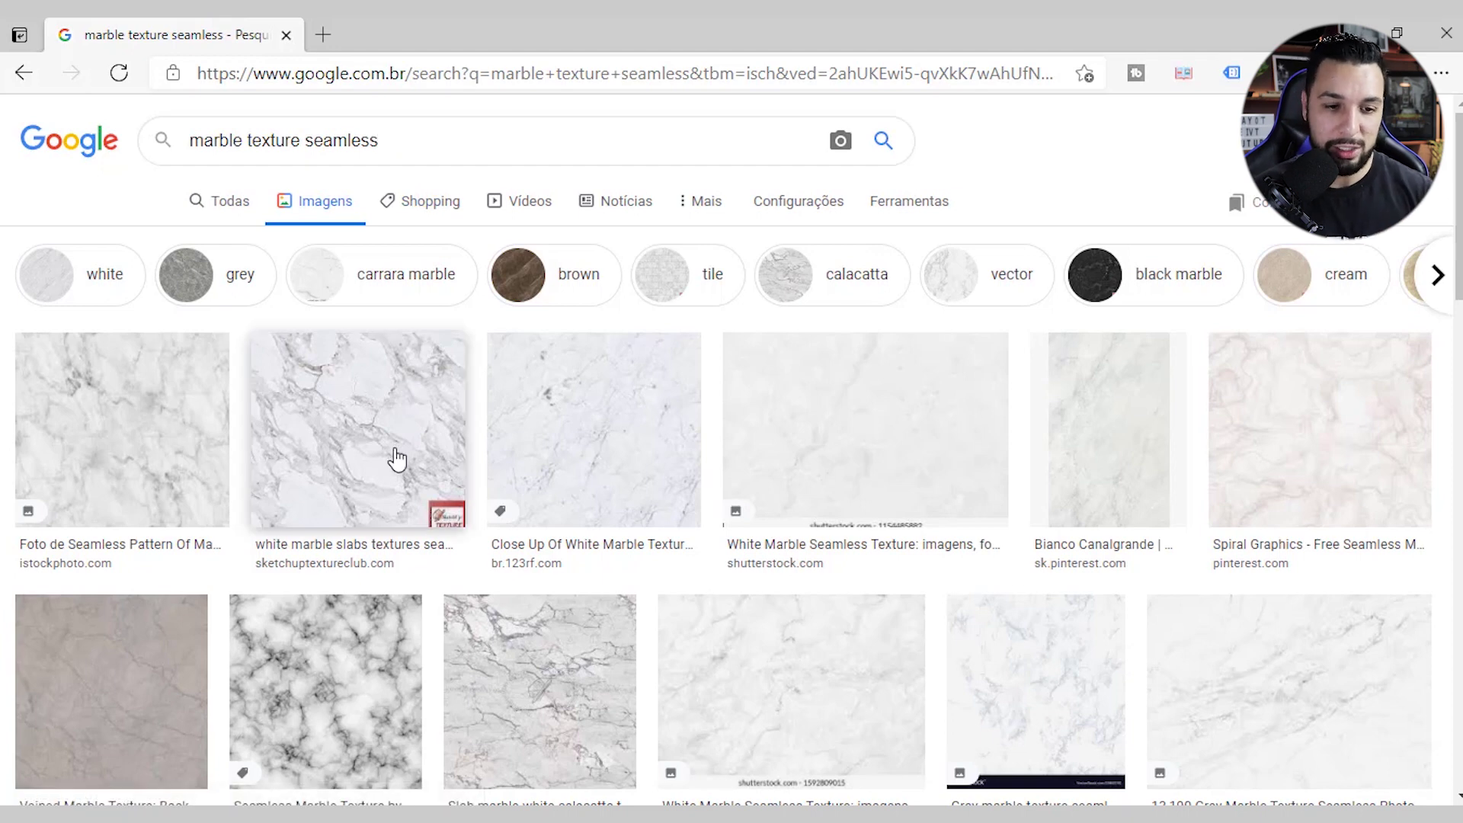
pyautogui.click(347, 449)
pyautogui.rightClick(1136, 263)
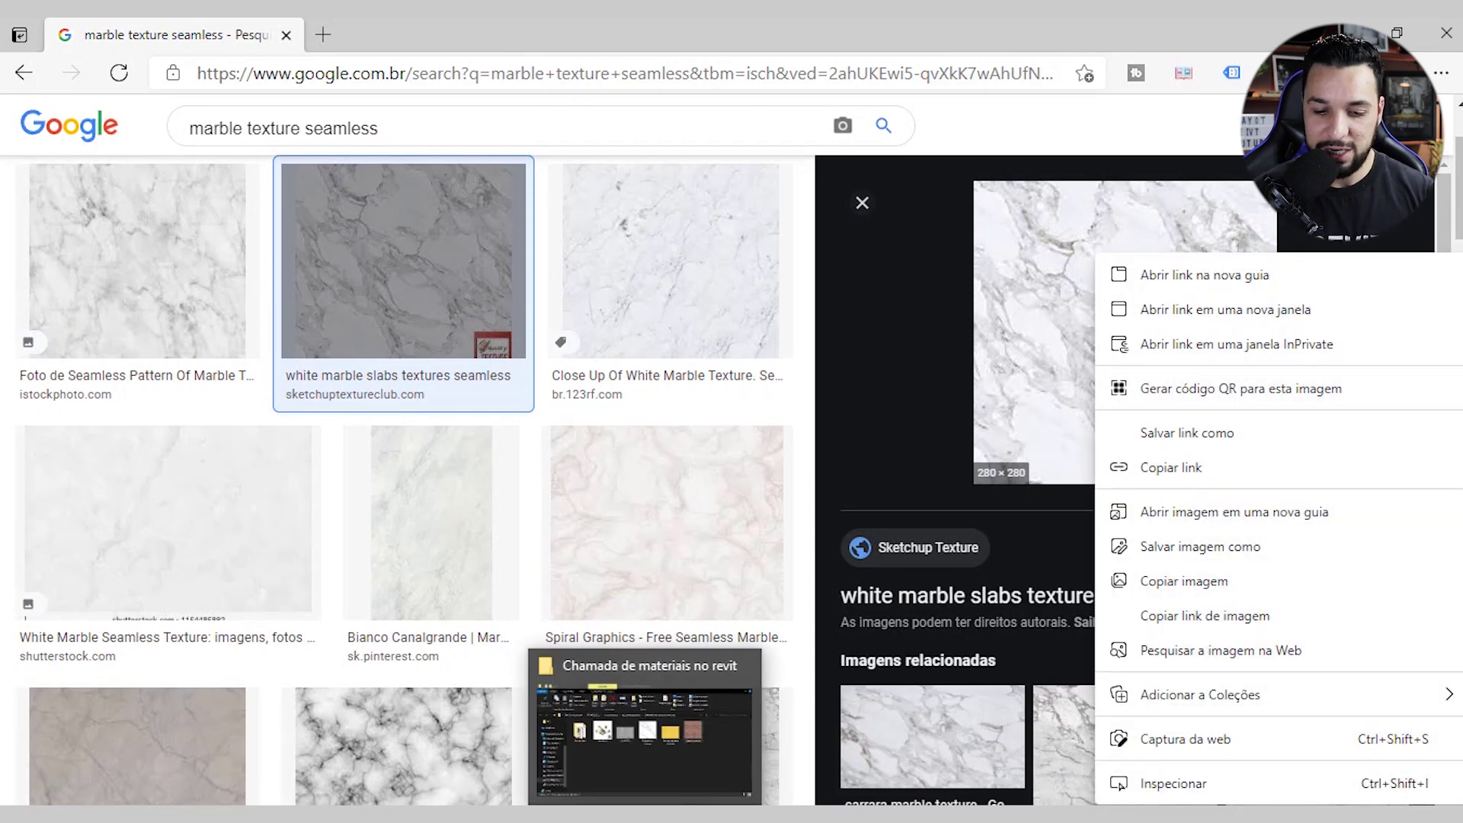
pyautogui.click(645, 739)
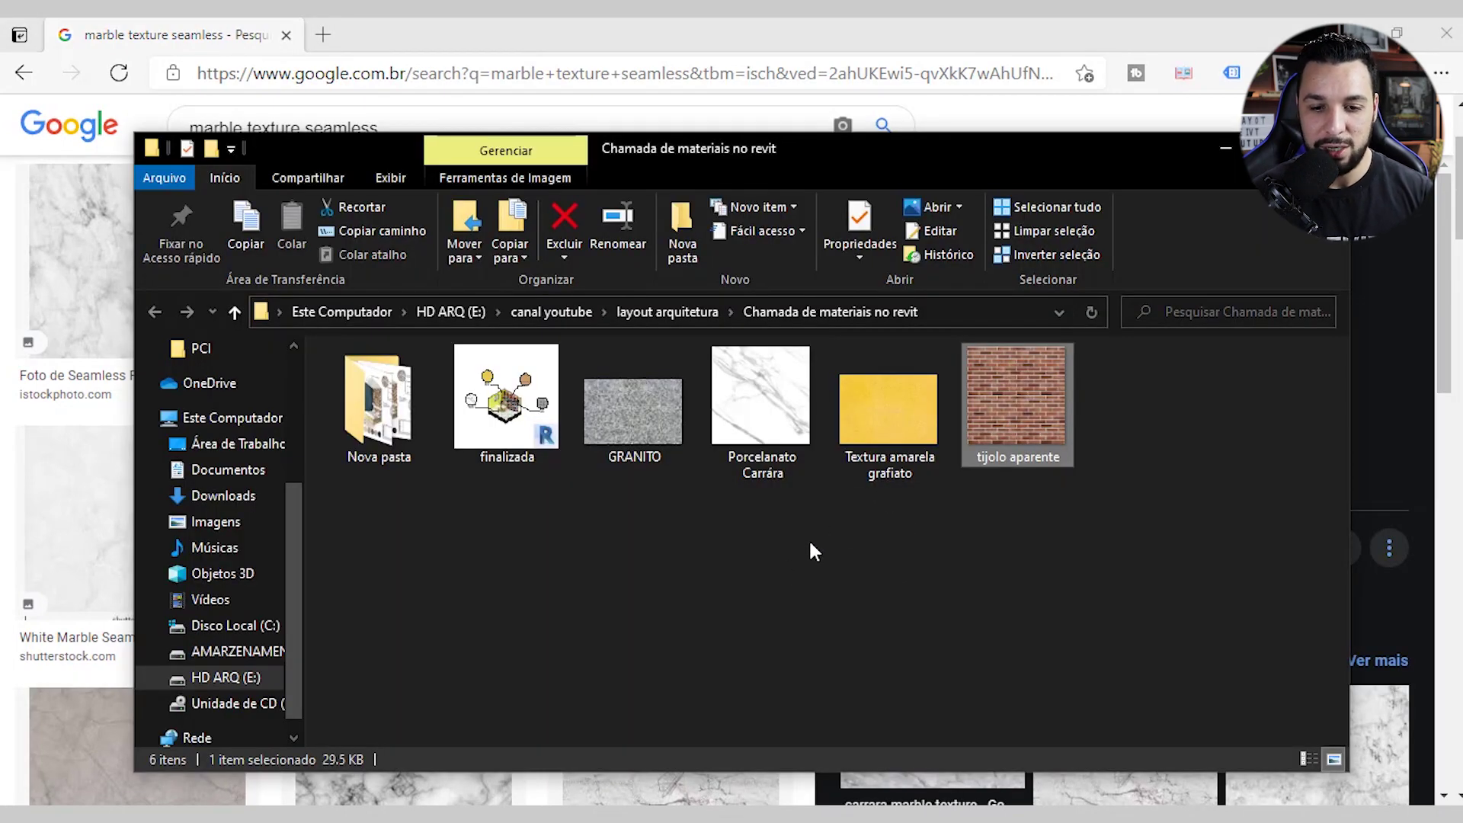
# Drag the Porcelanato Carrára image from the materials folder into Revit's render view
pyautogui.click(773, 445)
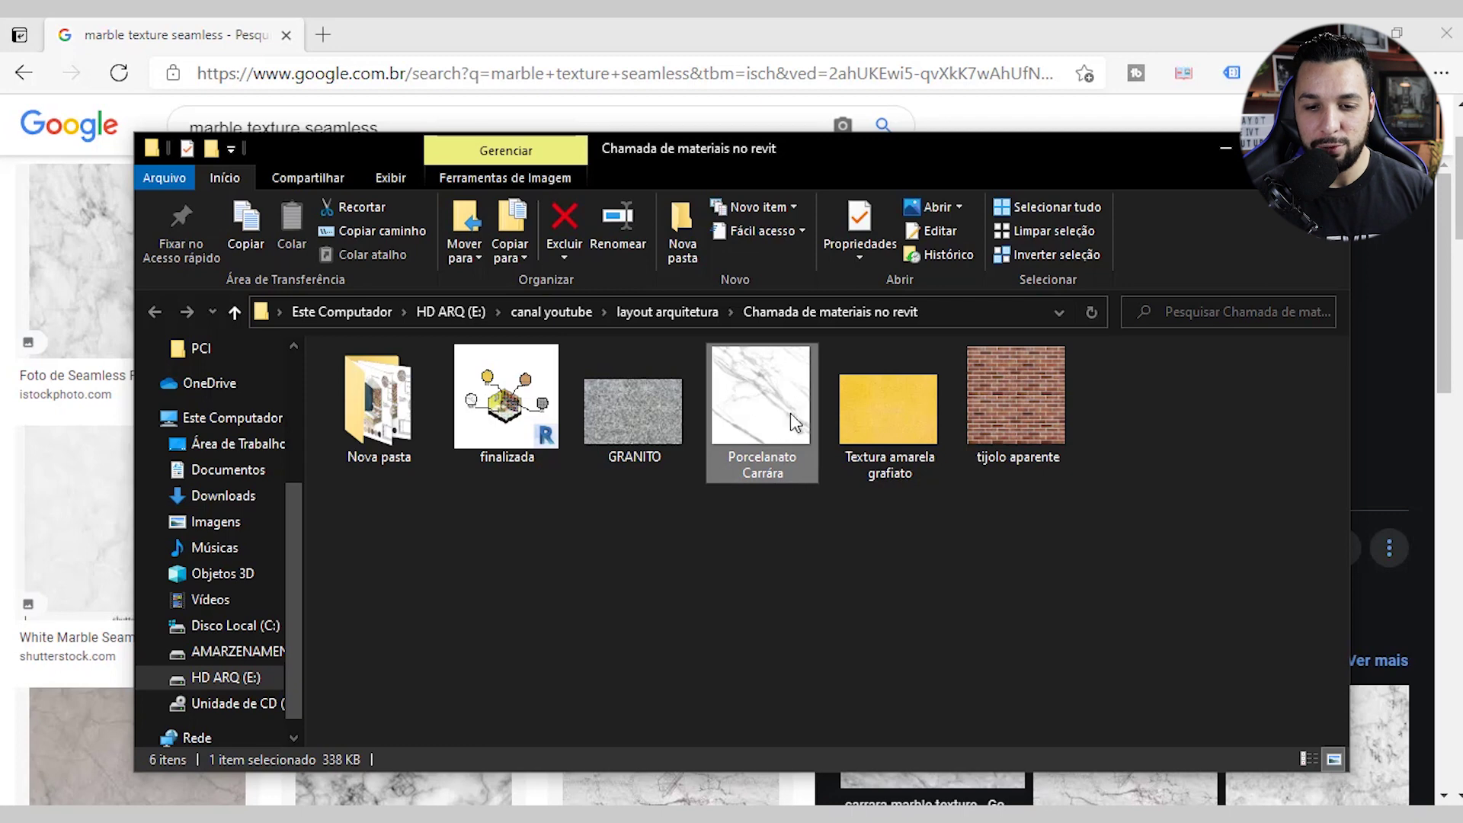
pyautogui.moveTo(762, 427); pyautogui.dragTo(1121, 786)
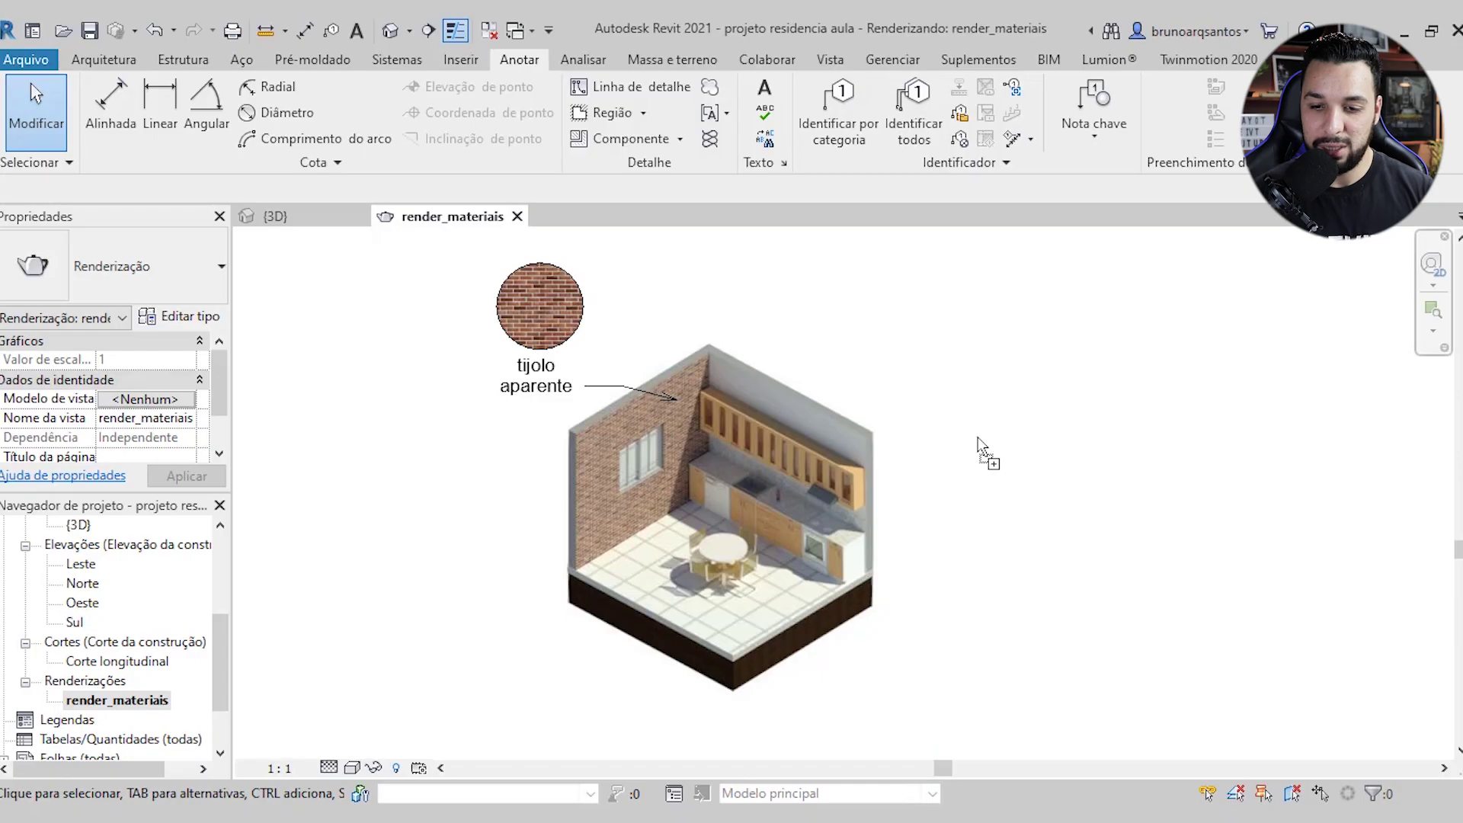
pyautogui.moveTo(1120, 786); pyautogui.dragTo(979, 441)
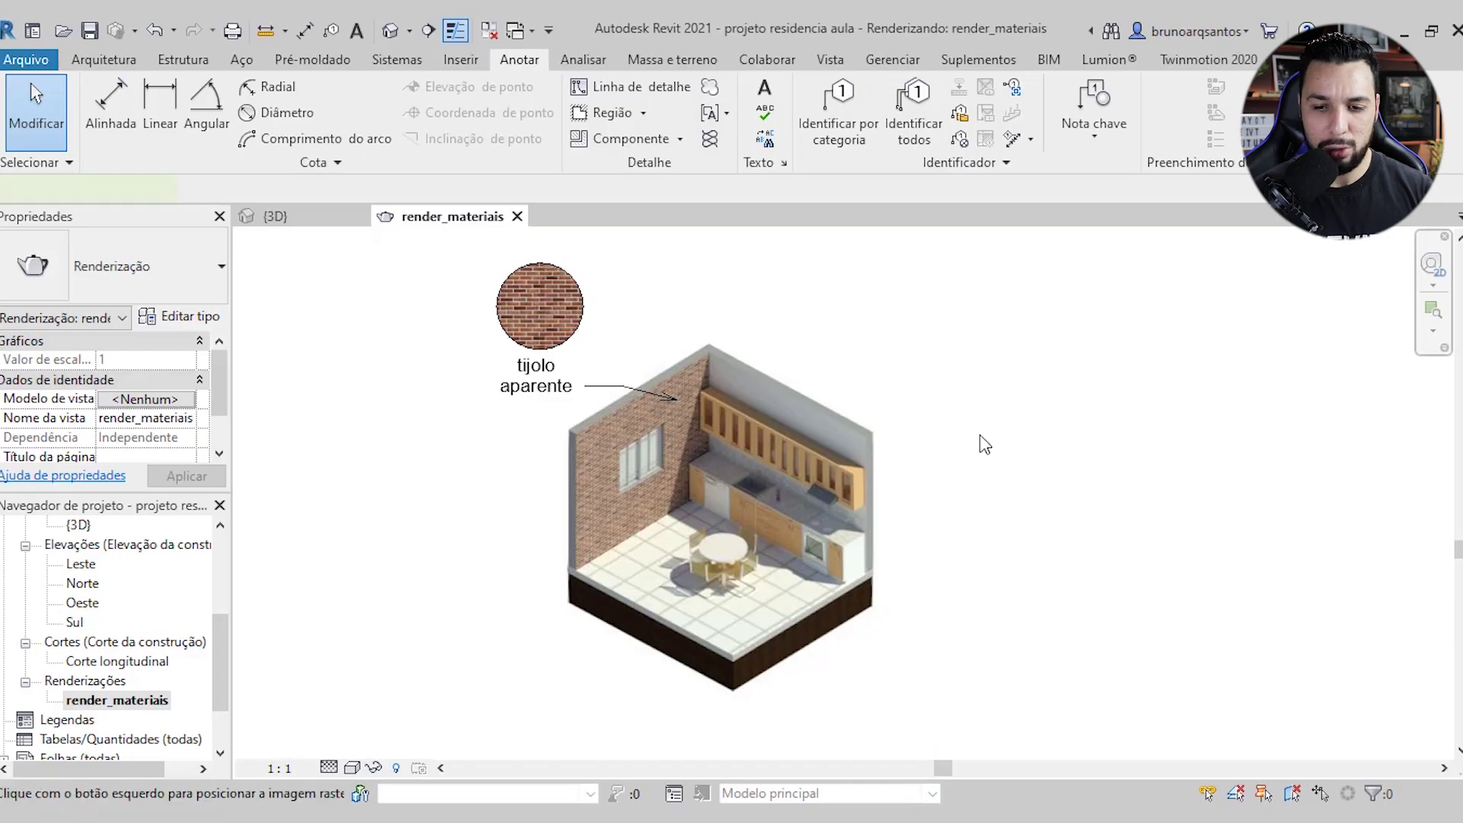
# Place the Porcelanato Carrára image and shrink it to a small square above-right of the kitchen
pyautogui.click(816, 435)
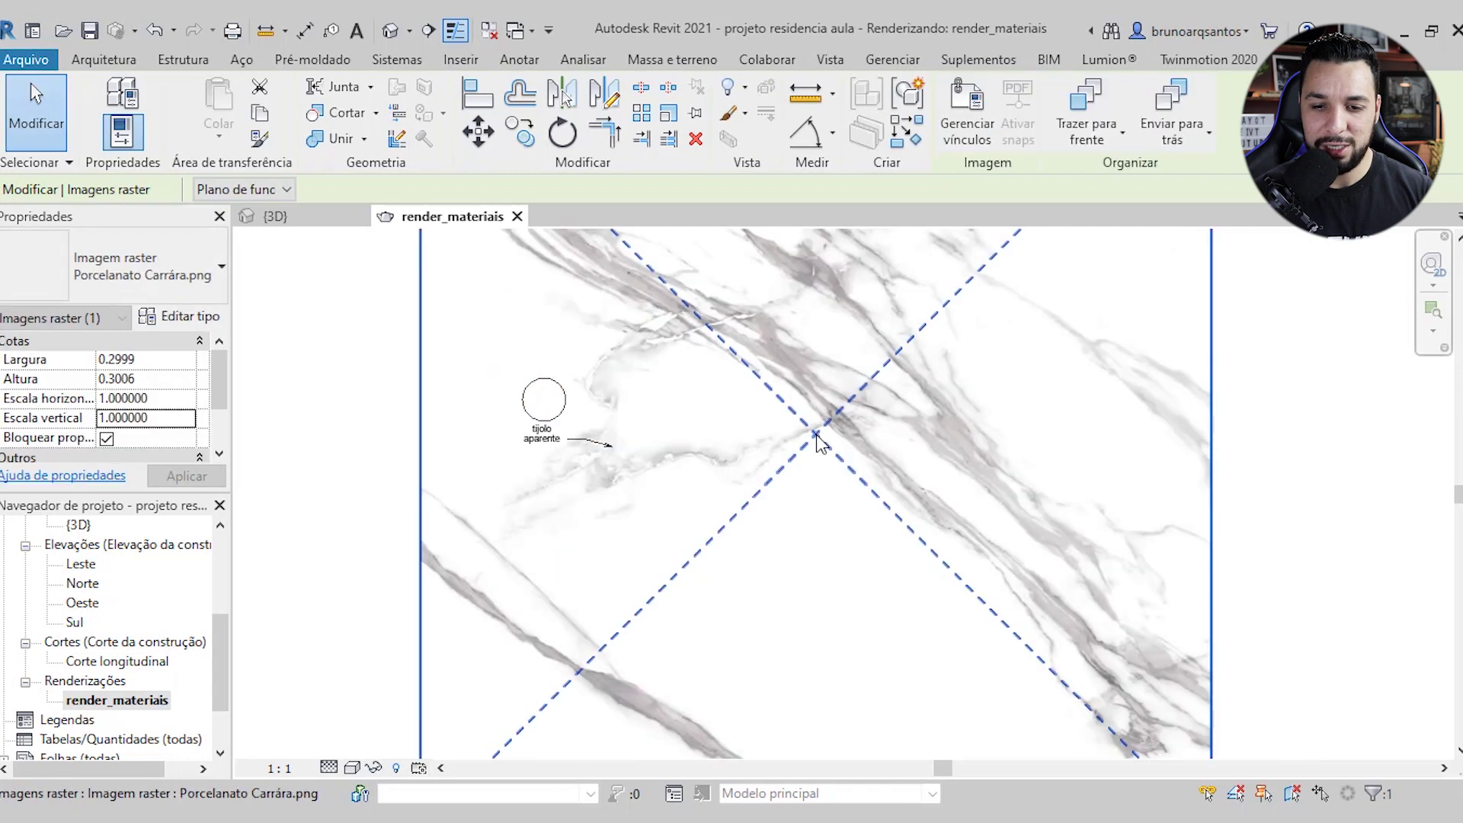
pyautogui.scroll(-3, 825, 501)
pyautogui.moveTo(942, 583)
pyautogui.mouseDown()
pyautogui.moveTo(760, 358)
pyautogui.moveTo(741, 381)
pyautogui.mouseUp()
pyautogui.scroll(2, 745, 434)
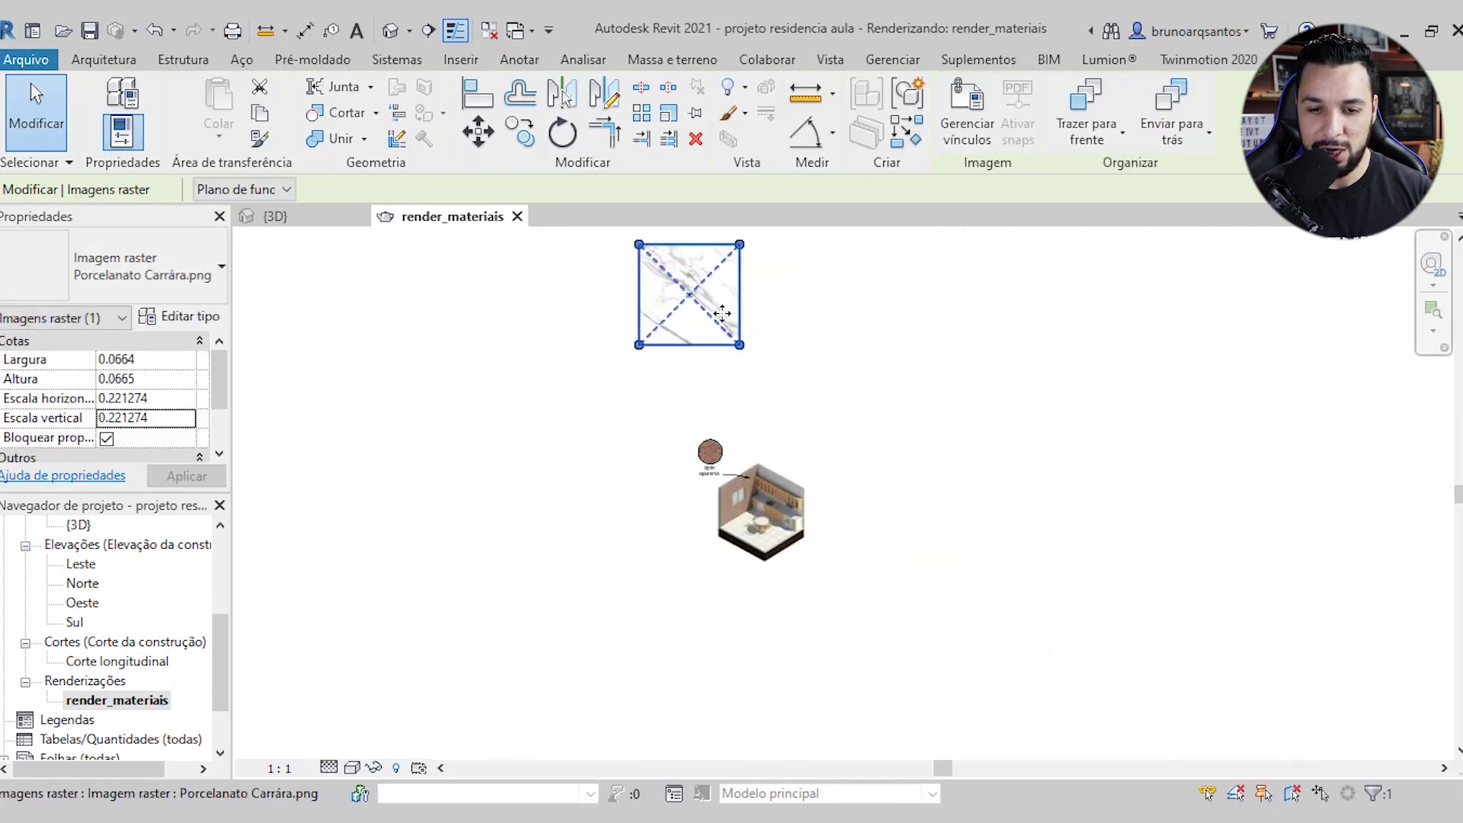
pyautogui.moveTo(745, 348); pyautogui.dragTo(690, 295)
pyautogui.moveTo(640, 246)
pyautogui.mouseDown()
pyautogui.moveTo(774, 449)
pyautogui.moveTo(775, 419)
pyautogui.mouseUp()
pyautogui.scroll(3, 775, 453)
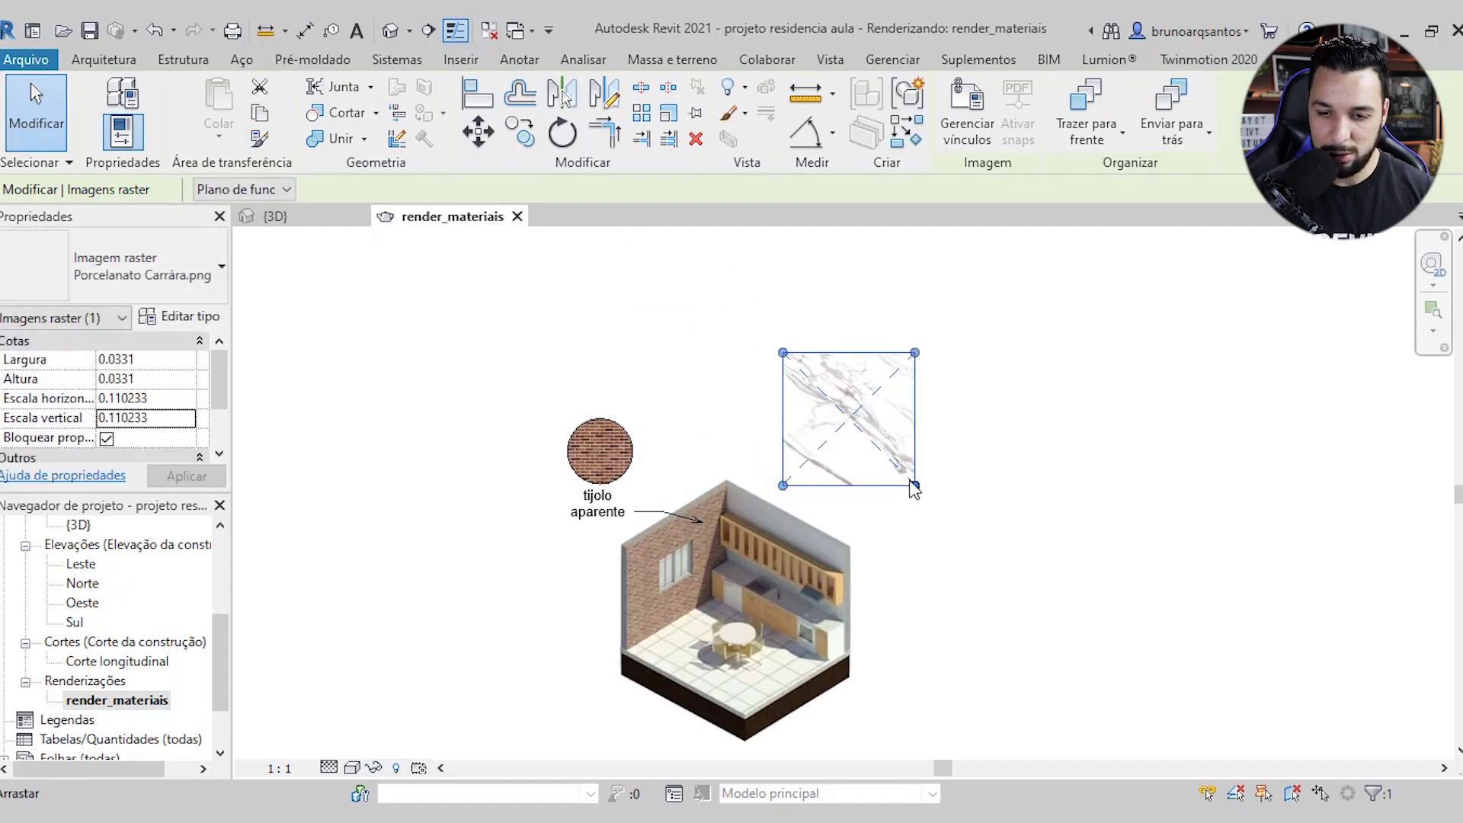
pyautogui.moveTo(912, 482); pyautogui.dragTo(881, 450)
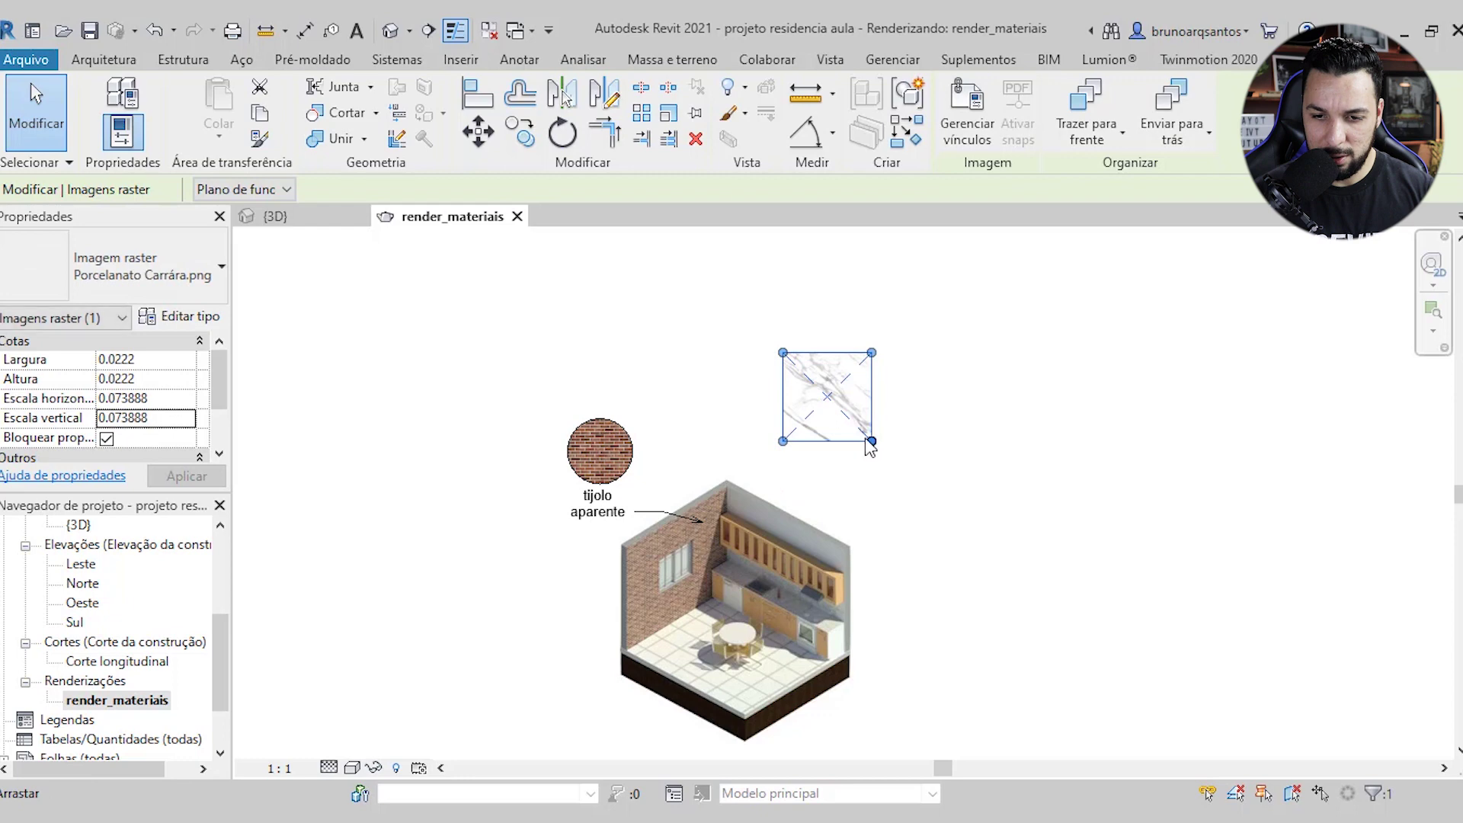
pyautogui.click(939, 471)
pyautogui.scroll(1, 831, 473)
pyautogui.scroll(1, 784, 478)
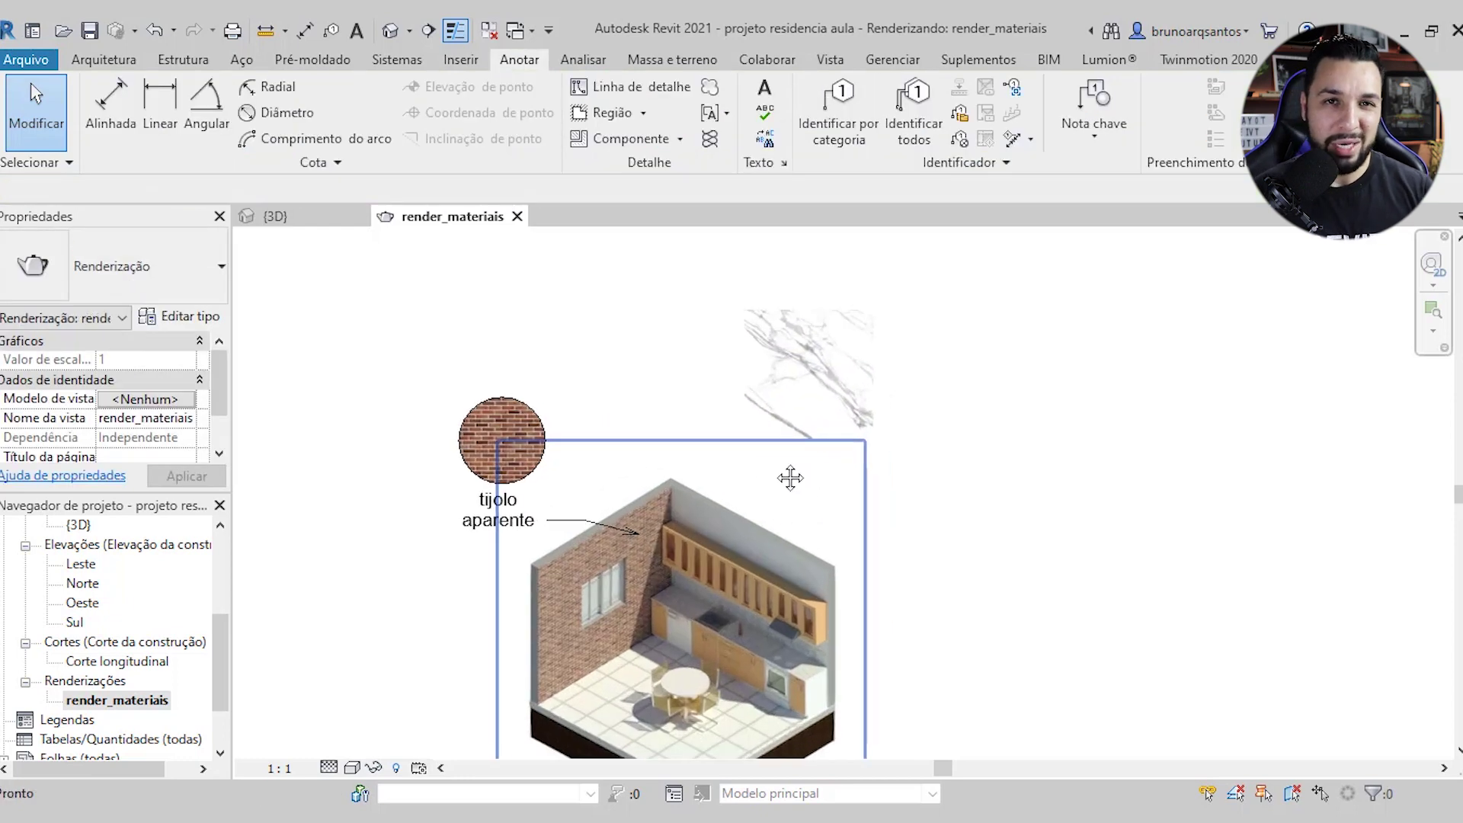
pyautogui.scroll(1, 814, 379)
pyautogui.moveTo(815, 396); pyautogui.dragTo(818, 409, button='middle')
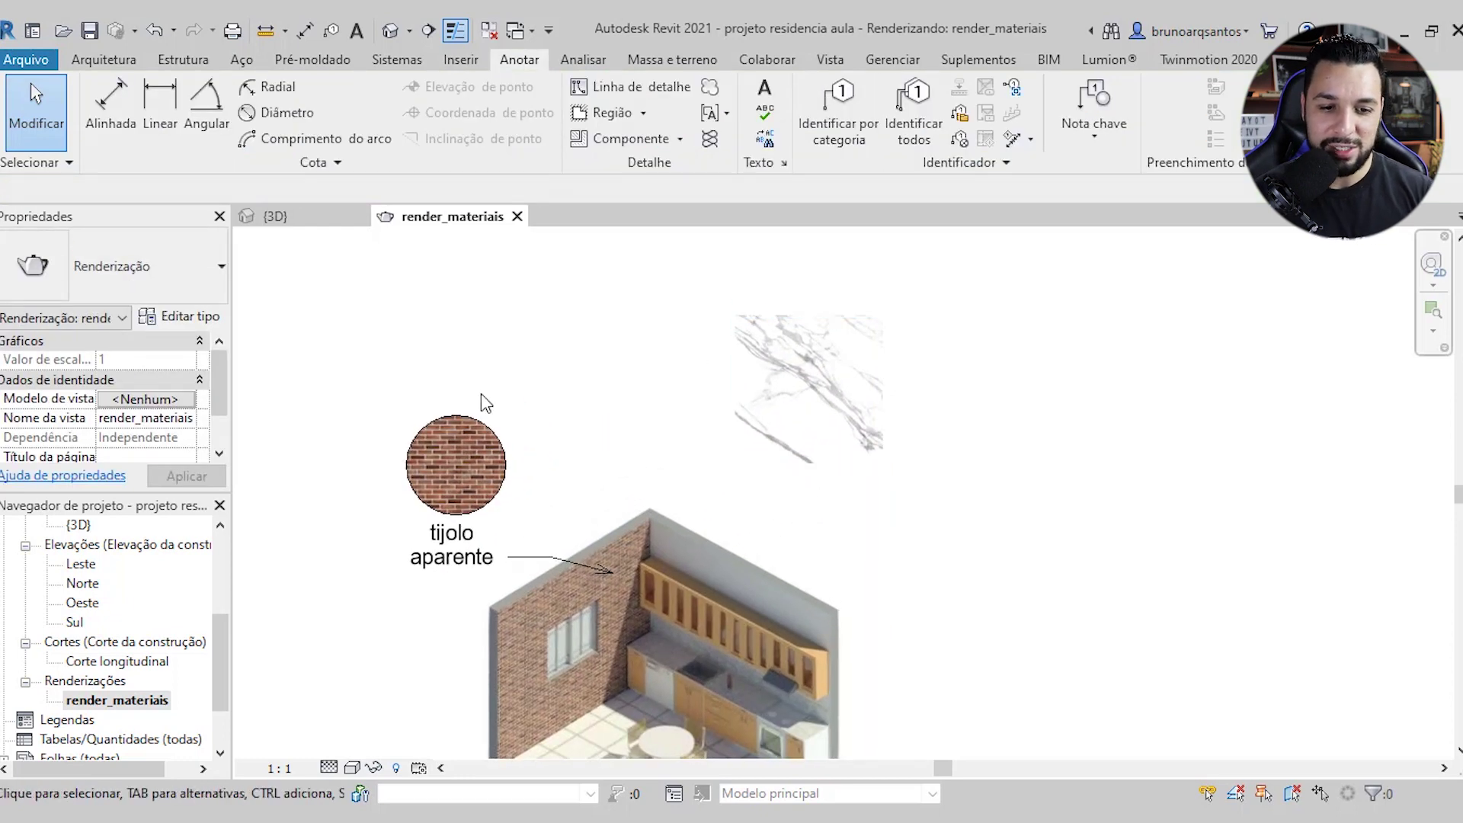
# Copy the brick swatch's circular mask onto the marble image
pyautogui.click(488, 419)
pyautogui.scroll(2, 416, 442)
pyautogui.scroll(-1, 564, 401)
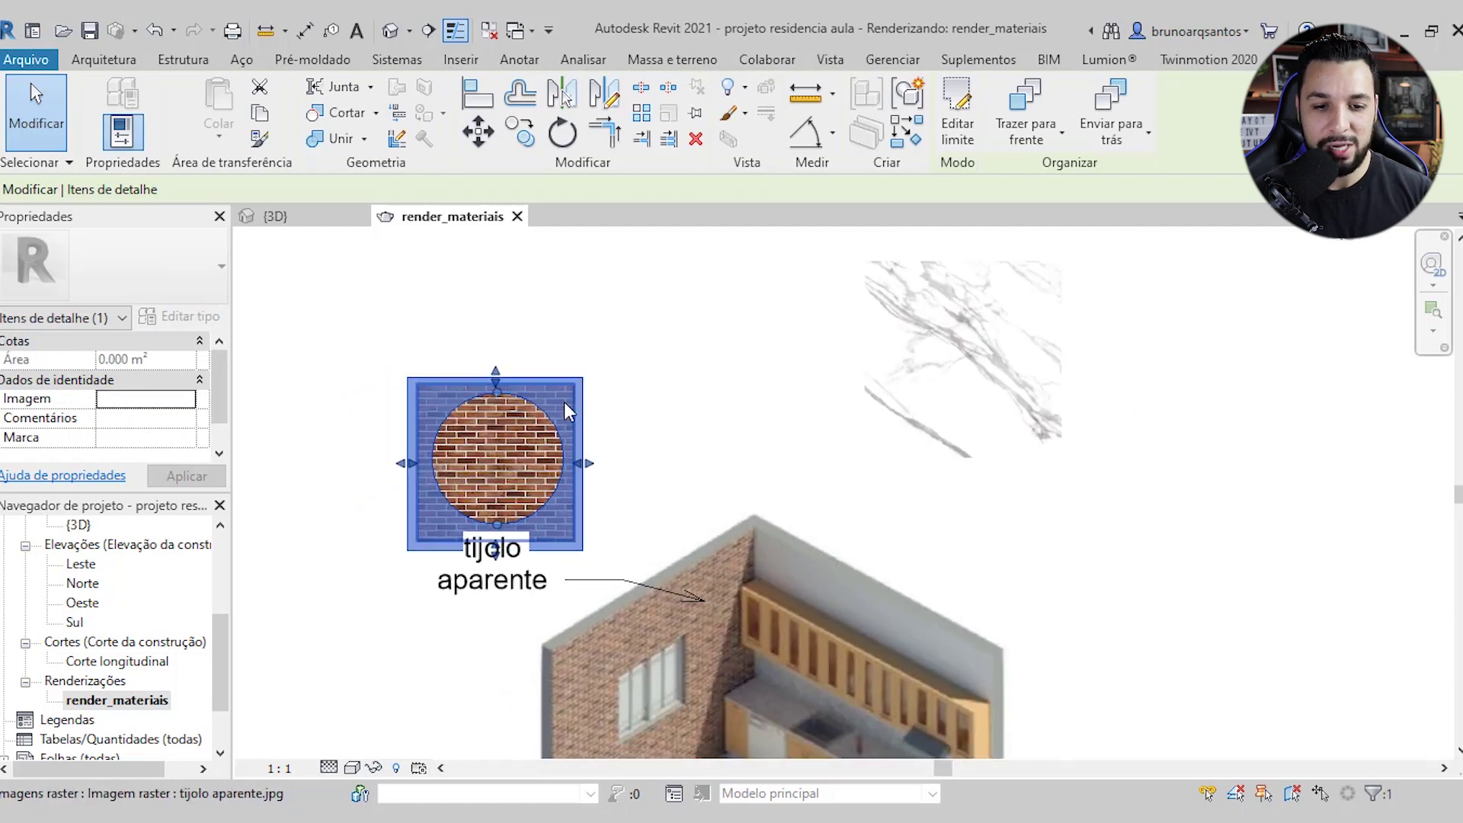
pyautogui.scroll(-2, 564, 401)
pyautogui.scroll(1, 568, 381)
pyautogui.click(569, 358)
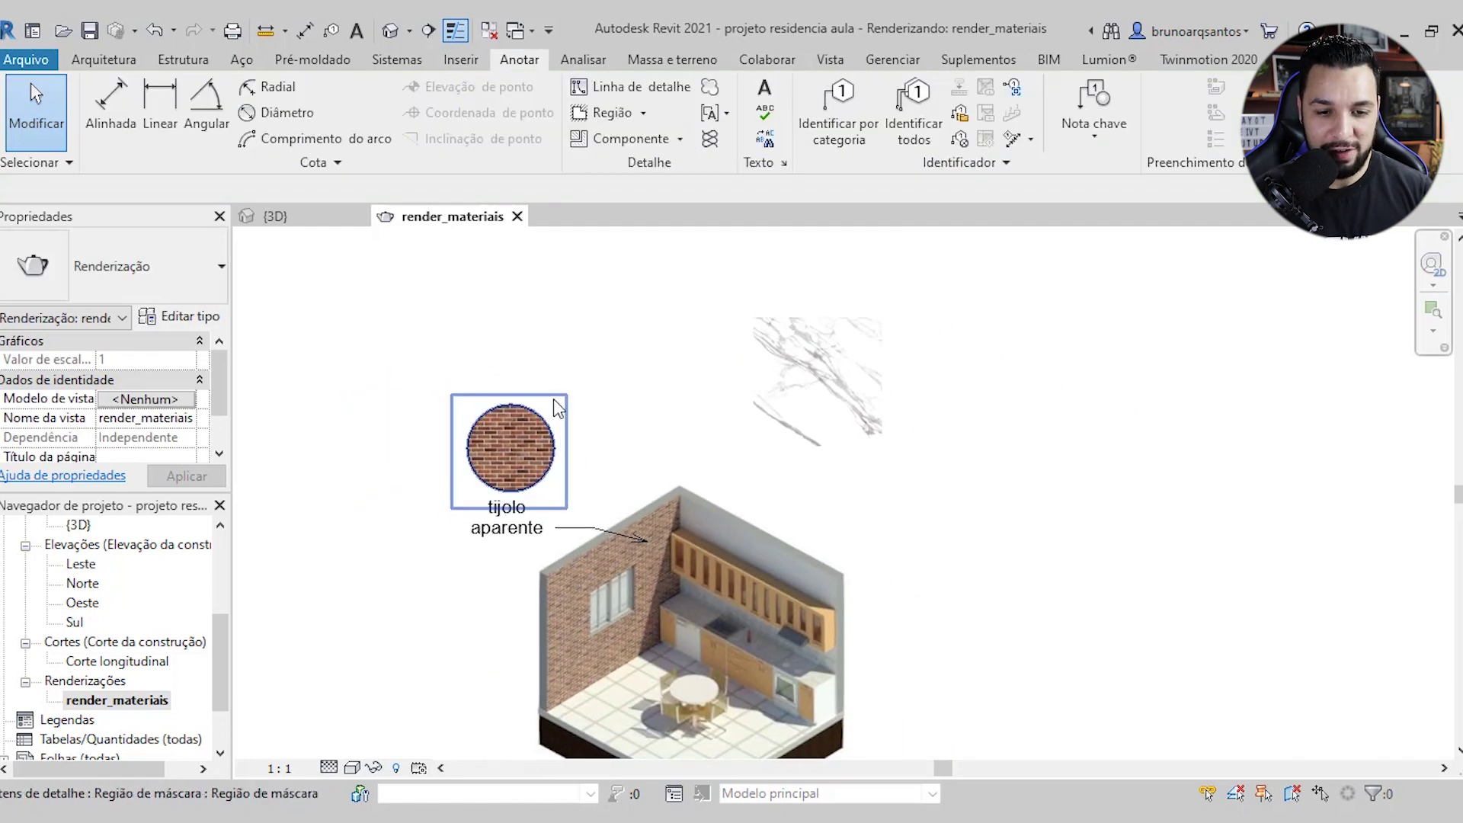
pyautogui.click(553, 399)
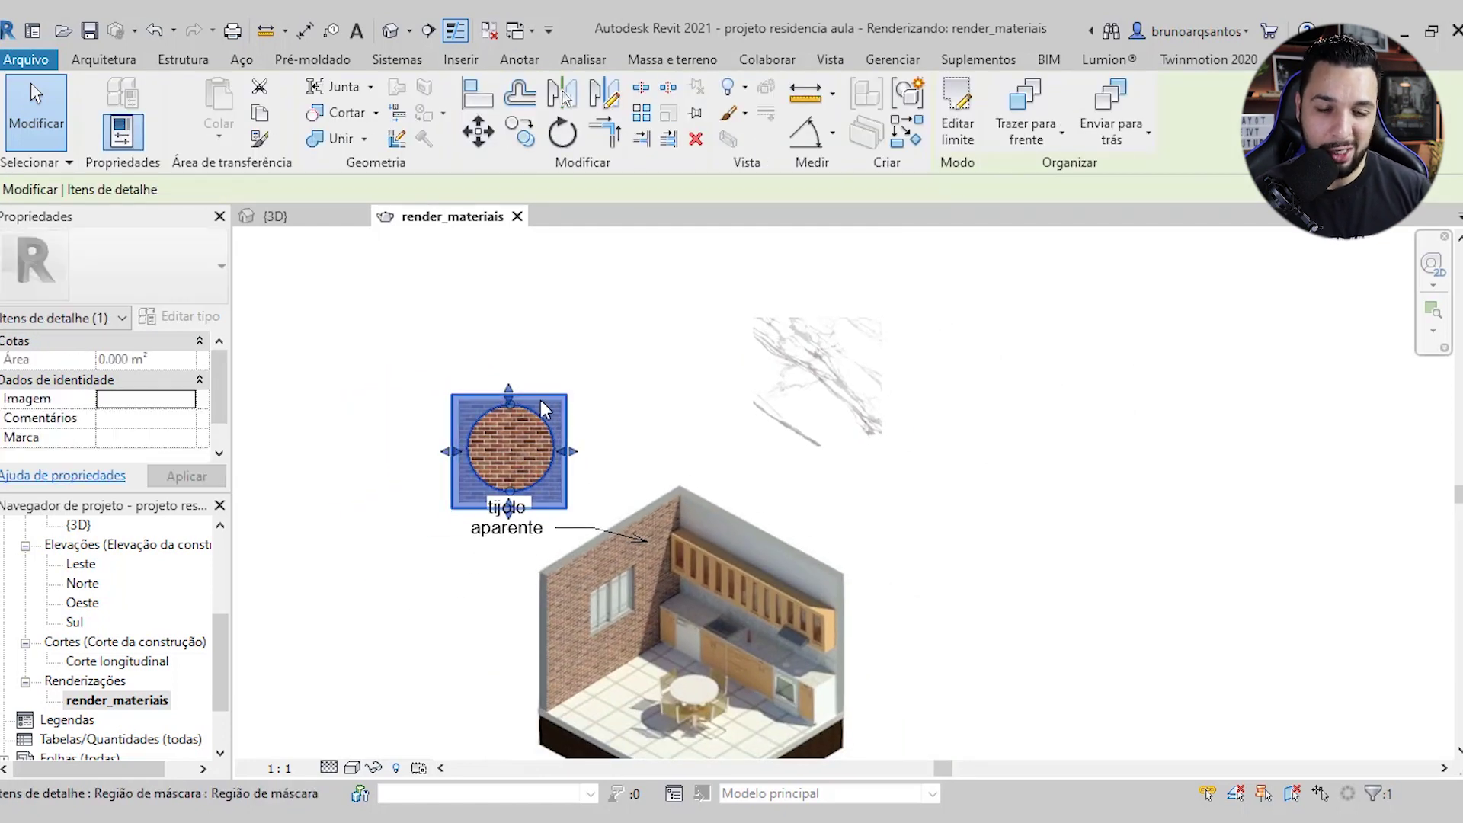
pyautogui.scroll(1, 546, 408)
pyautogui.scroll(1, 506, 329)
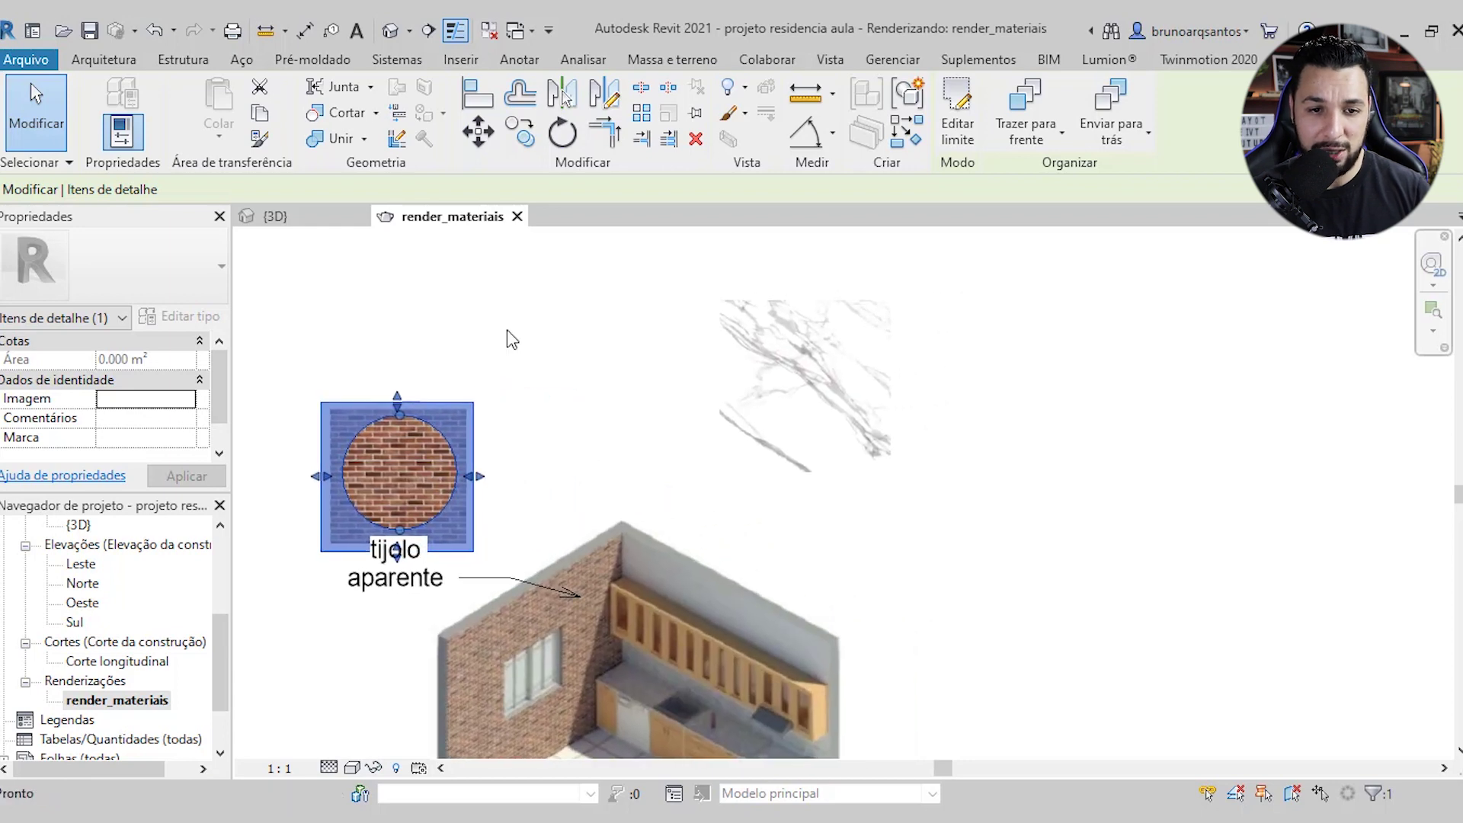
pyautogui.click(522, 131)
pyautogui.click(449, 419)
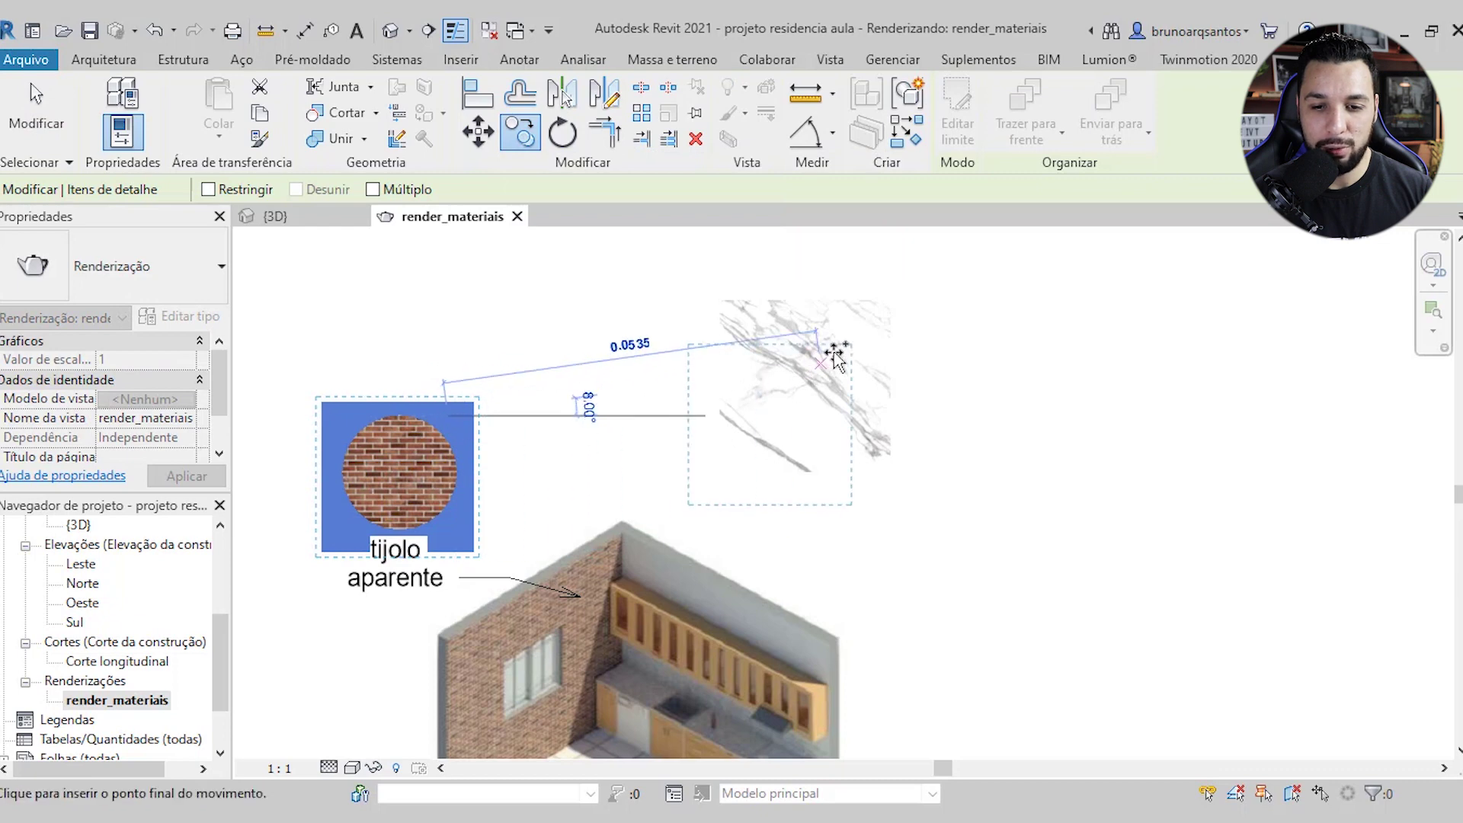
pyautogui.click(846, 328)
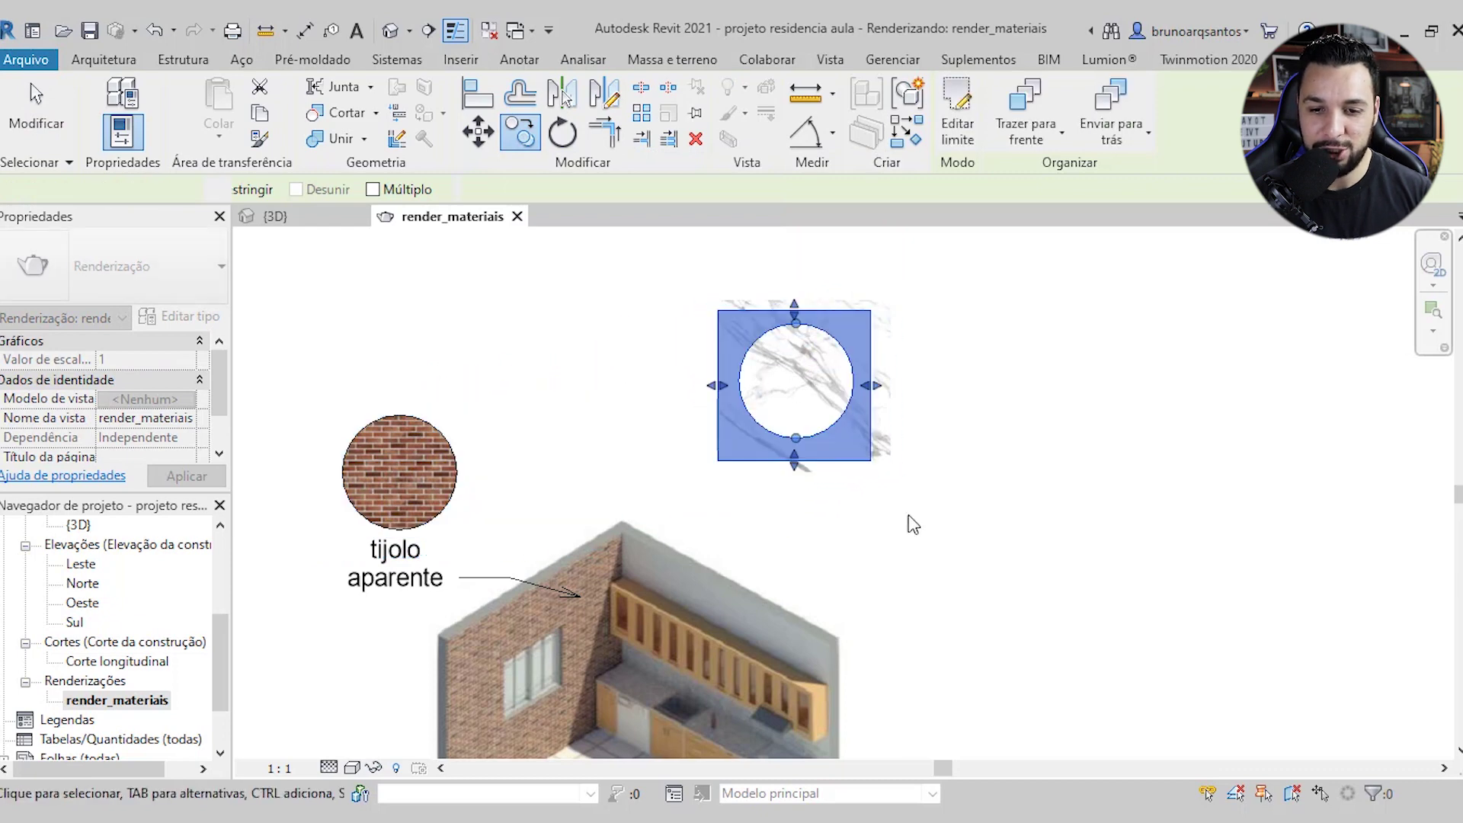
pyautogui.click(1043, 286)
# Resize the marble image with its corner grip to fit inside the circle
pyautogui.click(888, 334)
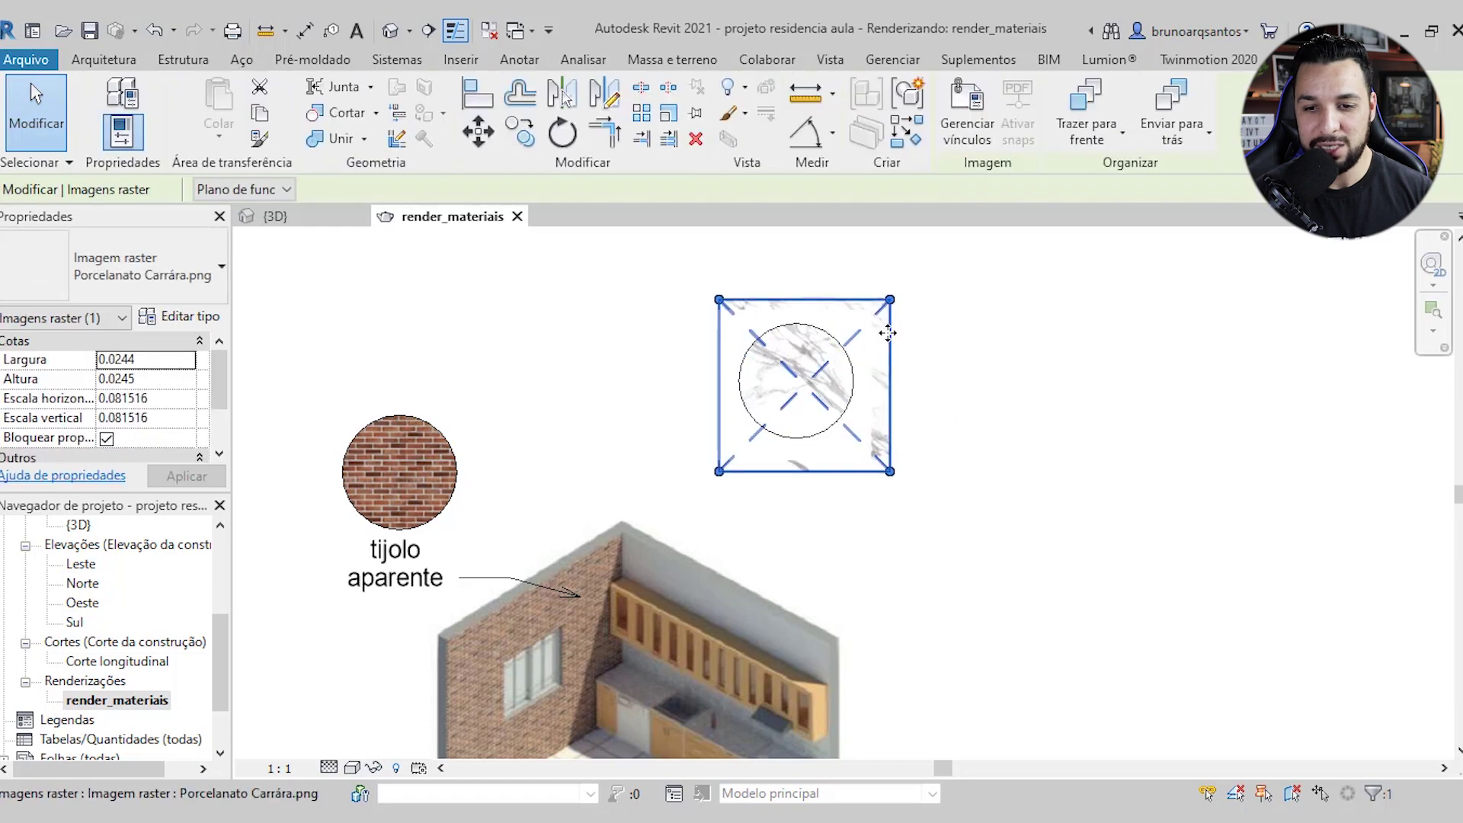
pyautogui.moveTo(888, 334)
pyautogui.mouseDown()
pyautogui.moveTo(861, 320)
pyautogui.moveTo(867, 471)
pyautogui.mouseUp()
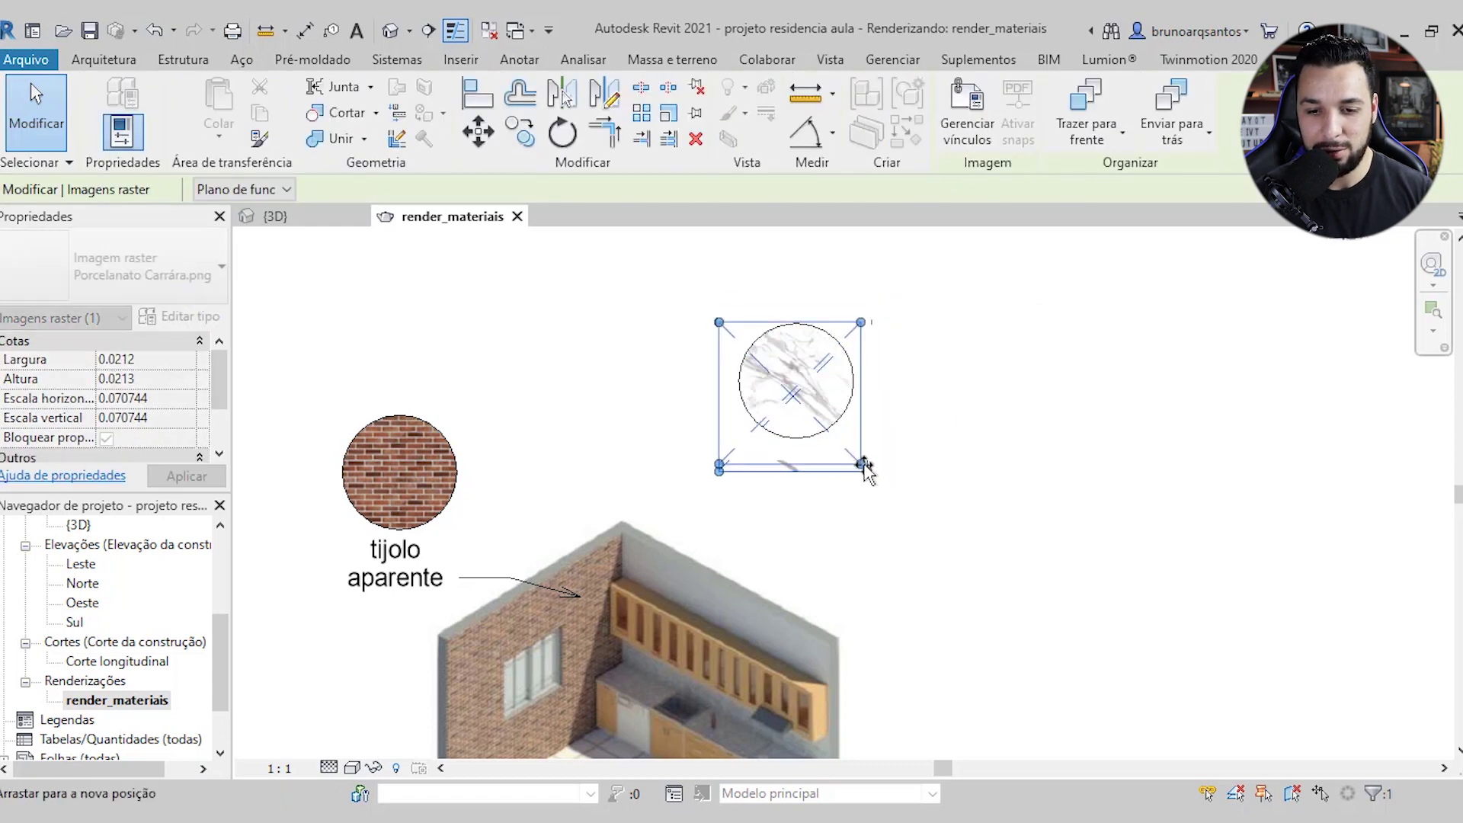
pyautogui.click(882, 454)
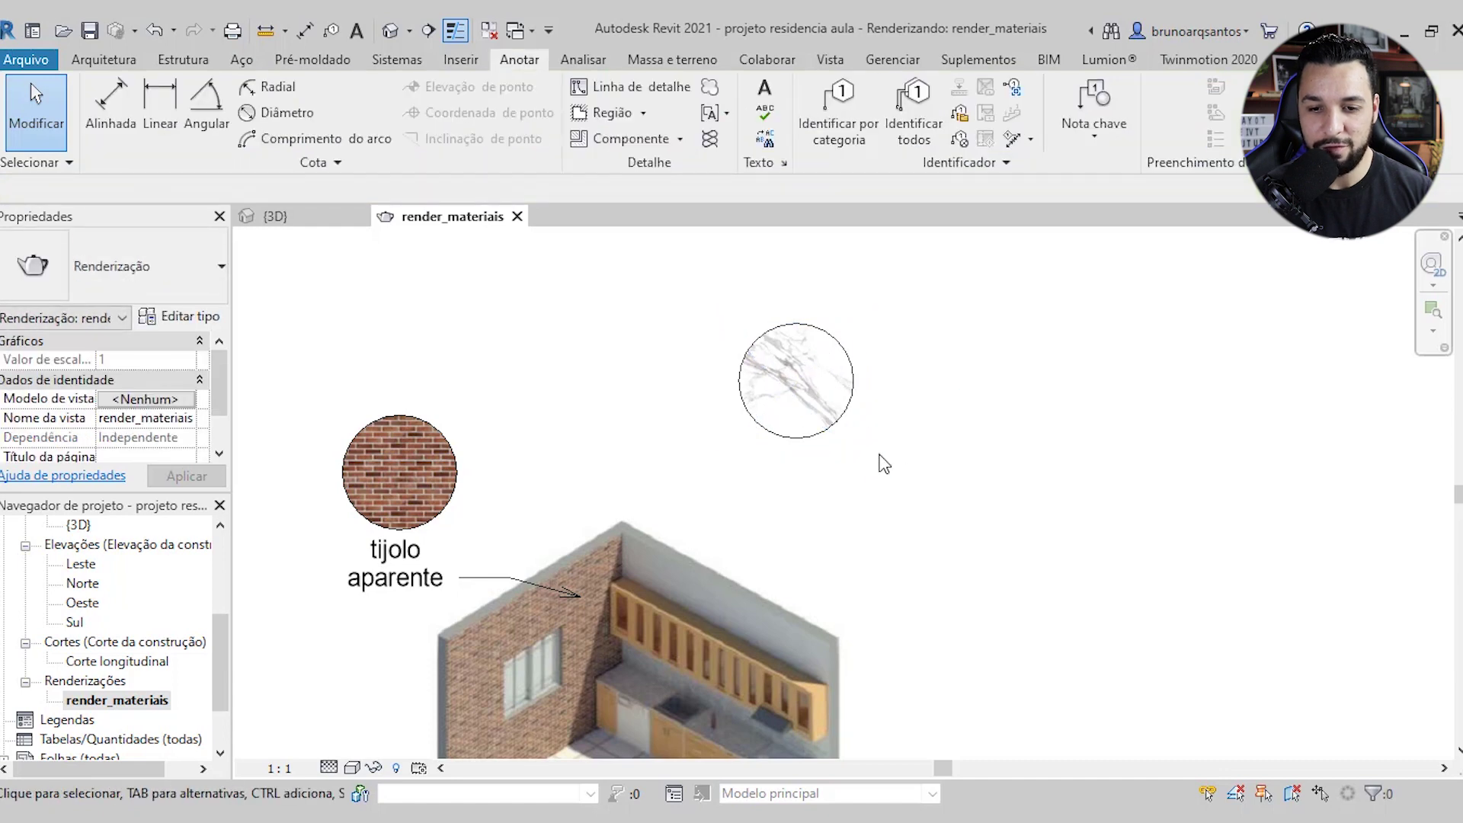
pyautogui.scroll(2, 797, 381)
pyautogui.scroll(1, 800, 366)
# Place a two-line text note 'marmore' / 'carrara' below the marble swatch using TX
pyautogui.scroll(-1, 811, 370)
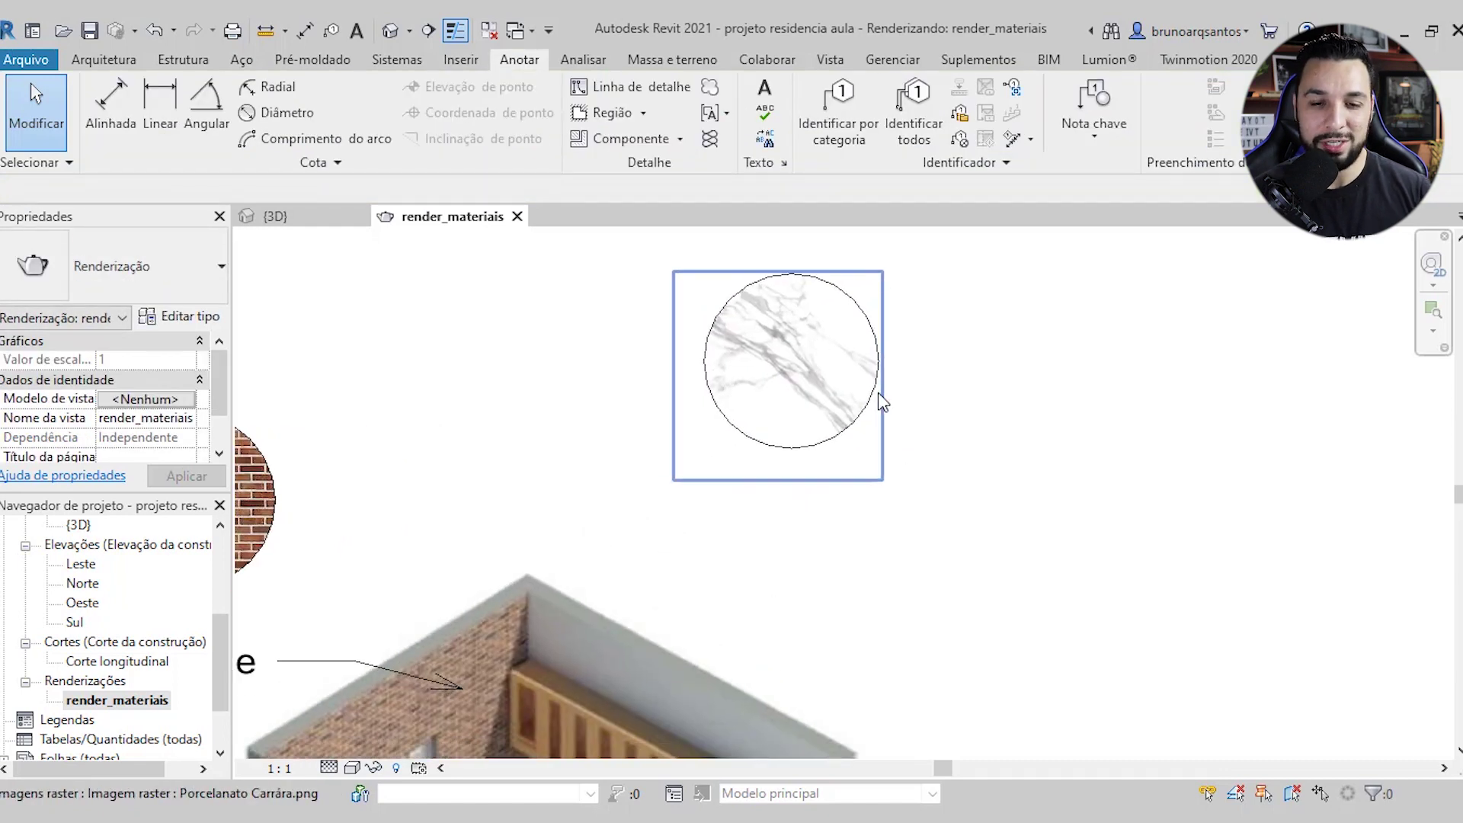
pyautogui.scroll(-1, 806, 379)
pyautogui.scroll(-2, 838, 473)
pyautogui.scroll(1, 850, 506)
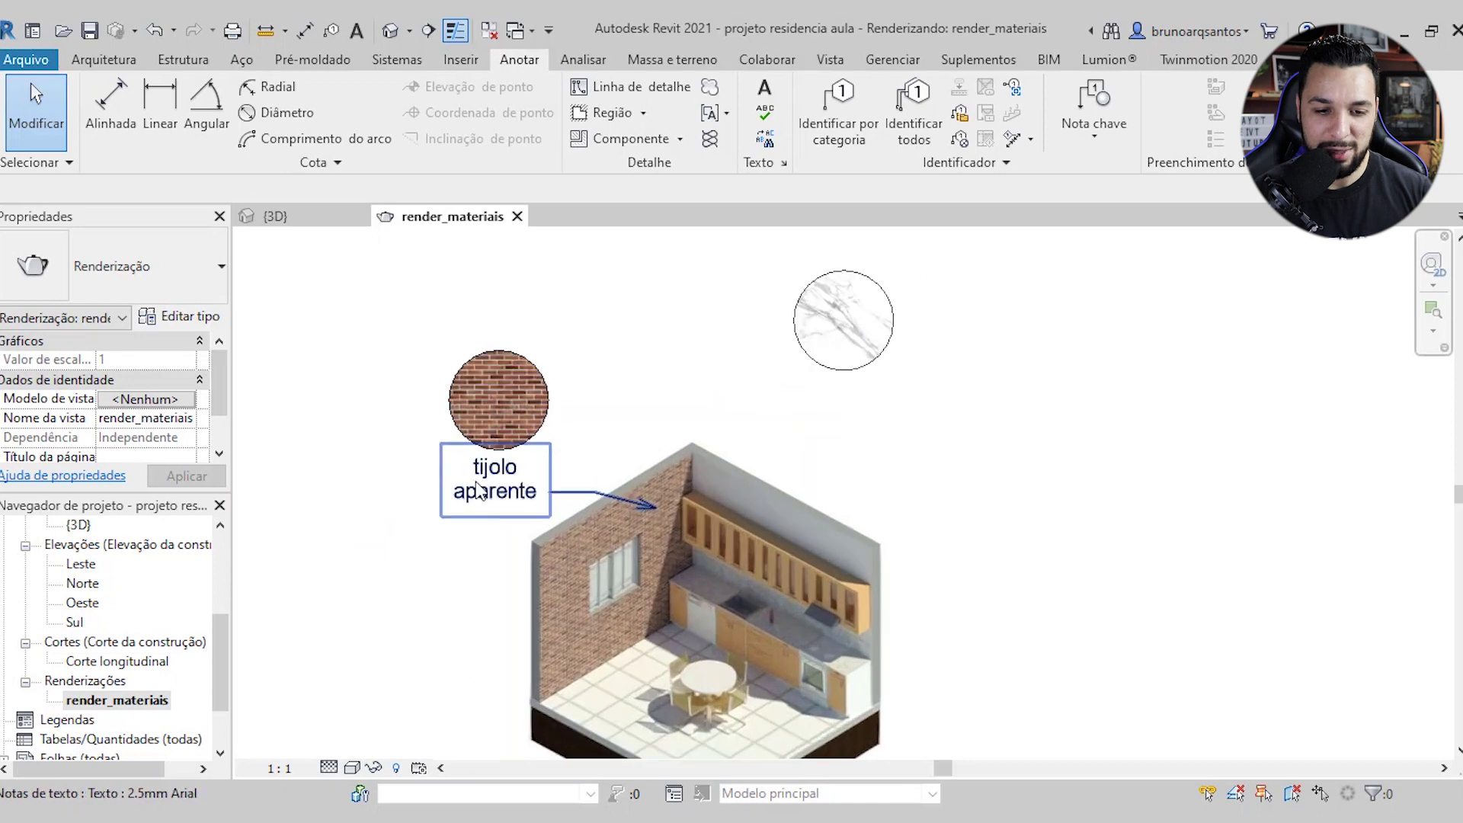
pyautogui.click(501, 493)
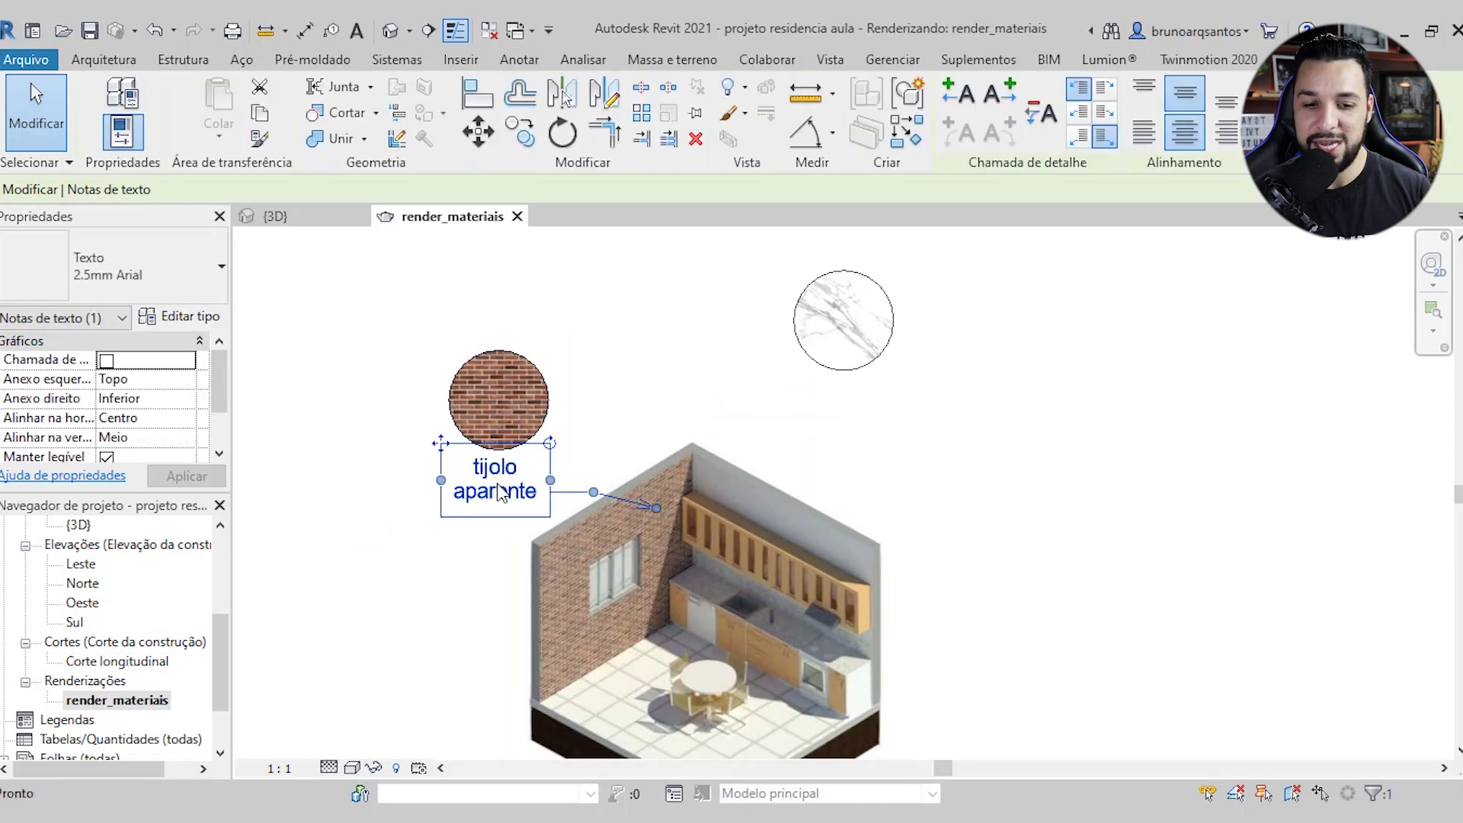
pyautogui.press('t')
pyautogui.press('x')
pyautogui.scroll(1, 816, 409)
pyautogui.scroll(1, 810, 385)
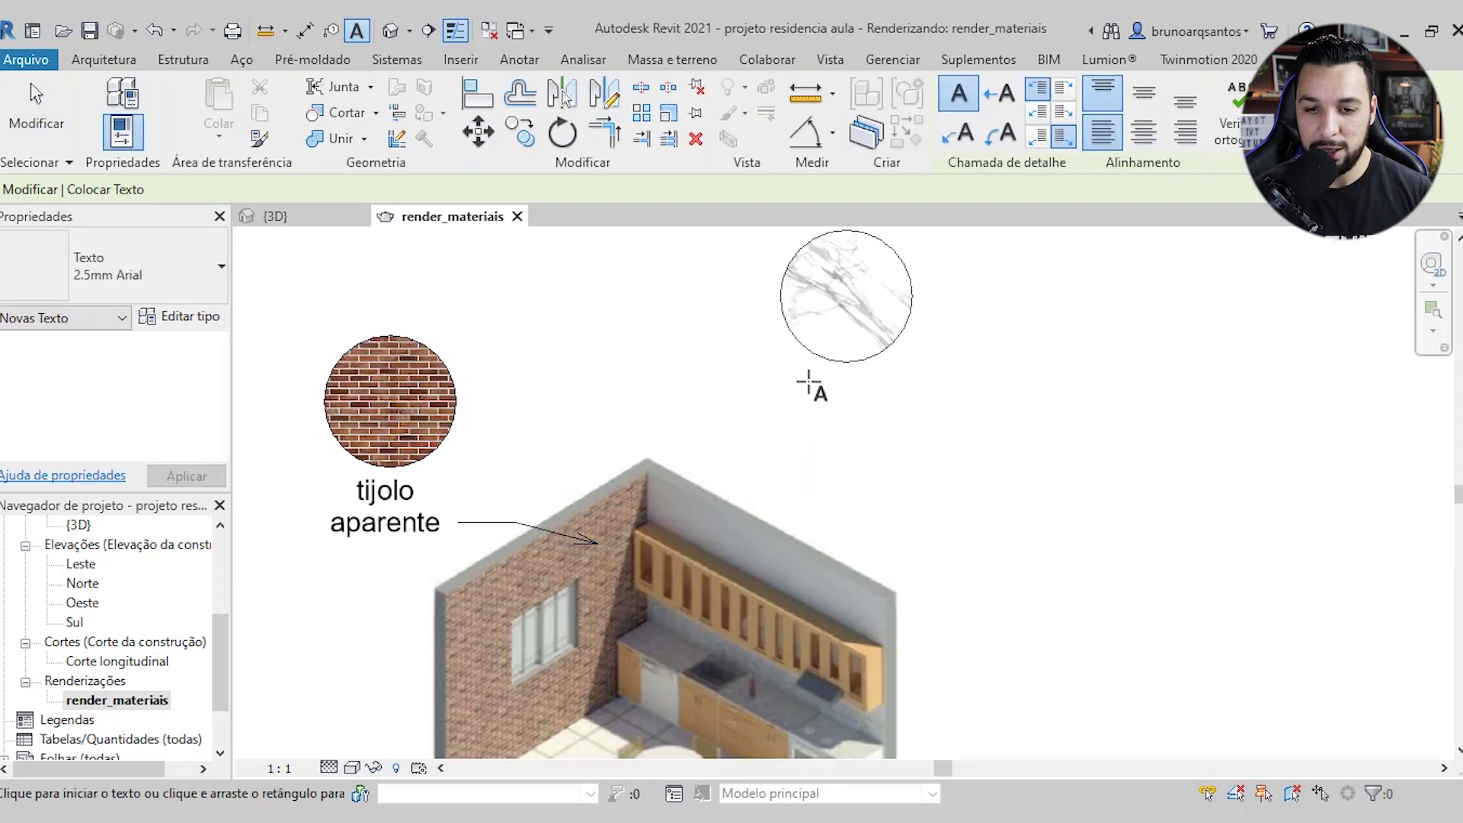
pyautogui.click(794, 367)
pyautogui.write('marmore')
pyautogui.press('Return')
pyautogui.write('carrara')
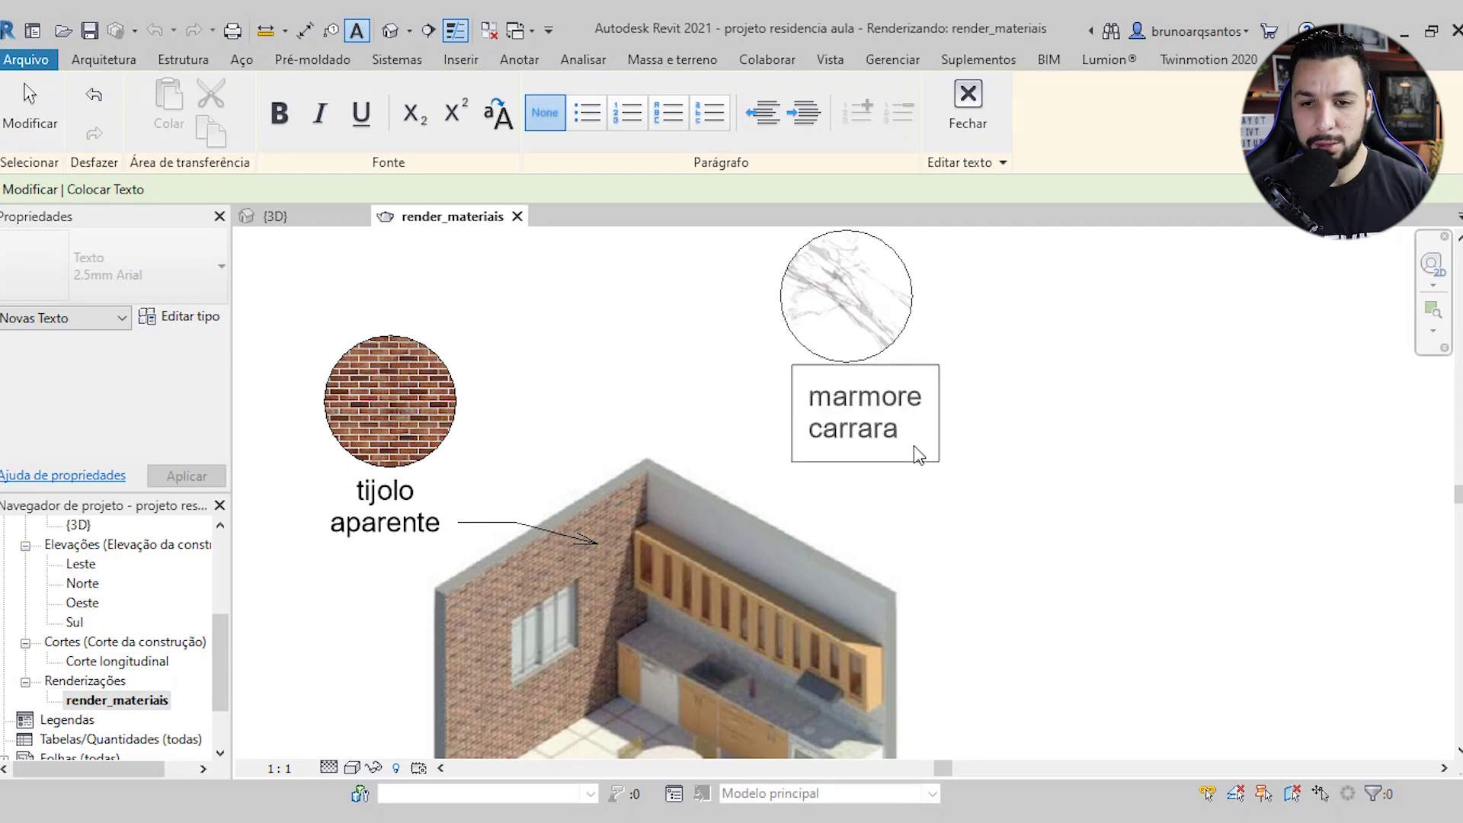
# Finish the marmore carrara note and set its alignment to centre
pyautogui.click(1005, 538)
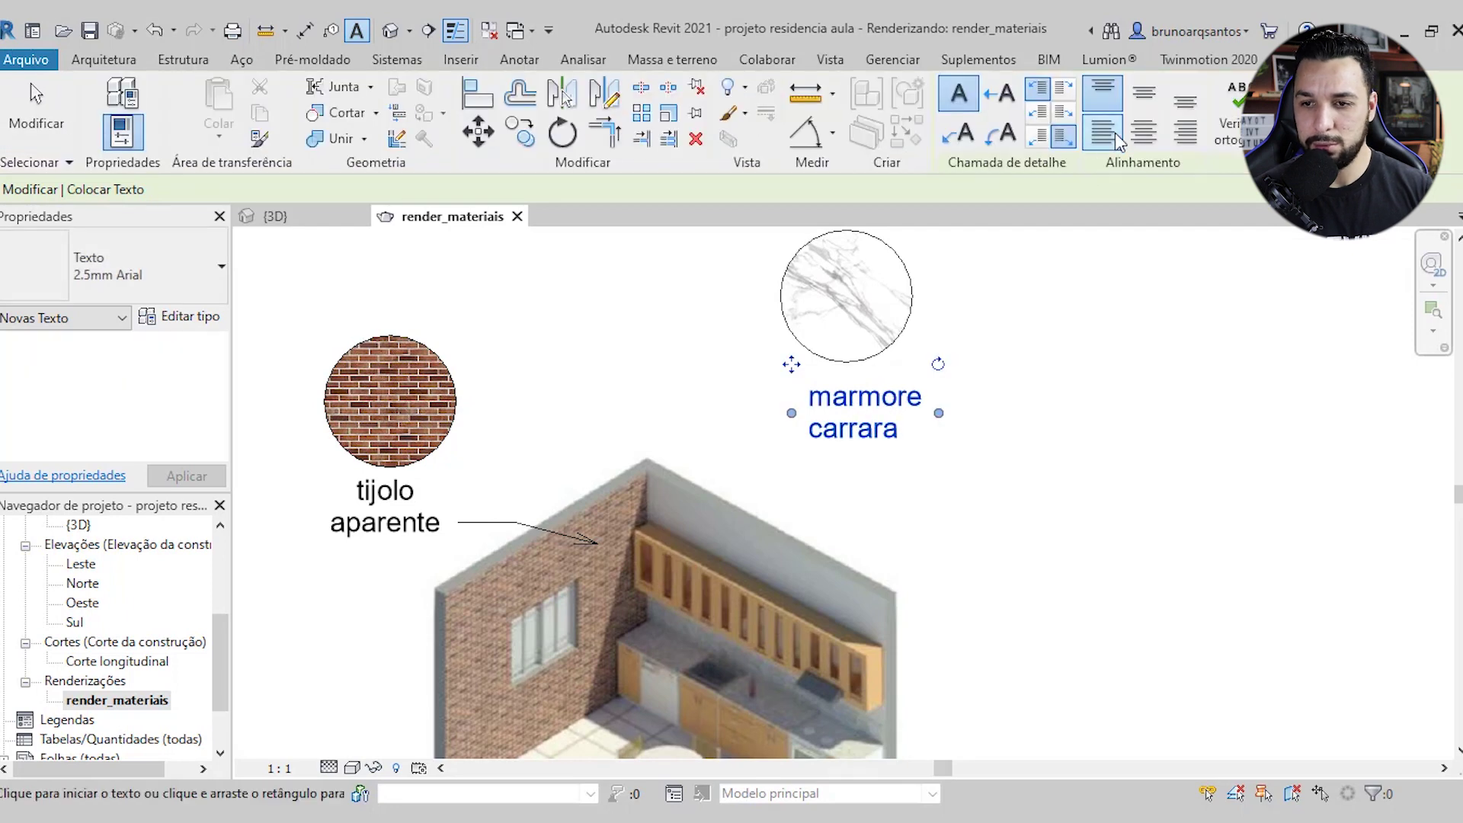
pyautogui.click(1152, 131)
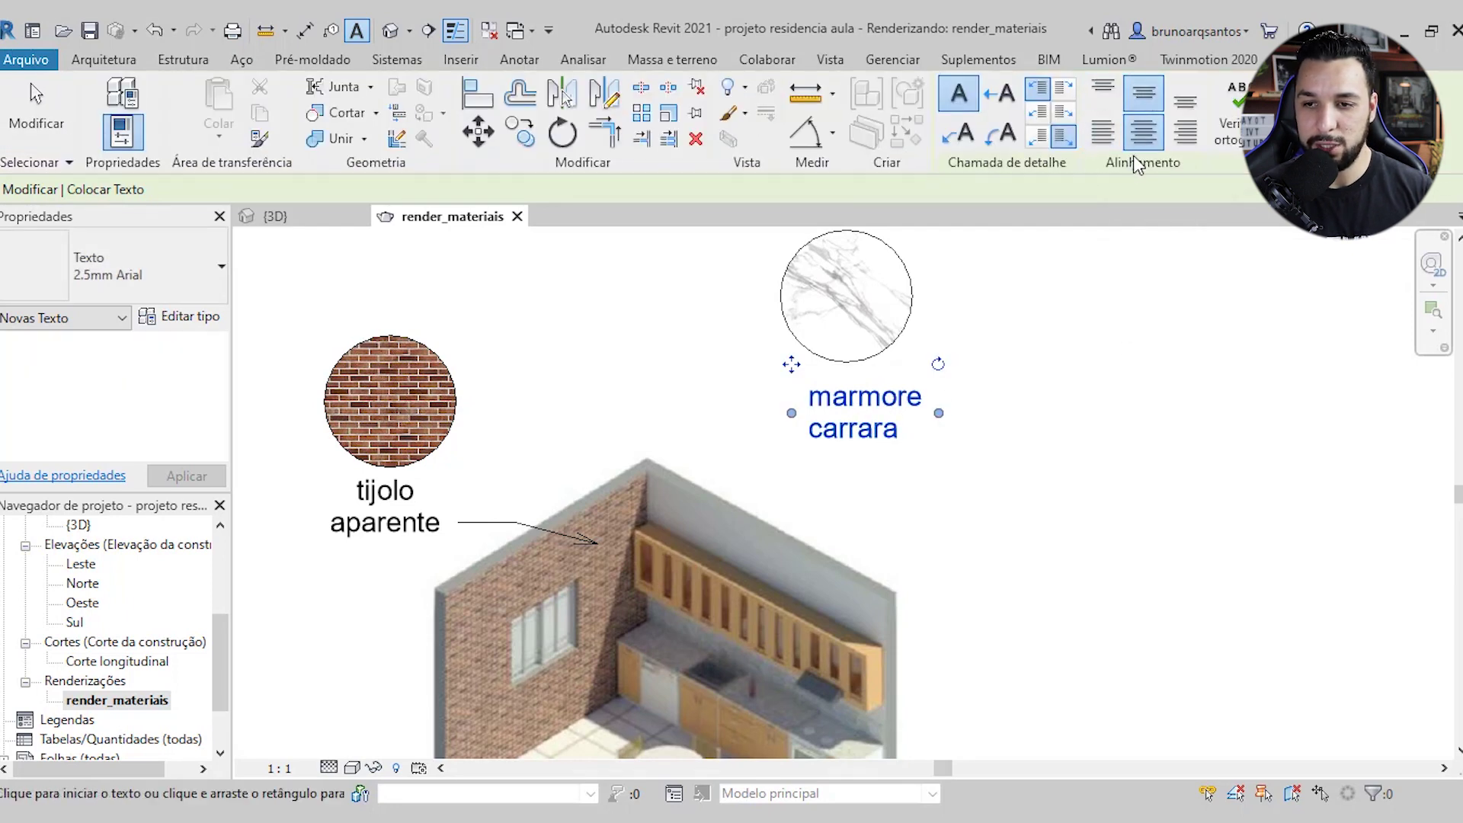
pyautogui.press('Escape')
pyautogui.click(865, 427)
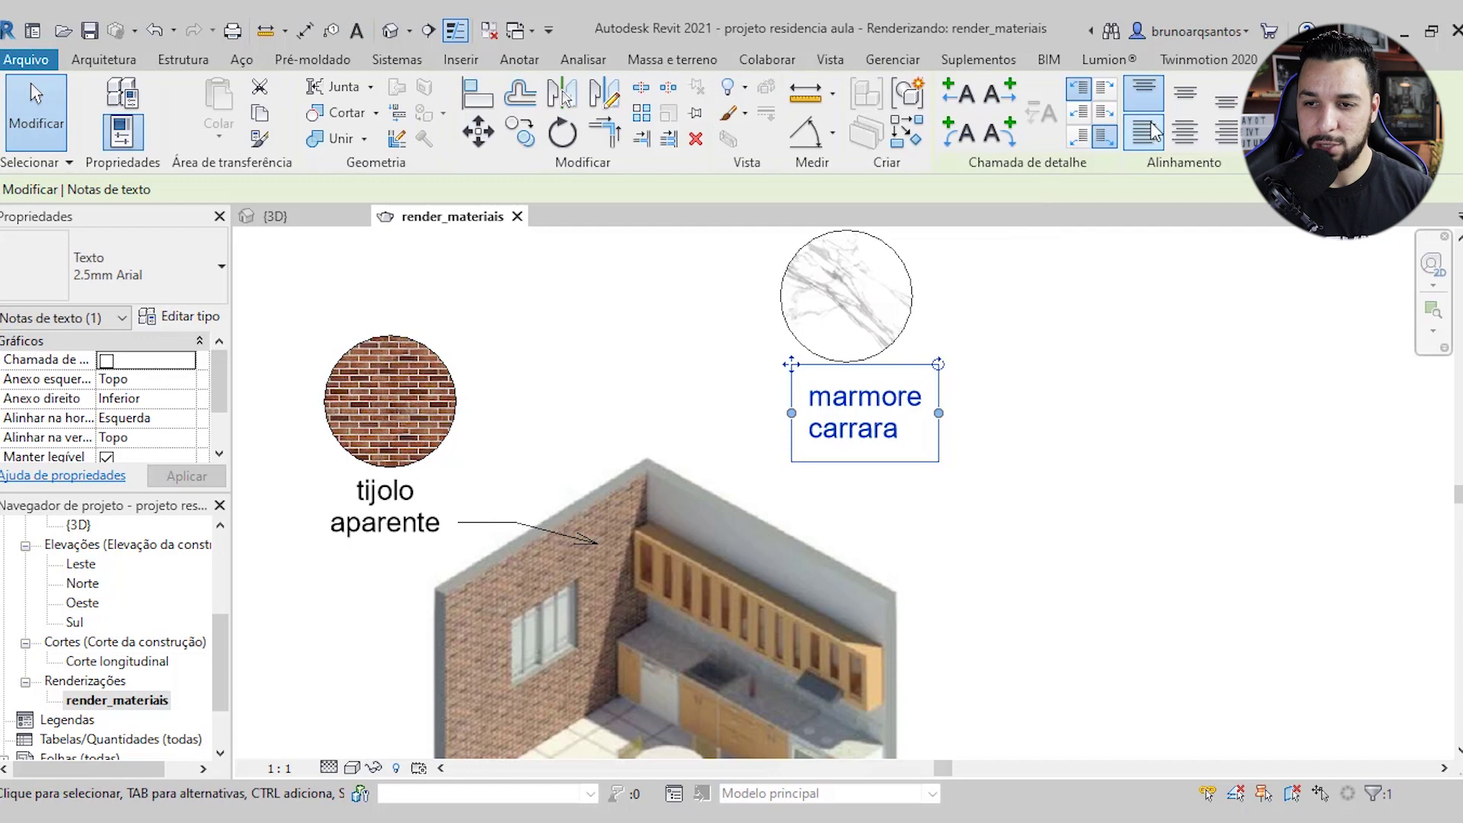
pyautogui.click(1192, 125)
pyautogui.scroll(-2, 838, 457)
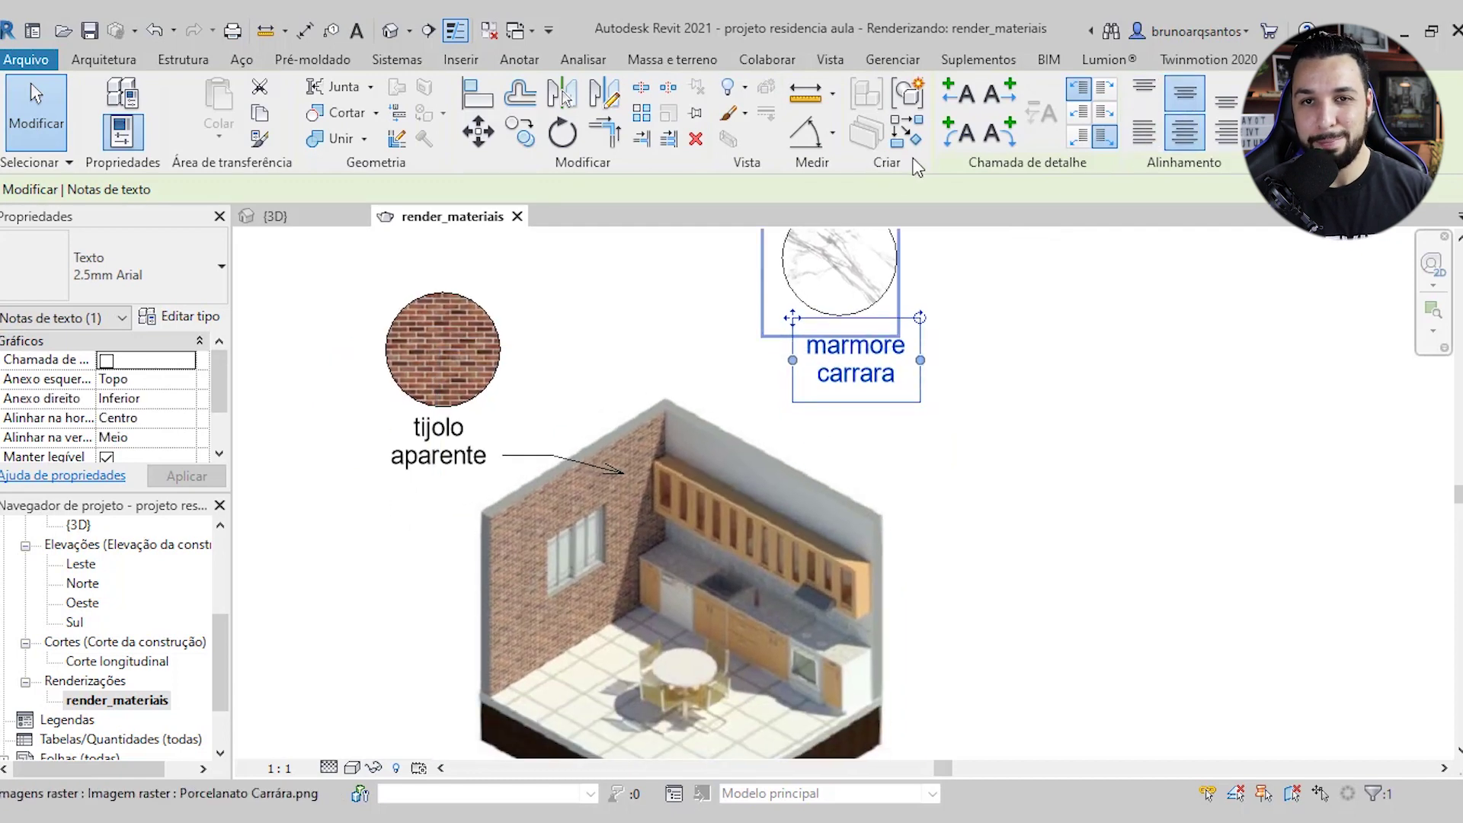
# Add a left leader to the kitchen floor and move the marmore carrara note left of the render
pyautogui.click(951, 92)
pyautogui.moveTo(637, 382)
pyautogui.mouseDown()
pyautogui.moveTo(625, 351)
pyautogui.moveTo(696, 730)
pyautogui.moveTo(580, 713)
pyautogui.mouseUp()
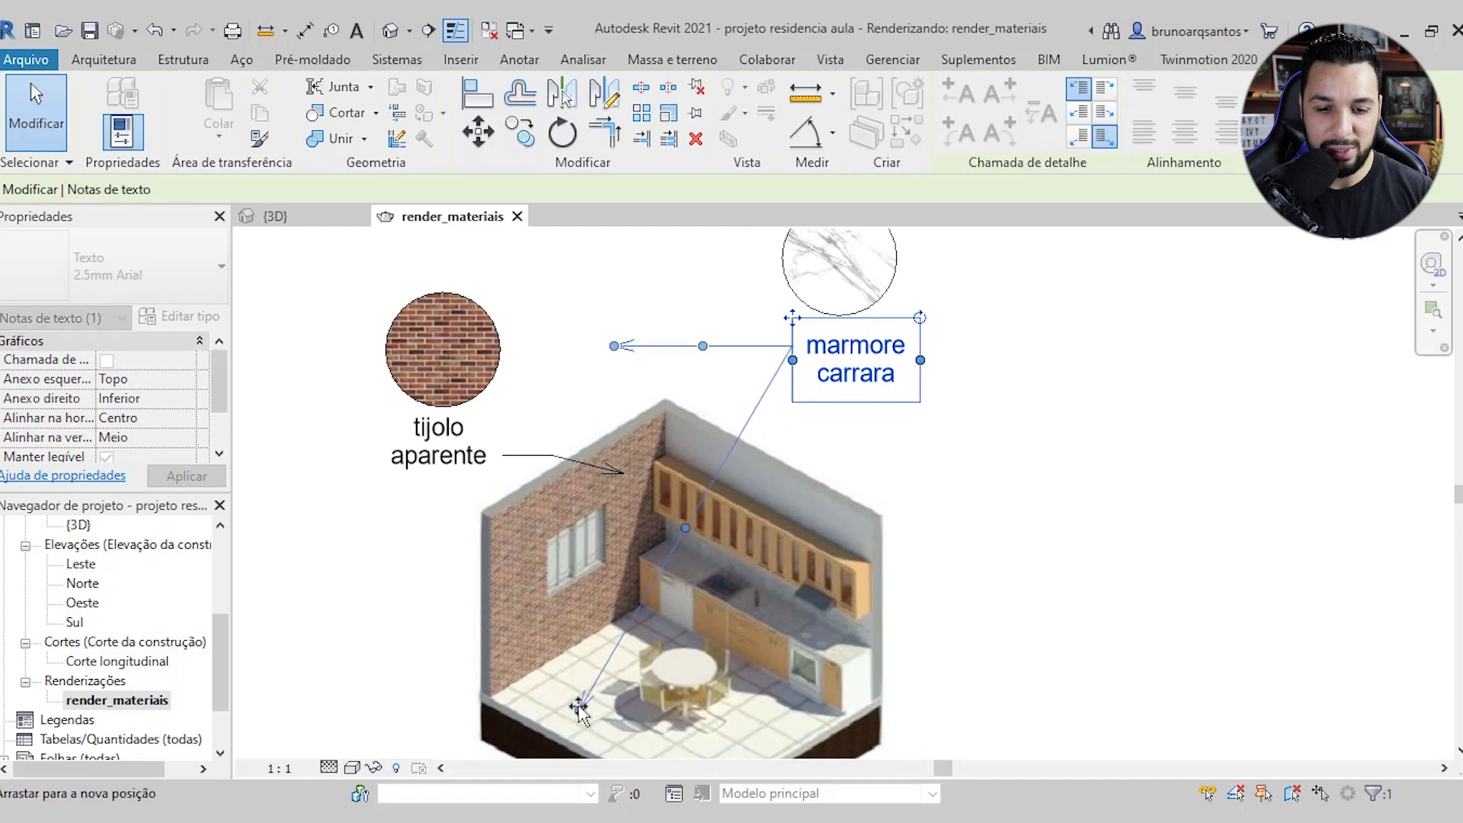
pyautogui.scroll(-2, 686, 648)
pyautogui.scroll(-2, 709, 381)
pyautogui.keyDown('ctrl'); pyautogui.moveTo(788, 336); pyautogui.dragTo(491, 473); pyautogui.keyUp('ctrl')
# Window-select the marble swatch image together with its mask
pyautogui.click(819, 313)
pyautogui.click(982, 306)
pyautogui.scroll(2, 819, 289)
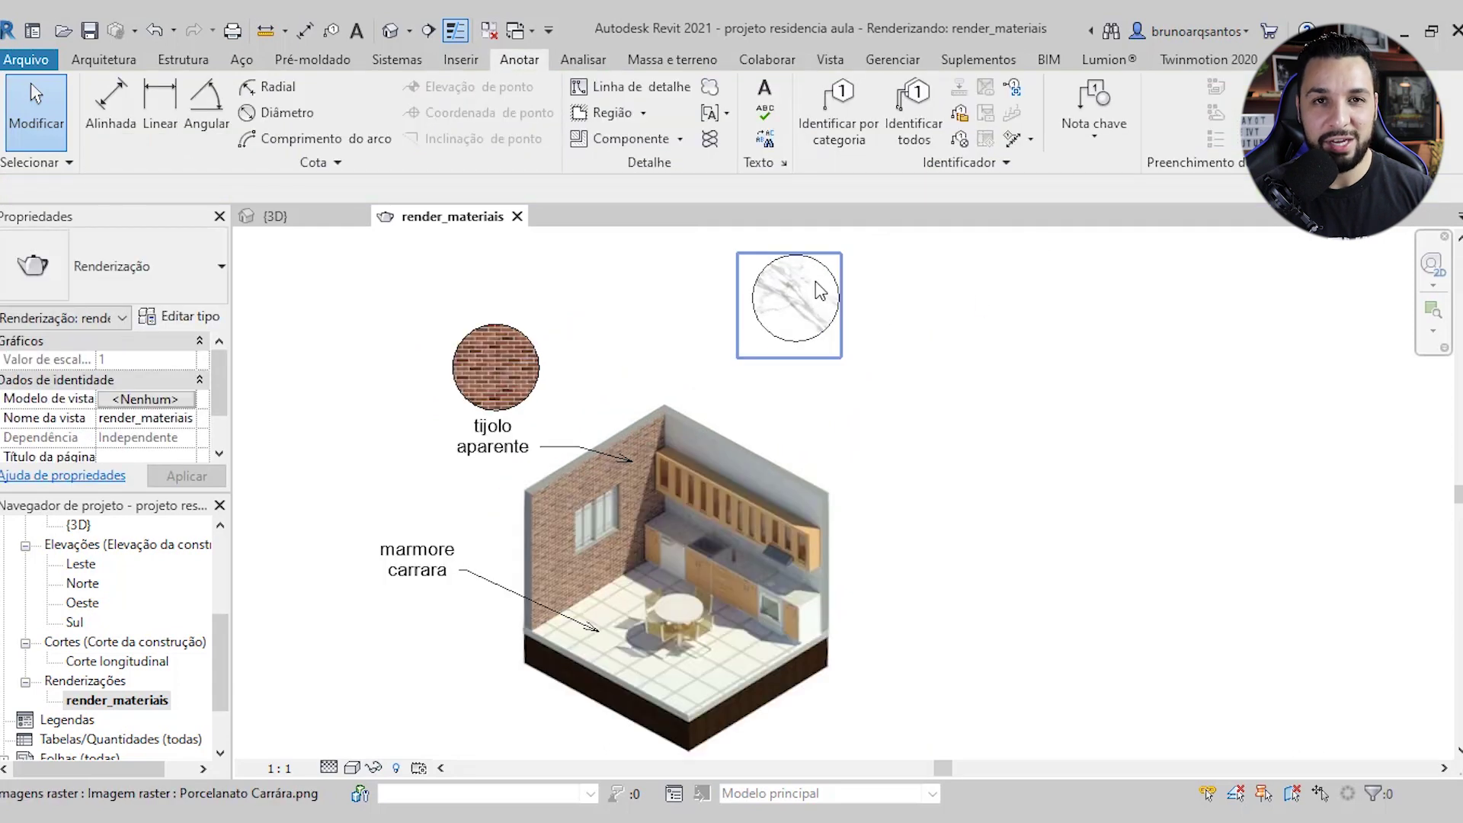
pyautogui.moveTo(819, 290); pyautogui.dragTo(792, 363, button='middle')
pyautogui.moveTo(945, 256); pyautogui.dragTo(685, 438)
pyautogui.scroll(-2, 842, 391)
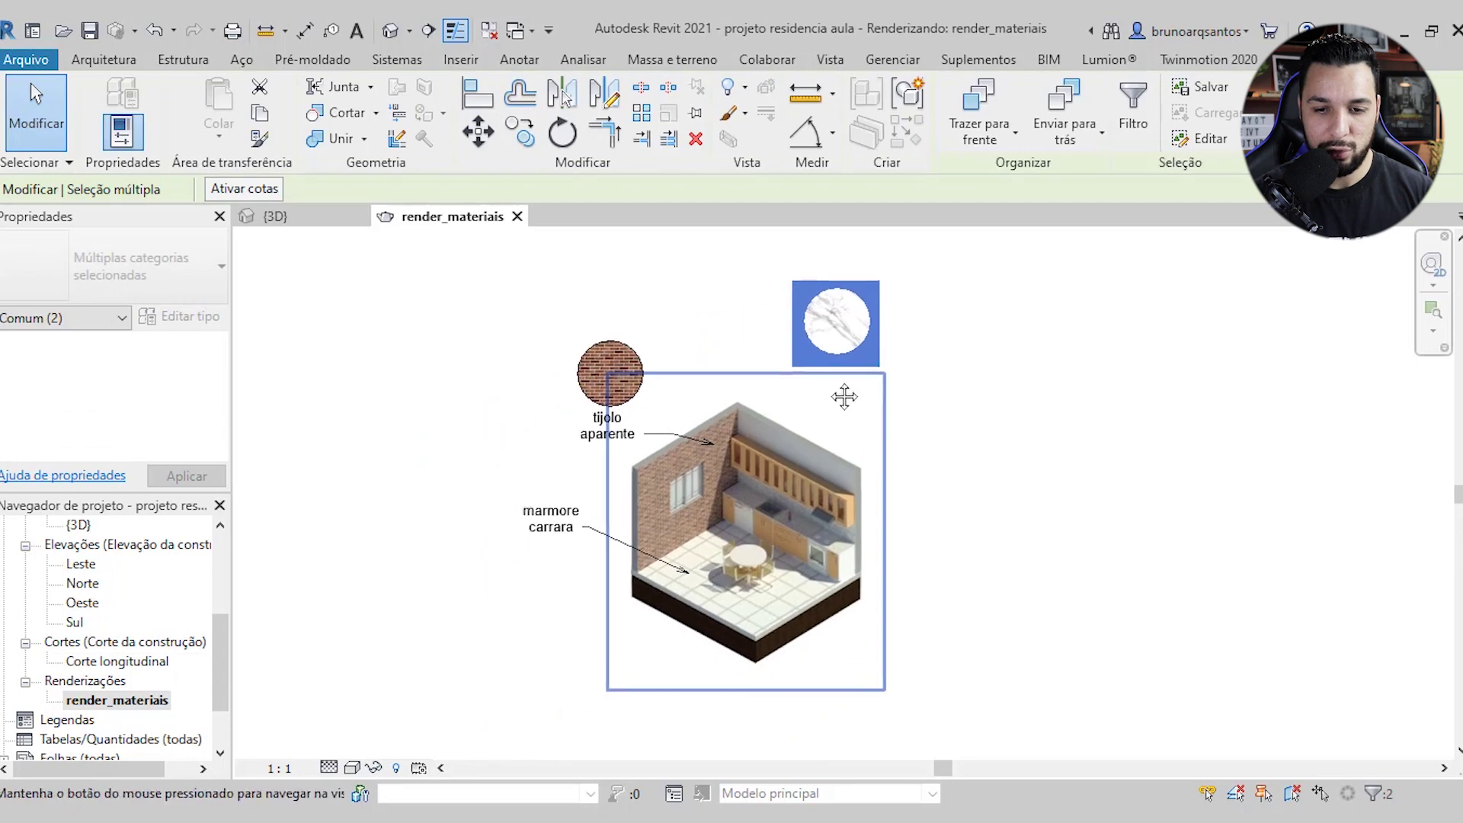
# Move the marble swatch down-left beside the render with the marmore carrara label directly beneath it
pyautogui.moveTo(817, 334)
pyautogui.mouseDown()
pyautogui.moveTo(520, 479)
pyautogui.moveTo(558, 491)
pyautogui.mouseUp()
pyautogui.scroll(2, 558, 492)
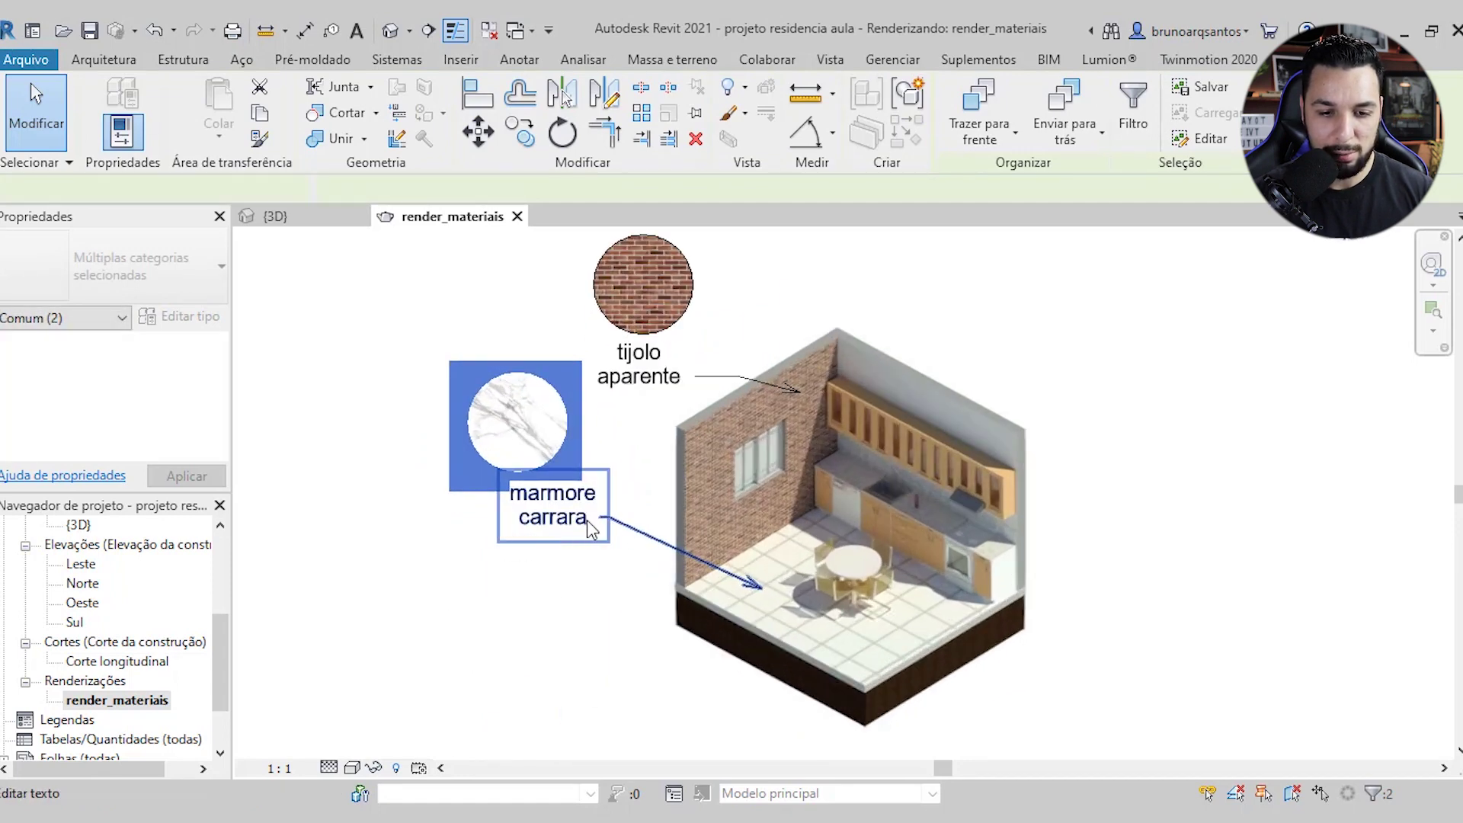
pyautogui.click(592, 529)
pyautogui.scroll(2, 546, 528)
pyautogui.moveTo(484, 450); pyautogui.dragTo(439, 442)
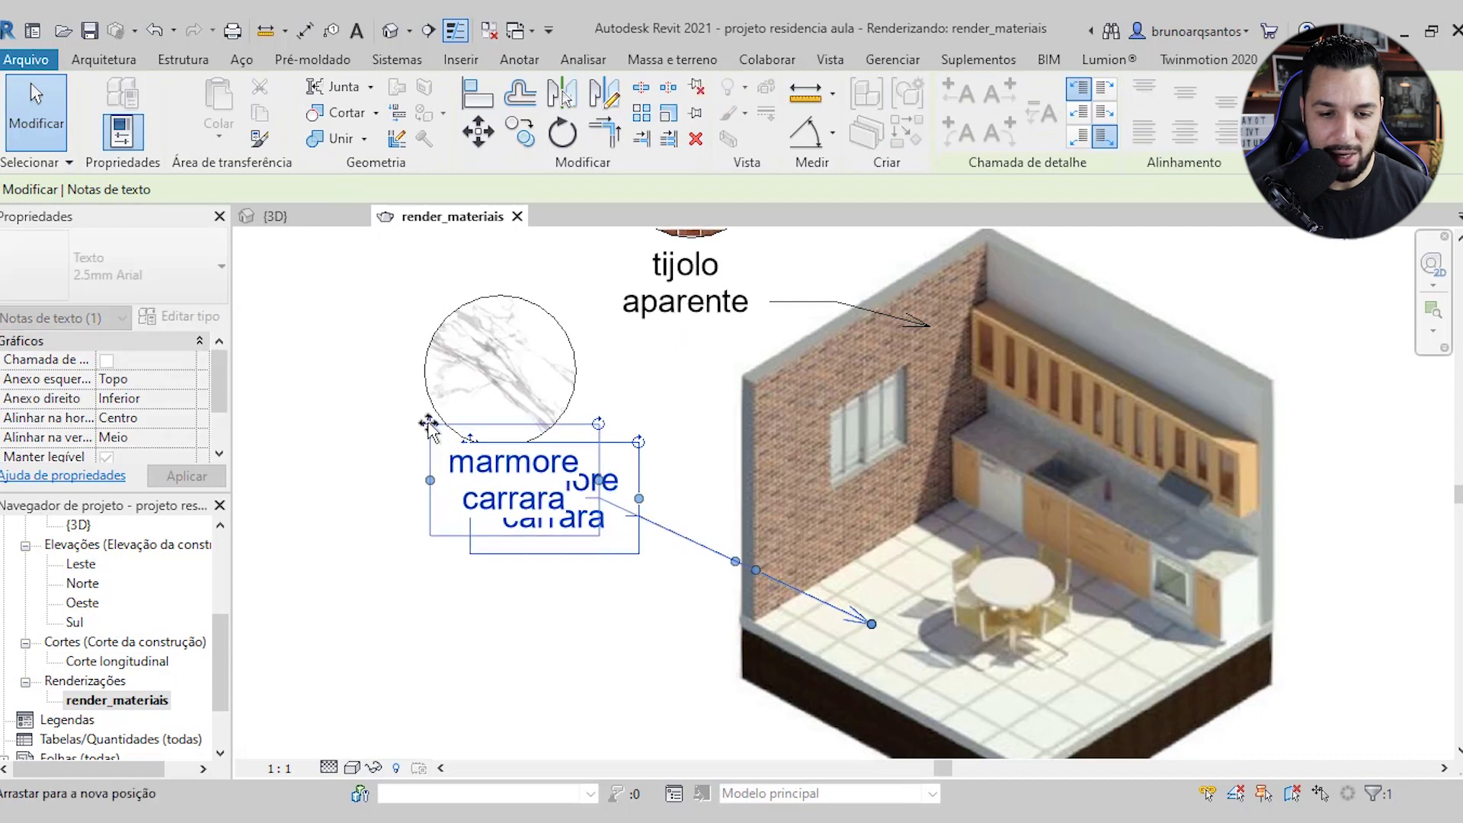
pyautogui.scroll(-3, 663, 561)
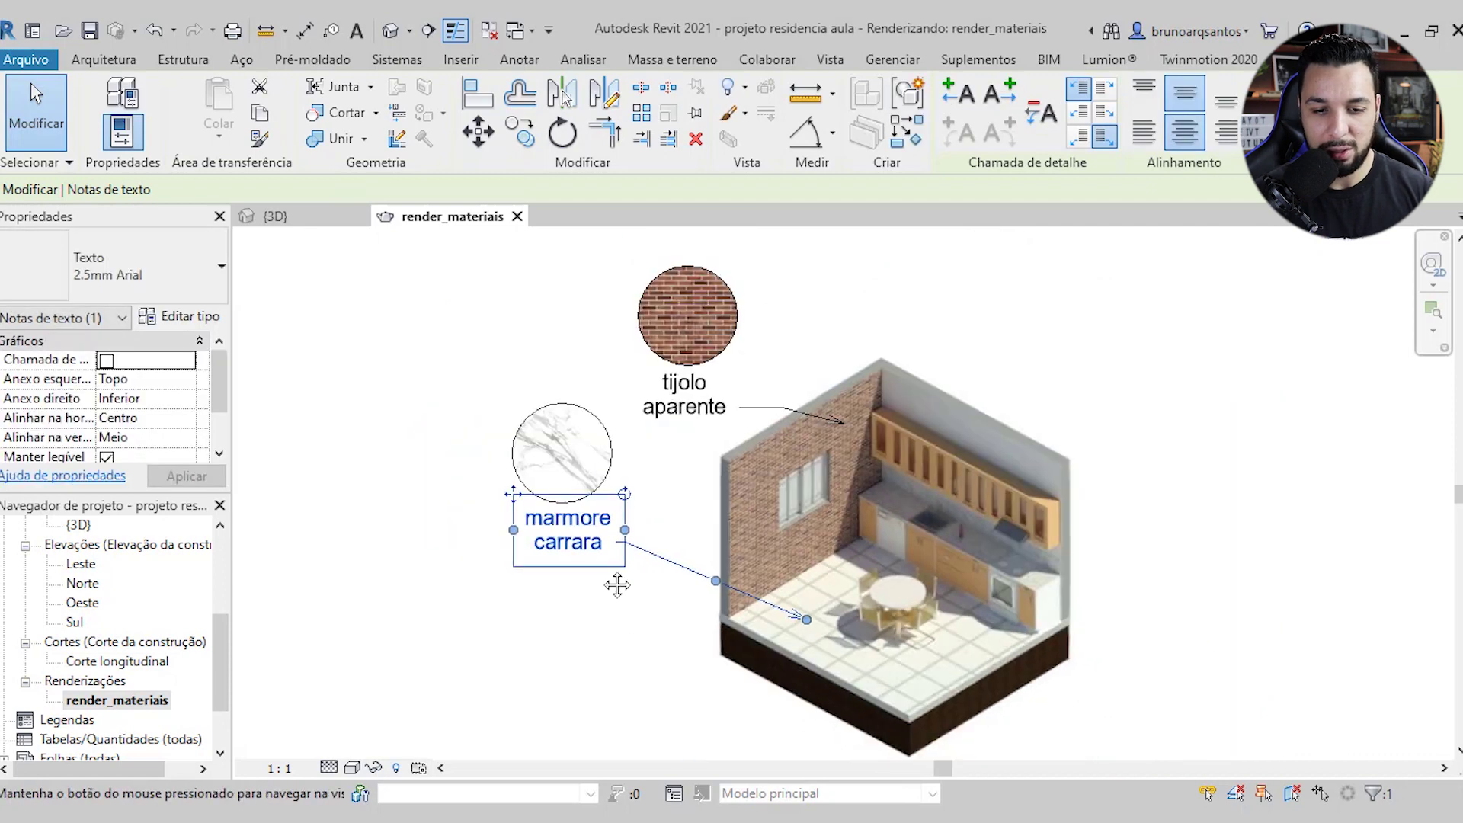
pyautogui.scroll(-2, 614, 581)
pyautogui.press('Escape')
pyautogui.scroll(1, 981, 496)
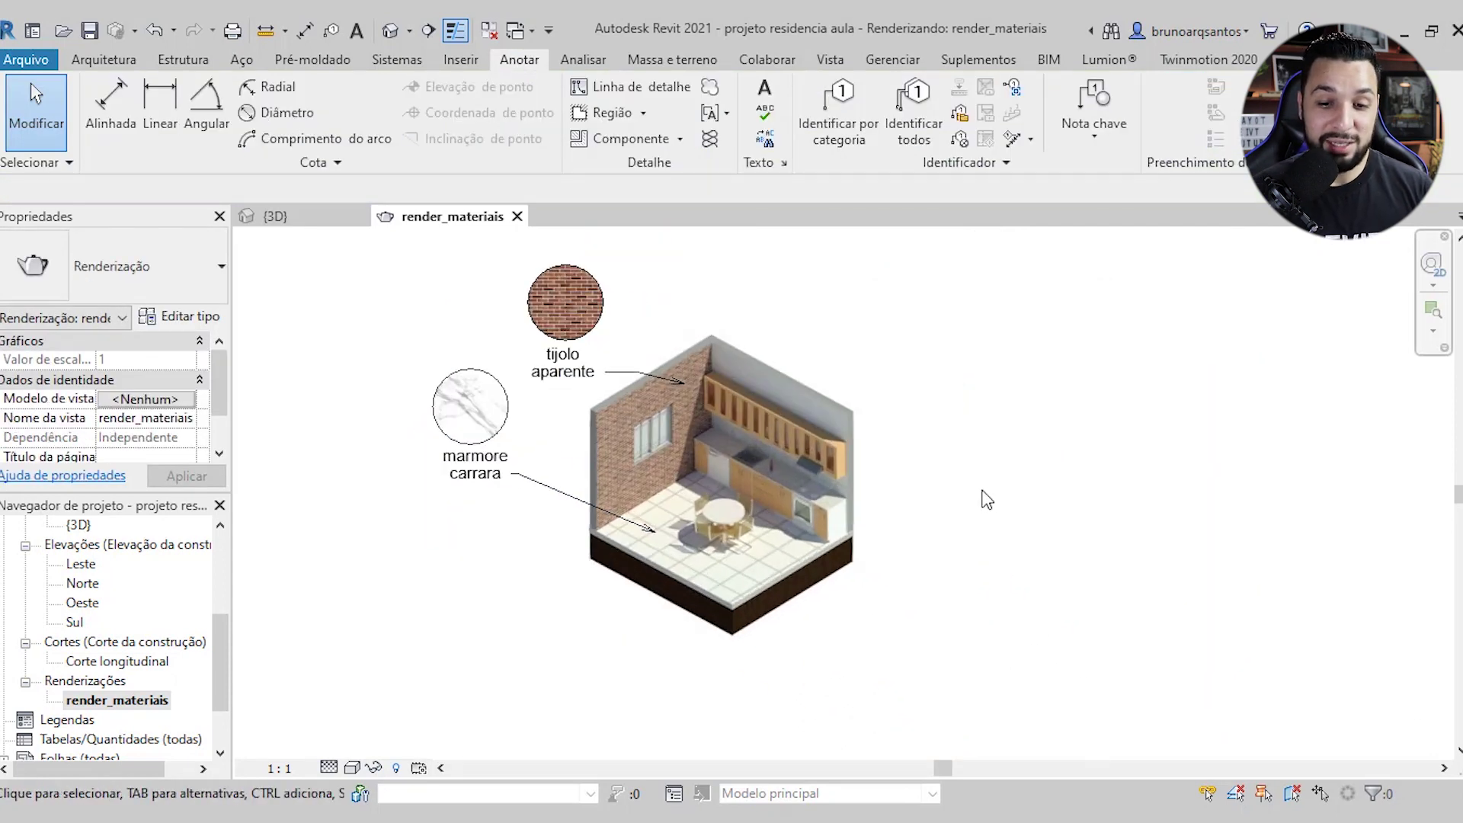
pyautogui.scroll(1, 958, 496)
pyautogui.moveTo(956, 392); pyautogui.dragTo(1006, 427, button='middle')
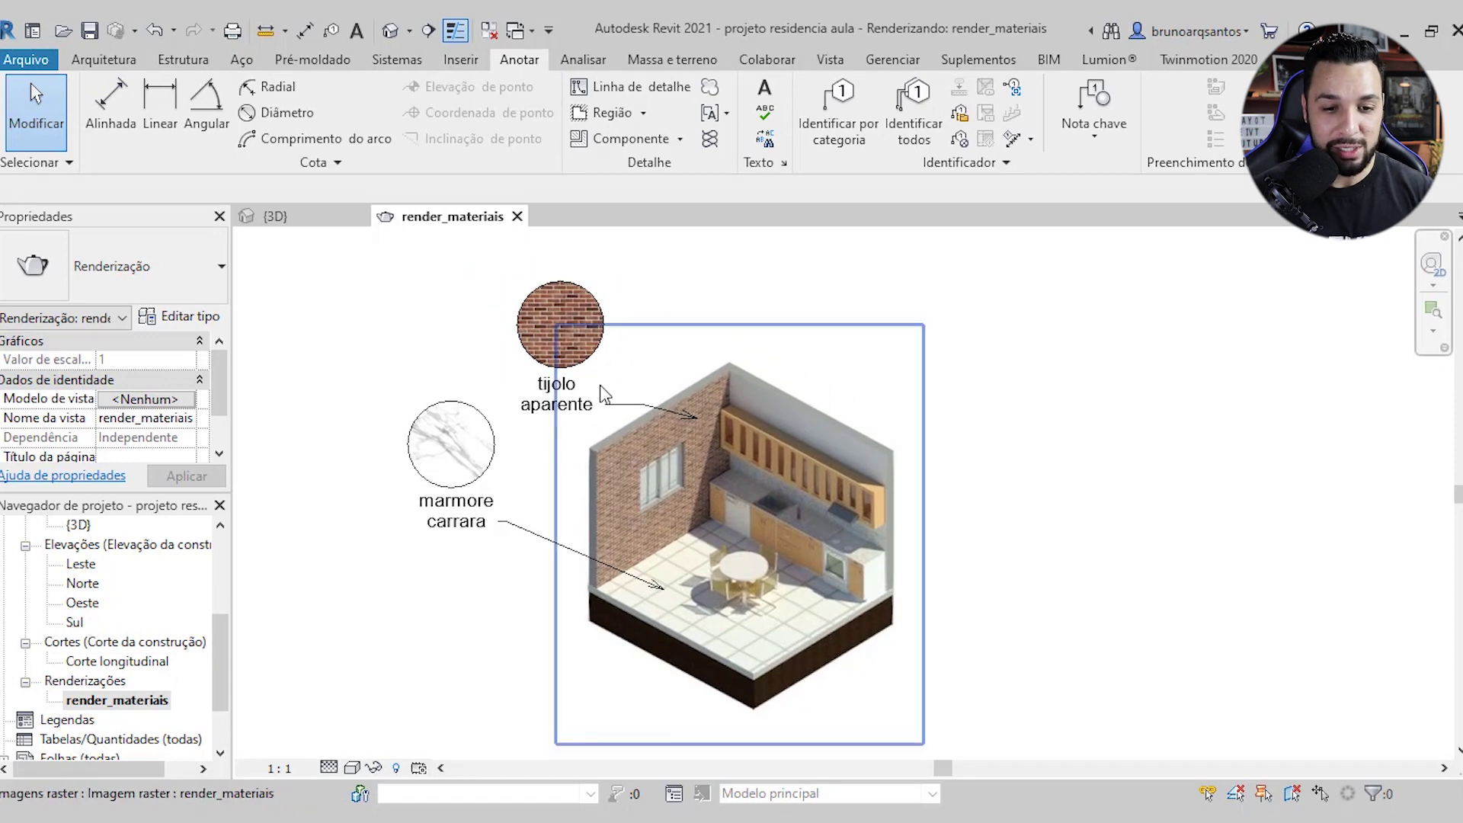